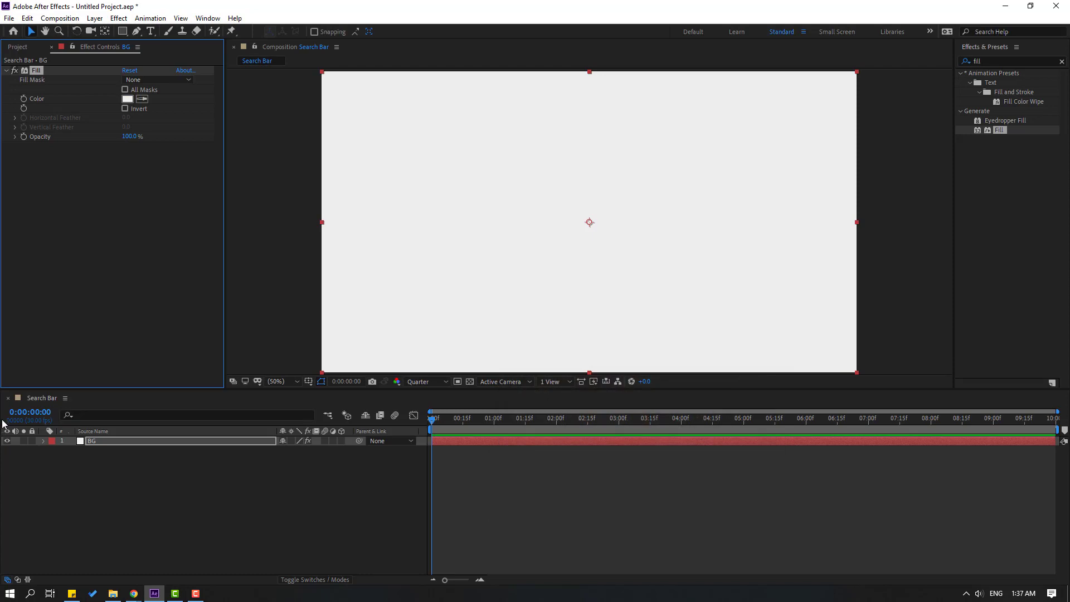
Lock the BG layer and draw a rounded rectangle near the composition centre.
{"action": "left_click", "coordinate": [34, 442]}
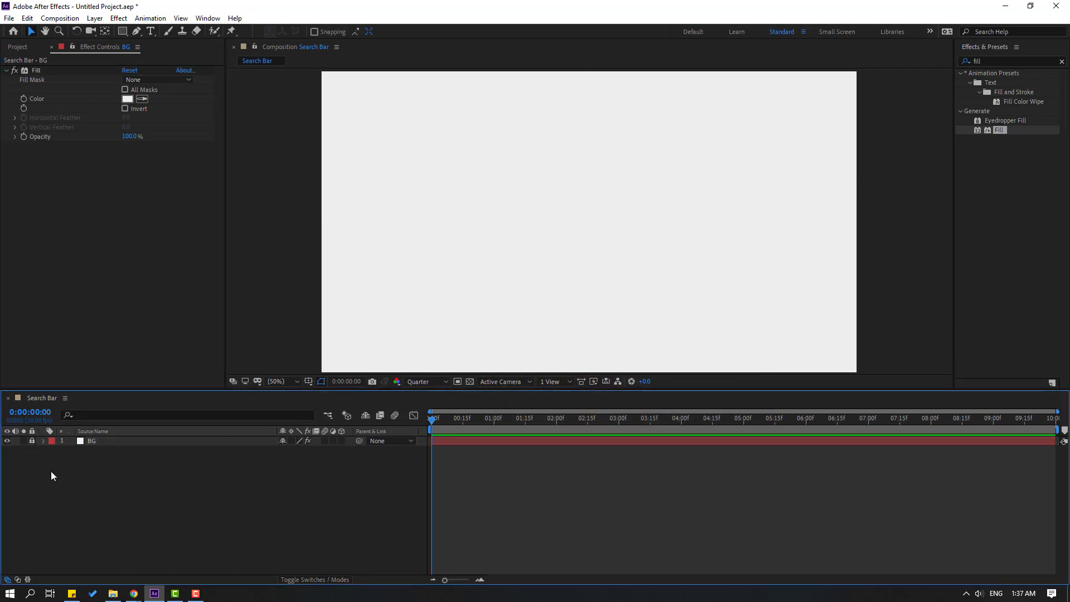
{"action": "left_click", "coordinate": [122, 31]}
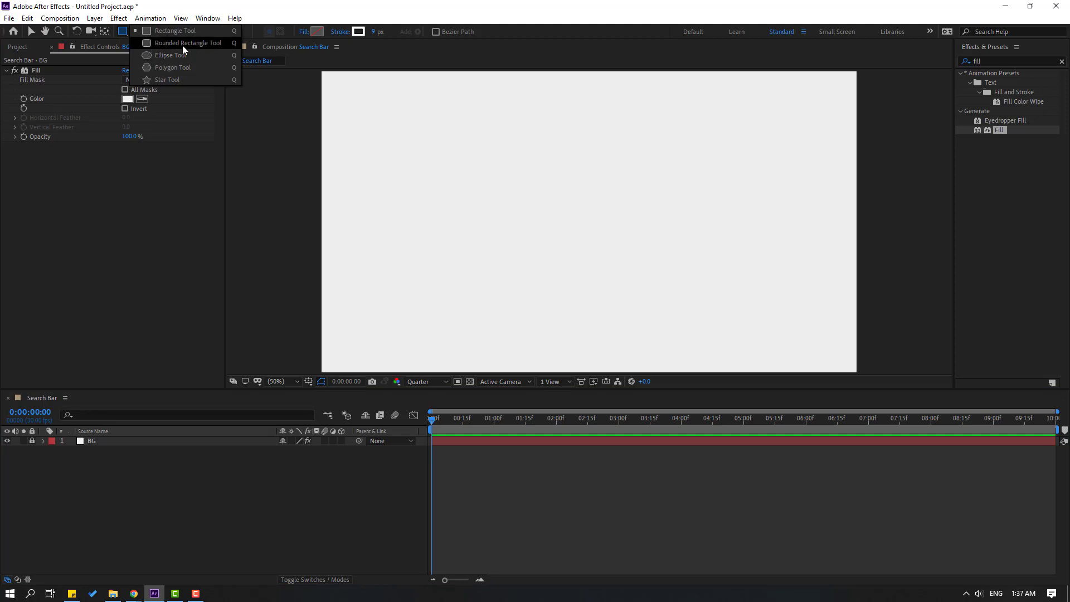
{"action": "left_click", "coordinate": [210, 45]}
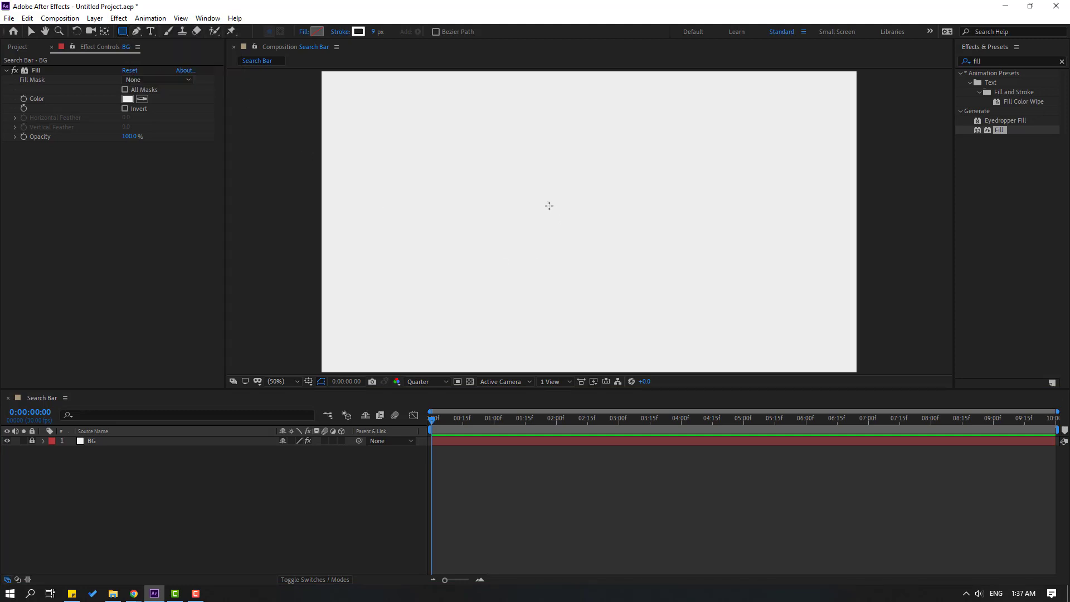
{"action": "left_click_drag", "start_coordinate": [503, 176], "coordinate": [618, 243]}
{"action": "left_click", "coordinate": [30, 32]}
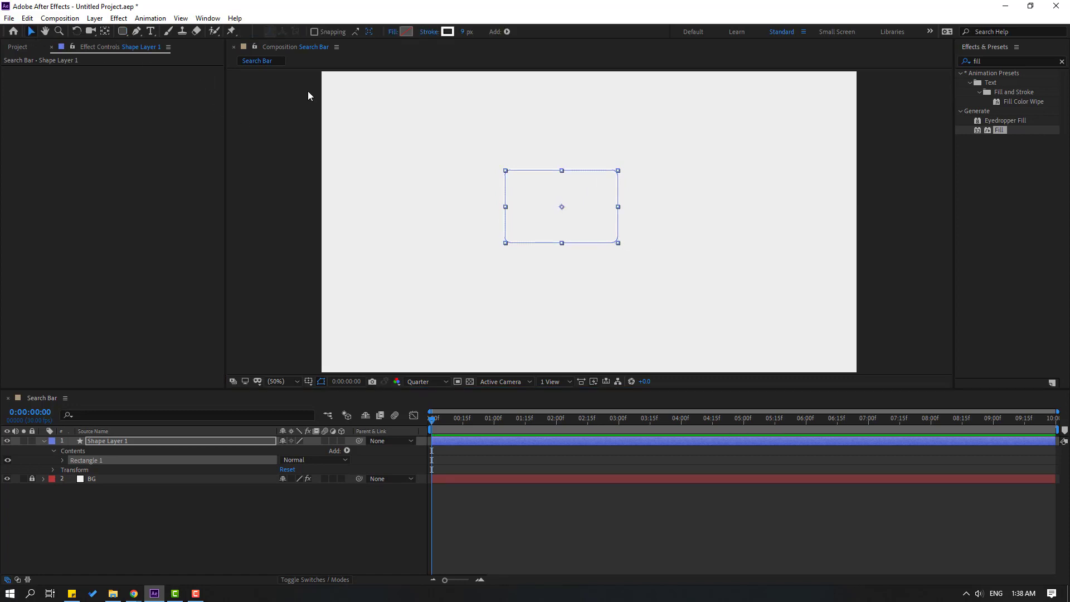
Give the rectangle a 0 px stroke and a coral FF7372 fill.
{"action": "left_click", "coordinate": [463, 32]}
{"action": "type", "text": "0"}
{"action": "key", "text": "Return"}
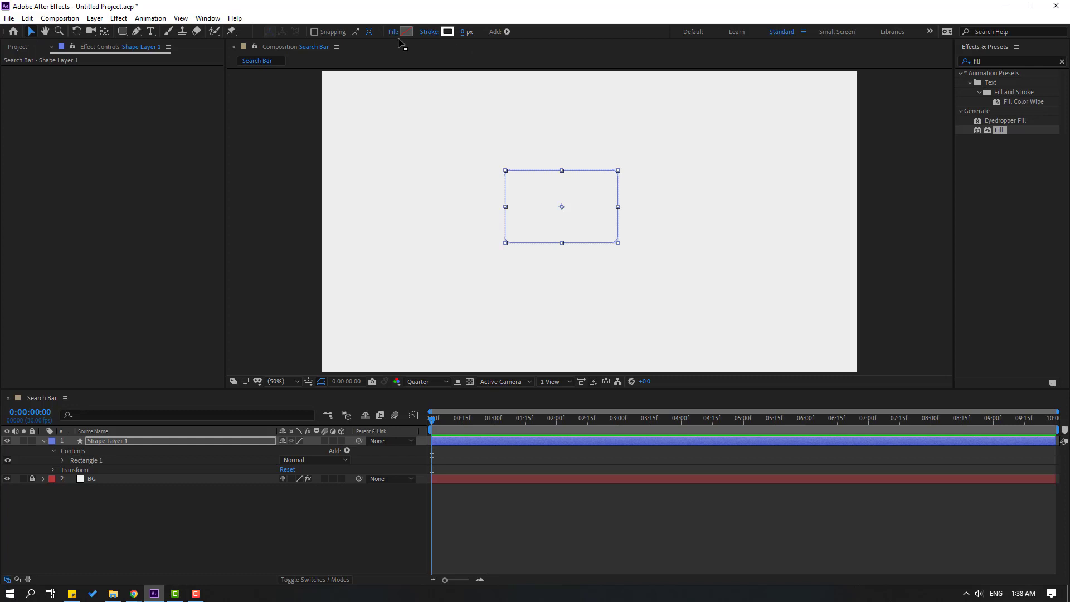
{"action": "left_click", "coordinate": [406, 31]}
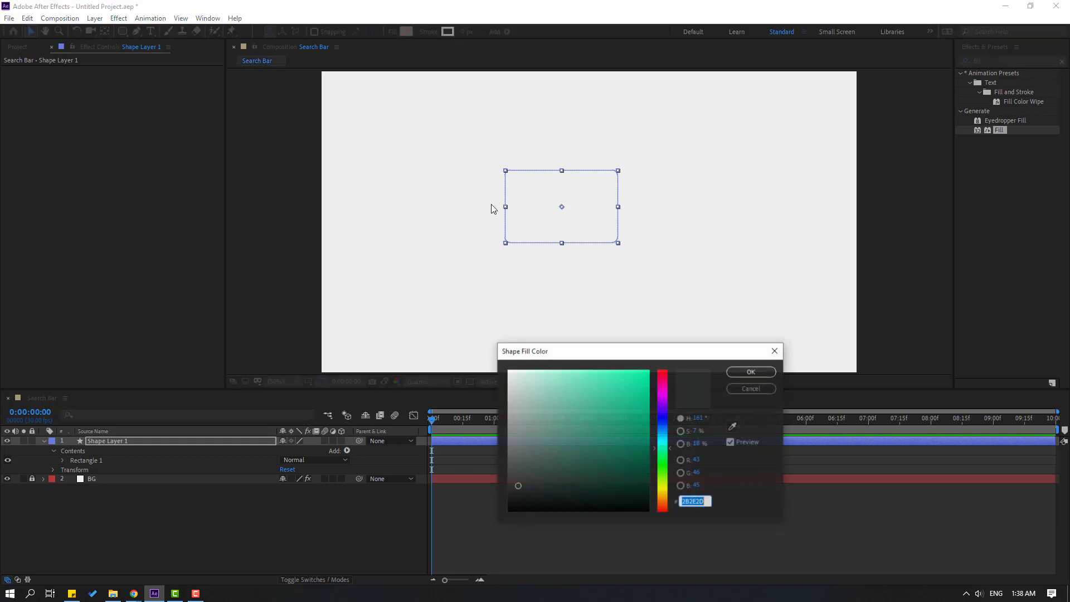
{"action": "type", "text": "FF7372"}
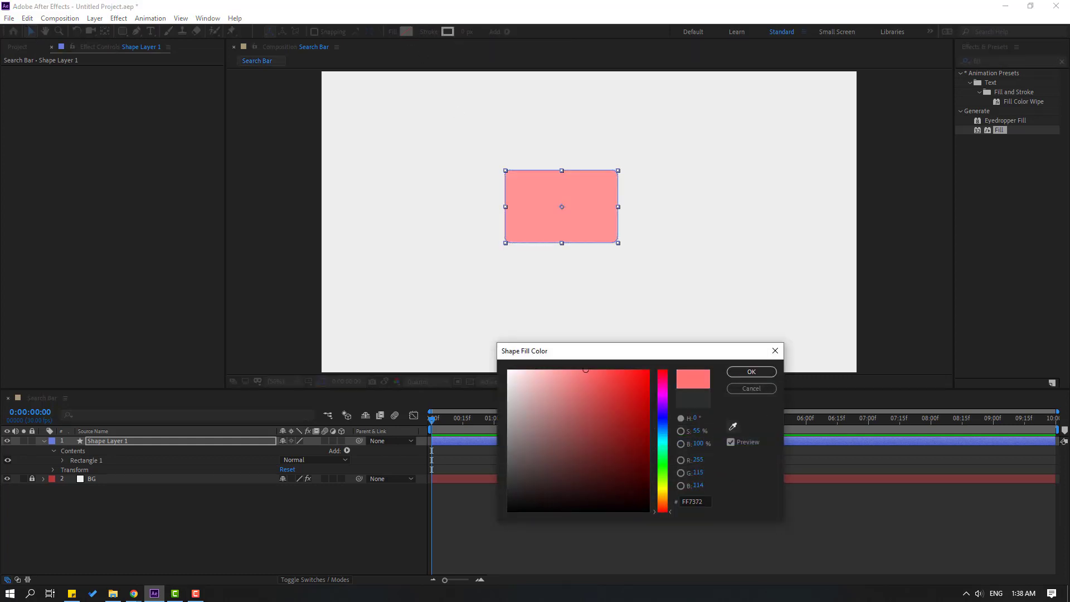
{"action": "double_click", "coordinate": [705, 499]}
{"action": "left_click", "coordinate": [750, 372]}
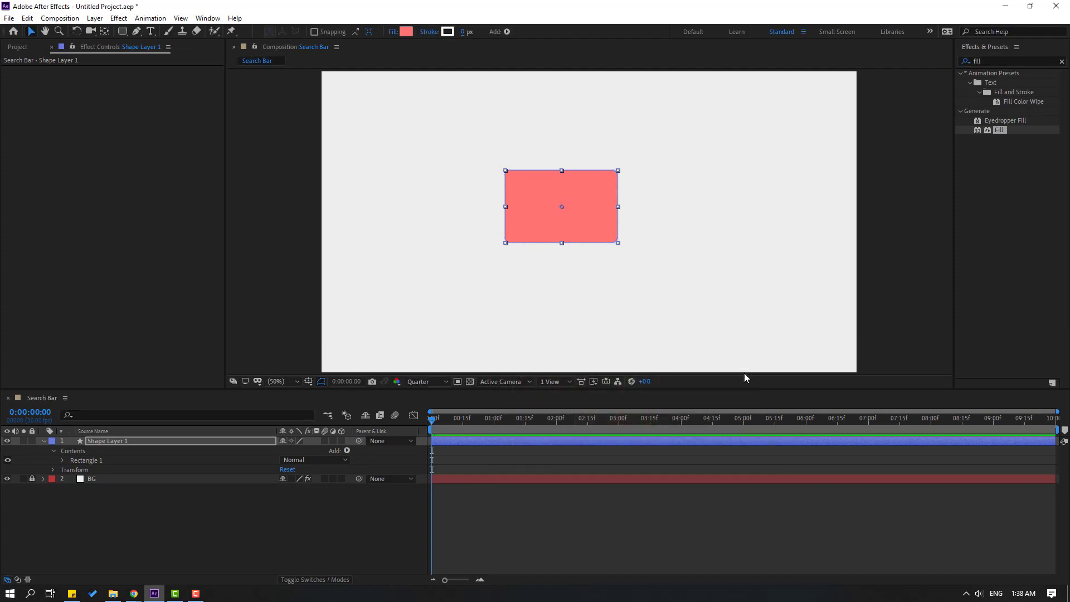
Nudge the rectangle and make it a 262×260 circle with roundness 190 and unlinked size.
{"action": "left_click", "coordinate": [101, 513]}
{"action": "left_click", "coordinate": [112, 440]}
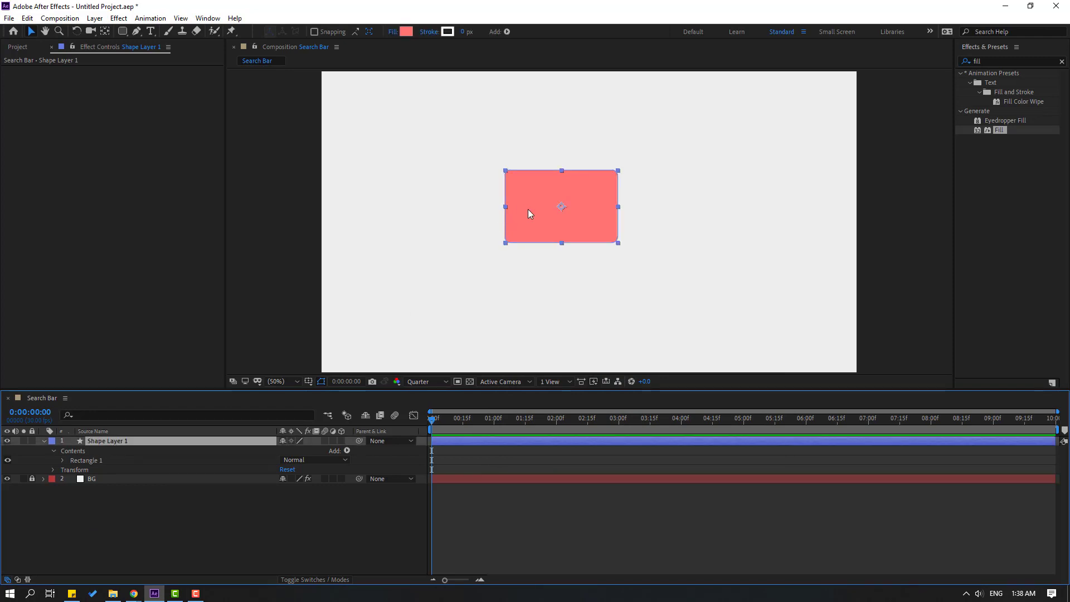
{"action": "left_click_drag", "start_coordinate": [529, 213], "coordinate": [545, 219]}
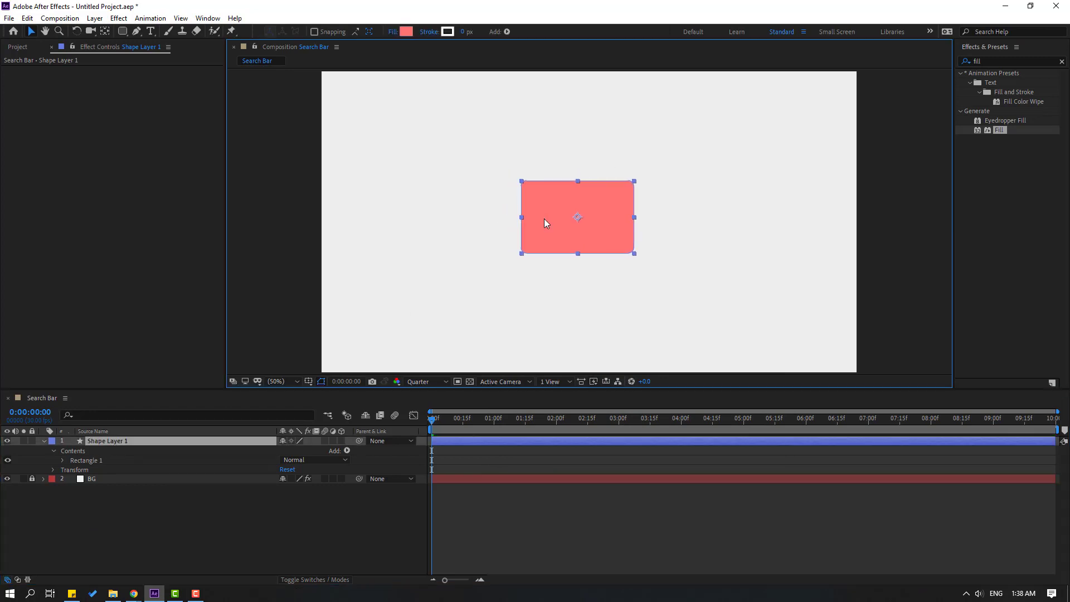
{"action": "left_click", "coordinate": [62, 460]}
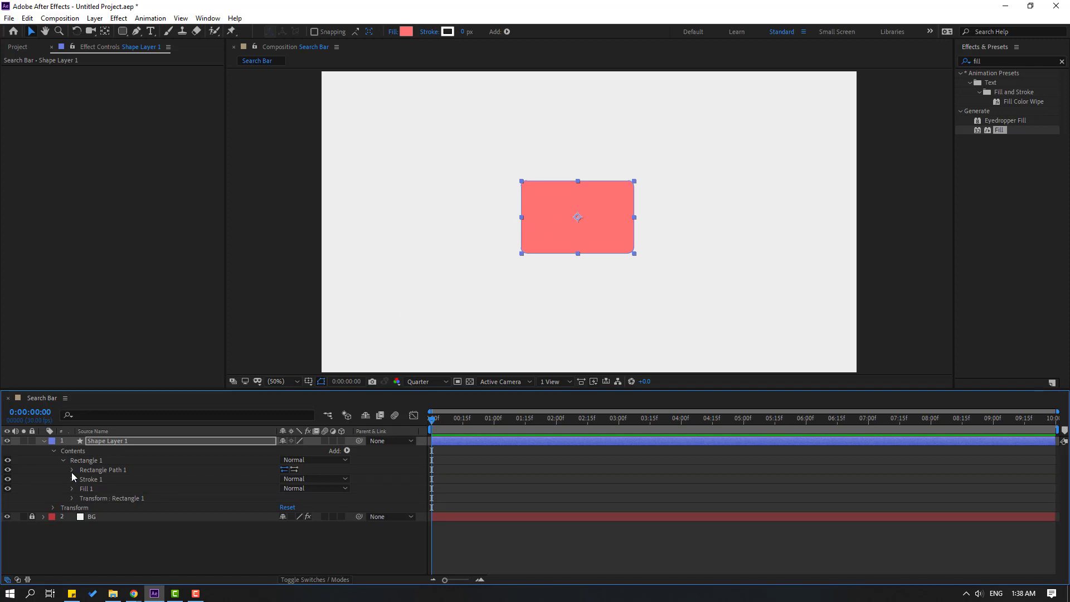
{"action": "left_click", "coordinate": [71, 472]}
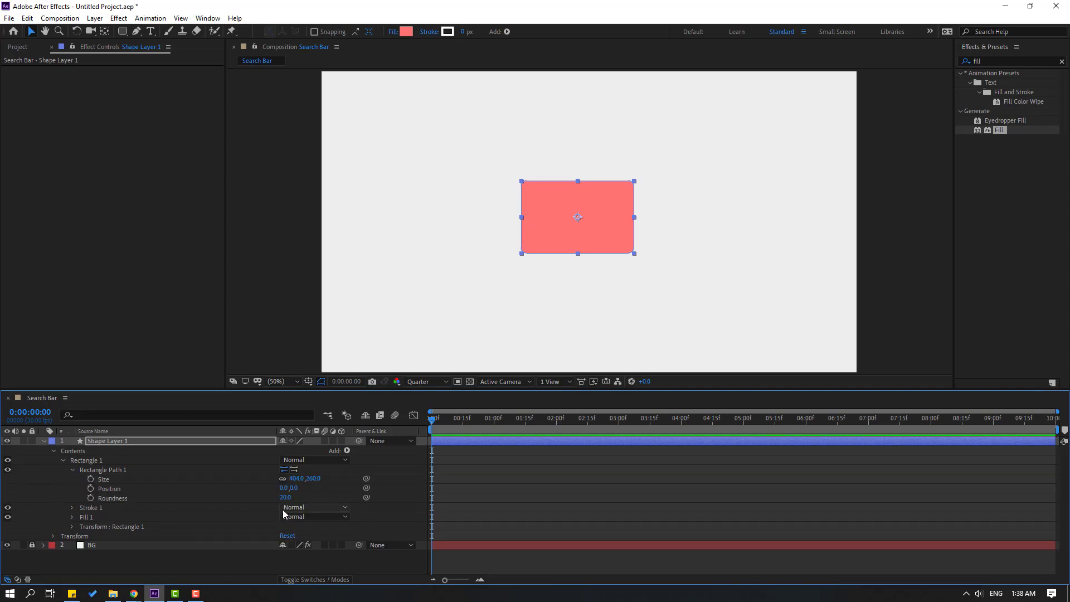
{"action": "left_click_drag", "start_coordinate": [285, 497], "coordinate": [327, 499]}
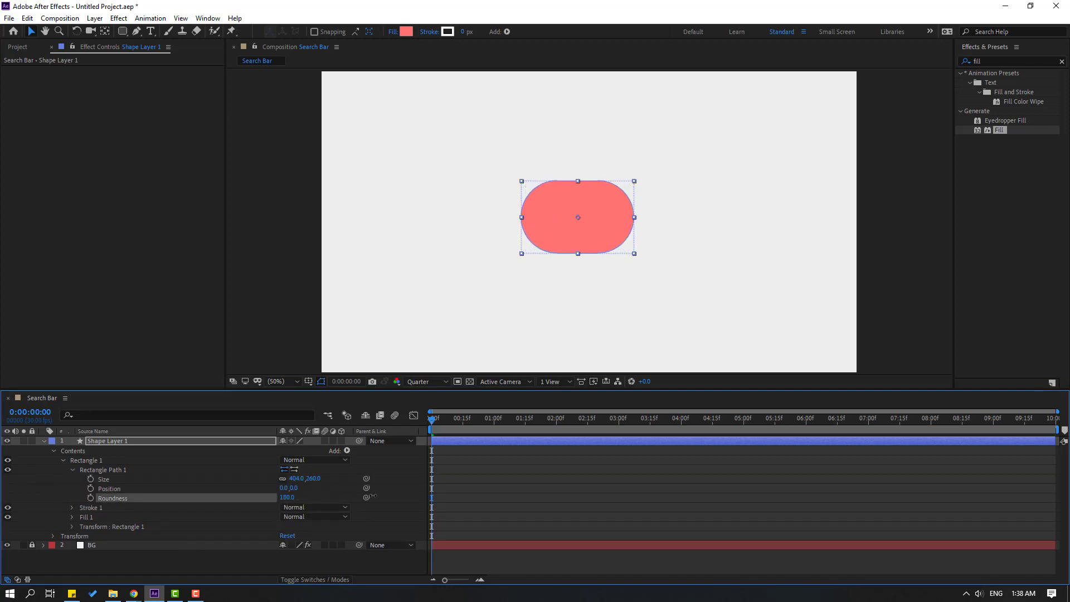
{"action": "left_click", "coordinate": [283, 480]}
{"action": "left_click_drag", "start_coordinate": [296, 480], "coordinate": [229, 494]}
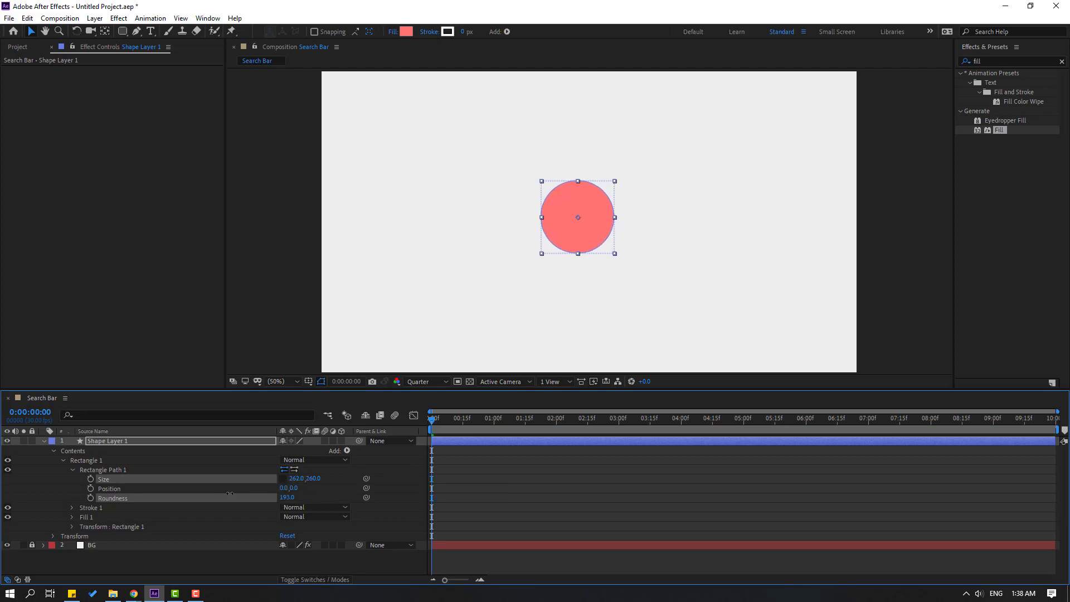
Rename the shape layer to search_icon.
{"action": "left_click", "coordinate": [186, 558]}
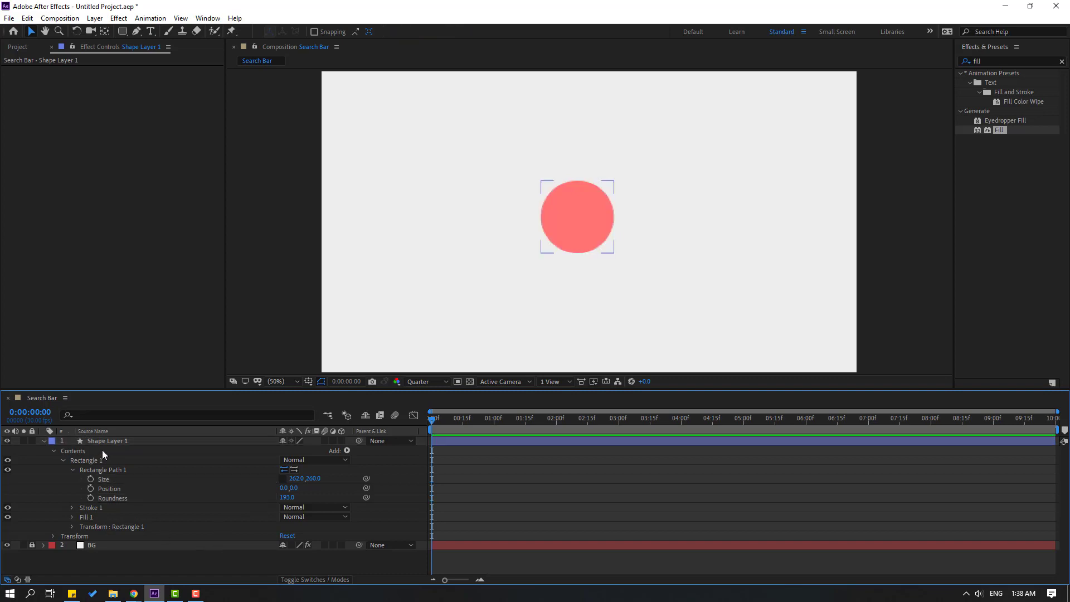
{"action": "left_click", "coordinate": [113, 444]}
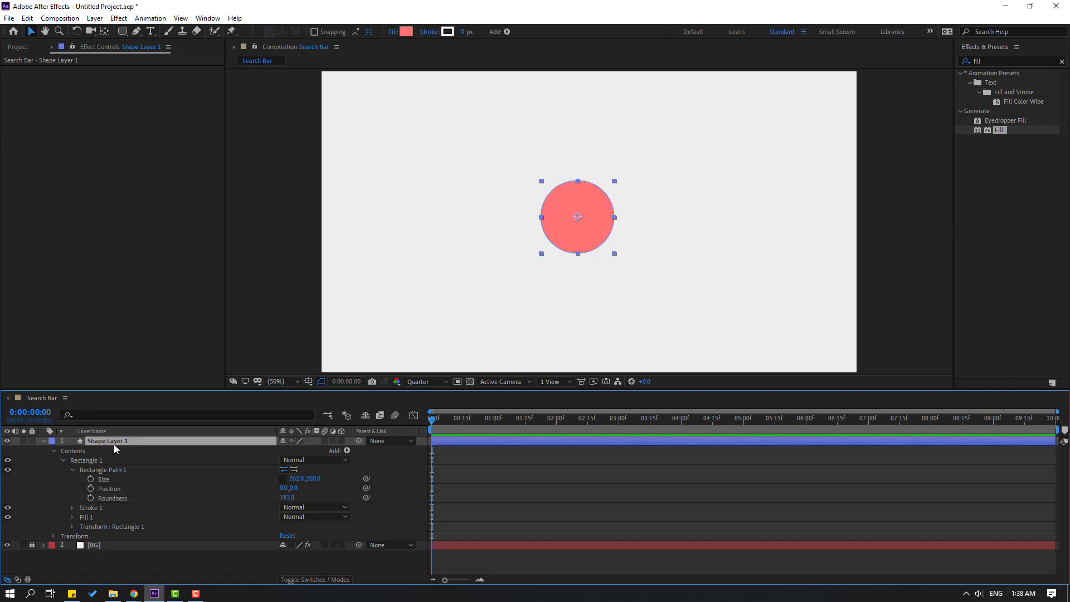
{"action": "key", "text": "Return"}
{"action": "type", "text": "search_"}
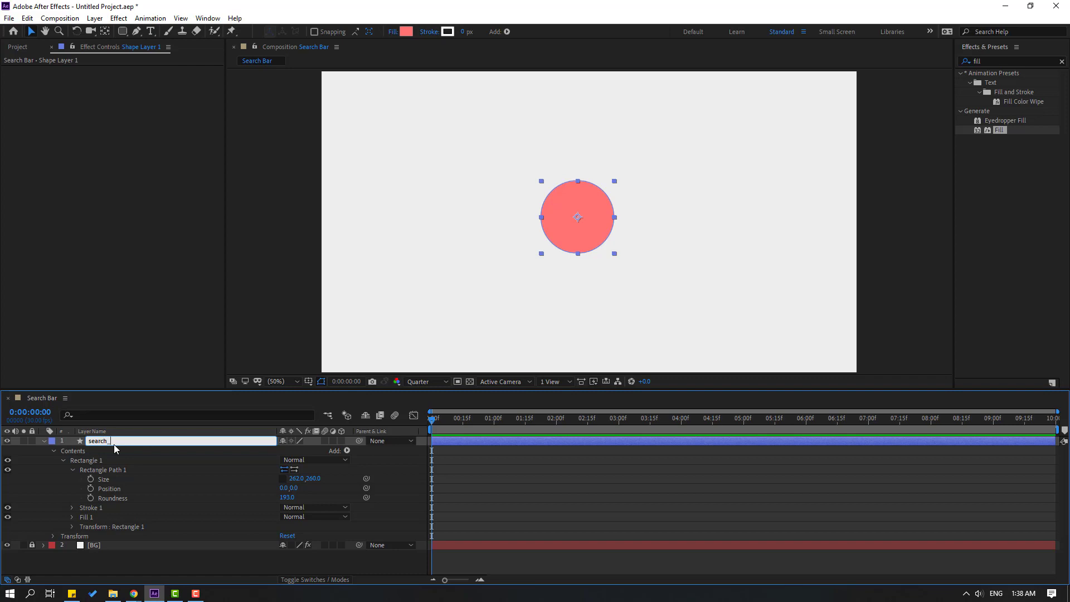
{"action": "type", "text": "icon"}
{"action": "key", "text": "Return"}
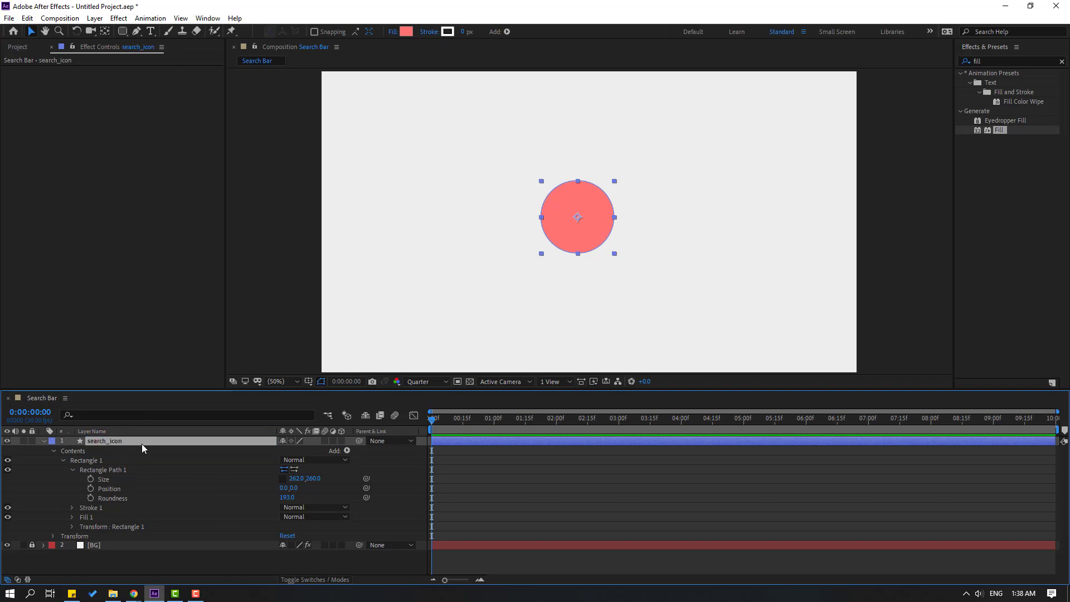
Keyframe search_icon's Scale at 0% on frame 0 and 60% on frame 10.
{"action": "key", "text": "s"}
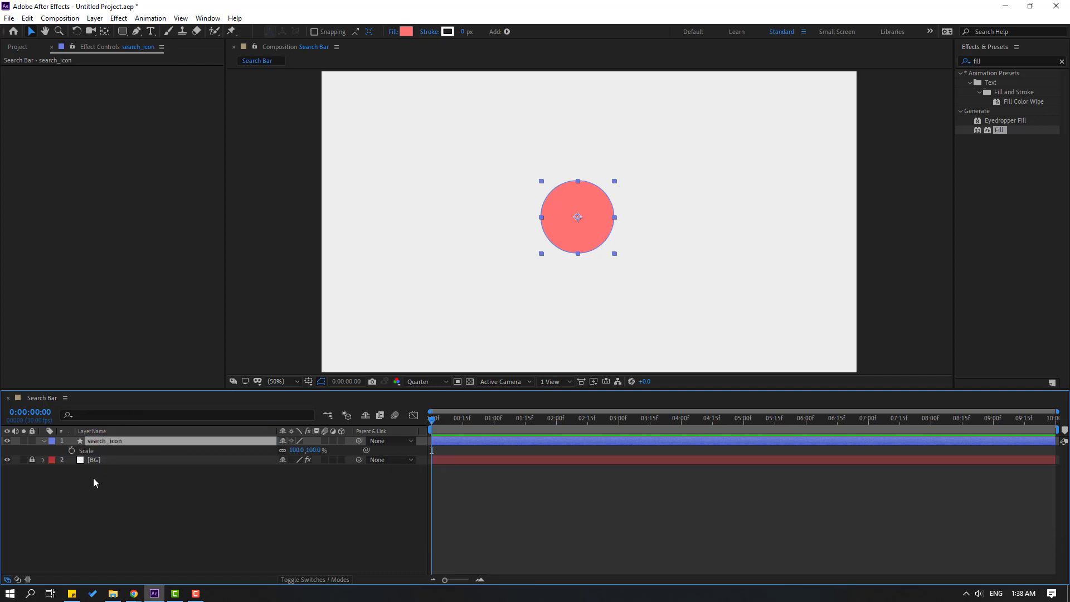
{"action": "left_click", "coordinate": [72, 451]}
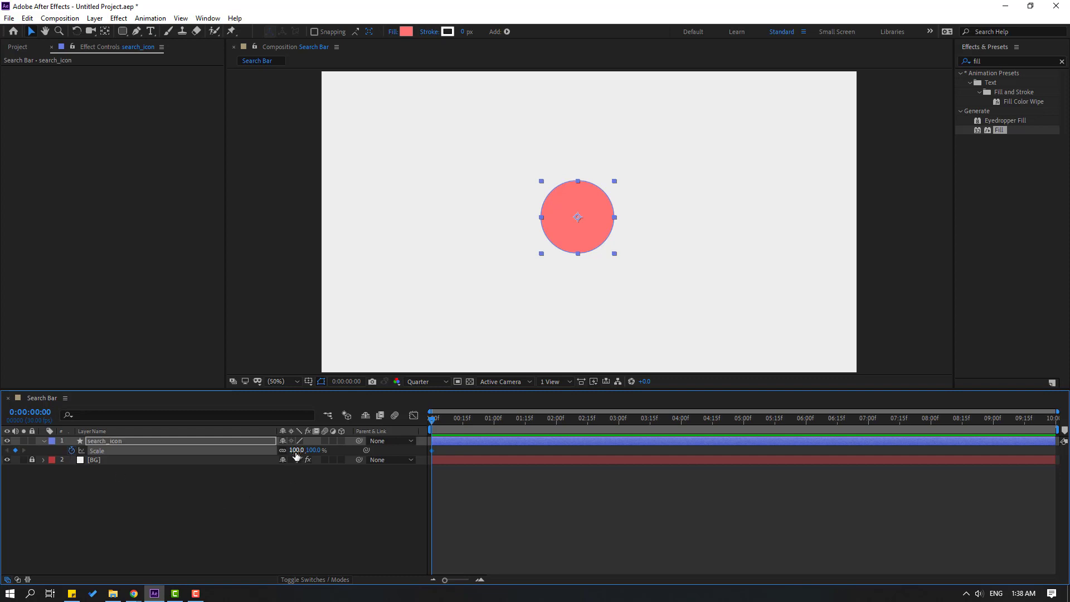
{"action": "type", "text": "0"}
{"action": "key", "text": "Return"}
{"action": "key", "text": "shift+Page_Down"}
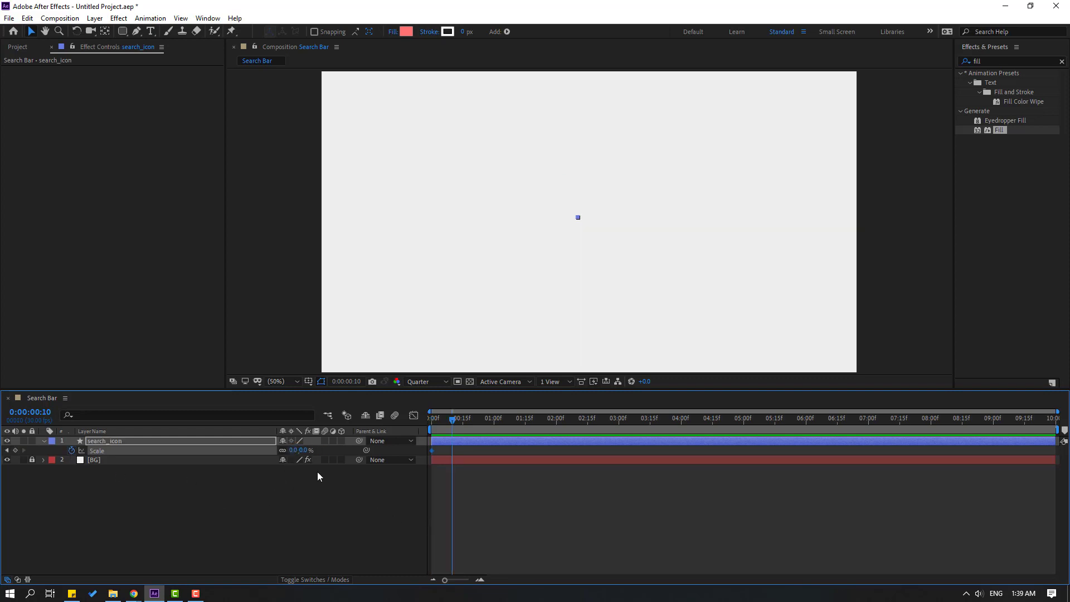
{"action": "left_click", "coordinate": [292, 450]}
{"action": "type", "text": "60"}
{"action": "key", "text": "Return"}
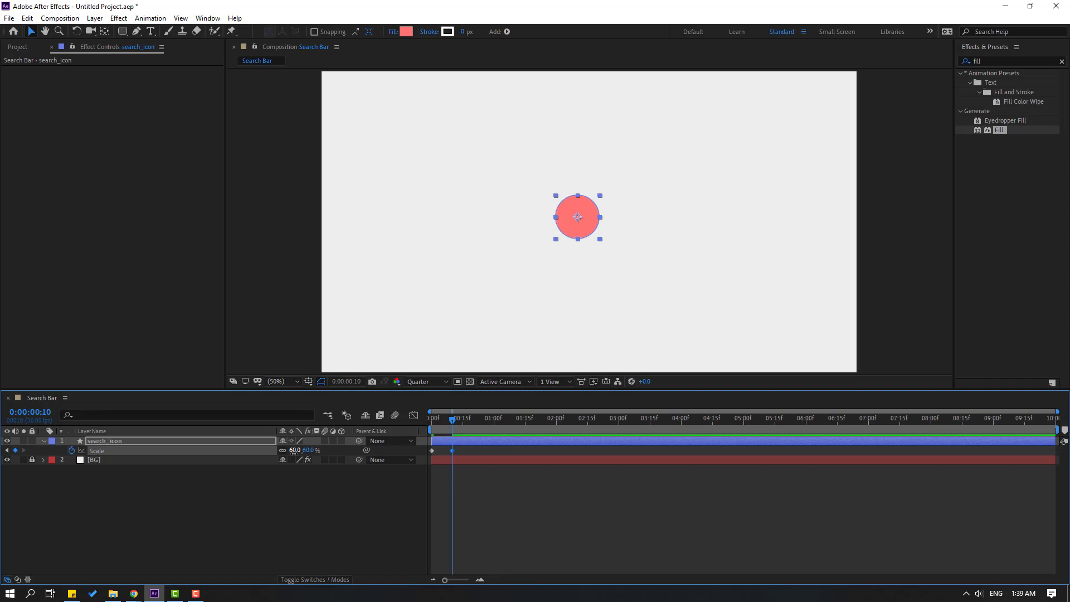
Add Scale keyframes of 55% at frame 20 and 60% at one second.
{"action": "key", "text": "shift+Page_Down"}
{"action": "left_click", "coordinate": [293, 451]}
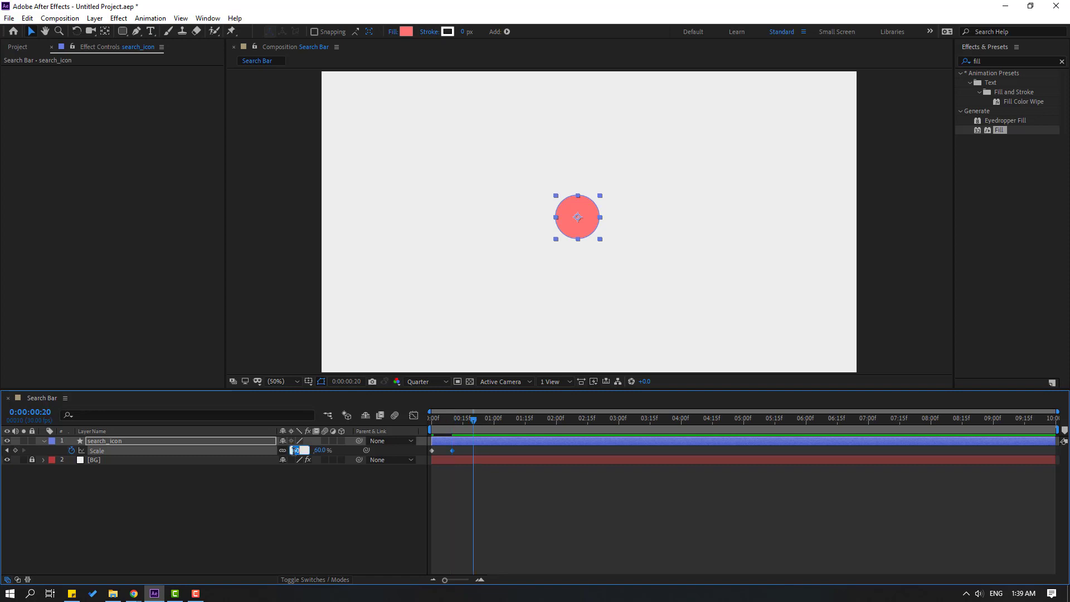
{"action": "key", "text": "Return"}
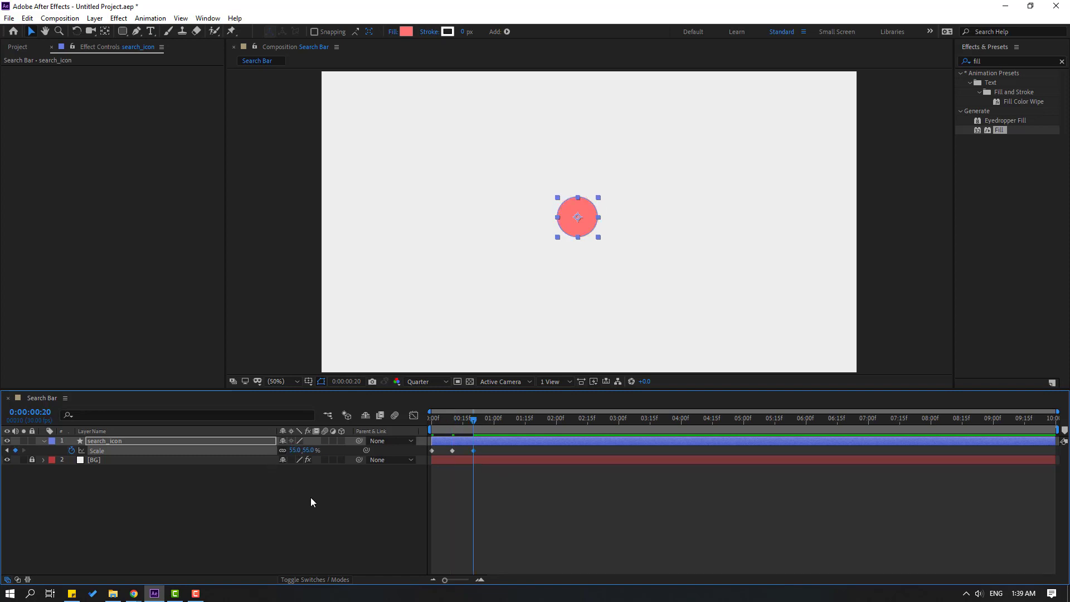
{"action": "key", "text": "shift+Page_Down"}
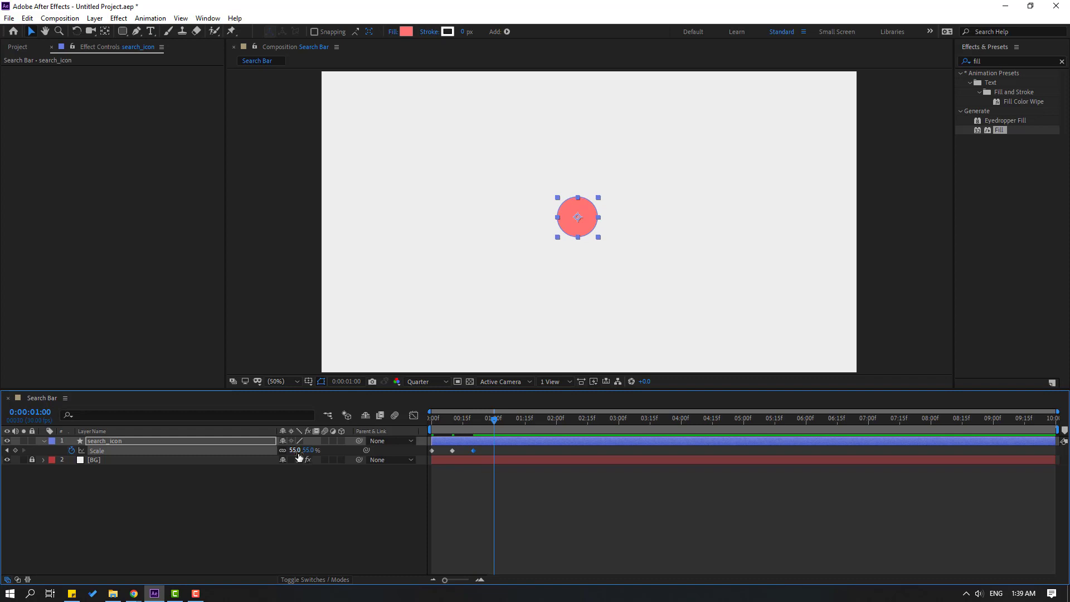
{"action": "left_click", "coordinate": [295, 450]}
{"action": "type", "text": "60"}
{"action": "key", "text": "Return"}
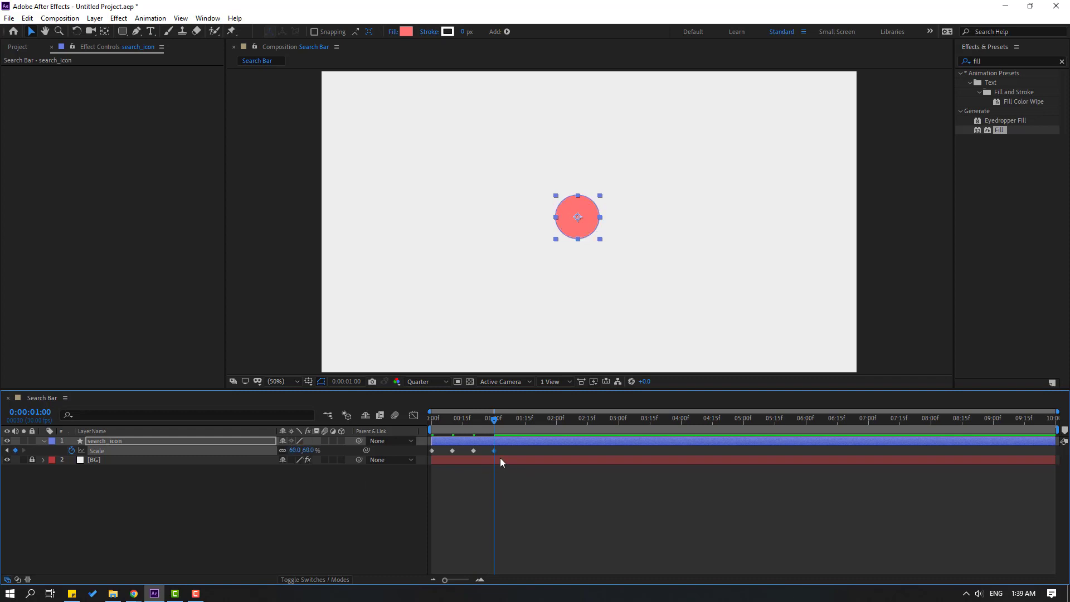
Apply Easy Ease to the four Scale keyframes and move the last to 0:00:00:23.
{"action": "right_click", "coordinate": [449, 450]}
{"action": "mouse_move", "coordinate": [527, 444]}
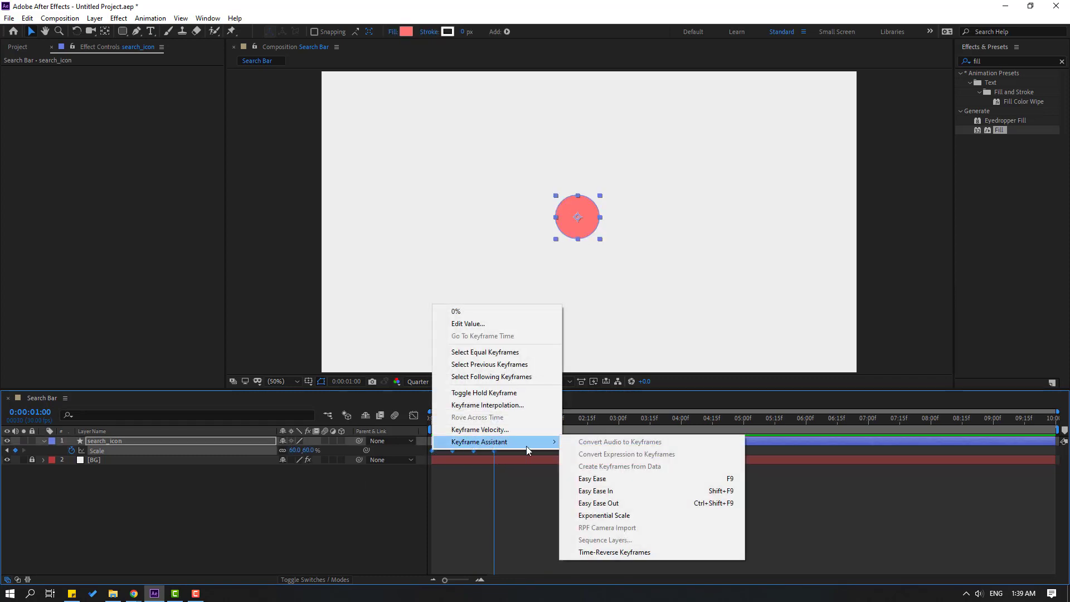
{"action": "left_click", "coordinate": [591, 477]}
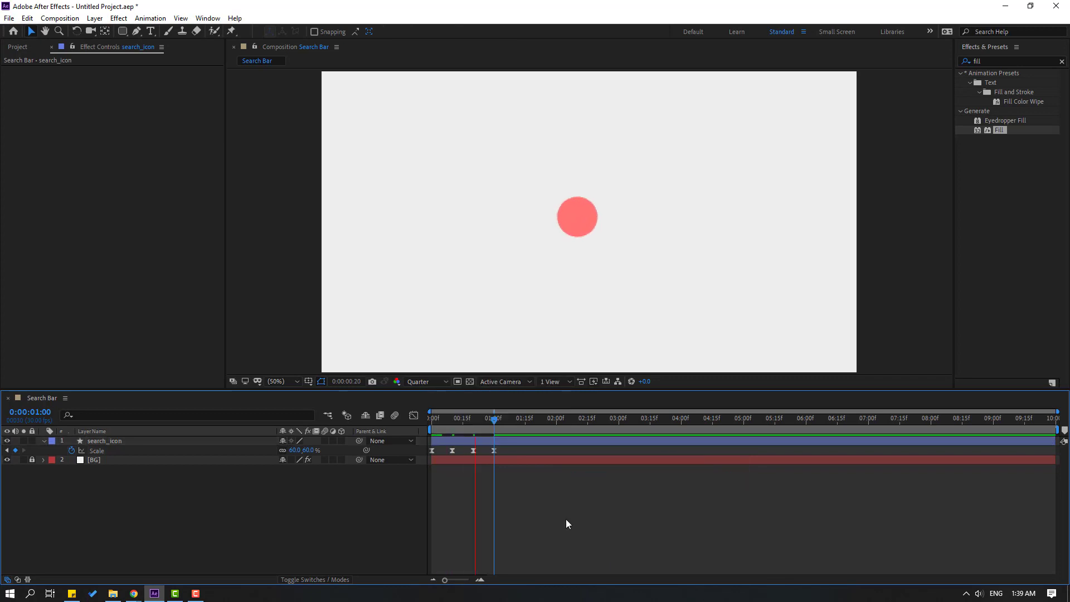
{"action": "left_click_drag", "start_coordinate": [507, 449], "coordinate": [424, 462]}
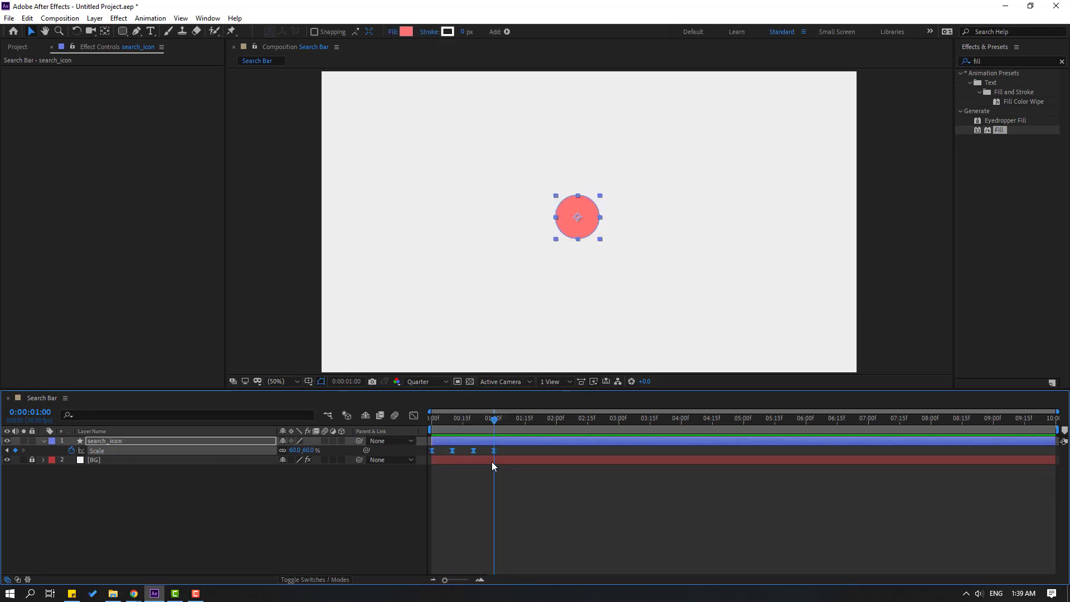
{"action": "left_click_drag", "start_coordinate": [494, 451], "coordinate": [479, 450]}
Preview the scale pop-in at Full resolution and select the Scale keyframes.
{"action": "left_click", "coordinate": [418, 382]}
{"action": "left_click", "coordinate": [418, 407]}
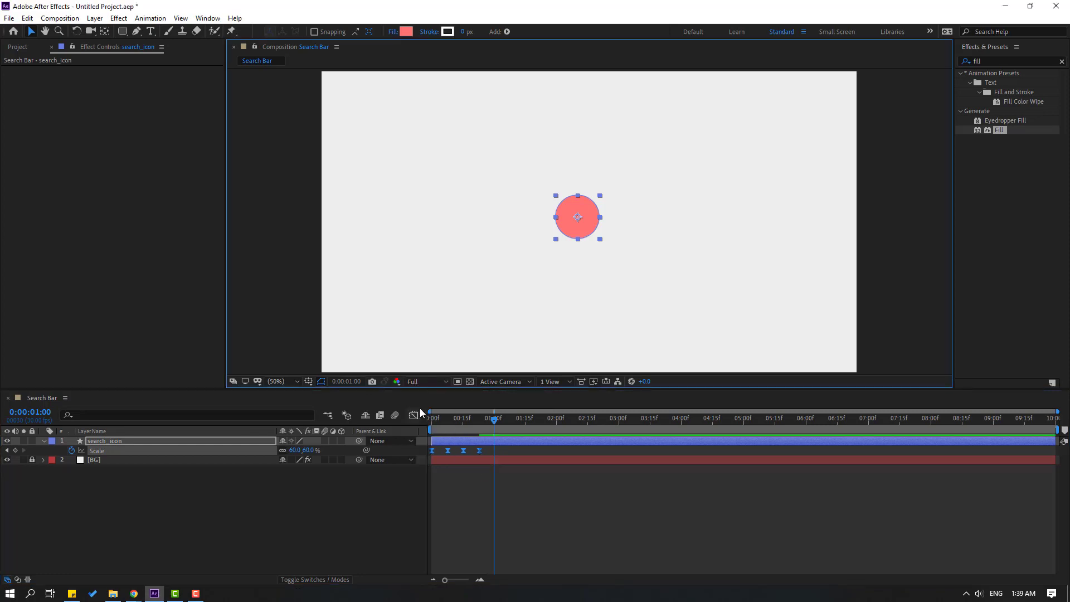
{"action": "left_click", "coordinate": [566, 502]}
{"action": "key", "text": "space"}
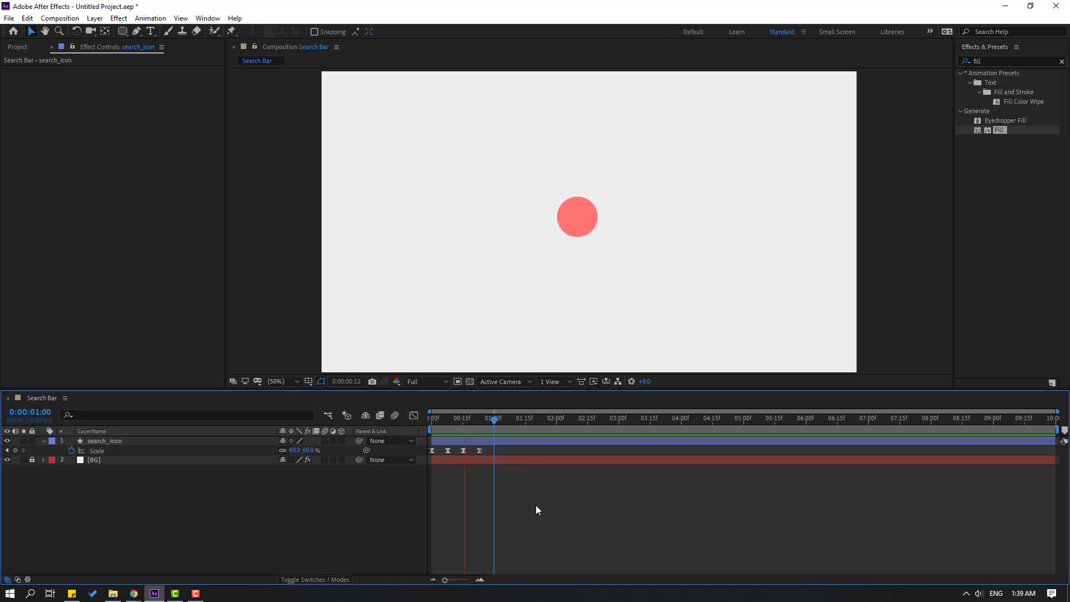
{"action": "left_click_drag", "start_coordinate": [498, 452], "coordinate": [431, 447]}
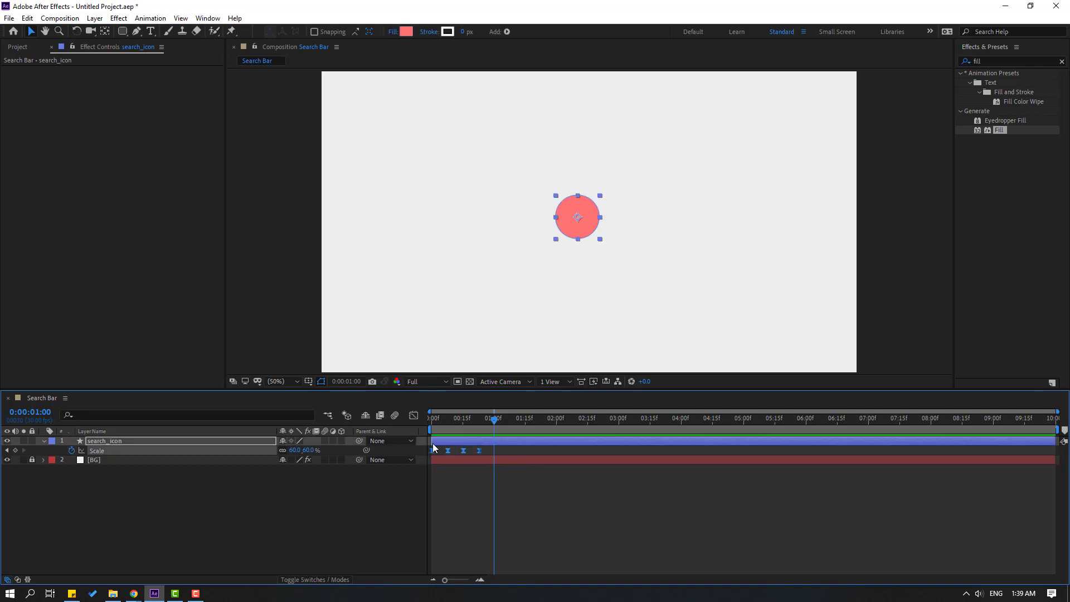
{"action": "left_click", "coordinate": [414, 415]}
{"action": "scroll", "coordinate": [437, 537], "scroll_direction": "up", "scroll_amount": 6}
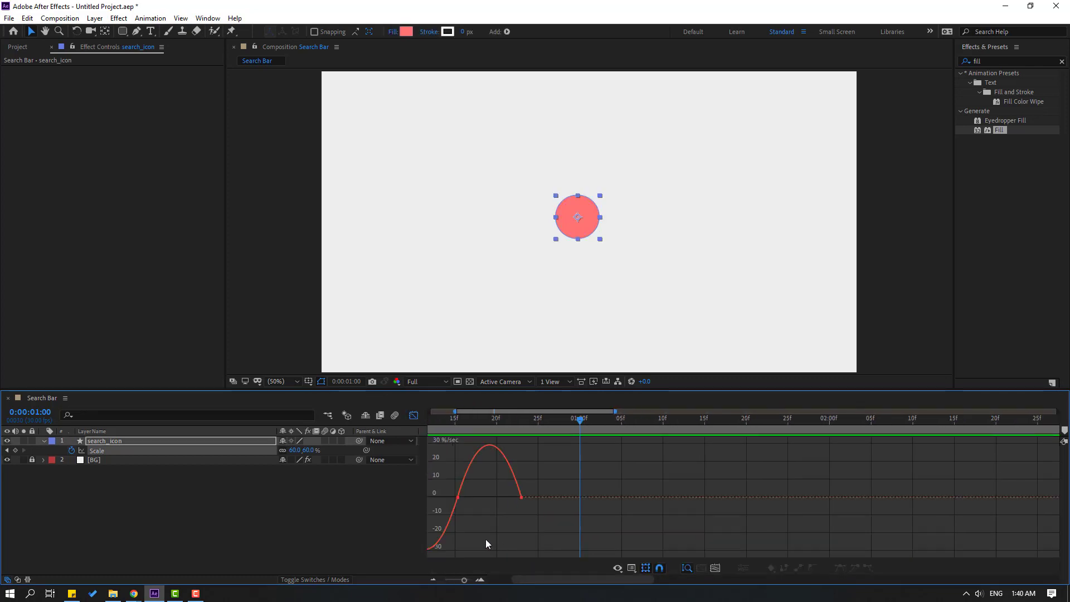
{"action": "mouse_move", "coordinate": [450, 529]}
{"action": "left_mouse_down"}
{"action": "mouse_move", "coordinate": [438, 555]}
{"action": "mouse_move", "coordinate": [458, 545]}
{"action": "left_mouse_up"}
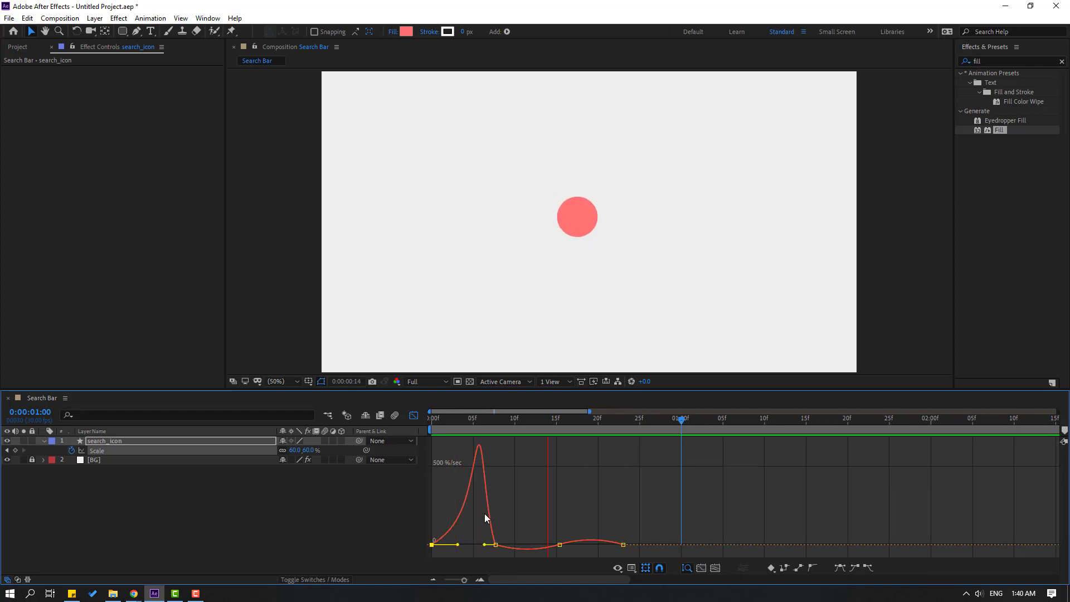
{"action": "key", "text": "space"}
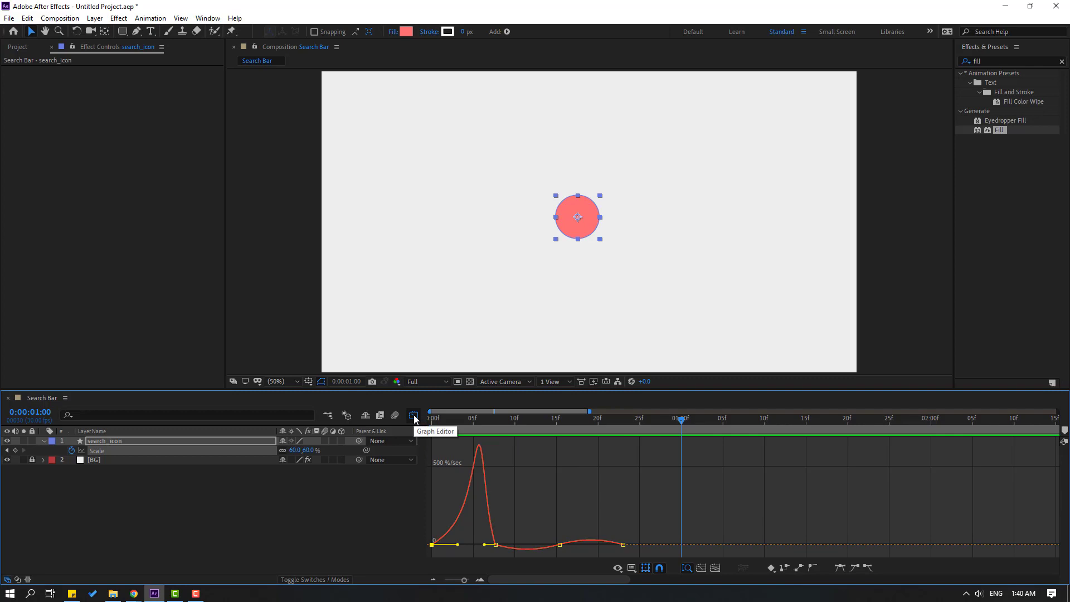
{"action": "left_click", "coordinate": [414, 416]}
{"action": "key", "text": "semicolon"}
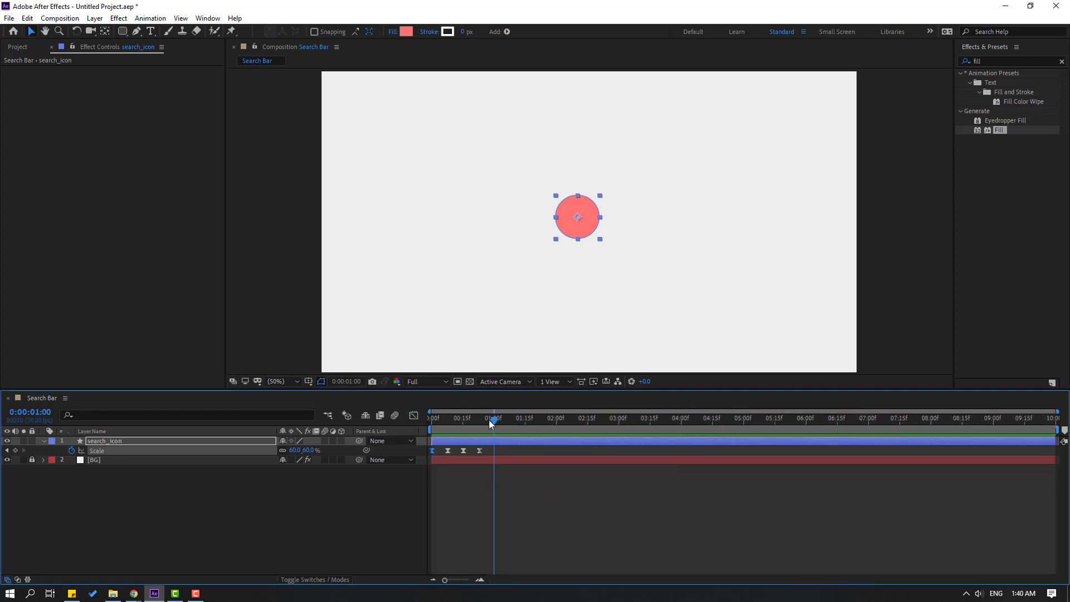
{"action": "left_click_drag", "start_coordinate": [492, 422], "coordinate": [430, 427]}
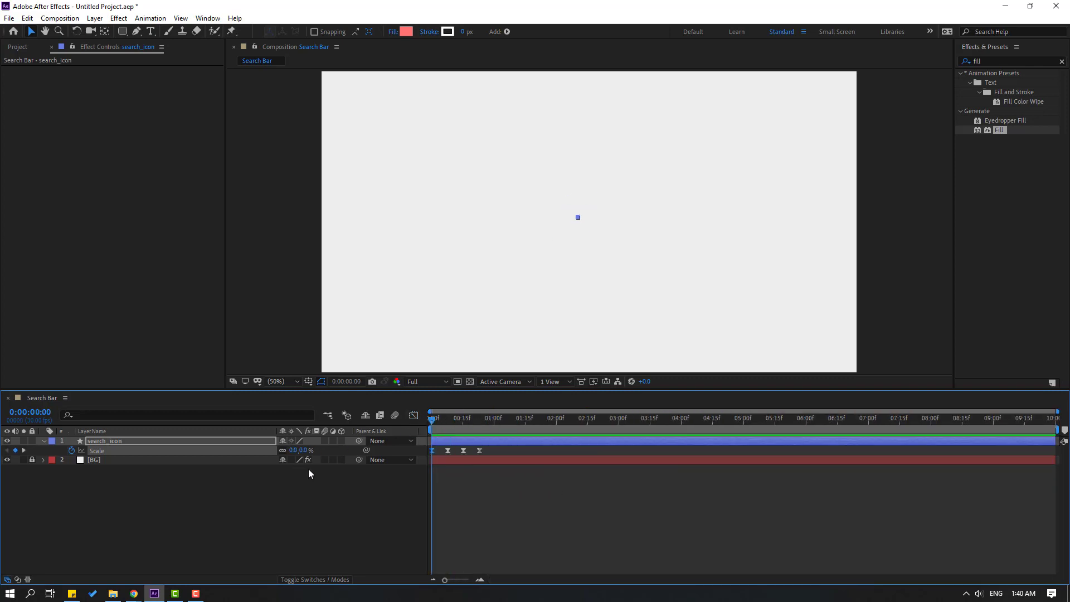
Keyframe search_icon's Position Y at 1121, 301, 521 and 451 across frames 0, 9, 17 and 24.
{"action": "key", "text": "shift+p"}
{"action": "left_click", "coordinate": [72, 450]}
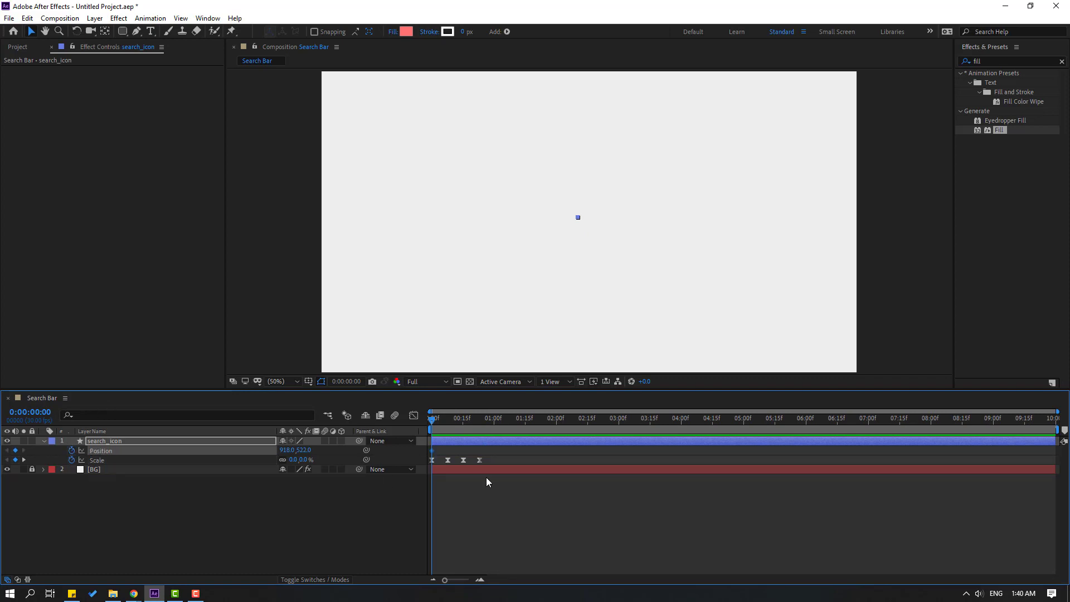
{"action": "left_click_drag", "start_coordinate": [303, 450], "coordinate": [556, 444]}
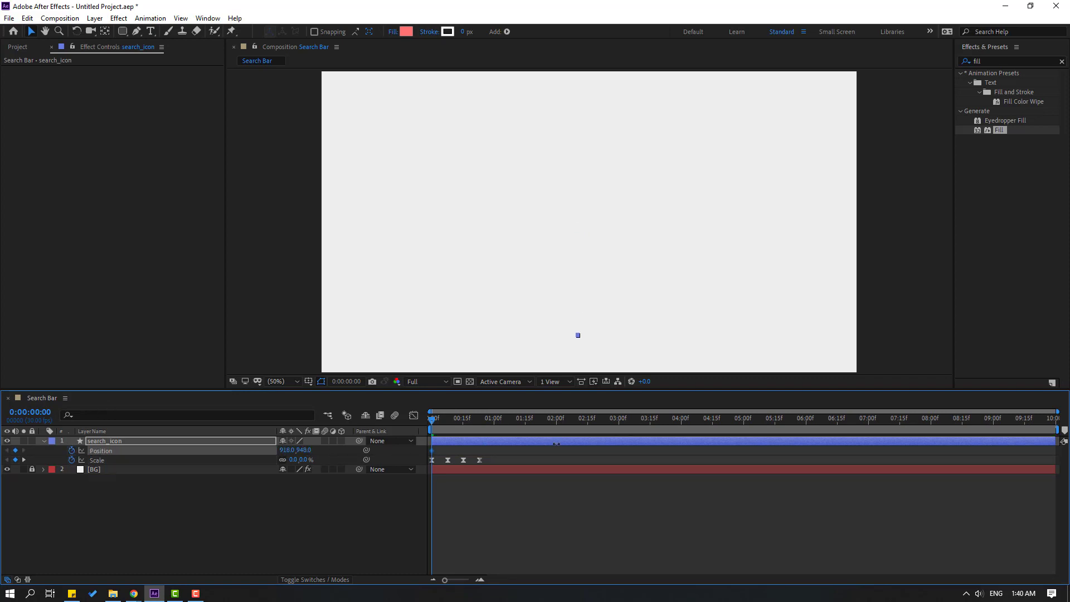
{"action": "left_click_drag", "start_coordinate": [435, 421], "coordinate": [452, 420]}
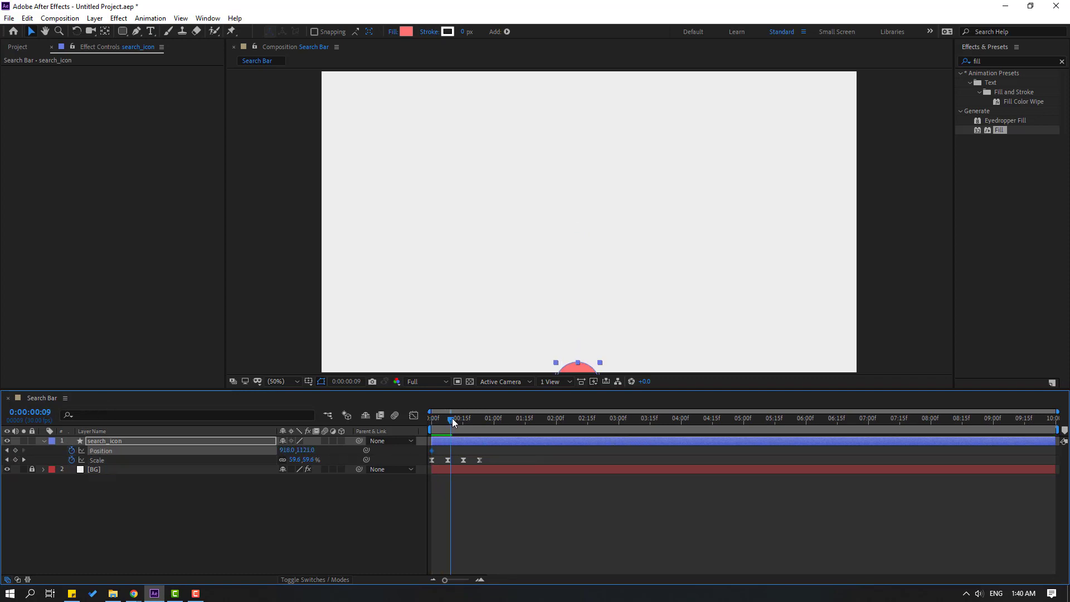
{"action": "left_click_drag", "start_coordinate": [313, 456], "coordinate": [263, 466]}
{"action": "left_click_drag", "start_coordinate": [461, 421], "coordinate": [466, 420]}
{"action": "left_click_drag", "start_coordinate": [305, 450], "coordinate": [432, 449]}
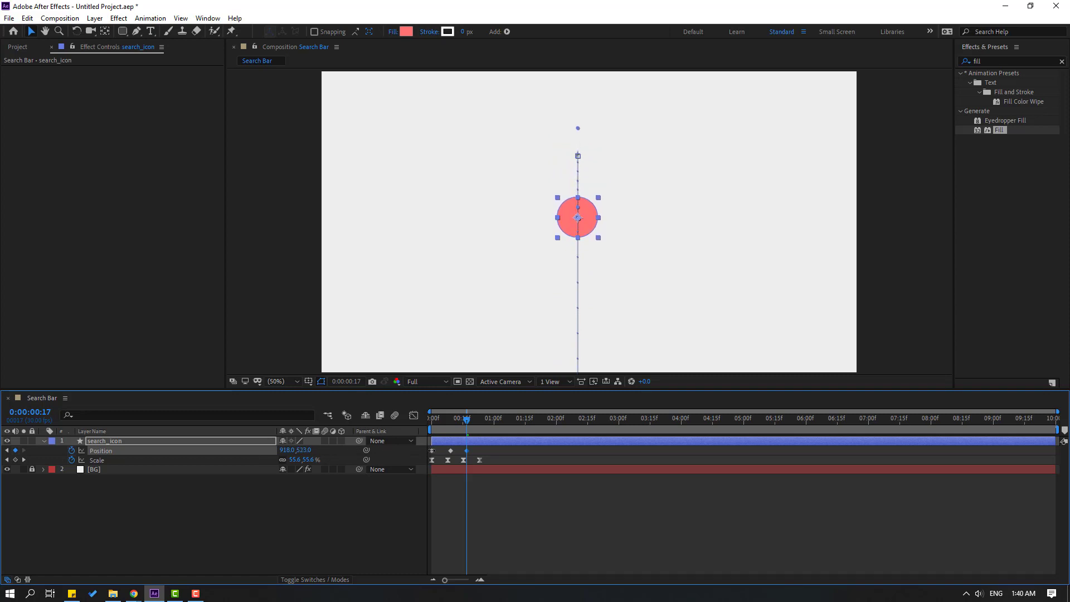
{"action": "left_click_drag", "start_coordinate": [473, 420], "coordinate": [482, 422]}
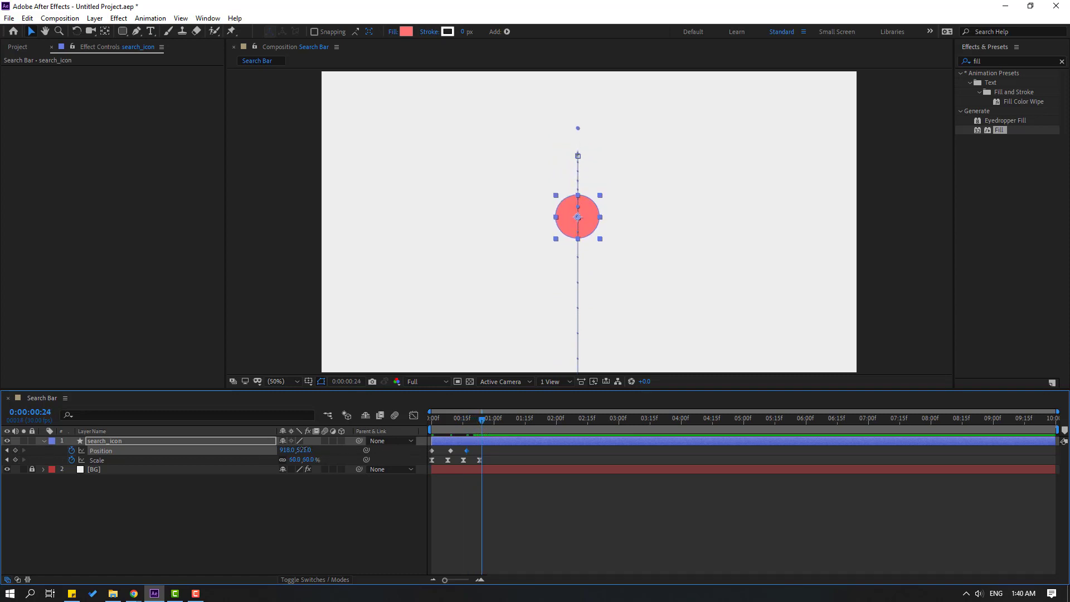
{"action": "left_click_drag", "start_coordinate": [305, 450], "coordinate": [266, 450]}
Apply Easy Ease to the Position keyframes and preview the bounce.
{"action": "left_click", "coordinate": [473, 449]}
{"action": "left_click_drag", "start_coordinate": [471, 452], "coordinate": [433, 452]}
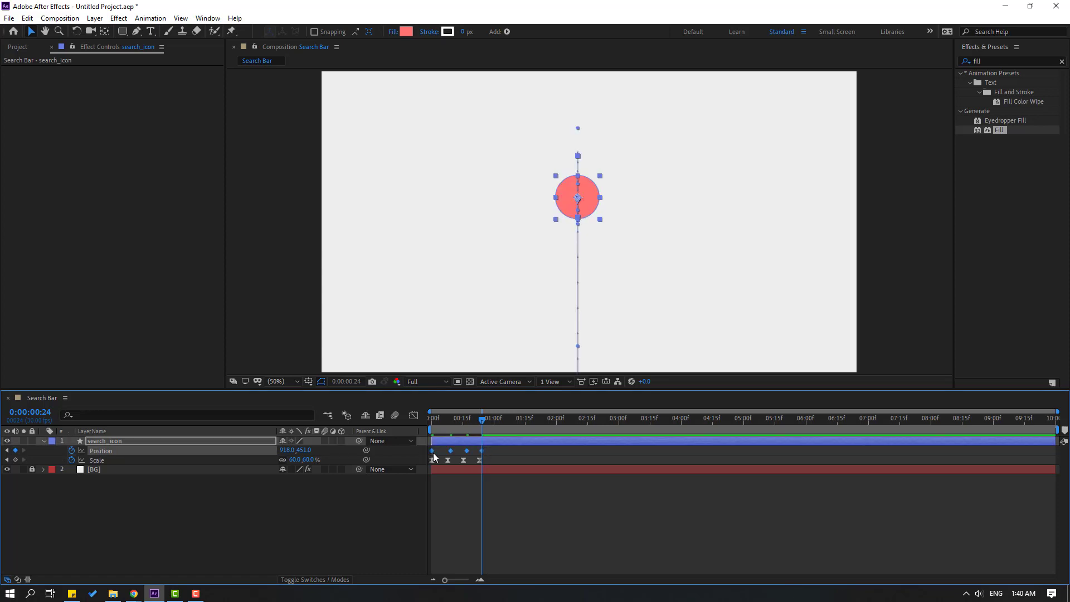
{"action": "right_click", "coordinate": [432, 451]}
{"action": "mouse_move", "coordinate": [535, 442]}
{"action": "left_click", "coordinate": [589, 478]}
{"action": "left_click", "coordinate": [534, 536]}
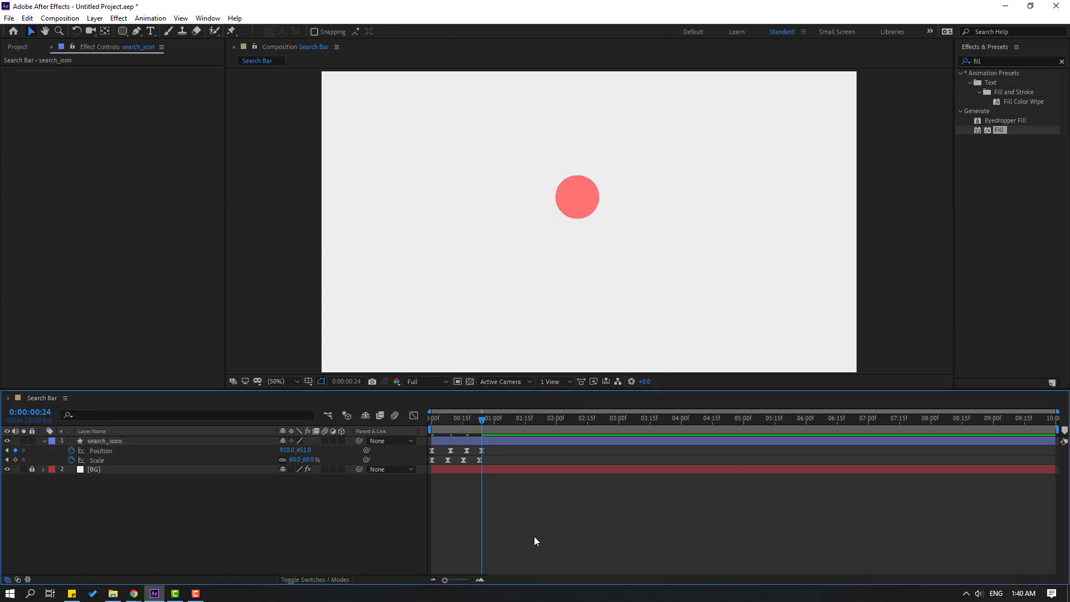
{"action": "key", "text": "space"}
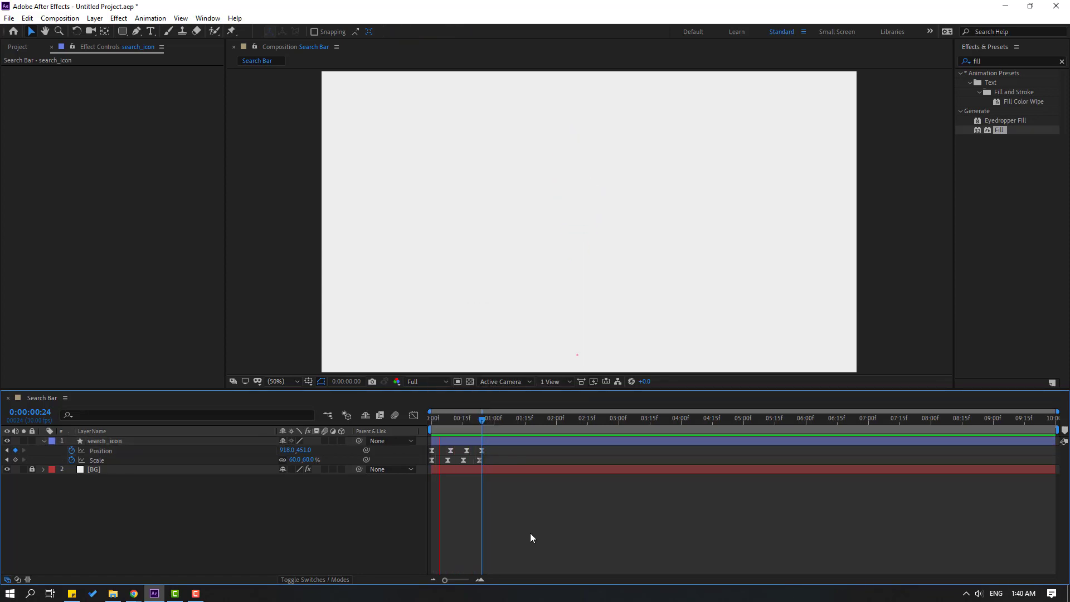
{"action": "key", "text": "space"}
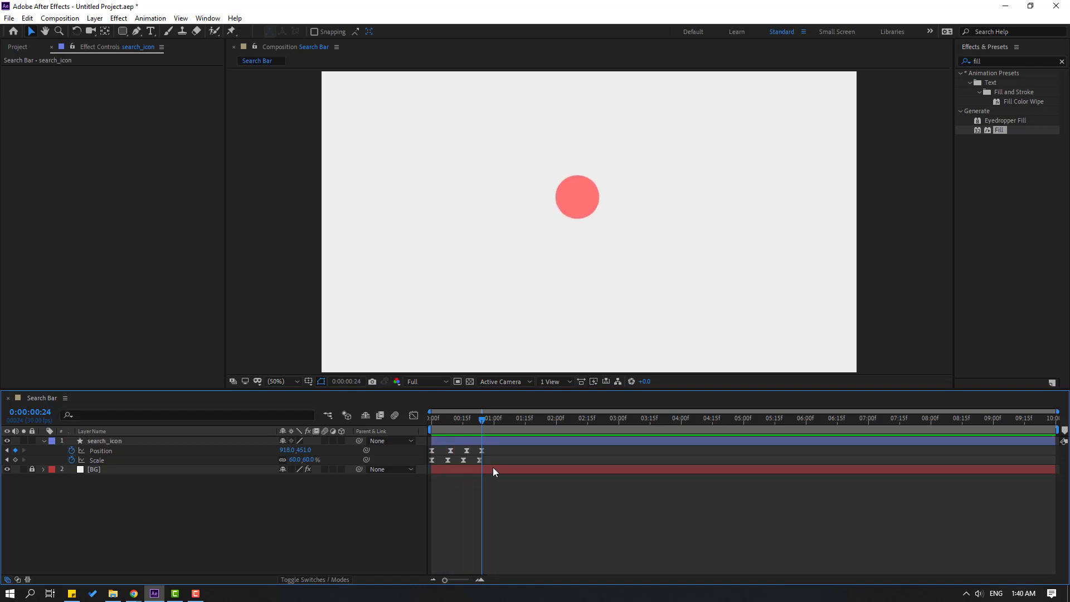
Spread the later Position keys out and add a second bounce down to Y 485 at 1:12.
{"action": "left_click", "coordinate": [477, 452]}
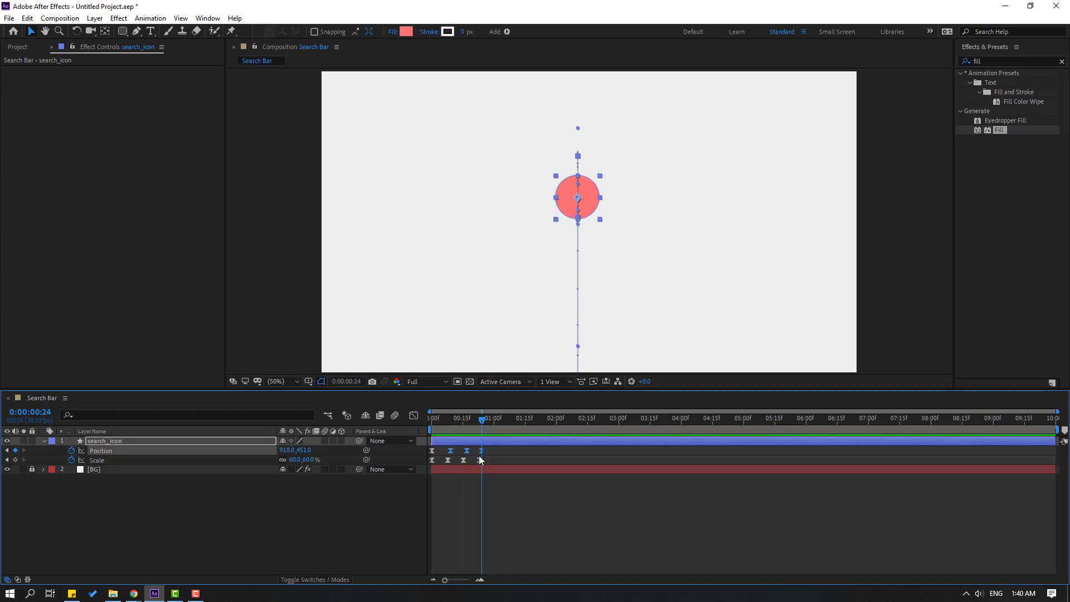
{"action": "left_click_drag", "start_coordinate": [481, 456], "coordinate": [499, 452]}
{"action": "key", "text": "space"}
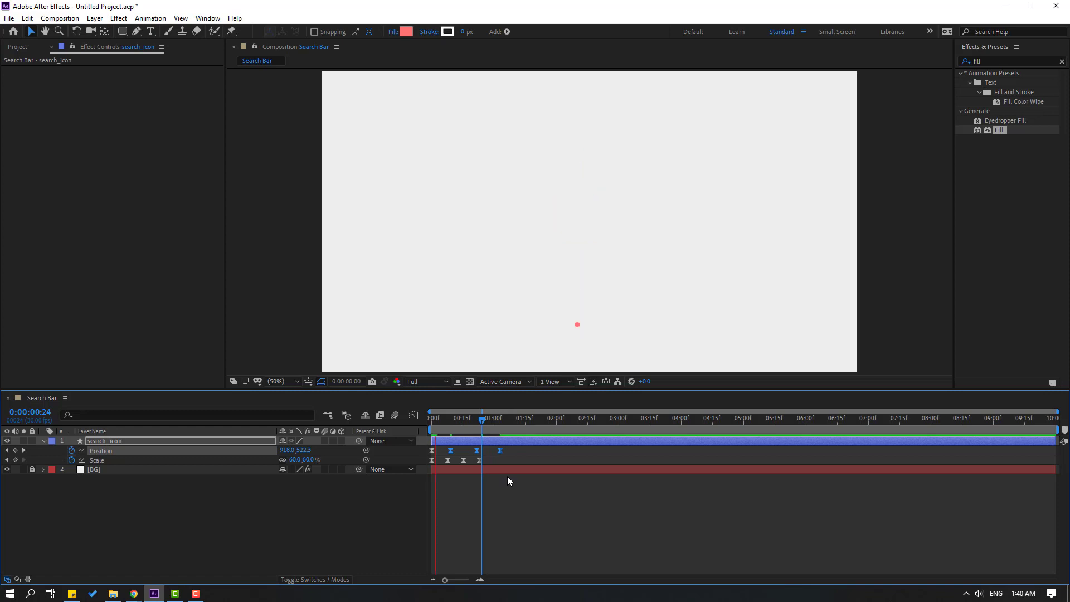
{"action": "key", "text": "space"}
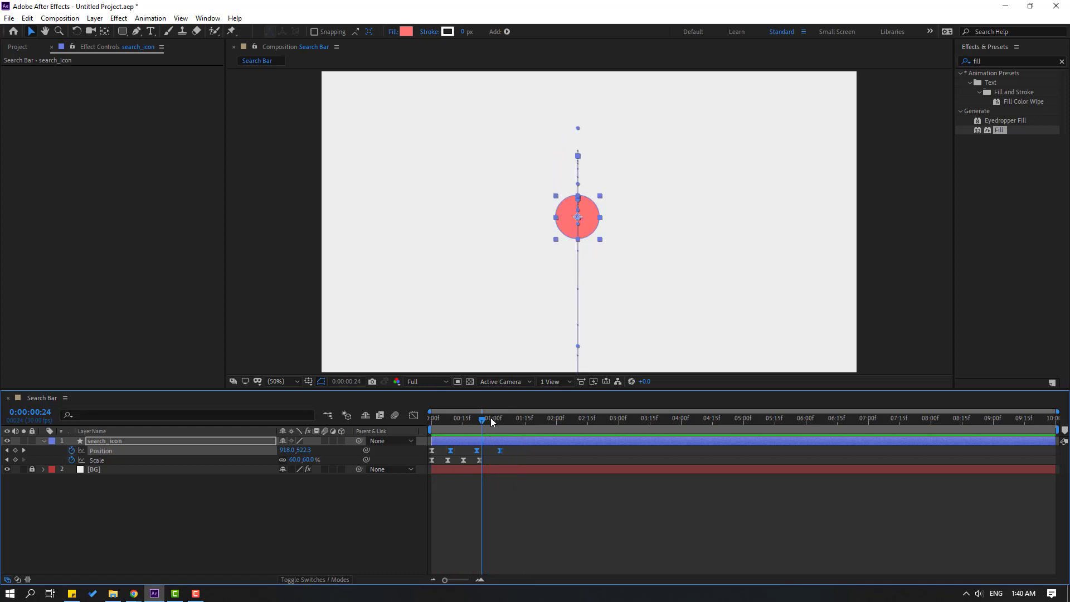
{"action": "left_click", "coordinate": [497, 419]}
{"action": "left_click_drag", "start_coordinate": [499, 422], "coordinate": [519, 414]}
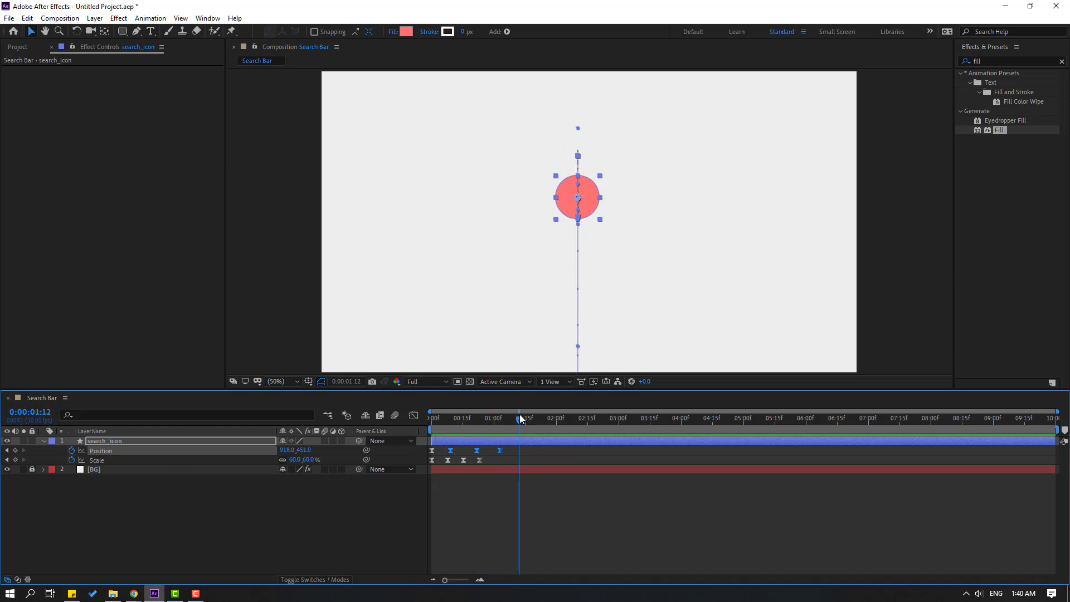
{"action": "left_click", "coordinate": [283, 526]}
{"action": "left_click_drag", "start_coordinate": [305, 450], "coordinate": [325, 452]}
{"action": "key", "text": "space"}
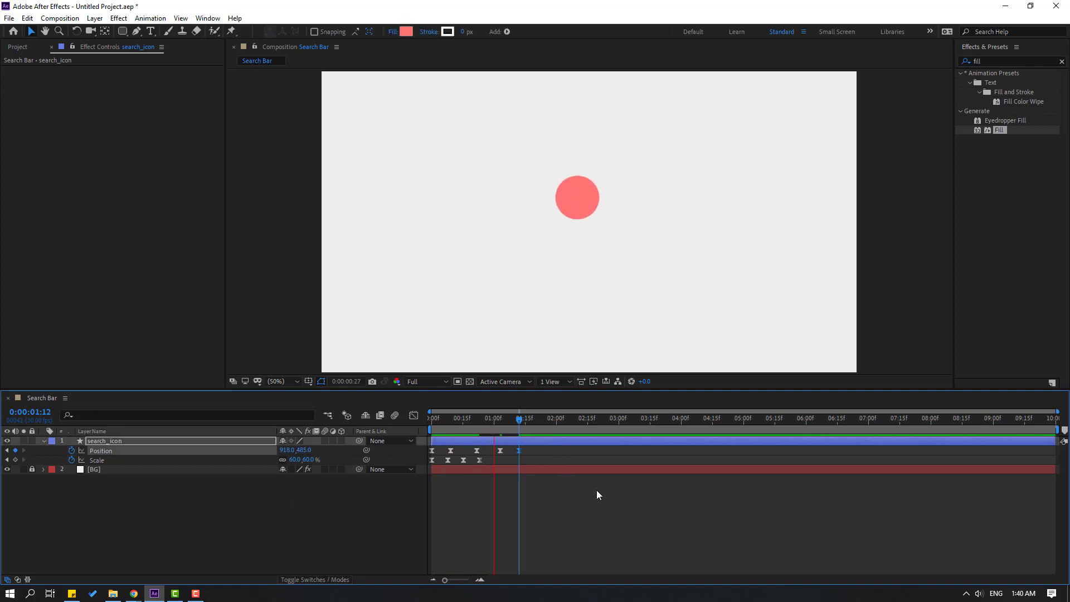
{"action": "key", "text": "space"}
Settle the circle at 916,470 by 0:00:01:20 and preview the full animation.
{"action": "left_click_drag", "start_coordinate": [491, 418], "coordinate": [537, 421]}
{"action": "key", "text": "period"}
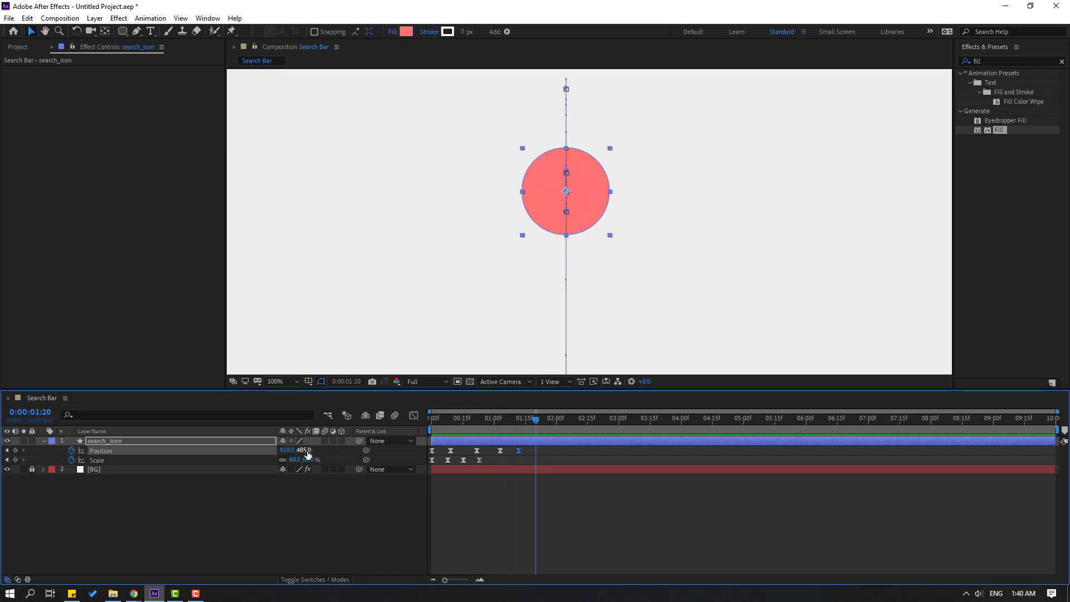
{"action": "left_click_drag", "start_coordinate": [305, 450], "coordinate": [297, 450]}
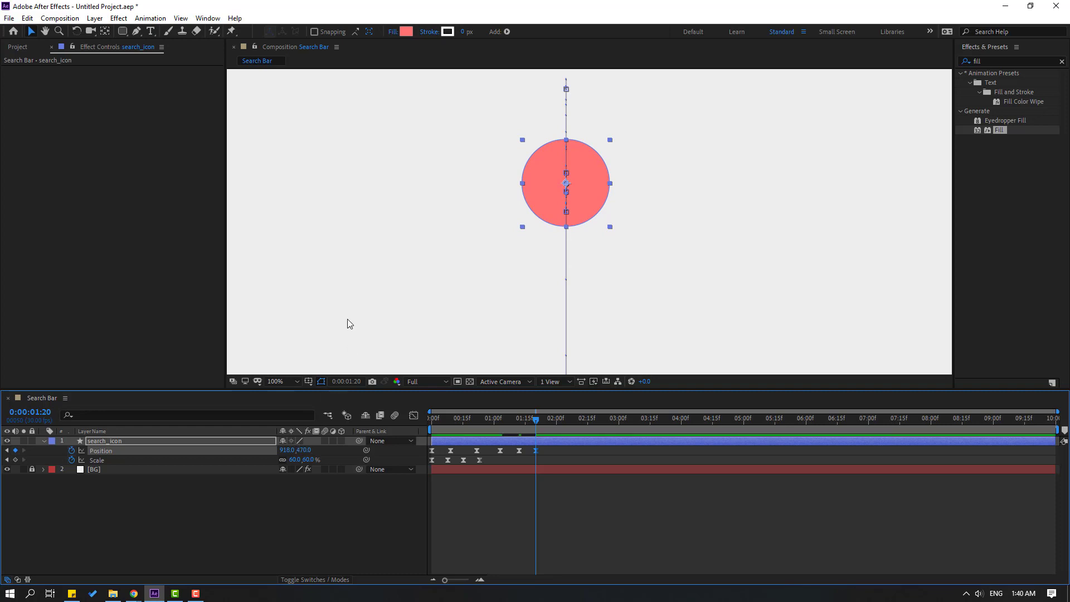
{"action": "left_click", "coordinate": [279, 382]}
{"action": "left_click", "coordinate": [296, 235]}
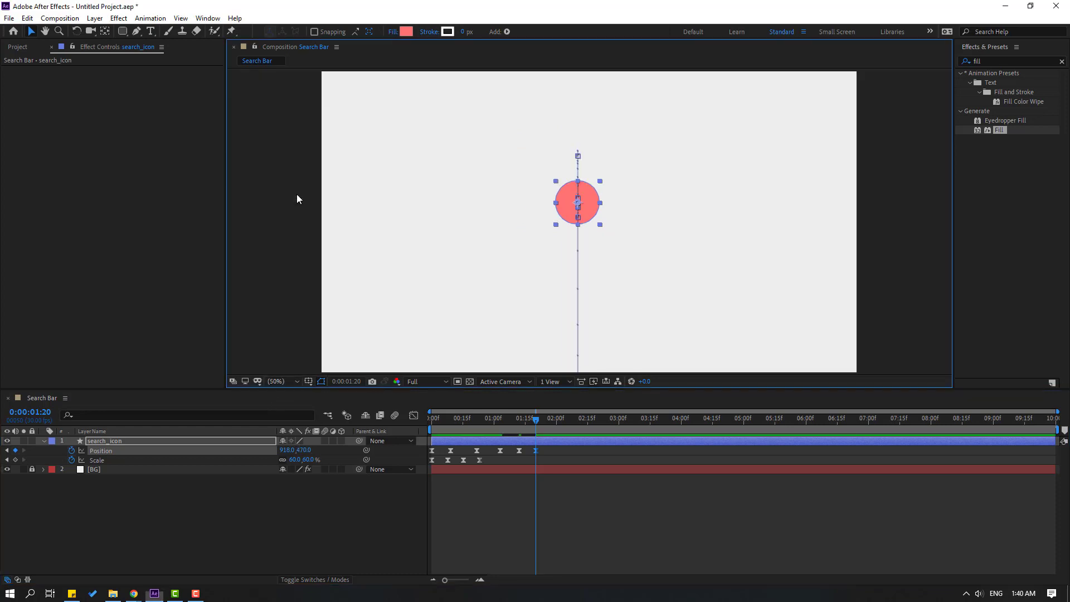
{"action": "left_click", "coordinate": [622, 525]}
{"action": "key", "text": "space"}
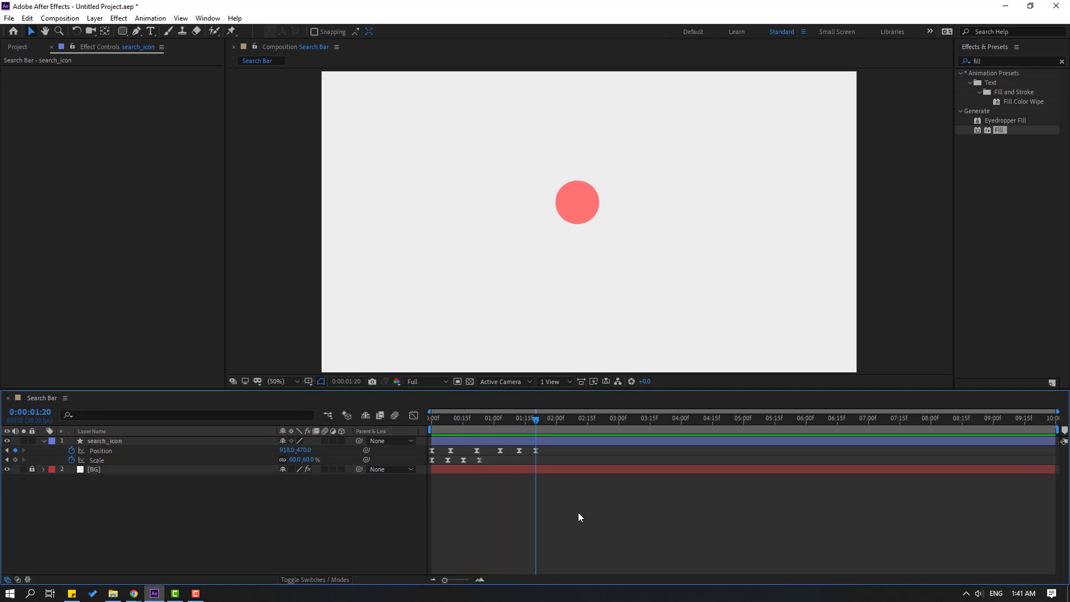
{"action": "left_click_drag", "start_coordinate": [461, 422], "coordinate": [231, 530]}
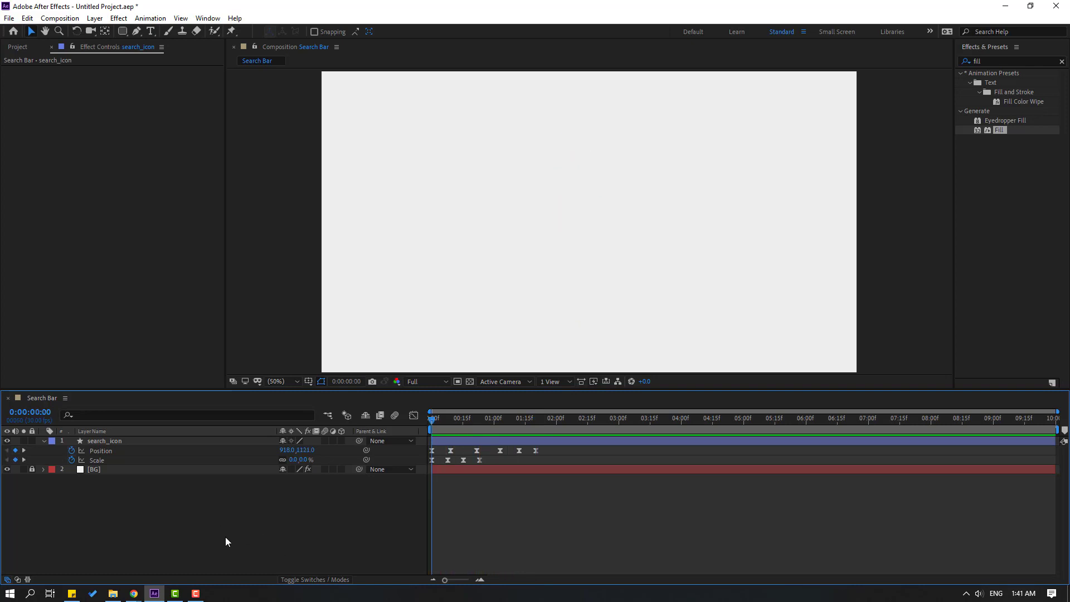
Add Null 1 with a centred anchor point and place it on the coral circle.
{"action": "right_click", "coordinate": [225, 537]}
{"action": "mouse_move", "coordinate": [269, 392]}
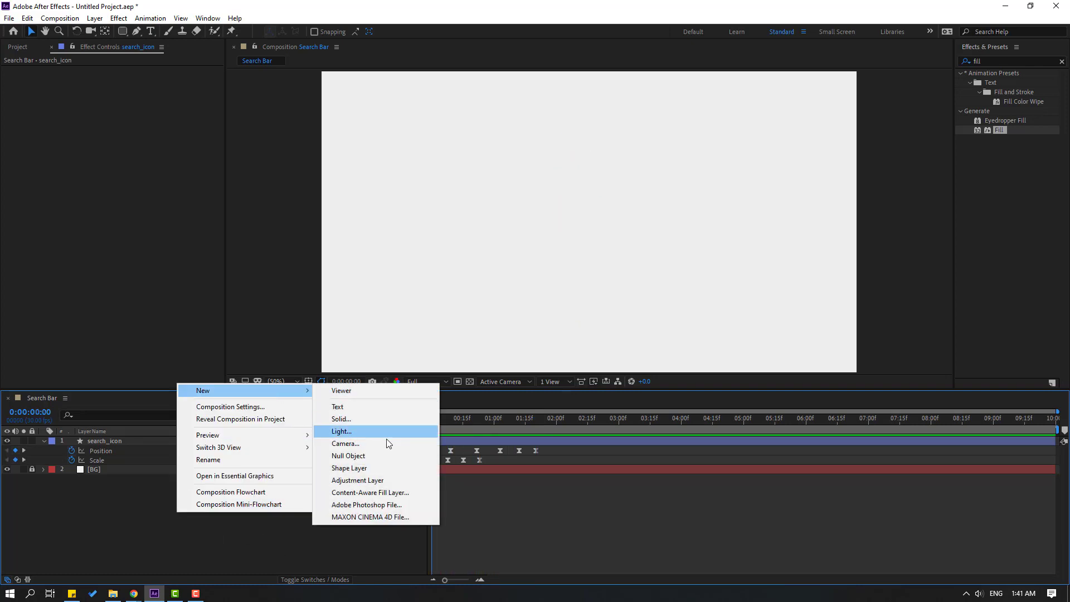
{"action": "left_click", "coordinate": [387, 456]}
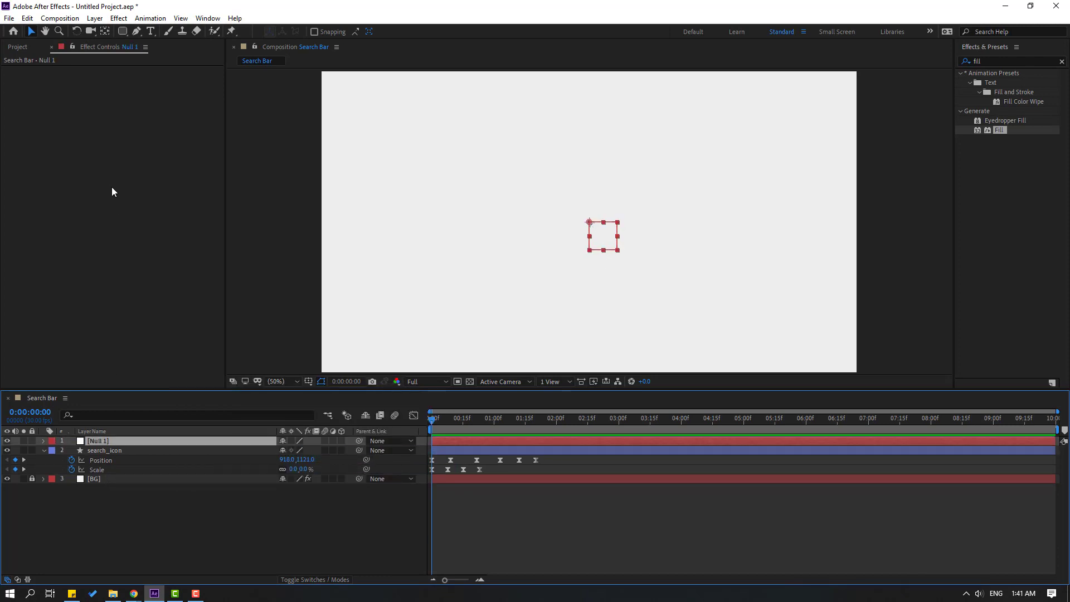
{"action": "left_click", "coordinate": [104, 32]}
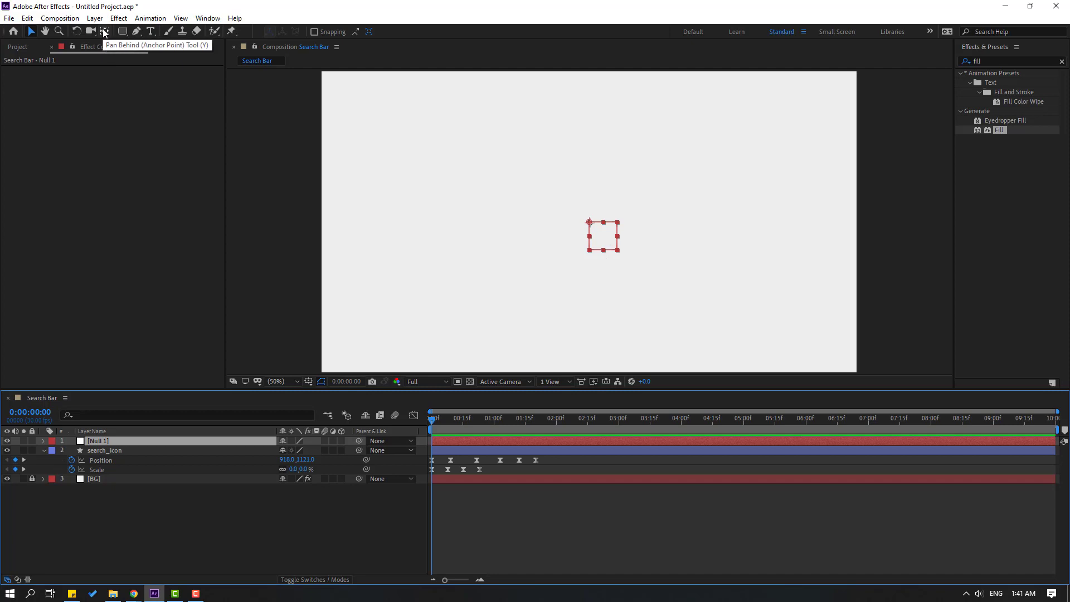
{"action": "key", "text": "ctrl+alt+Home"}
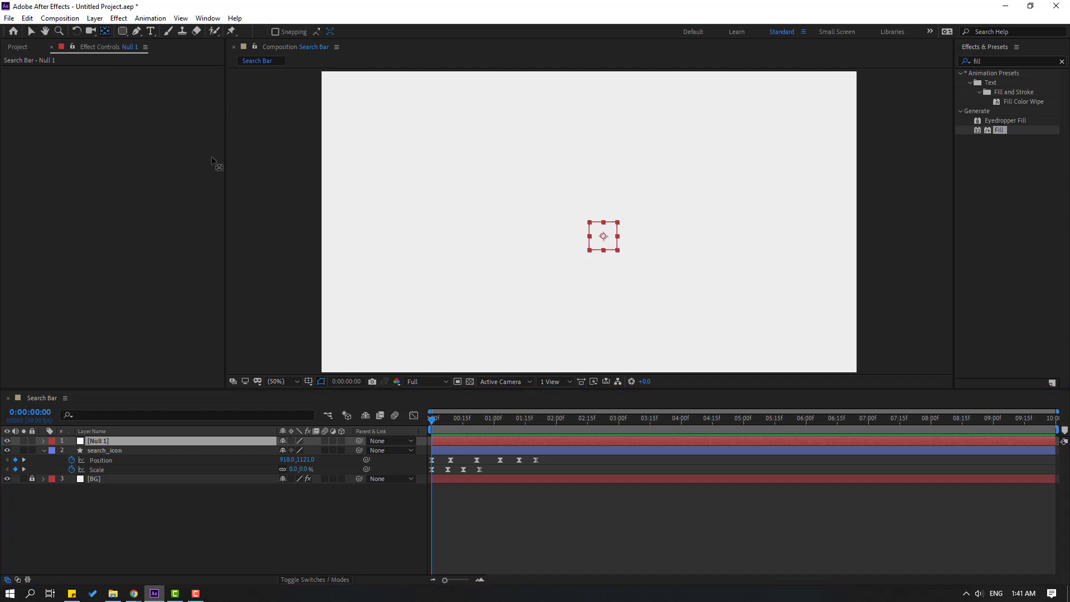
{"action": "left_click", "coordinate": [31, 31]}
{"action": "left_click_drag", "start_coordinate": [458, 419], "coordinate": [588, 420]}
{"action": "left_click_drag", "start_coordinate": [612, 243], "coordinate": [588, 212]}
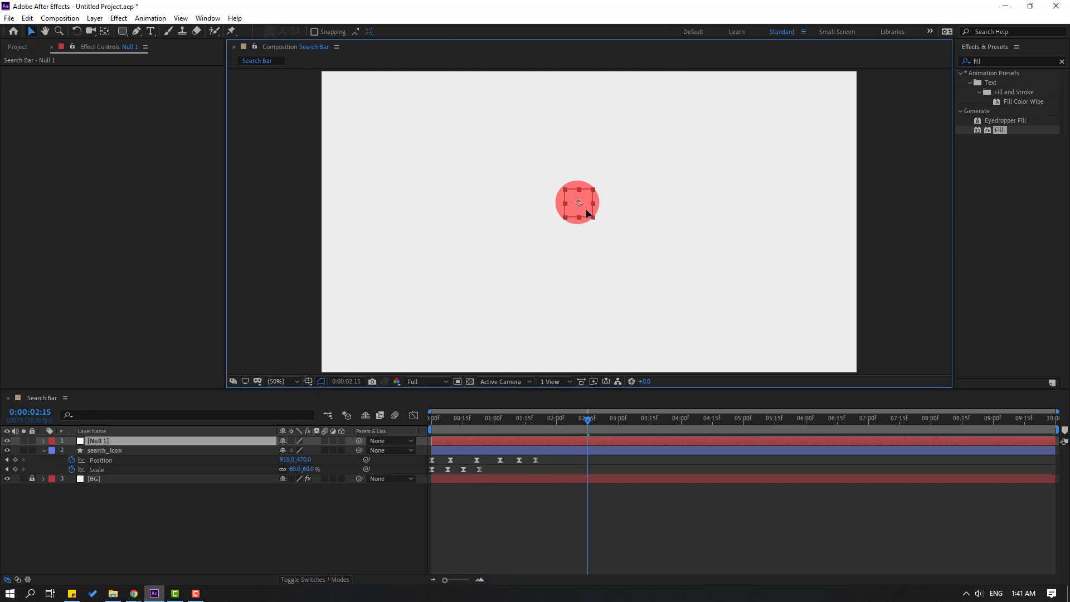
Parent search_icon to Null 1 and squash the null's width to 62%.
{"action": "key", "text": "s"}
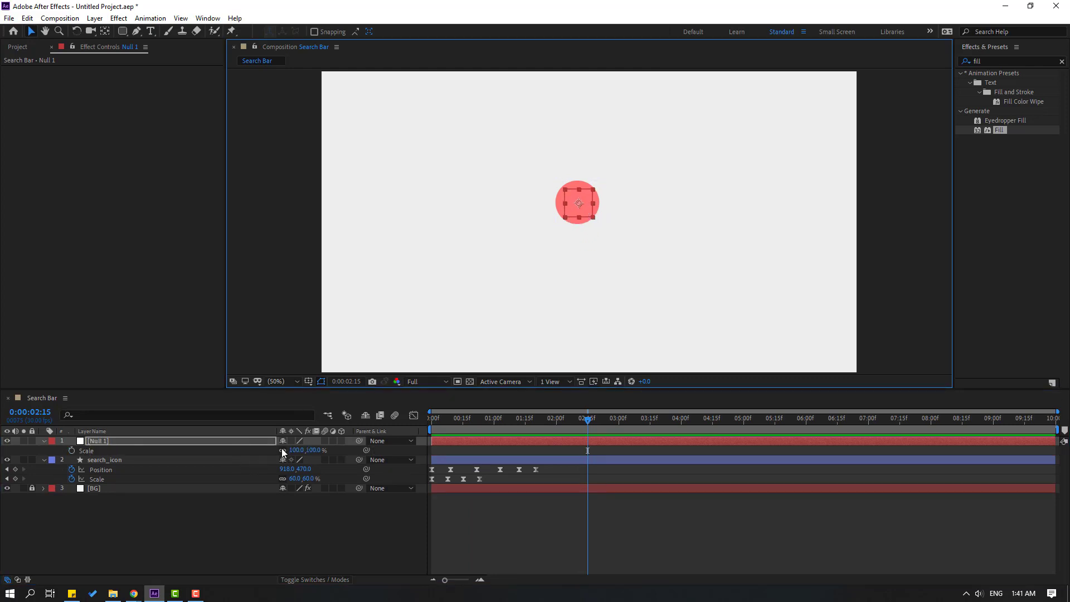
{"action": "left_click_drag", "start_coordinate": [473, 419], "coordinate": [444, 423]}
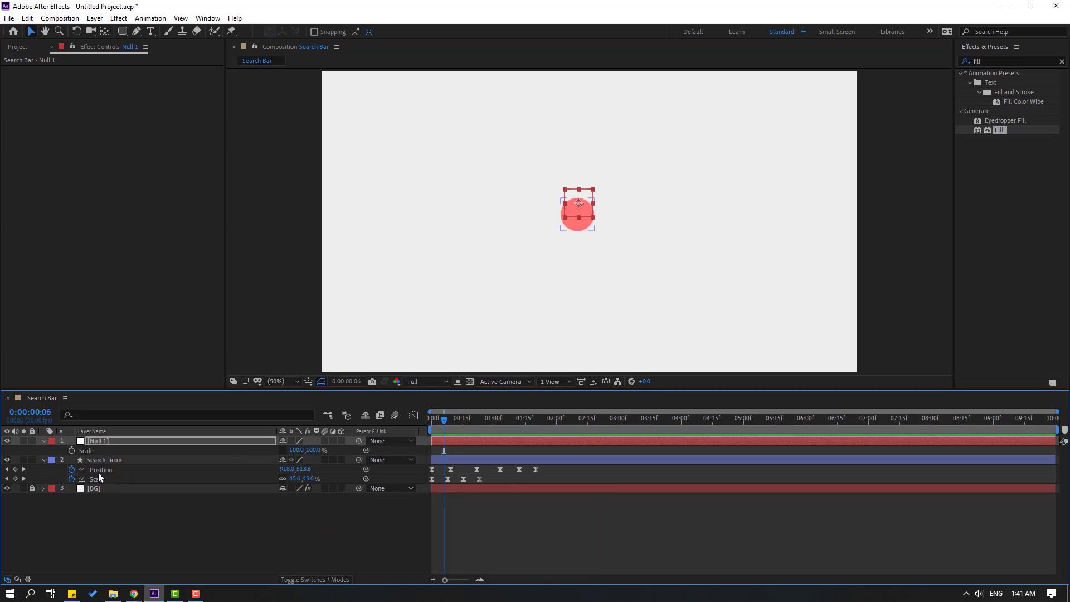
{"action": "left_click", "coordinate": [105, 460]}
{"action": "left_click_drag", "start_coordinate": [359, 459], "coordinate": [124, 441]}
{"action": "left_click_drag", "start_coordinate": [298, 451], "coordinate": [277, 452]}
Keyframe the null's horizontal scale at 105% overshoot, then 100% at frame 21.
{"action": "left_click_drag", "start_coordinate": [437, 418], "coordinate": [446, 425]}
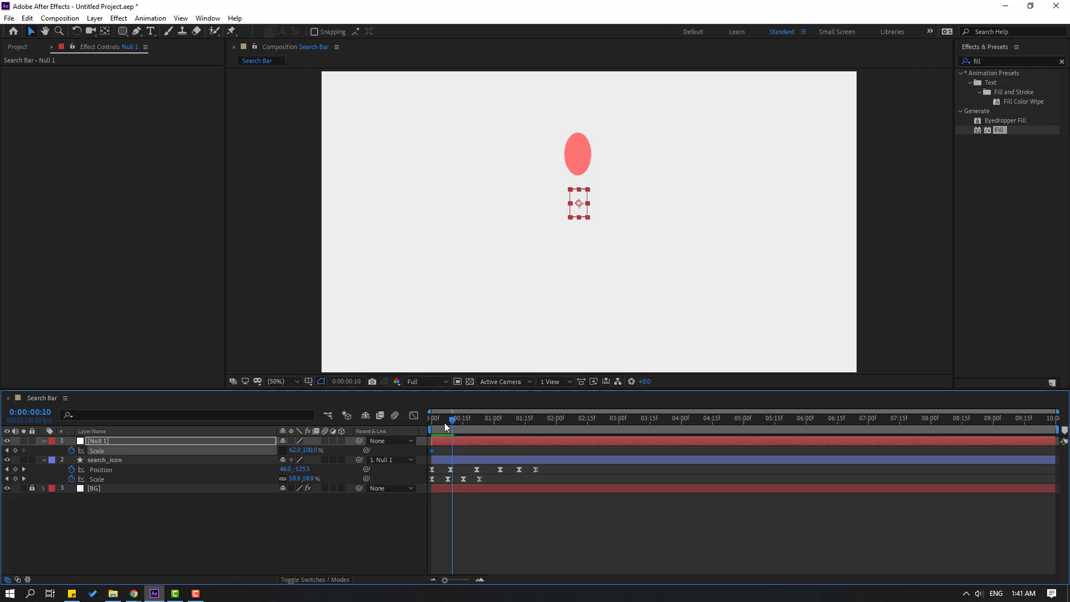
{"action": "left_click", "coordinate": [295, 452]}
{"action": "type", "text": "105"}
{"action": "key", "text": "Return"}
{"action": "left_click_drag", "start_coordinate": [458, 419], "coordinate": [477, 423]}
{"action": "left_click", "coordinate": [296, 450]}
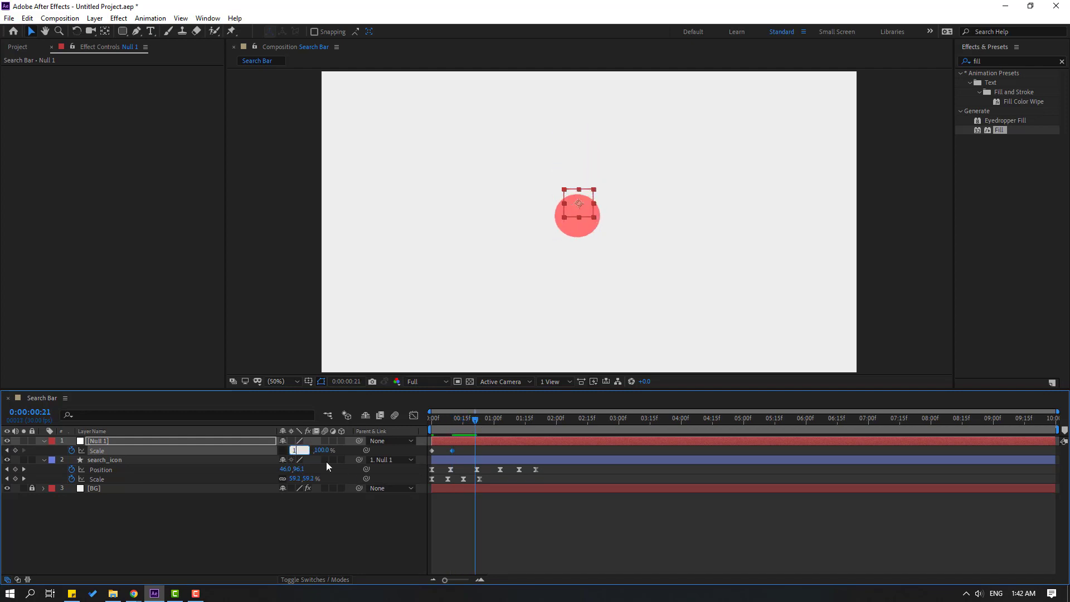
{"action": "type", "text": "100"}
{"action": "key", "text": "Return"}
Apply Easy Ease to the null's Scale keyframes and preview the squash.
{"action": "right_click", "coordinate": [433, 450]}
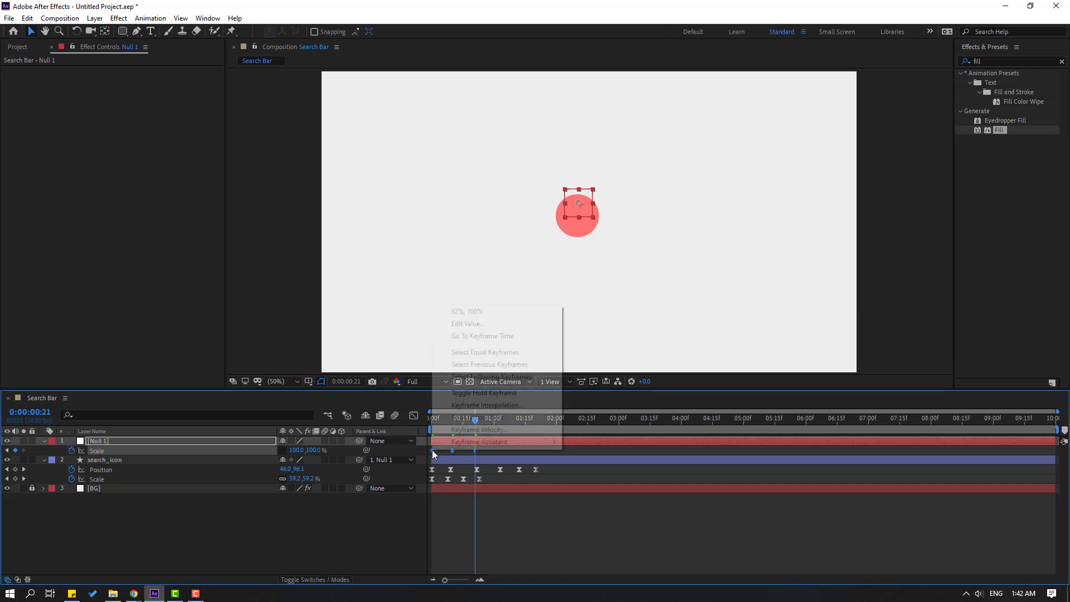
{"action": "mouse_move", "coordinate": [501, 437]}
{"action": "left_click", "coordinate": [583, 477]}
{"action": "key", "text": "space"}
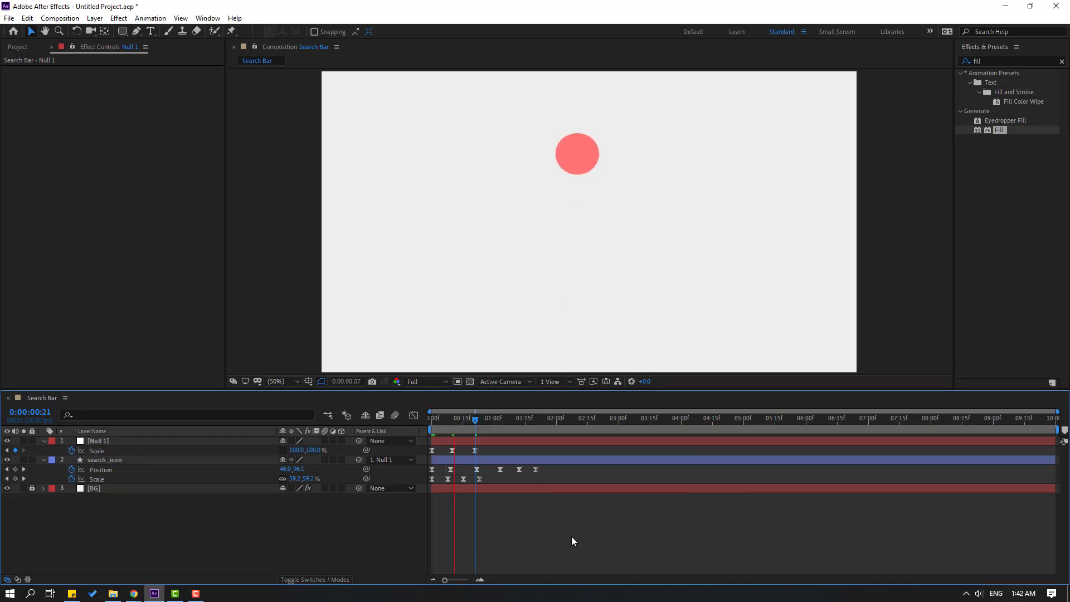
{"action": "left_click_drag", "start_coordinate": [449, 424], "coordinate": [437, 452]}
{"action": "key", "text": "space"}
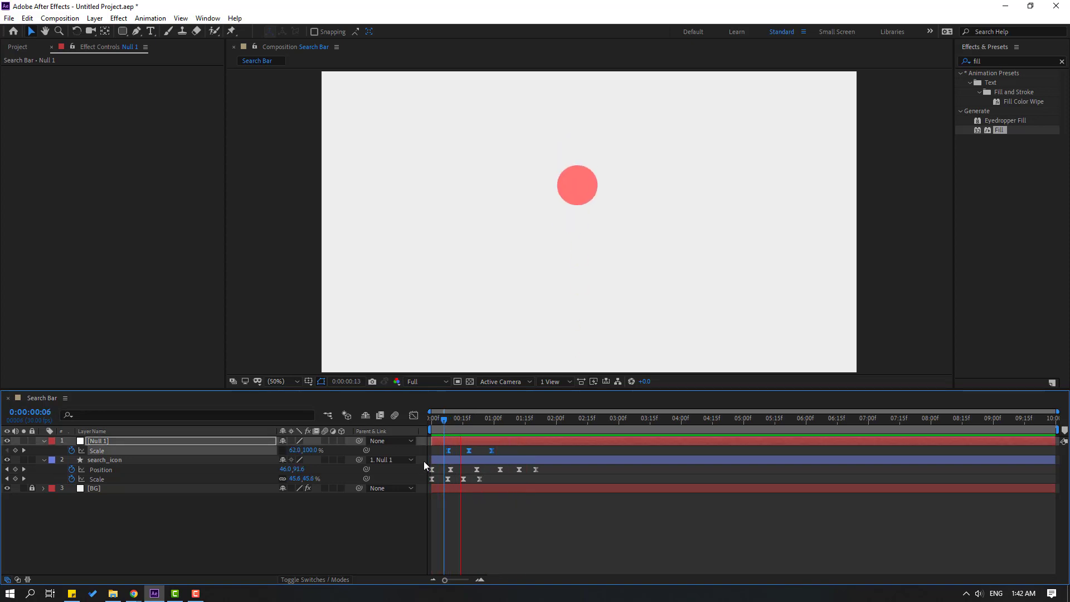
{"action": "left_click_drag", "start_coordinate": [486, 421], "coordinate": [556, 418]}
Reveal the Size and Roundness of search_icon's Rectangle Path 1.
{"action": "left_click", "coordinate": [118, 516]}
{"action": "left_click", "coordinate": [98, 461]}
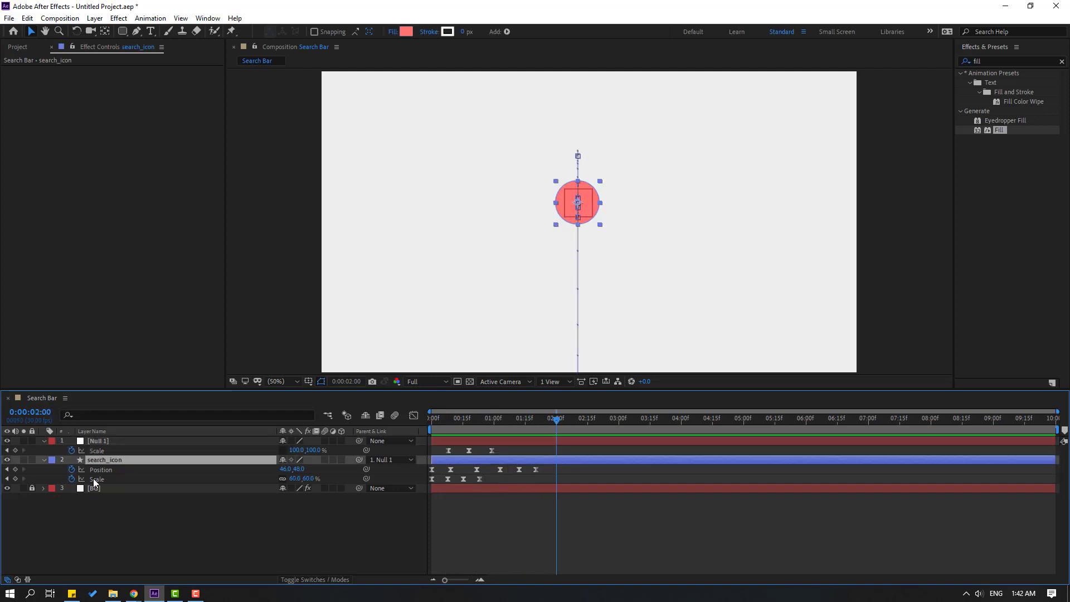
{"action": "left_click", "coordinate": [43, 461]}
{"action": "left_click", "coordinate": [43, 460]}
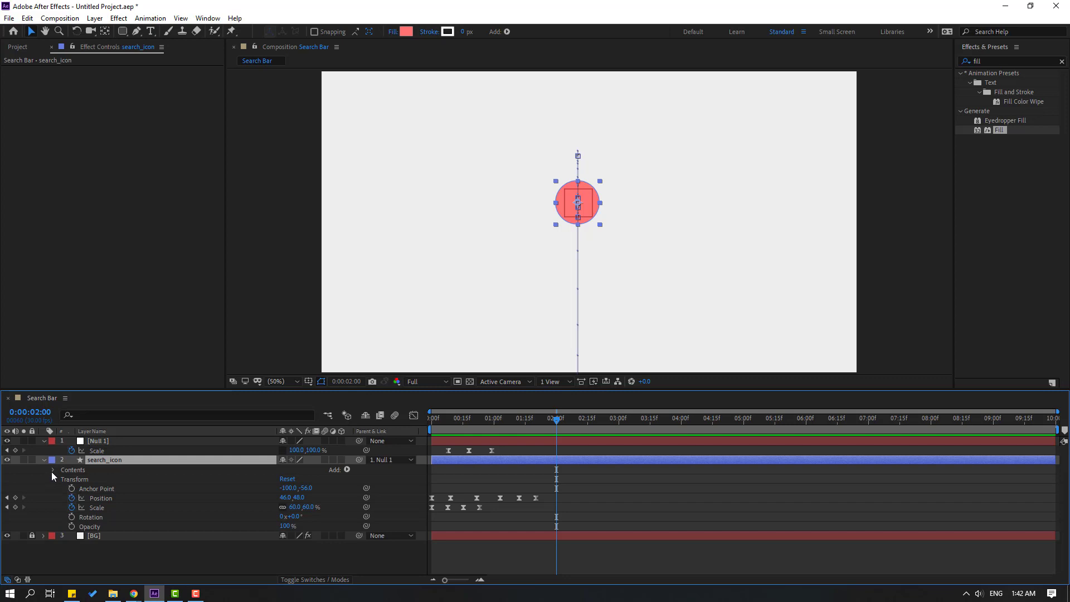
{"action": "left_click", "coordinate": [53, 471]}
{"action": "left_click", "coordinate": [63, 479]}
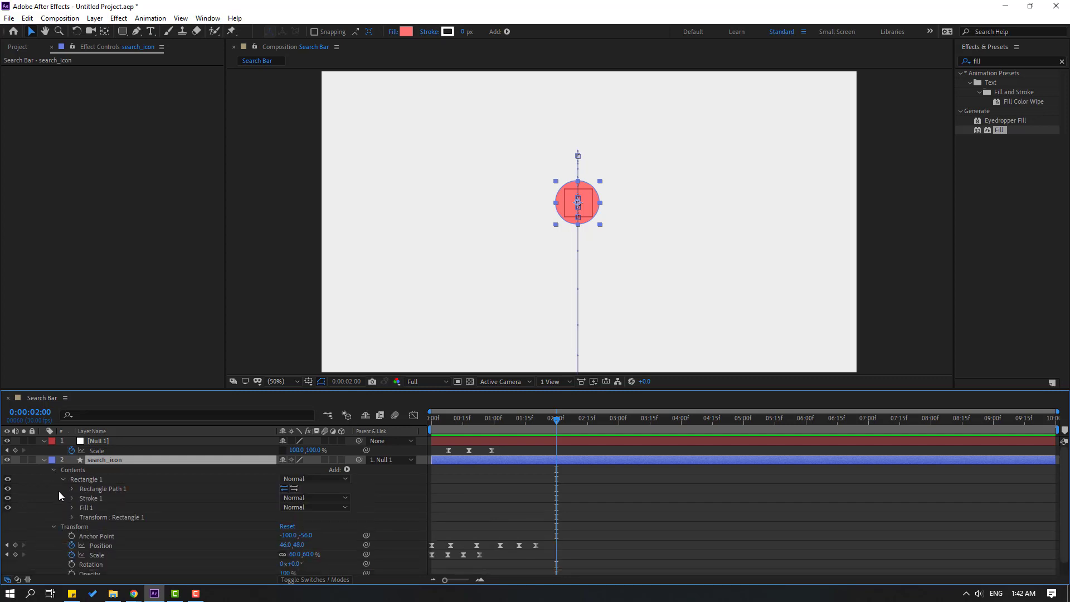
{"action": "left_click", "coordinate": [72, 488]}
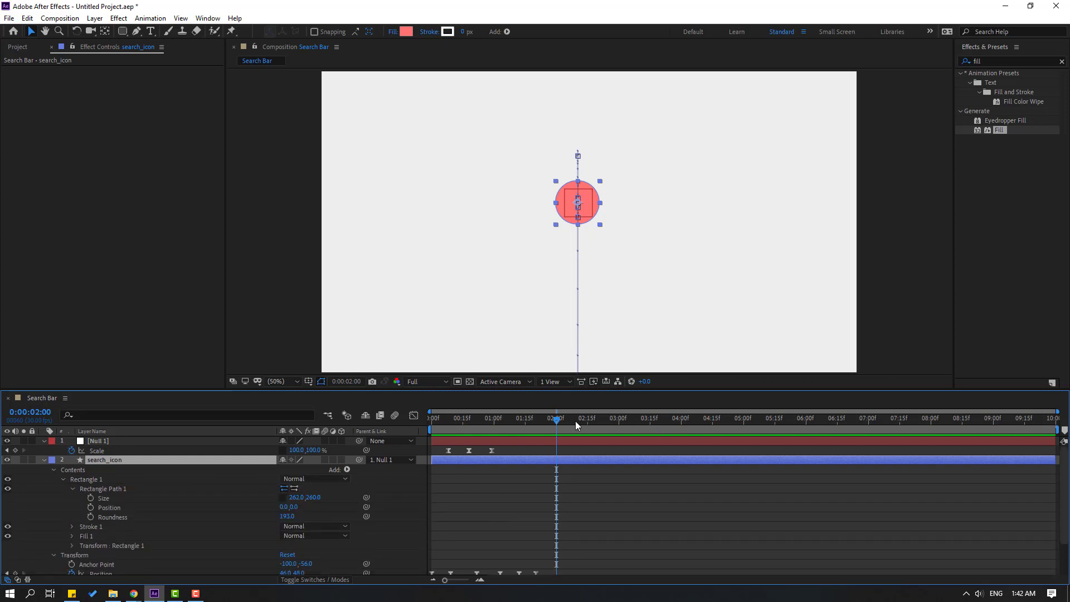
Keyframe Size and Roundness at 1:27, then widen Size to 1475×260 at 2:26.
{"action": "left_click_drag", "start_coordinate": [539, 420], "coordinate": [551, 421]}
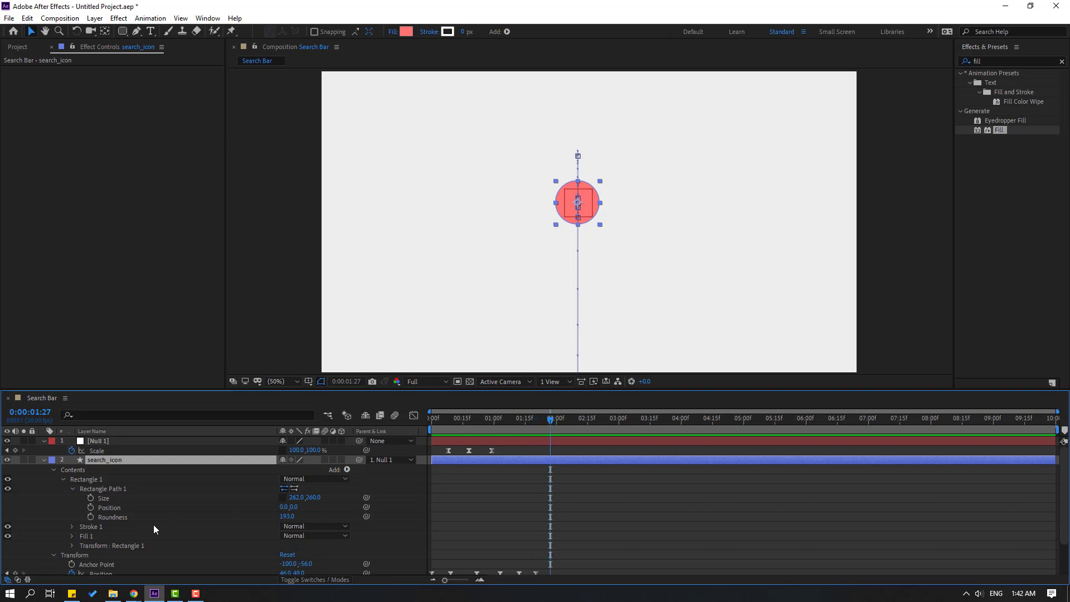
{"action": "left_click", "coordinate": [91, 499]}
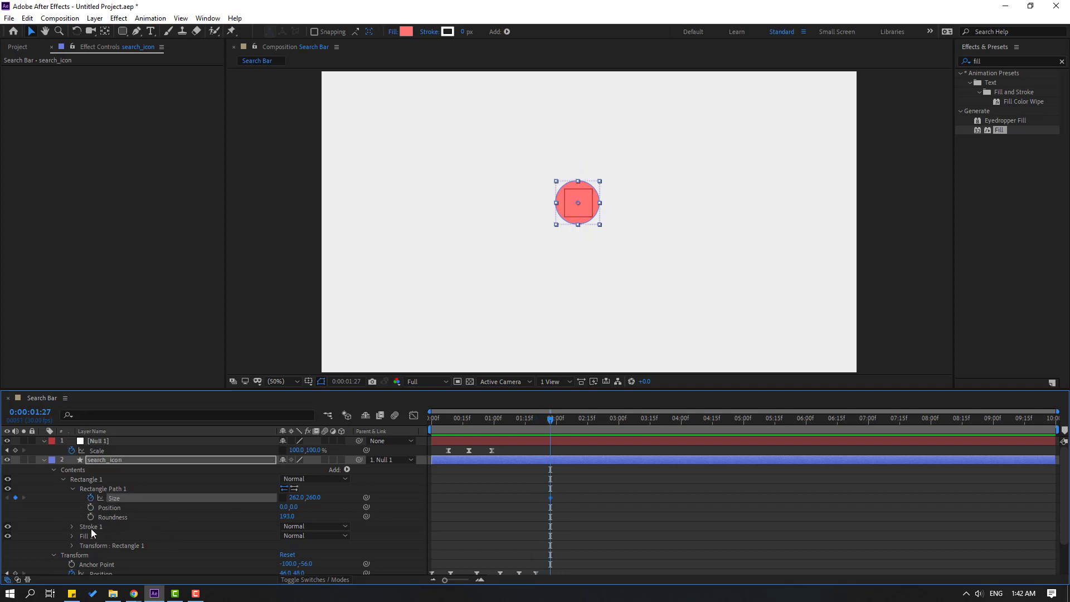
{"action": "left_click", "coordinate": [90, 517]}
{"action": "left_click_drag", "start_coordinate": [568, 423], "coordinate": [611, 423]}
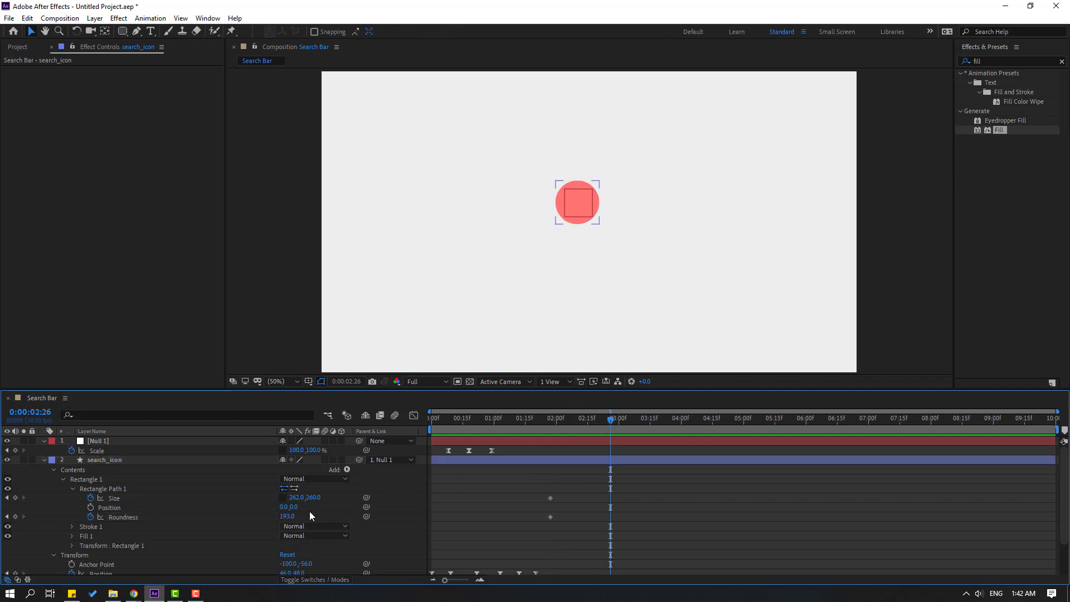
{"action": "left_click_drag", "start_coordinate": [297, 497], "coordinate": [935, 464]}
{"action": "left_click", "coordinate": [935, 463]}
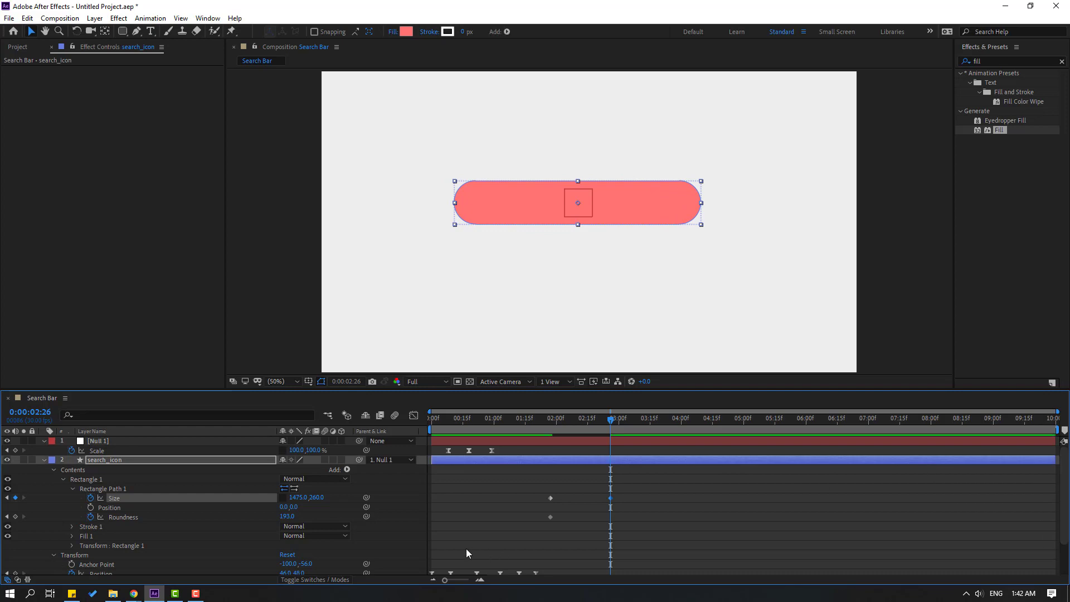
{"action": "left_click", "coordinate": [288, 517]}
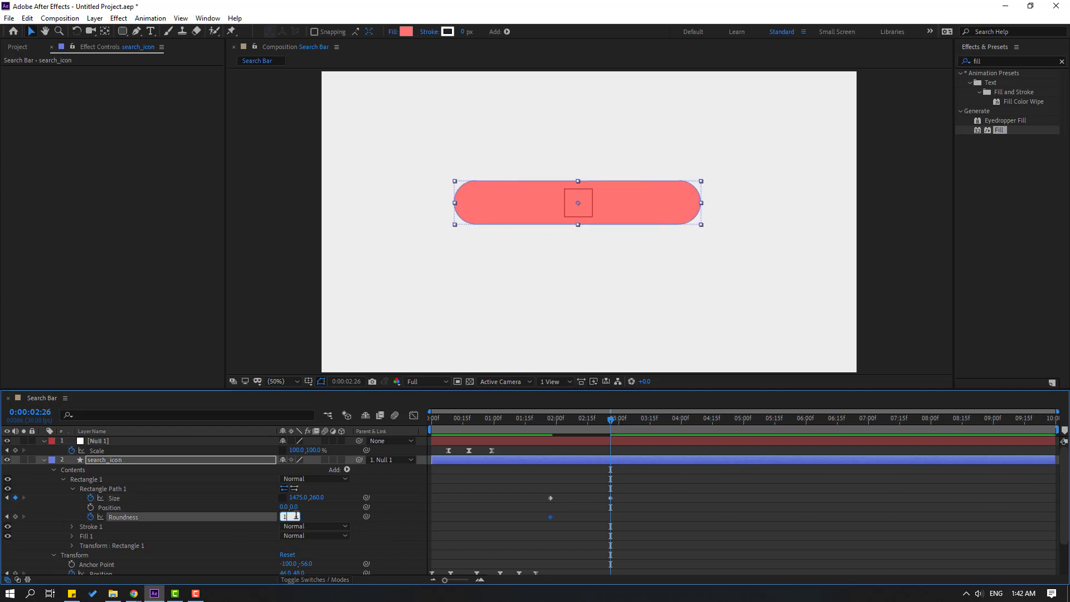
{"action": "left_click_drag", "start_coordinate": [515, 418], "coordinate": [610, 422]}
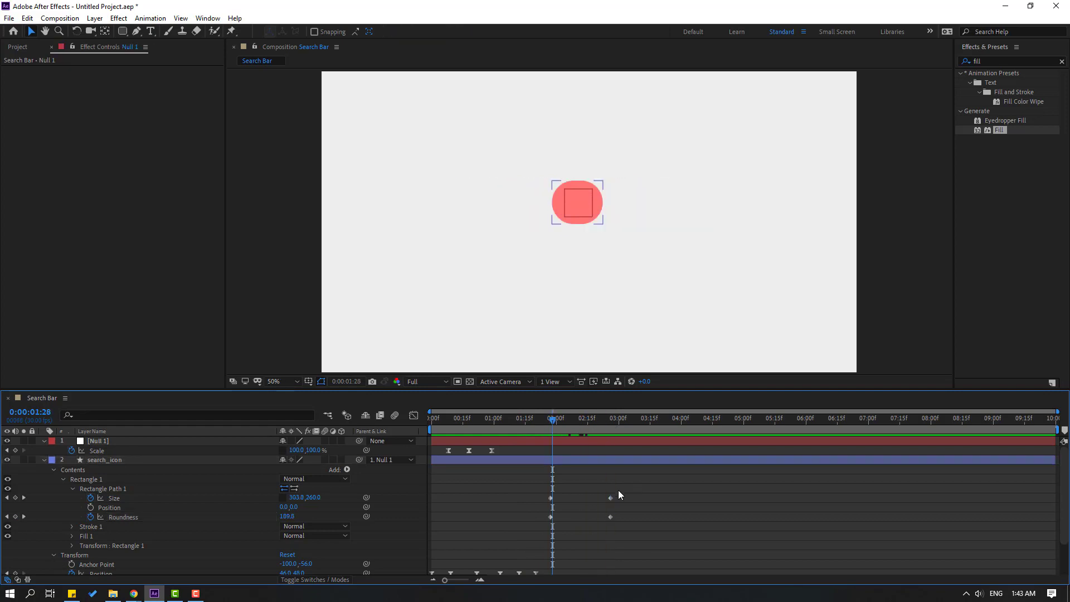
Apply Easy Ease to the search_icon's Size and Roundness stretch keyframes and preview them.
{"action": "left_click_drag", "start_coordinate": [632, 487], "coordinate": [544, 522]}
{"action": "right_click", "coordinate": [551, 517]}
{"action": "mouse_move", "coordinate": [612, 509]}
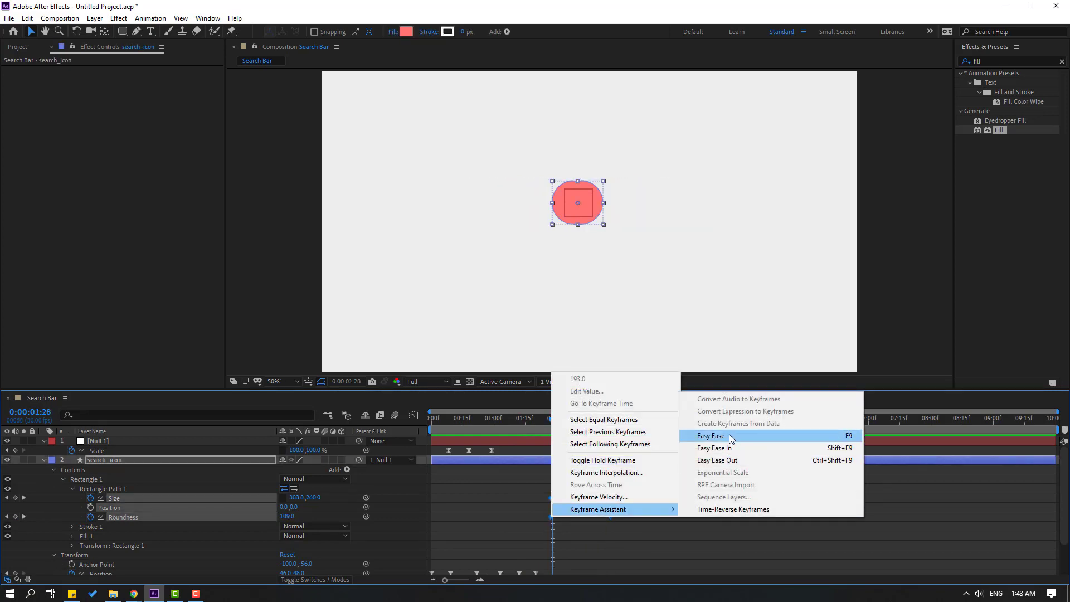
{"action": "left_click", "coordinate": [712, 436]}
{"action": "key", "text": "space"}
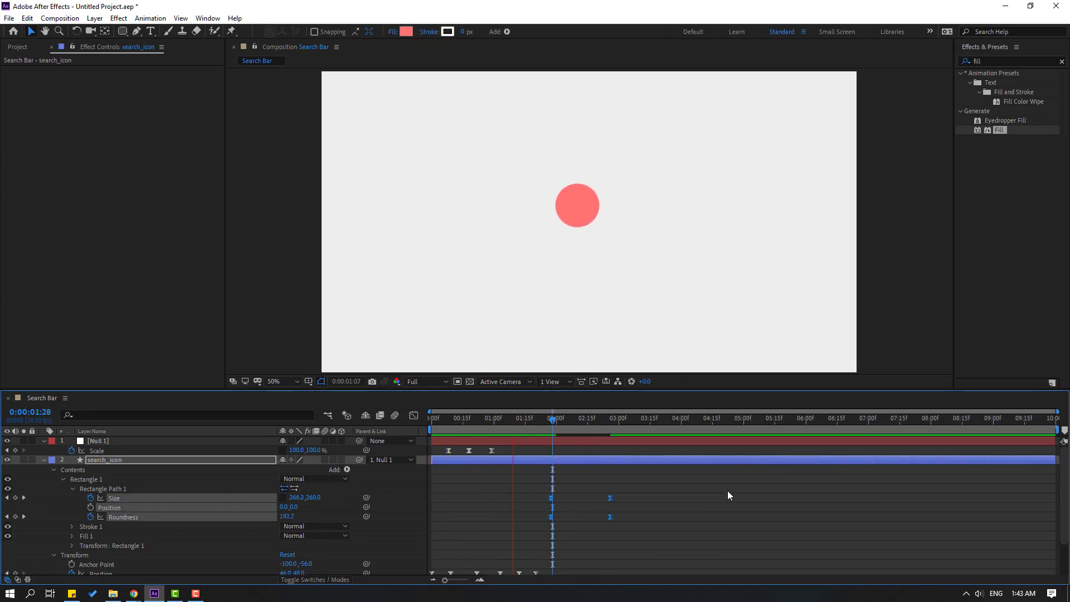
{"action": "key", "text": "space"}
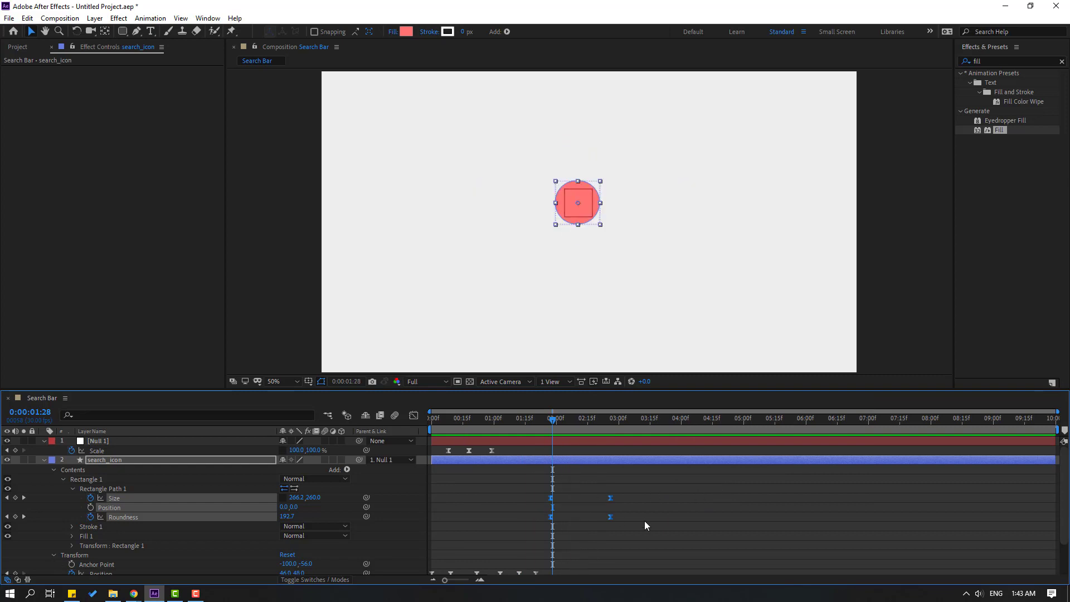
{"action": "left_click", "coordinate": [632, 514]}
Sharpen the Size speed curve with more influence, previewing from about 1:12.
{"action": "left_click_drag", "start_coordinate": [636, 483], "coordinate": [548, 508]}
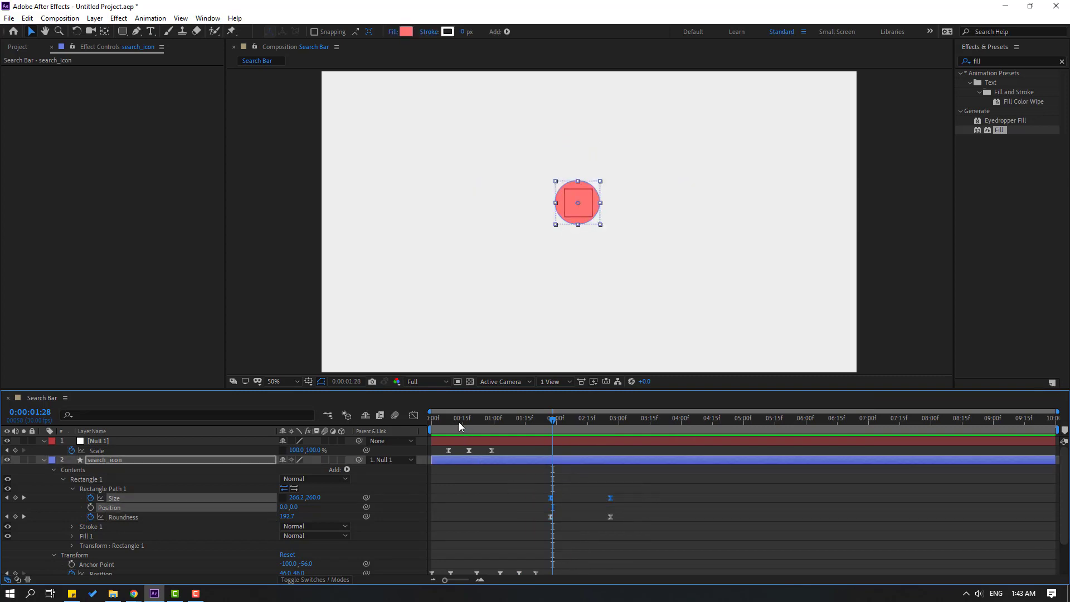
{"action": "left_click", "coordinate": [413, 415]}
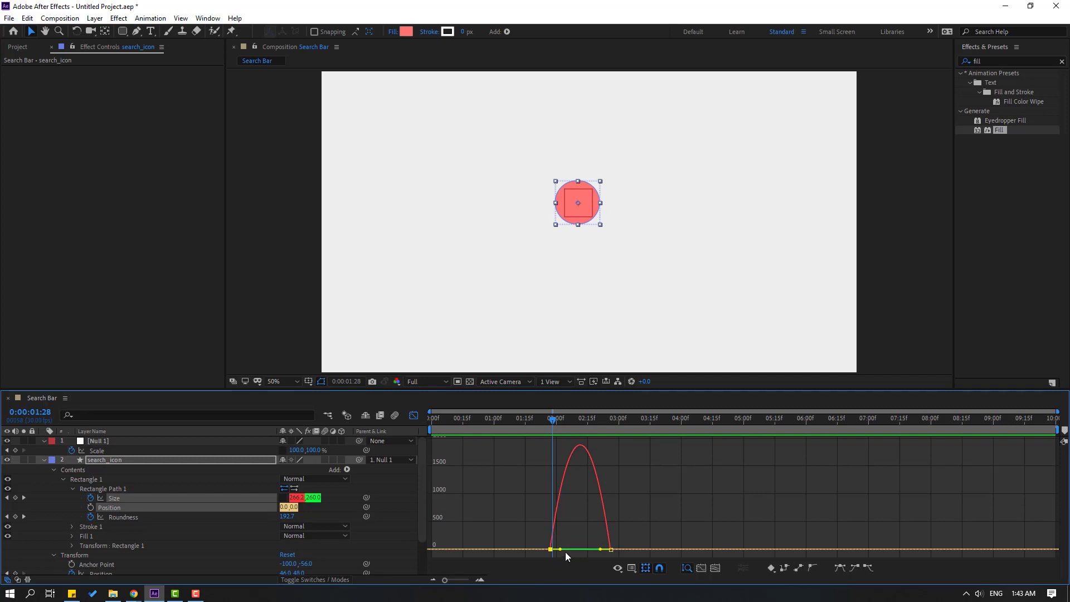
{"action": "left_click_drag", "start_coordinate": [561, 550], "coordinate": [586, 551]}
{"action": "left_click_drag", "start_coordinate": [429, 429], "coordinate": [521, 430]}
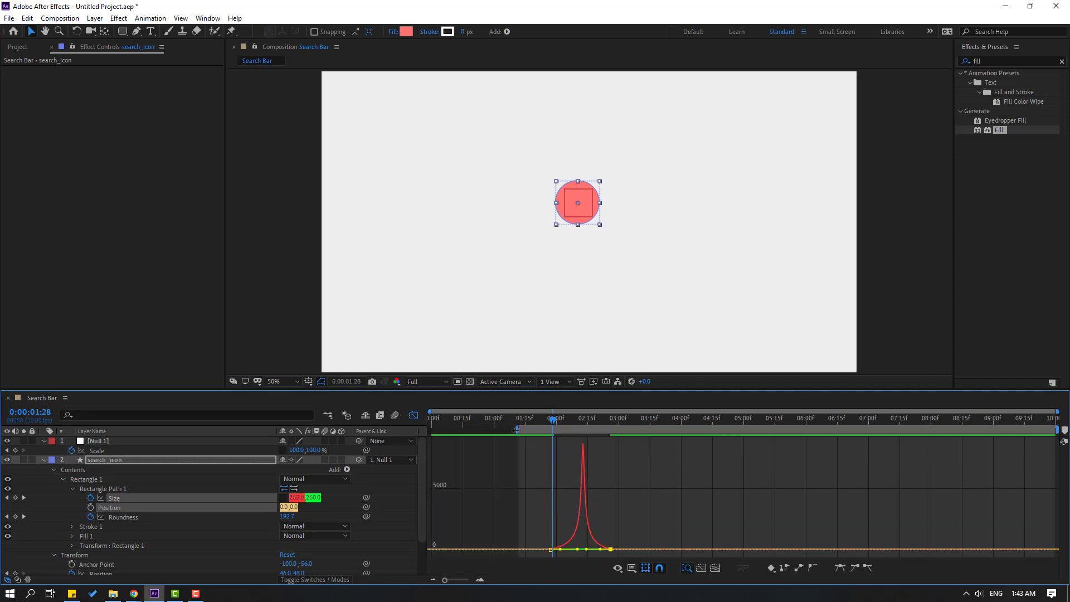
{"action": "key", "text": "space"}
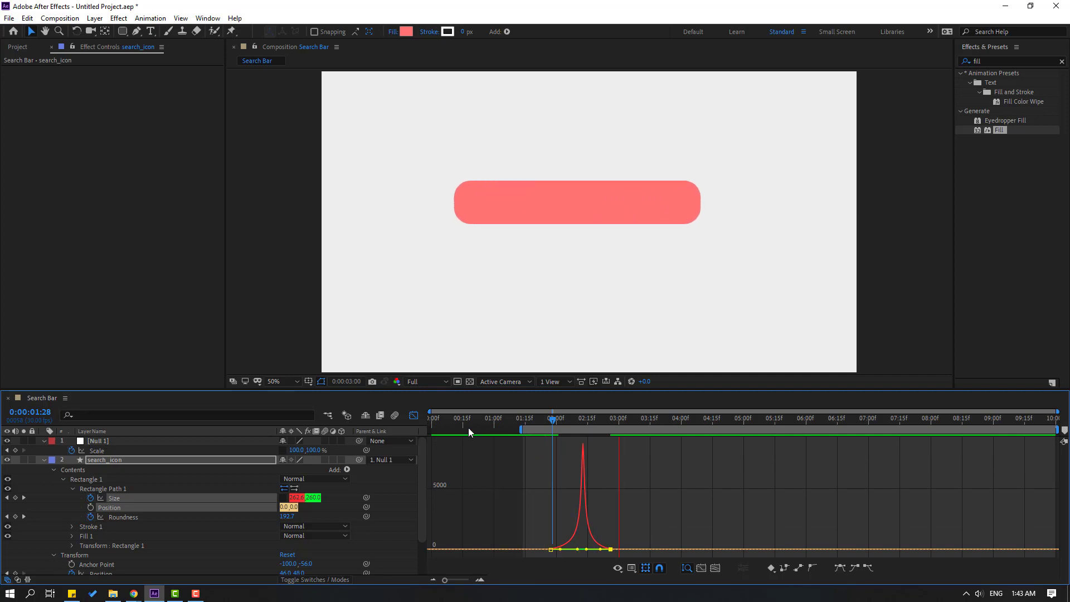
{"action": "left_click", "coordinate": [414, 416]}
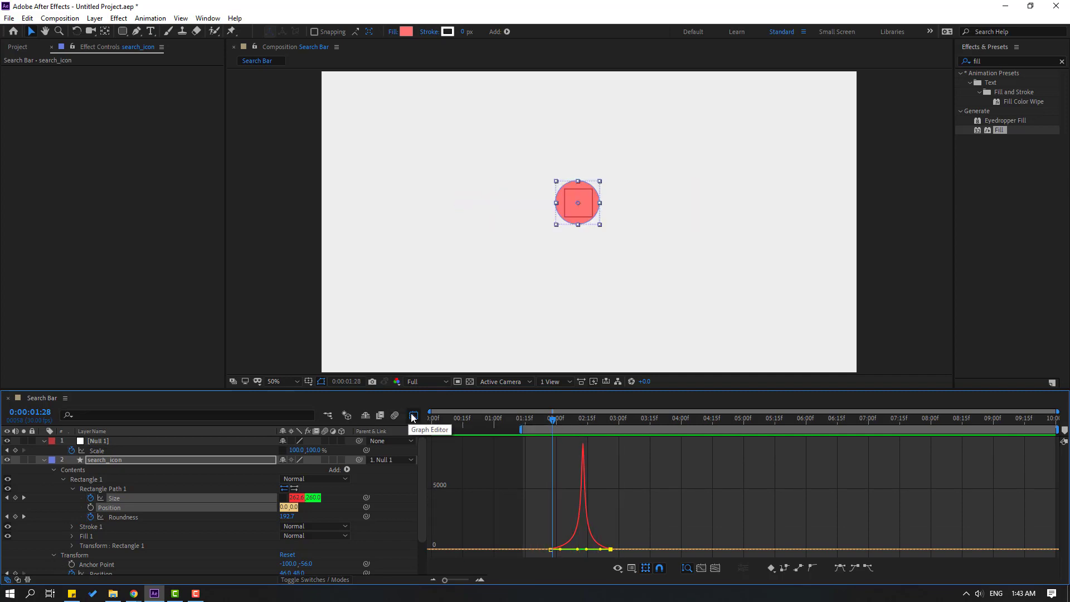
Raise the first Roundness keyframe's ease influence to about 76% and preview it.
{"action": "left_click_drag", "start_coordinate": [624, 513], "coordinate": [602, 518]}
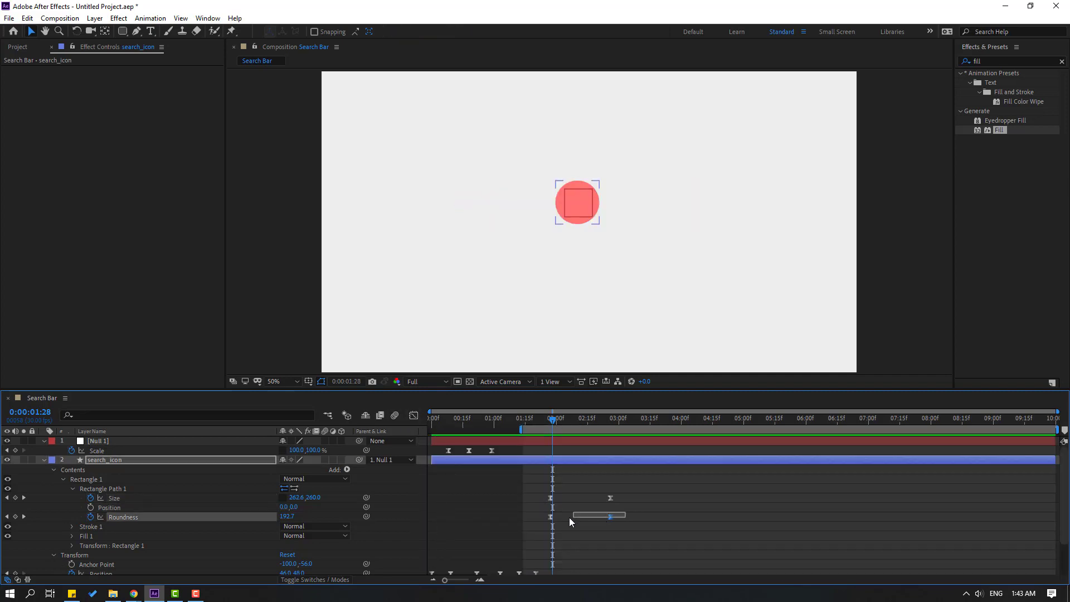
{"action": "left_click", "coordinate": [414, 416]}
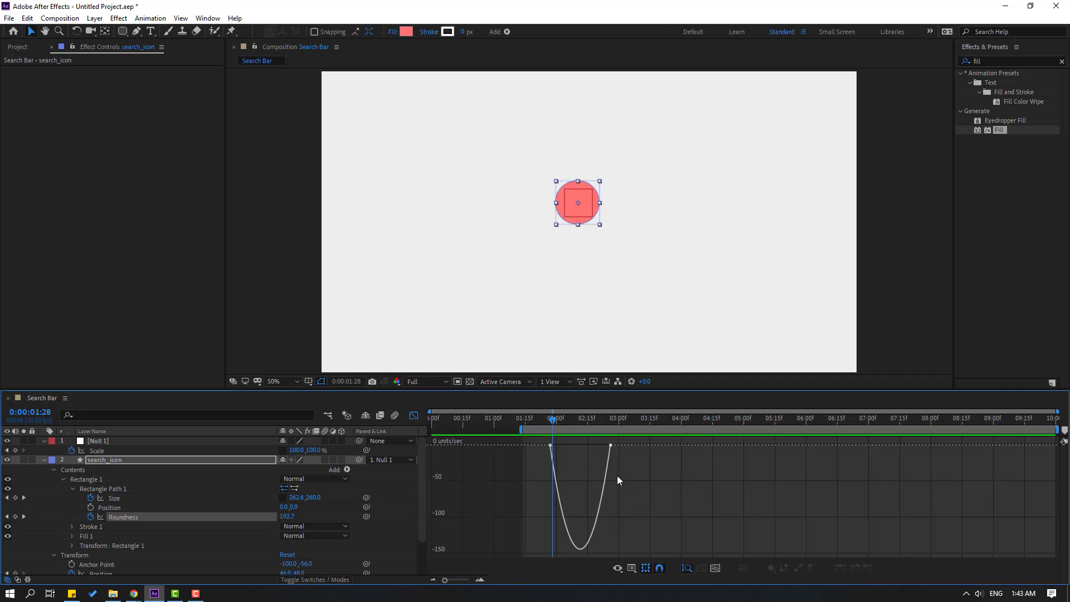
{"action": "left_click", "coordinate": [550, 445]}
{"action": "left_click_drag", "start_coordinate": [563, 445], "coordinate": [588, 444]}
{"action": "key", "text": "space"}
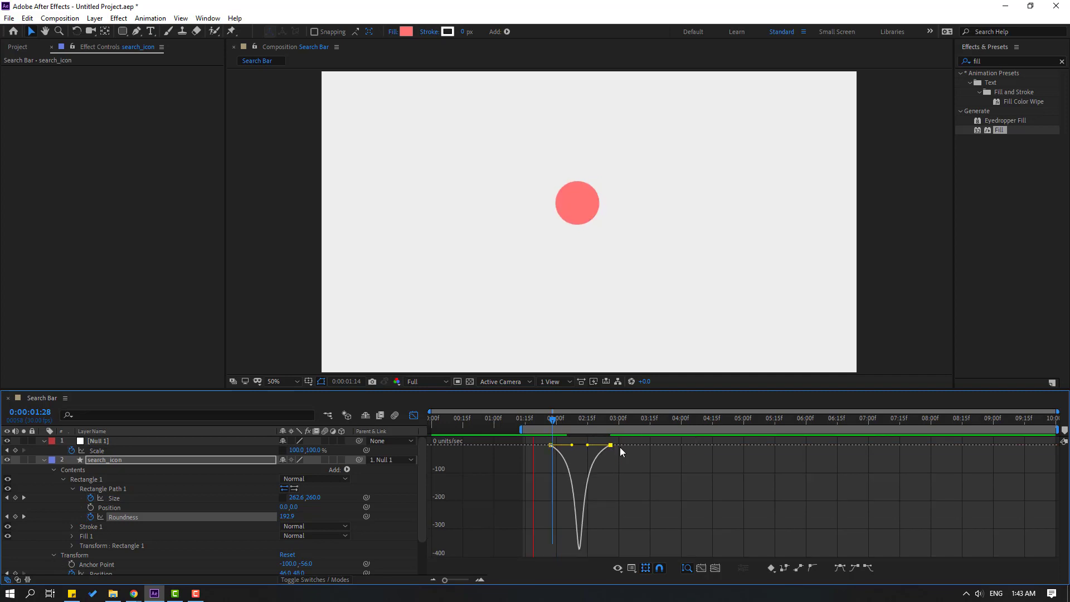
{"action": "key", "text": "space"}
{"action": "key", "text": "space"}
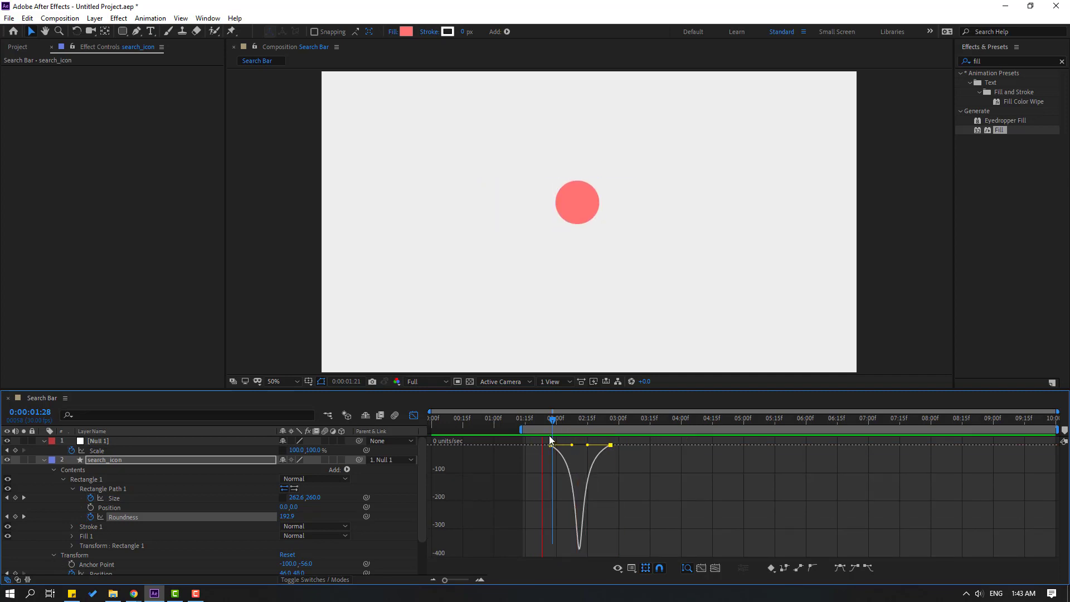
{"action": "key", "text": "space"}
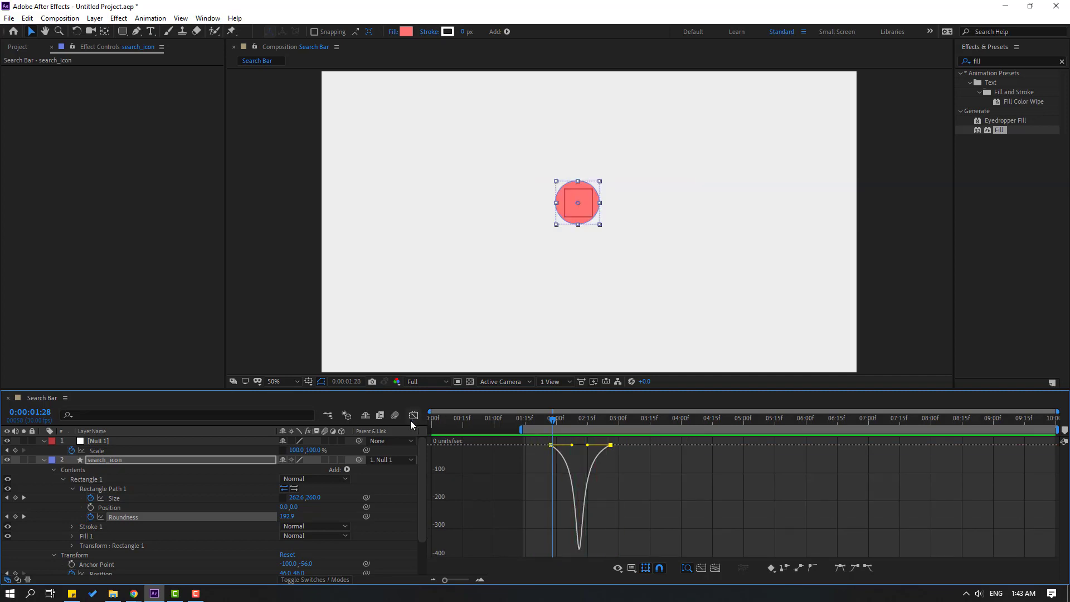
{"action": "left_click", "coordinate": [414, 417]}
Shift the Size and Roundness keyframes earlier so the pill is complete by 0:00:02:08.
{"action": "left_click_drag", "start_coordinate": [636, 488], "coordinate": [550, 519]}
{"action": "left_click_drag", "start_coordinate": [513, 422], "coordinate": [536, 424]}
{"action": "left_click_drag", "start_coordinate": [551, 498], "coordinate": [534, 497]}
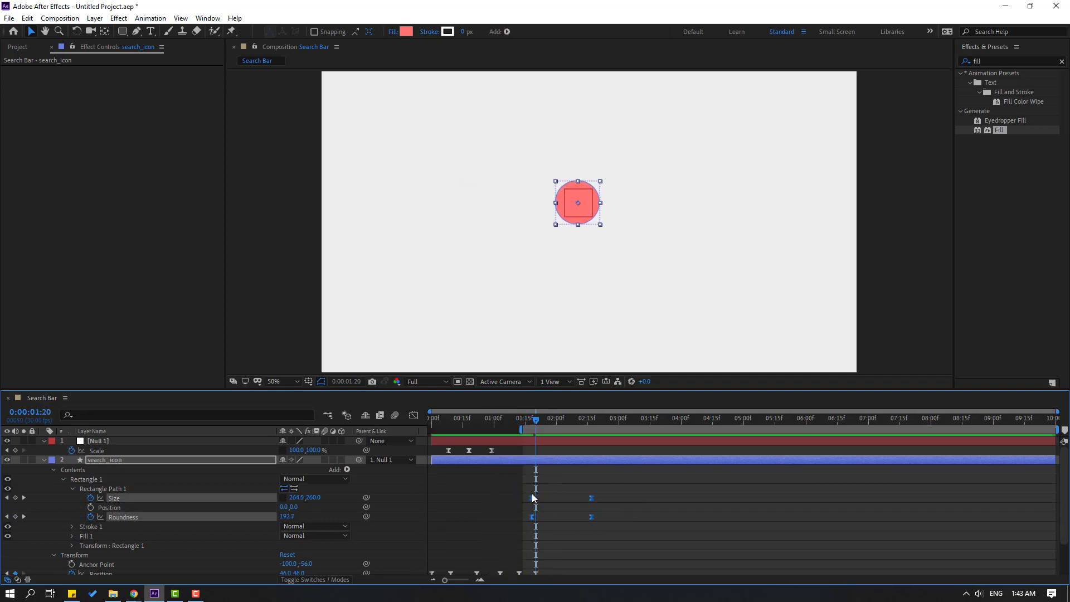
{"action": "left_click_drag", "start_coordinate": [523, 428], "coordinate": [430, 429]}
{"action": "key", "text": "space"}
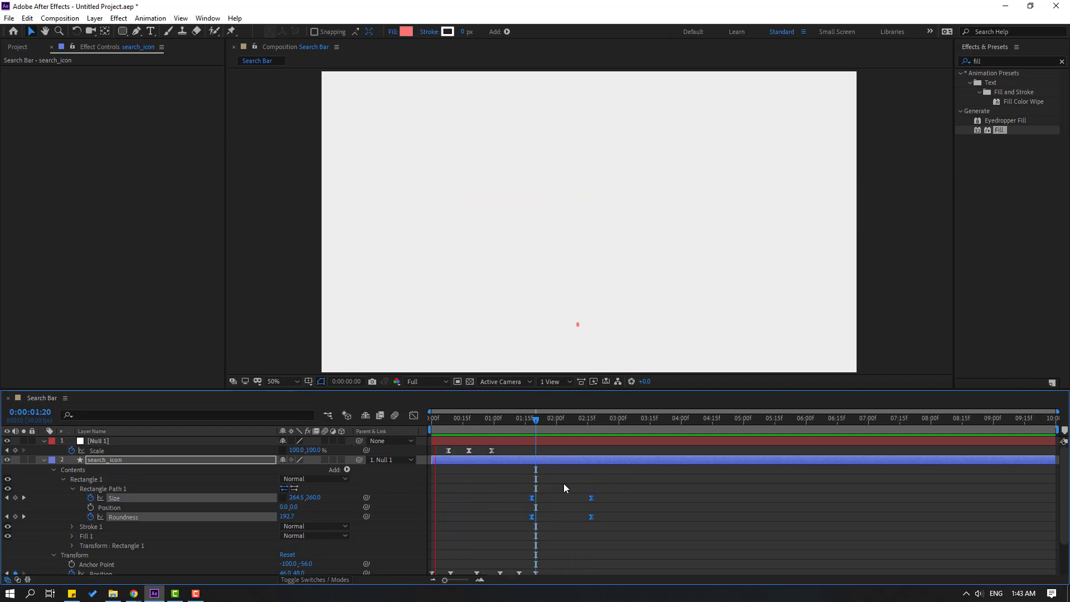
{"action": "key", "text": "space"}
{"action": "left_click_drag", "start_coordinate": [532, 506], "coordinate": [509, 502]}
{"action": "key", "text": "space"}
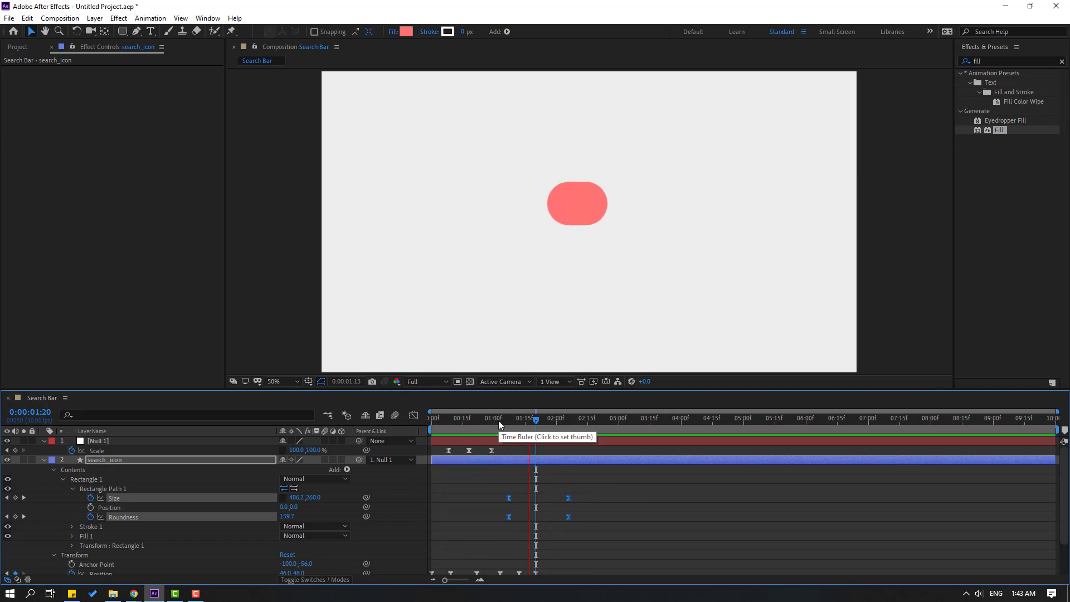
{"action": "key", "text": "space"}
Deselect the keyframes and collapse the Null 1 and search_icon layer properties.
{"action": "left_click", "coordinate": [647, 472]}
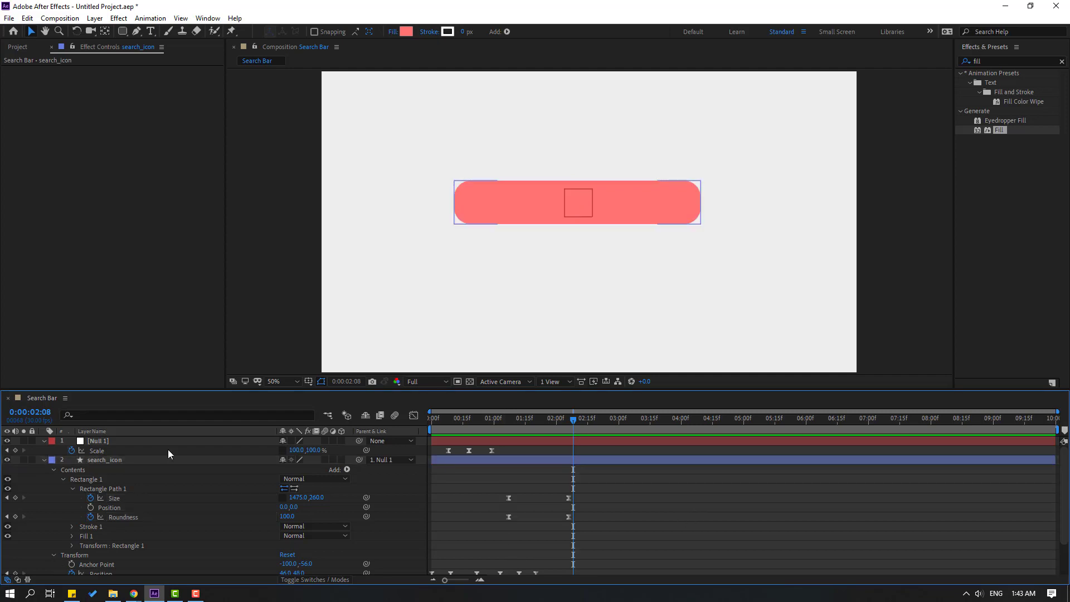
{"action": "left_click", "coordinate": [43, 441]}
{"action": "left_click", "coordinate": [42, 454]}
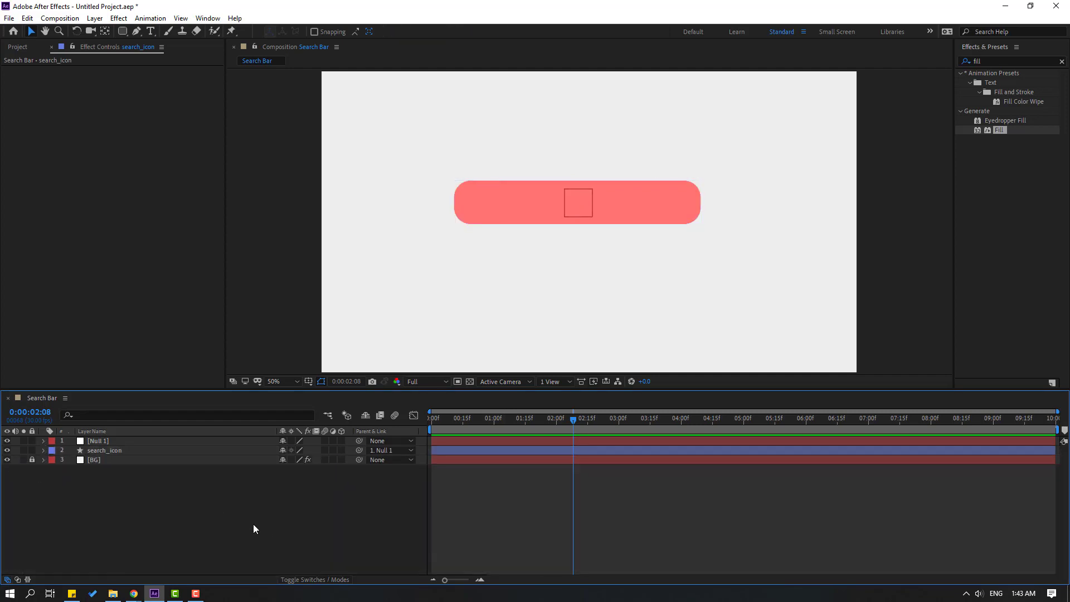
{"action": "left_click", "coordinate": [122, 31]}
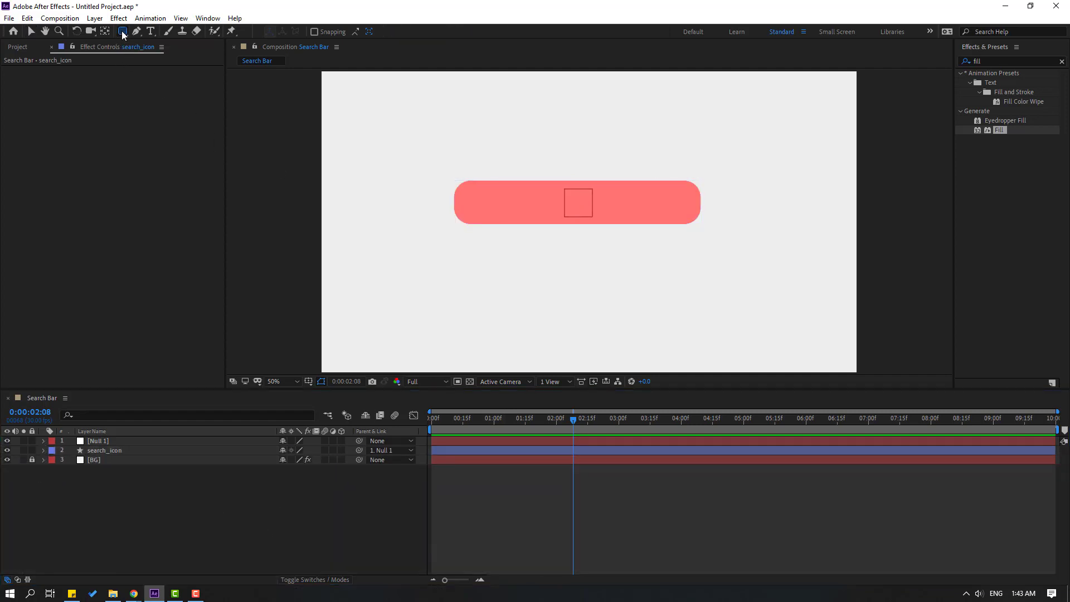
Draw a circle with the Ellipse Tool near the coral bar's rounded left end.
{"action": "left_click", "coordinate": [168, 56]}
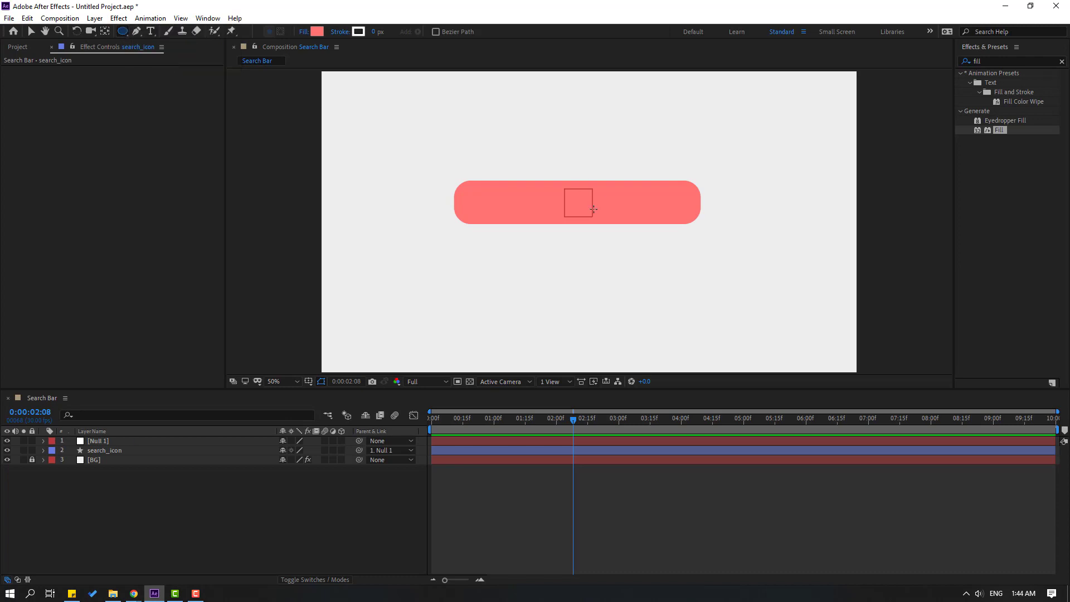
{"action": "scroll", "coordinate": [588, 221], "scroll_direction": "up", "scroll_amount": 4}
{"action": "left_click_drag", "start_coordinate": [562, 247], "coordinate": [613, 272]}
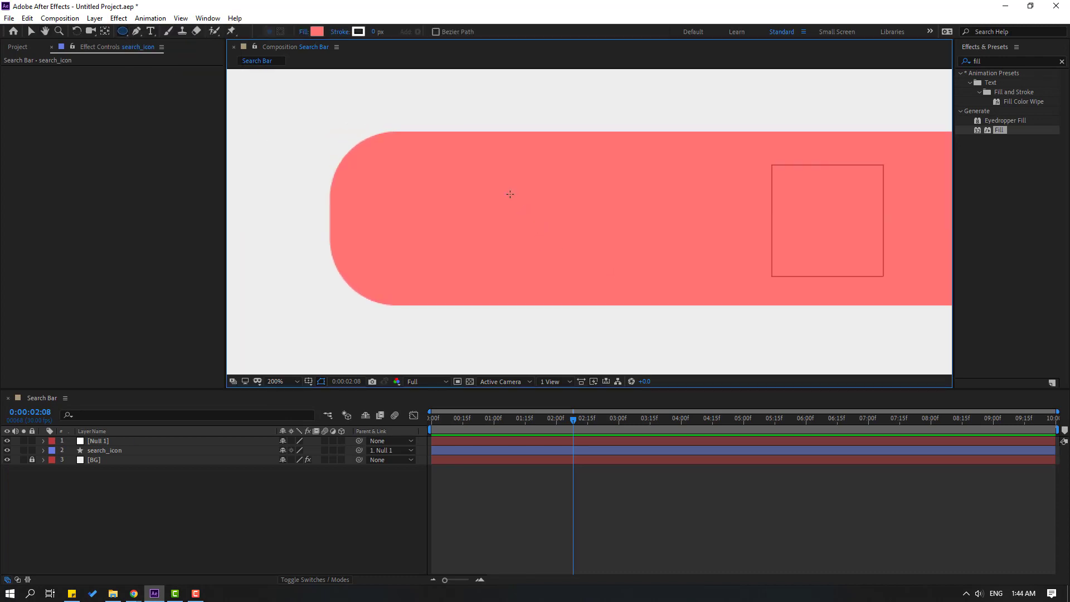
{"action": "left_click_drag", "start_coordinate": [483, 169], "coordinate": [541, 227]}
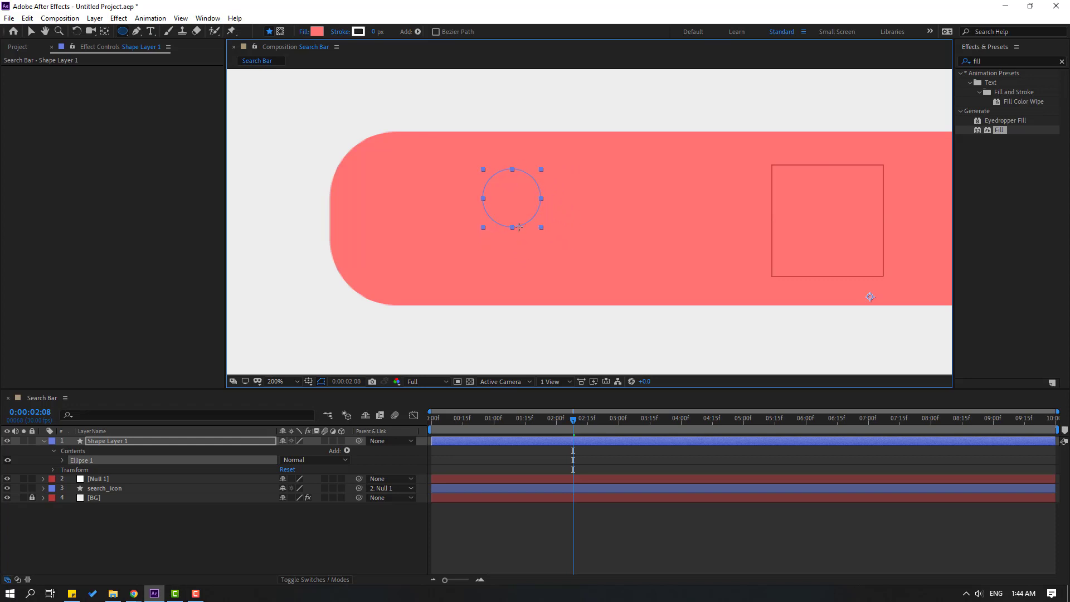
Set the circle's Fill to None and its white stroke width to 18 px.
{"action": "left_click", "coordinate": [36, 33]}
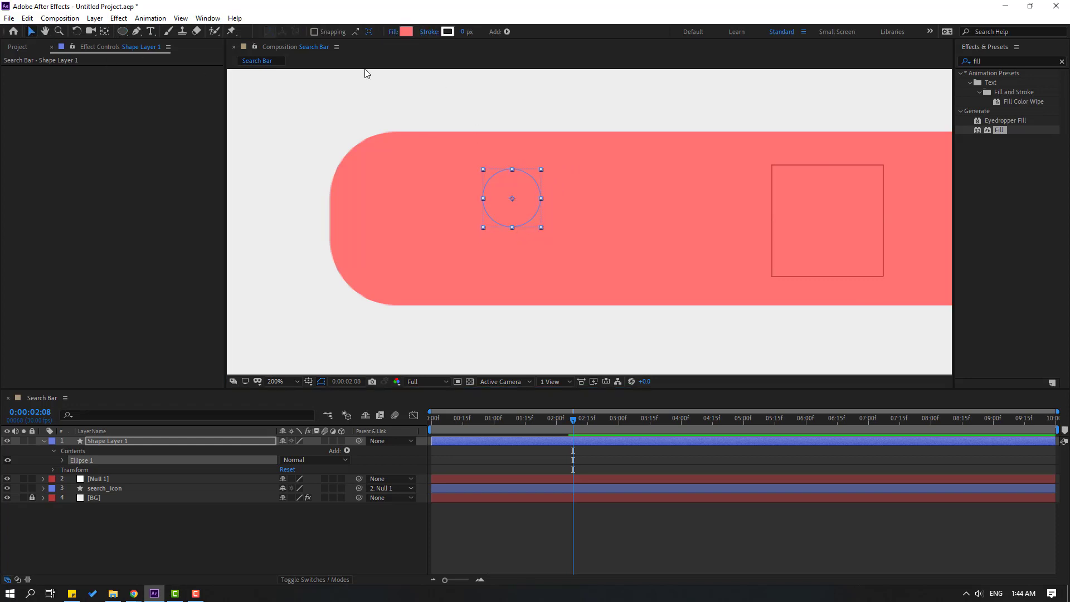
{"action": "left_click", "coordinate": [393, 33]}
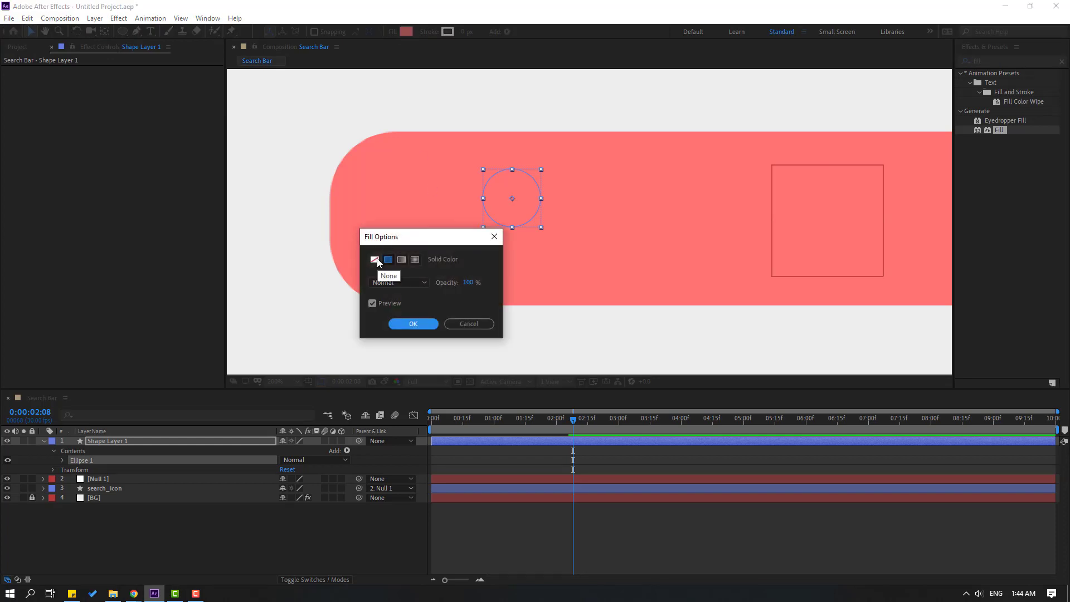
{"action": "left_click", "coordinate": [375, 260]}
{"action": "left_click", "coordinate": [413, 323]}
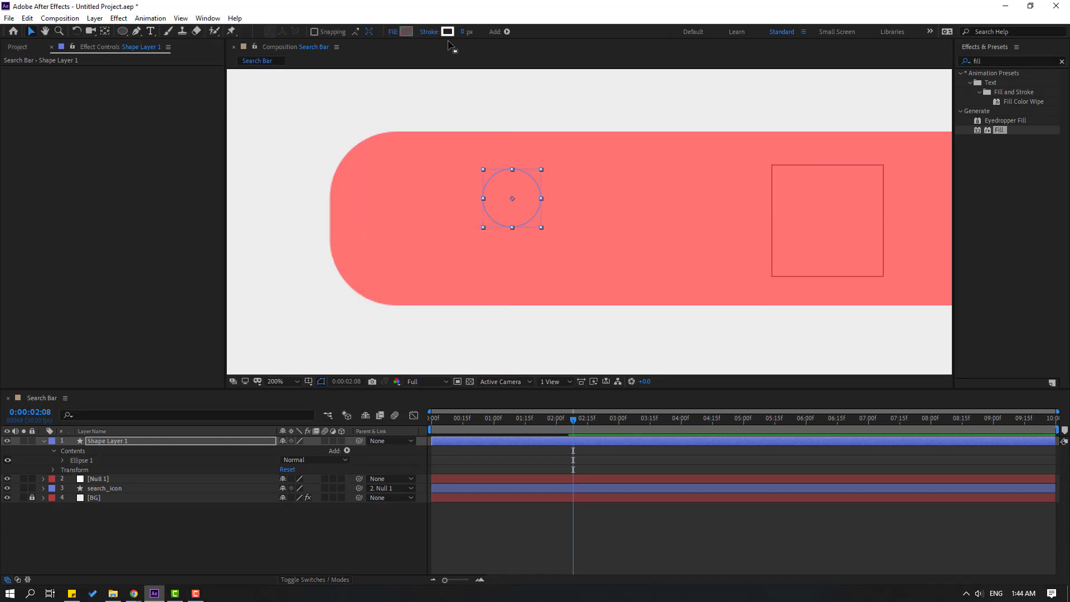
{"action": "left_click_drag", "start_coordinate": [463, 34], "coordinate": [476, 32]}
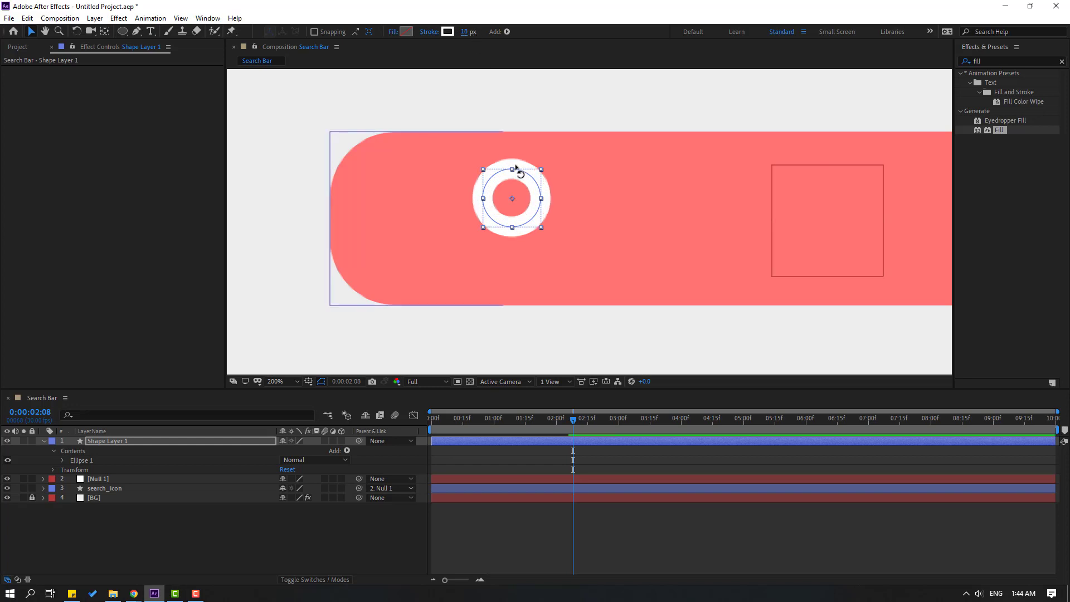
{"action": "left_click", "coordinate": [242, 536]}
{"action": "mouse_move", "coordinate": [574, 420]}
{"action": "left_mouse_down"}
{"action": "mouse_move", "coordinate": [555, 426]}
{"action": "mouse_move", "coordinate": [573, 423]}
{"action": "left_mouse_up"}
{"action": "left_click", "coordinate": [44, 441]}
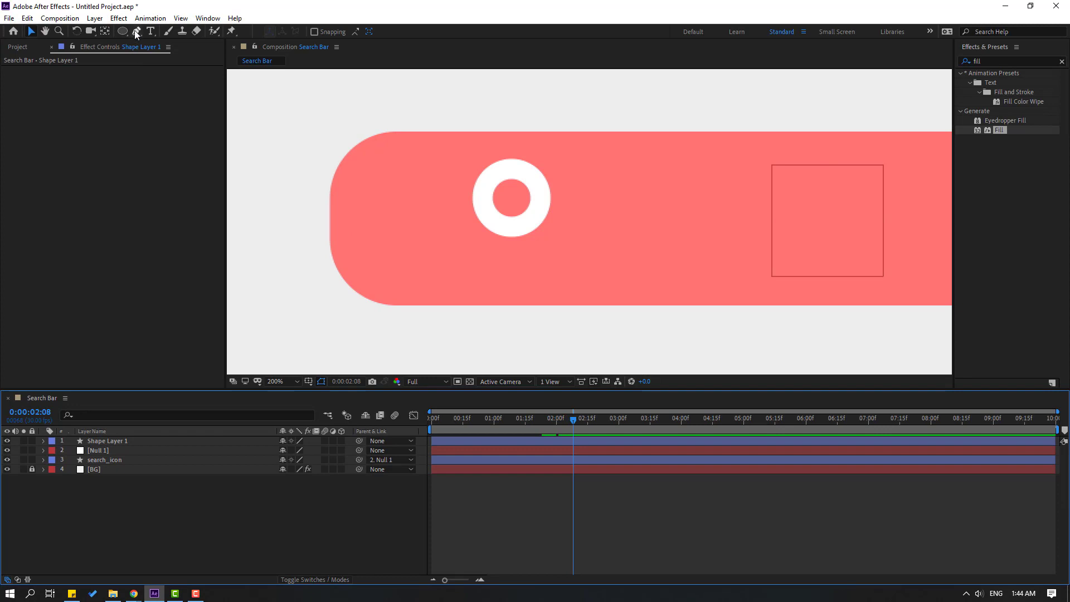
{"action": "left_click", "coordinate": [136, 31]}
Draw a Pen-tool handle line below-right of the ring and set its Line Cap to Round Cap.
{"action": "left_click", "coordinate": [530, 221]}
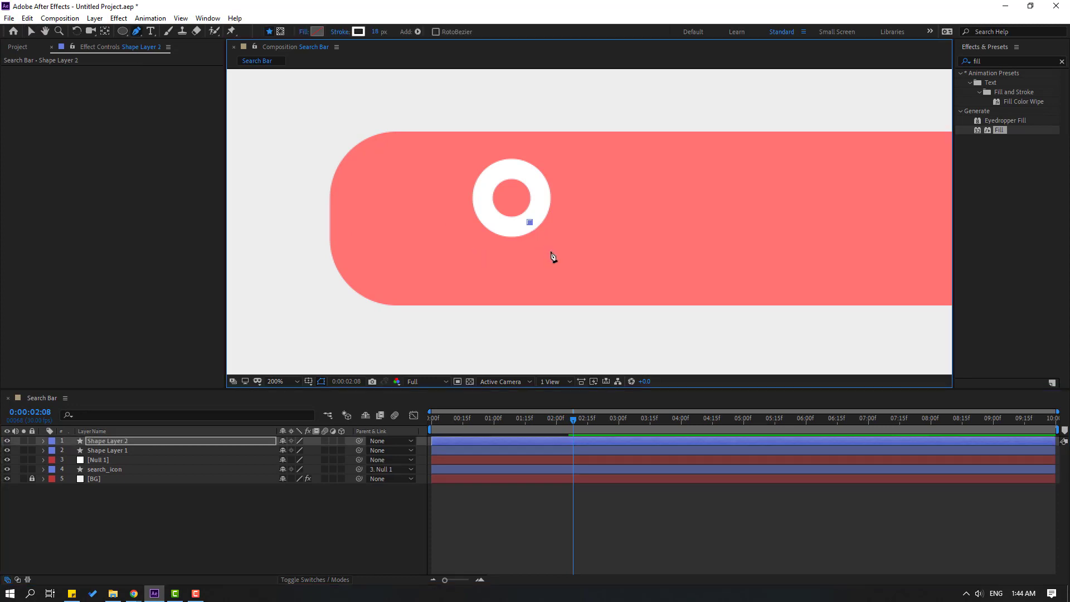
{"action": "left_click", "coordinate": [556, 261]}
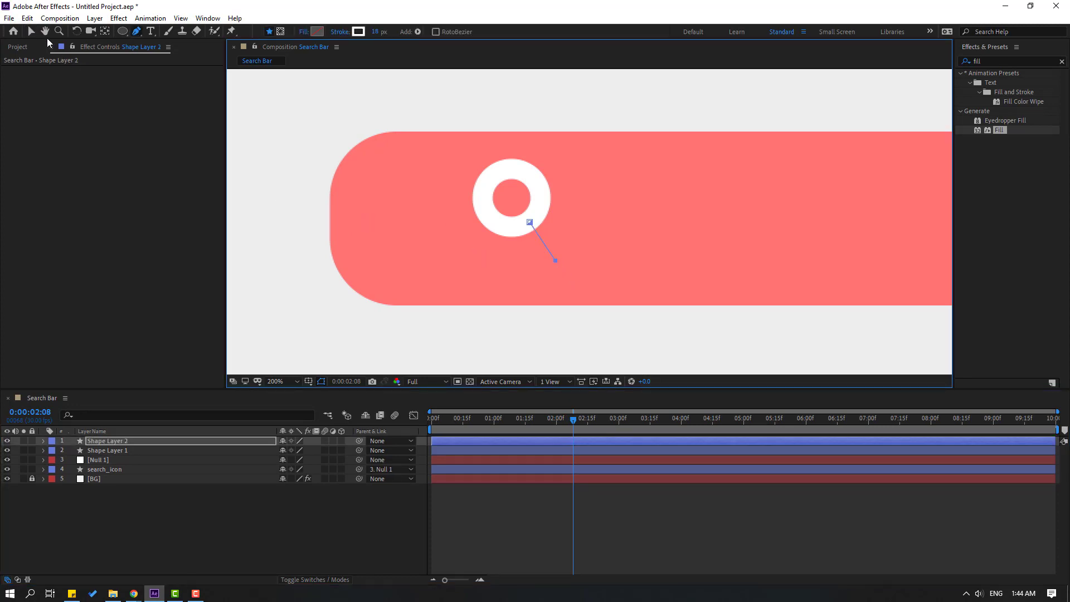
{"action": "left_click", "coordinate": [32, 33]}
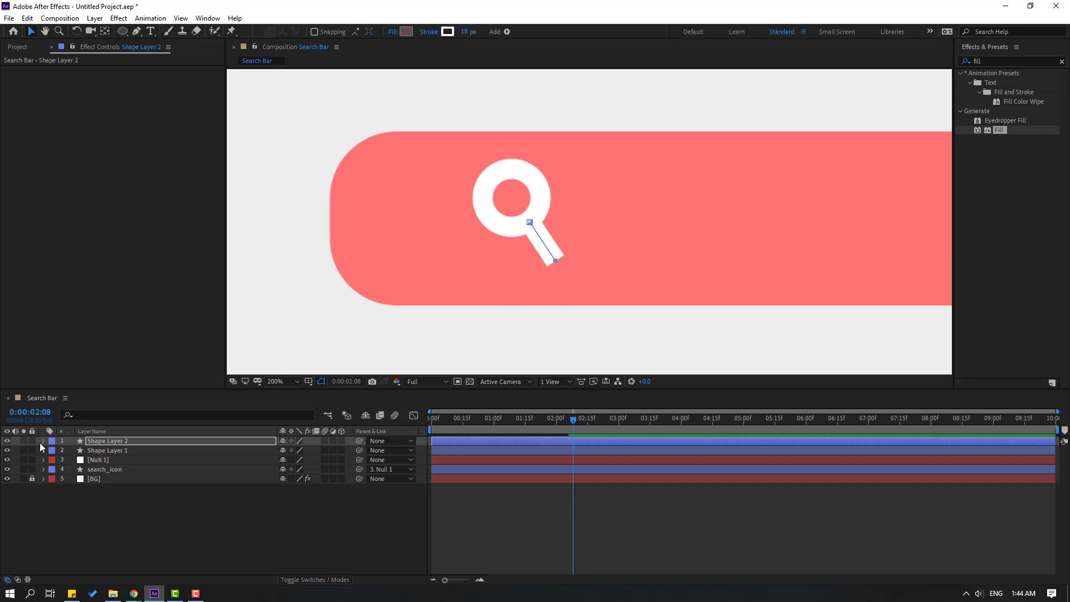
{"action": "left_click", "coordinate": [43, 442]}
{"action": "left_click", "coordinate": [53, 451]}
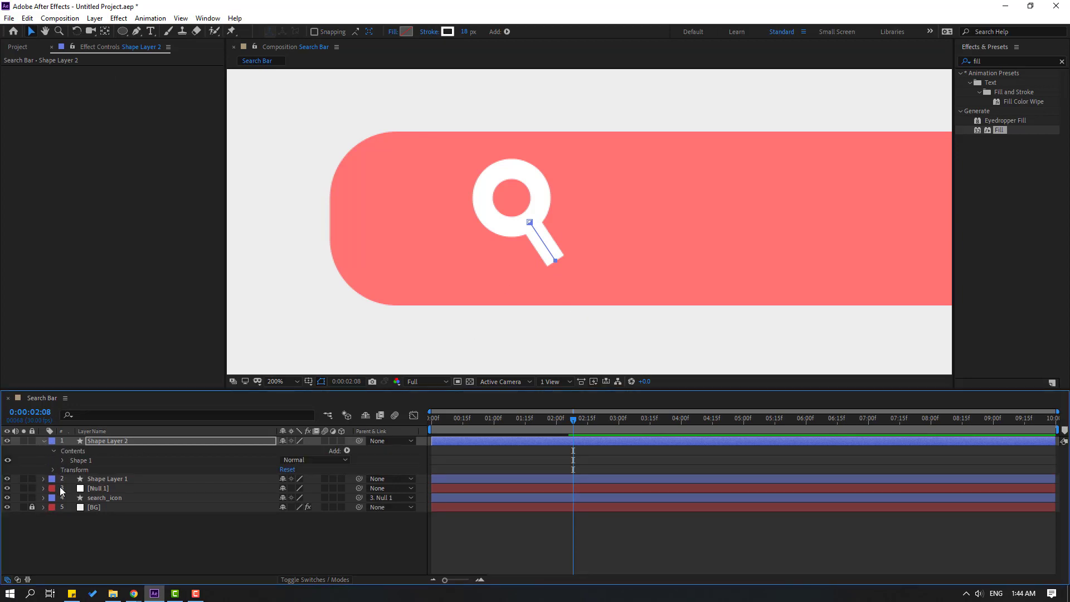
{"action": "left_click", "coordinate": [63, 460]}
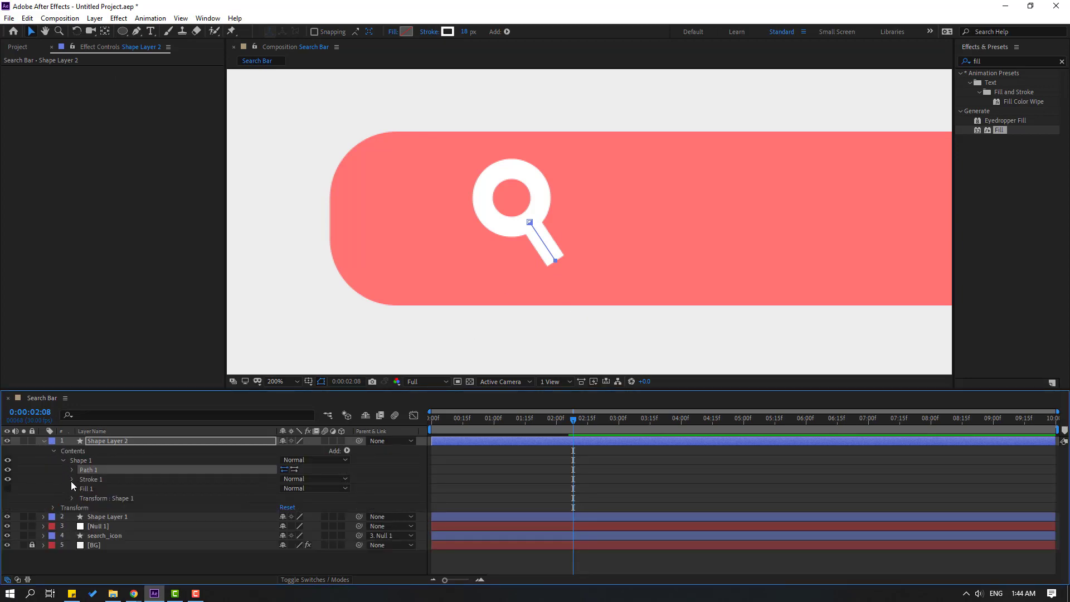
{"action": "left_click", "coordinate": [71, 480]}
{"action": "left_click", "coordinate": [310, 526]}
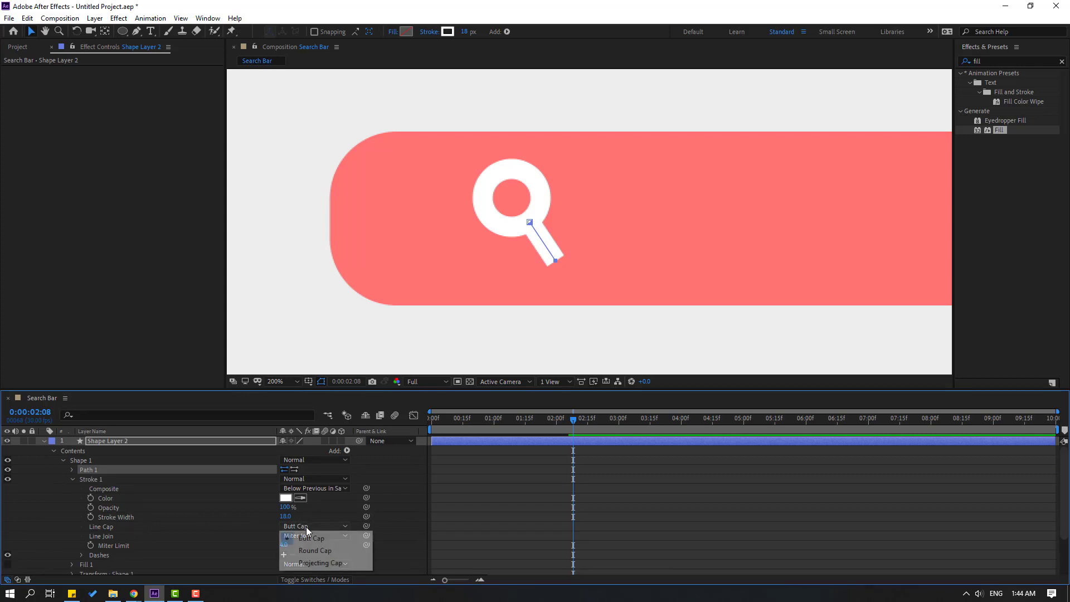
{"action": "left_click", "coordinate": [322, 552]}
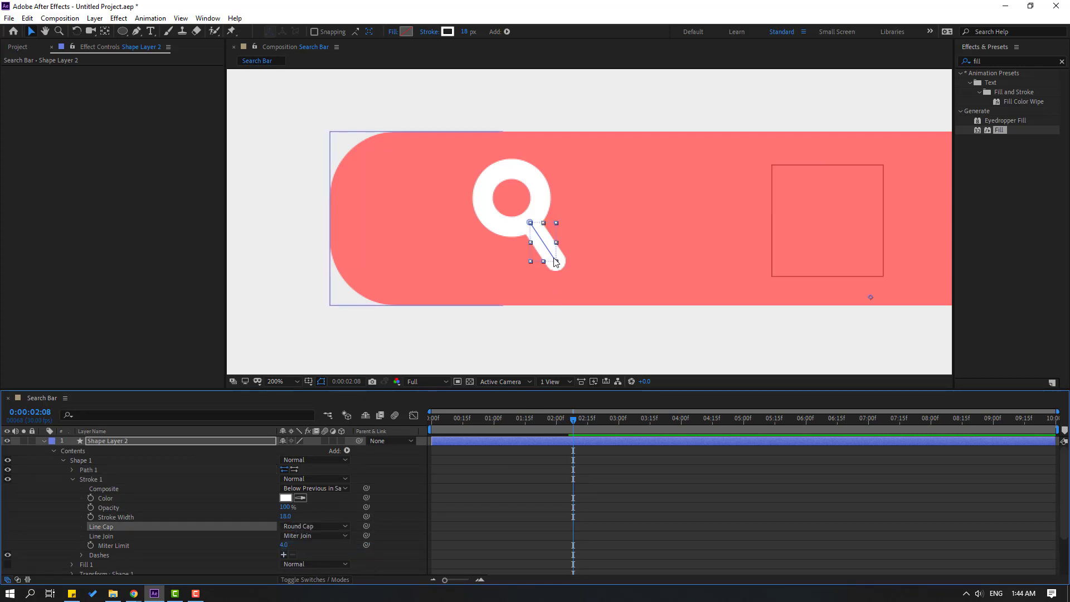
Shorten the handle by dragging its end vertex toward the ring.
{"action": "left_click", "coordinate": [43, 441]}
{"action": "key", "text": "period"}
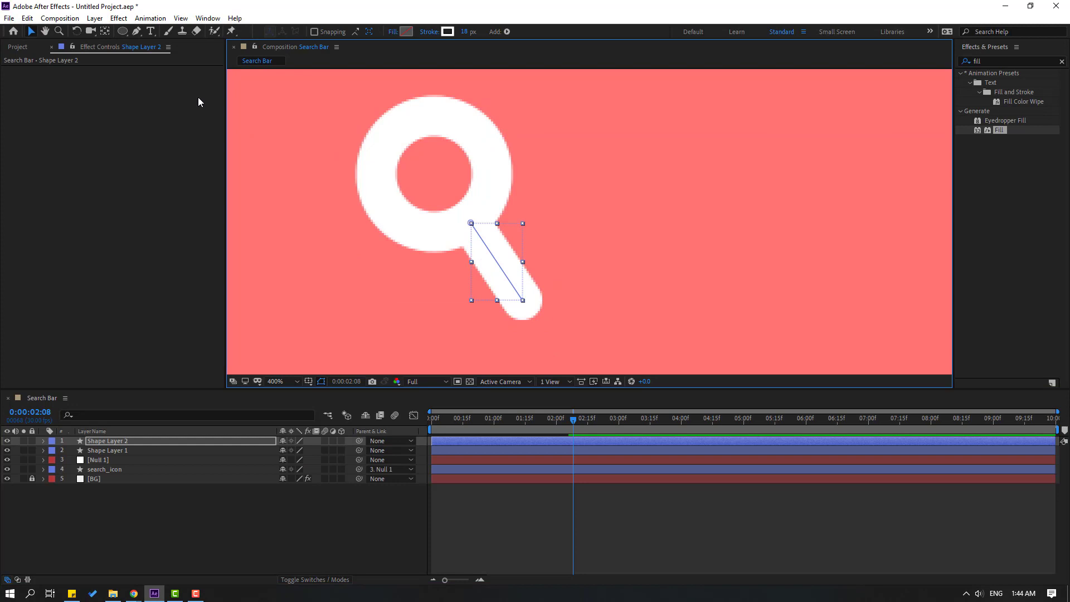
{"action": "left_click", "coordinate": [138, 33]}
{"action": "left_click_drag", "start_coordinate": [523, 301], "coordinate": [504, 272]}
{"action": "key", "text": "v"}
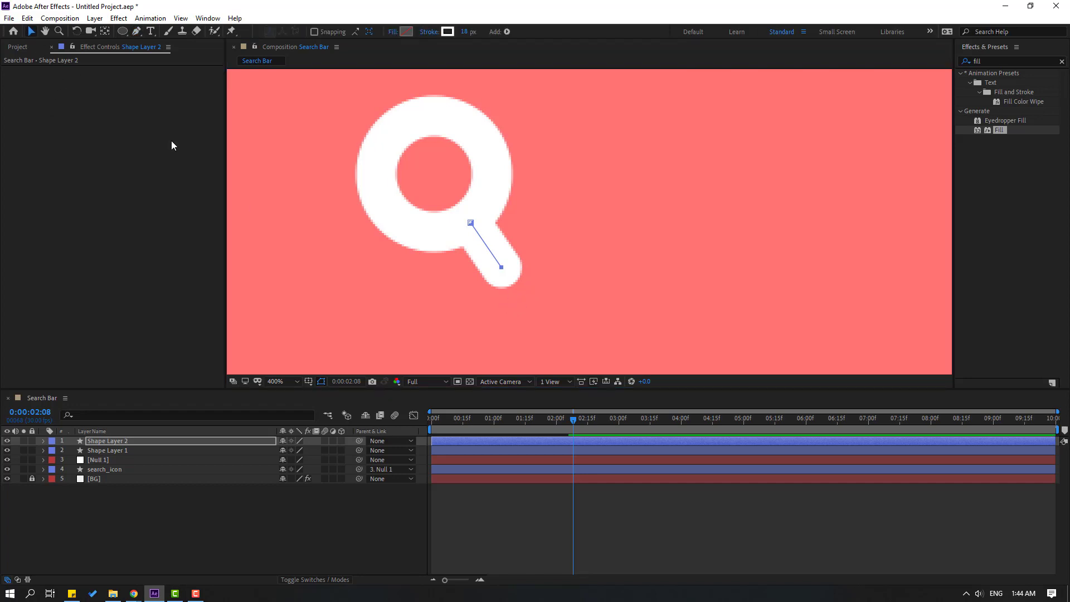
{"action": "key", "text": "comma"}
{"action": "key", "text": "comma"}
Rename the ring layer to 'circle' and the handle layer to 'line'.
{"action": "left_click", "coordinate": [507, 516]}
{"action": "scroll", "coordinate": [628, 301], "scroll_direction": "down", "scroll_amount": 1}
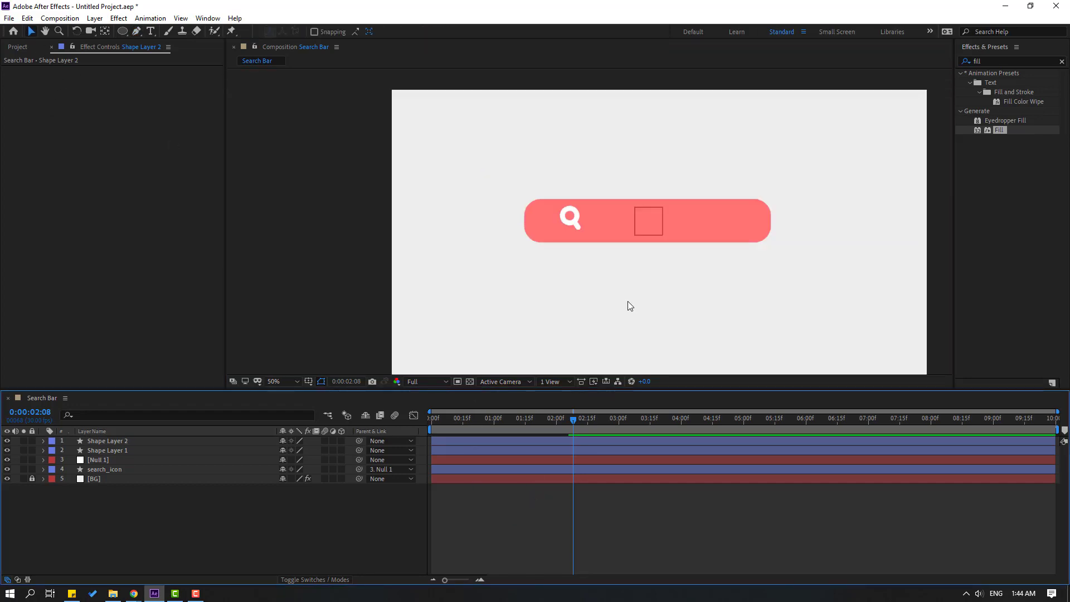
{"action": "scroll", "coordinate": [628, 301], "scroll_direction": "up", "scroll_amount": 1}
{"action": "left_click", "coordinate": [113, 450]}
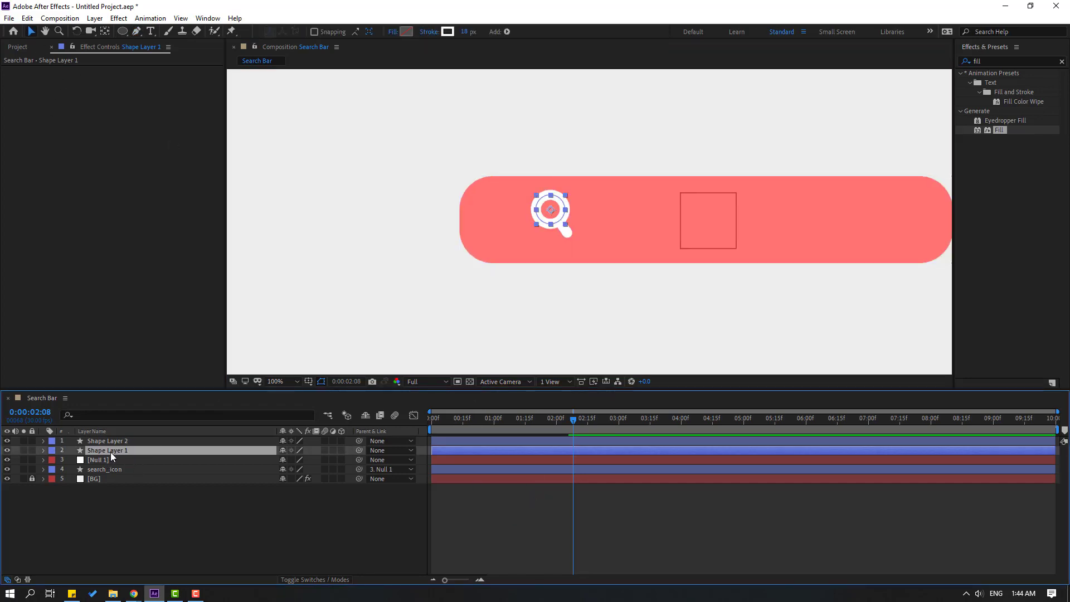
{"action": "key", "text": "Return"}
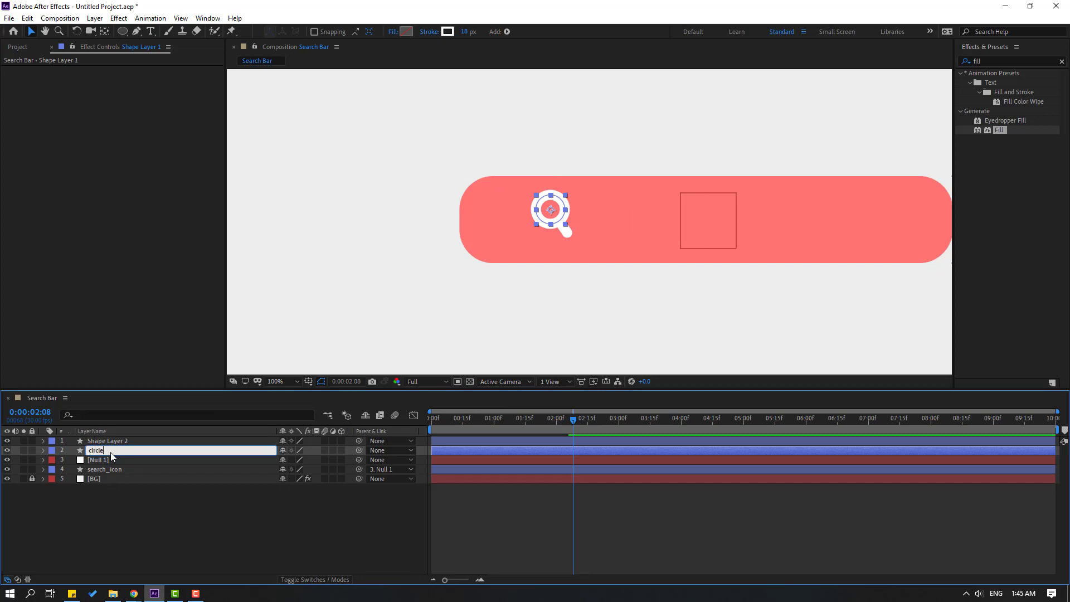
{"action": "type", "text": "circle"}
{"action": "key", "text": "Return"}
{"action": "left_click", "coordinate": [116, 440]}
{"action": "key", "text": "Return"}
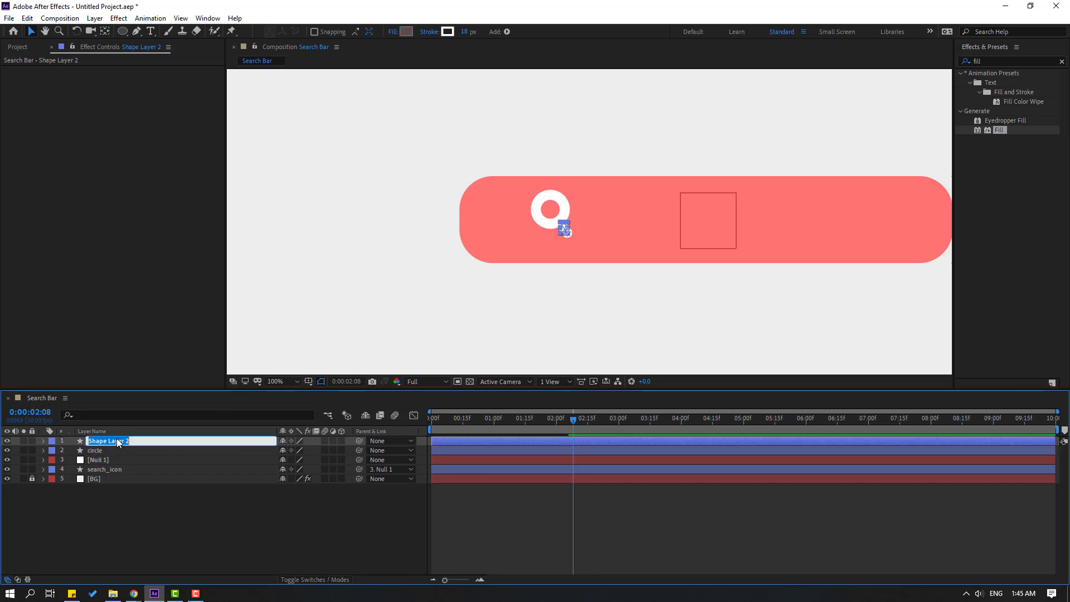
{"action": "type", "text": "line"}
{"action": "key", "text": "Return"}
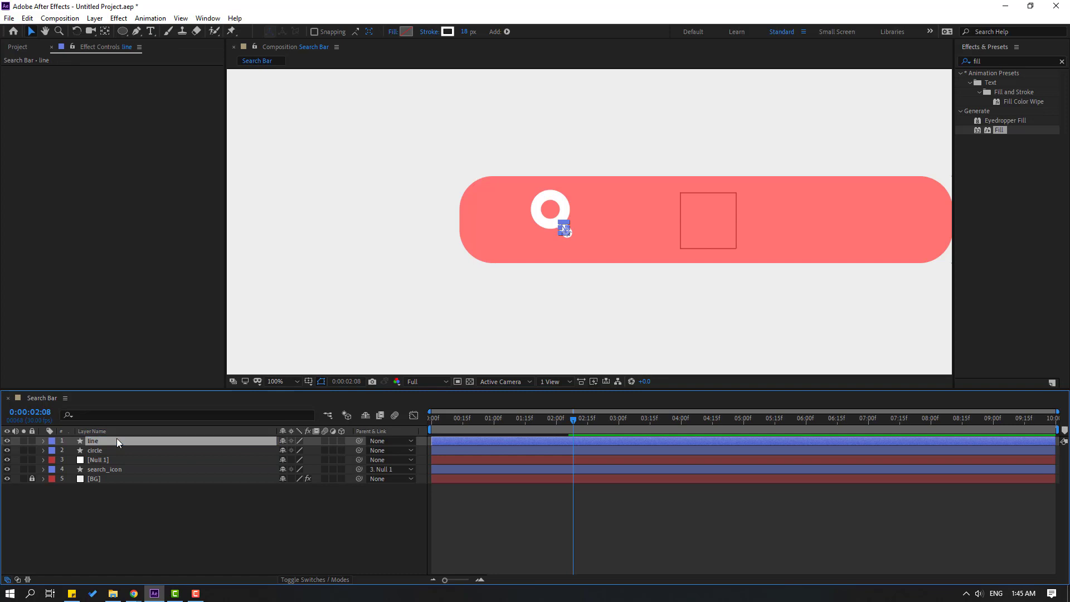
Add Trim Paths to the circle layer and key its End at 0% at 0:00.
{"action": "left_click", "coordinate": [92, 451]}
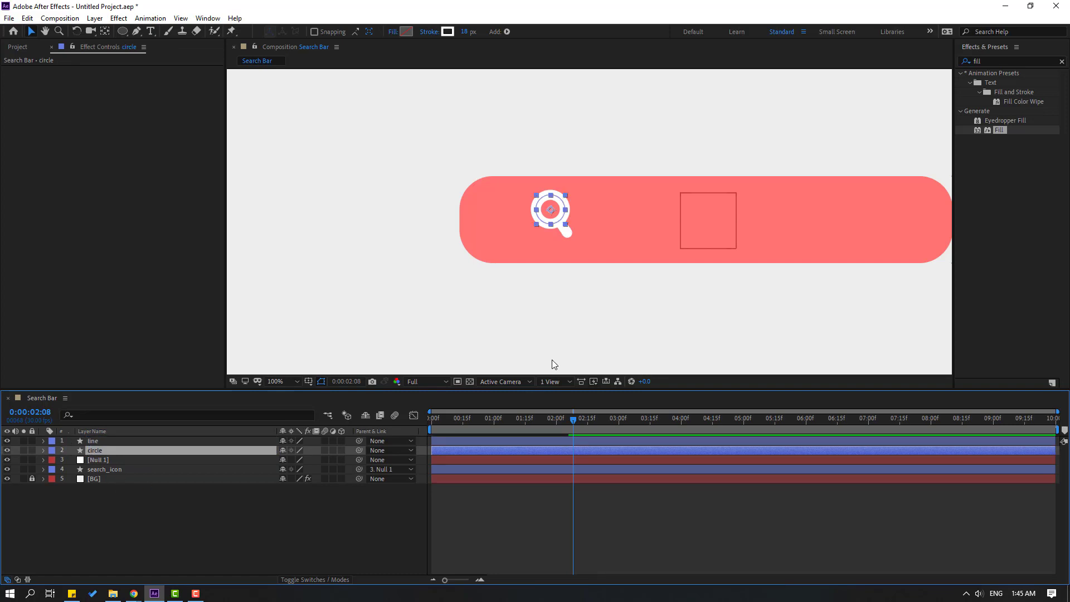
{"action": "left_click", "coordinate": [508, 32]}
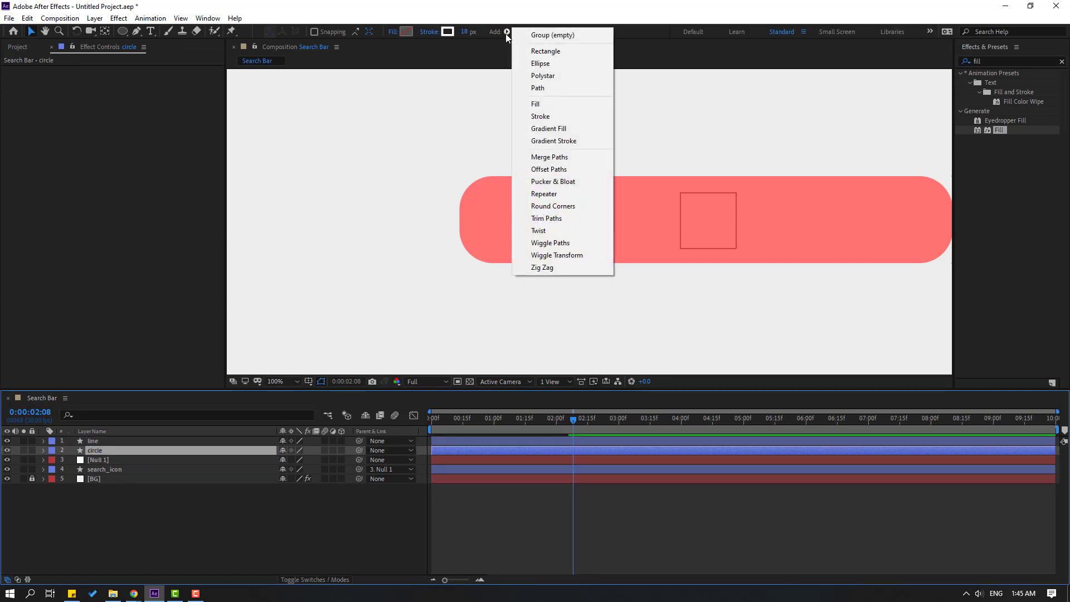
{"action": "left_click", "coordinate": [558, 219]}
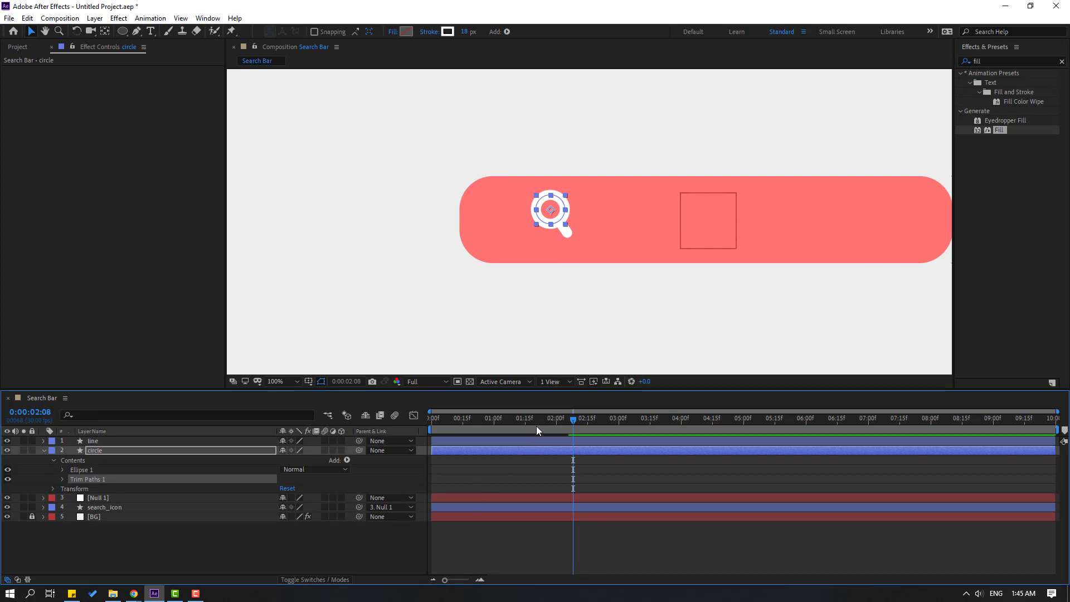
{"action": "left_click_drag", "start_coordinate": [536, 426], "coordinate": [420, 439]}
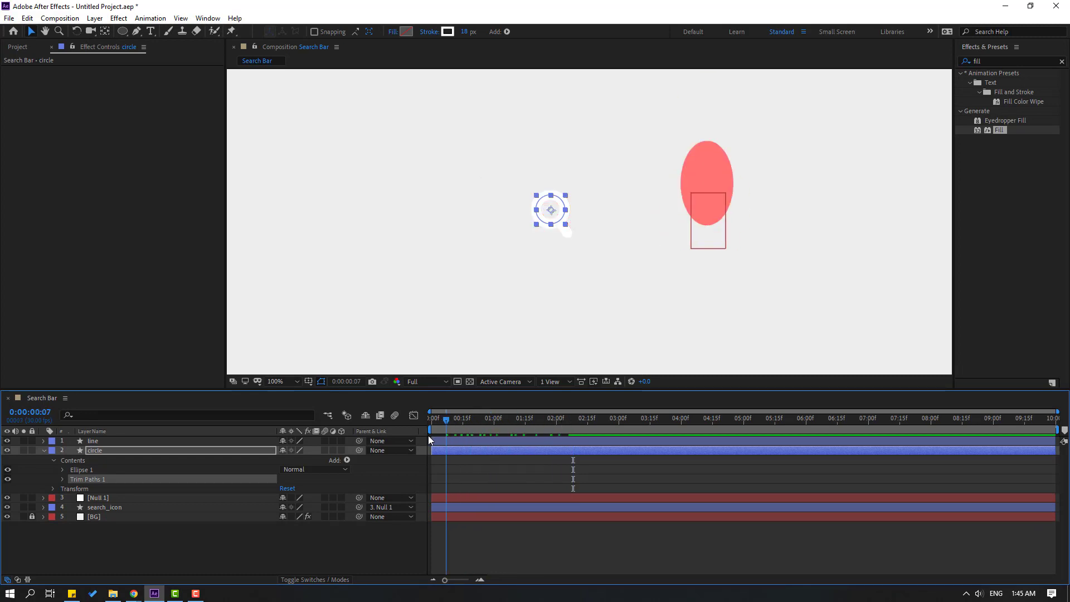
{"action": "left_click", "coordinate": [62, 480]}
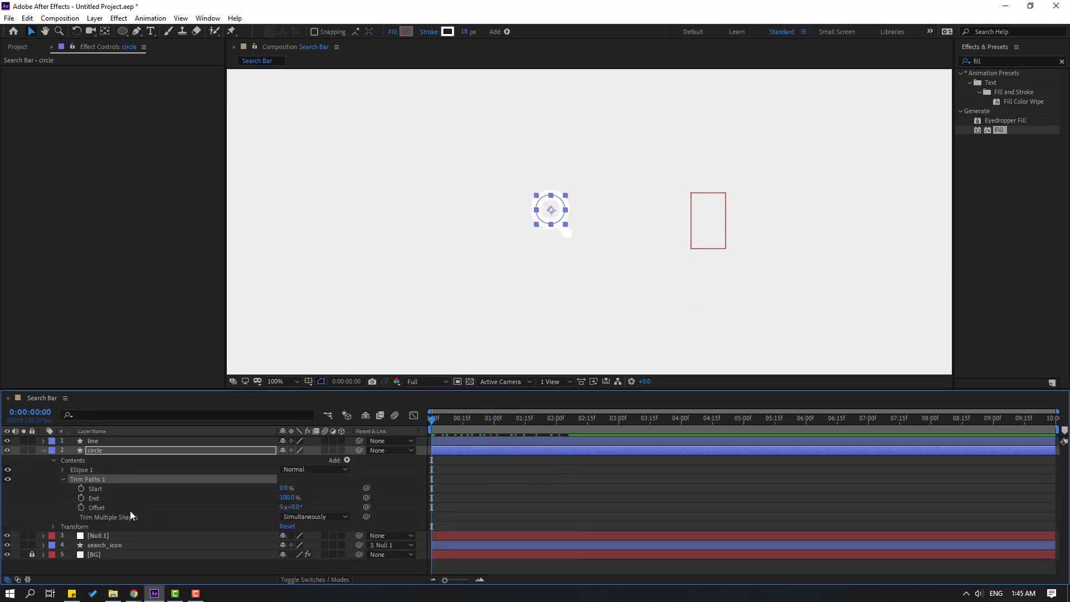
{"action": "type", "text": "0"}
{"action": "key", "text": "Return"}
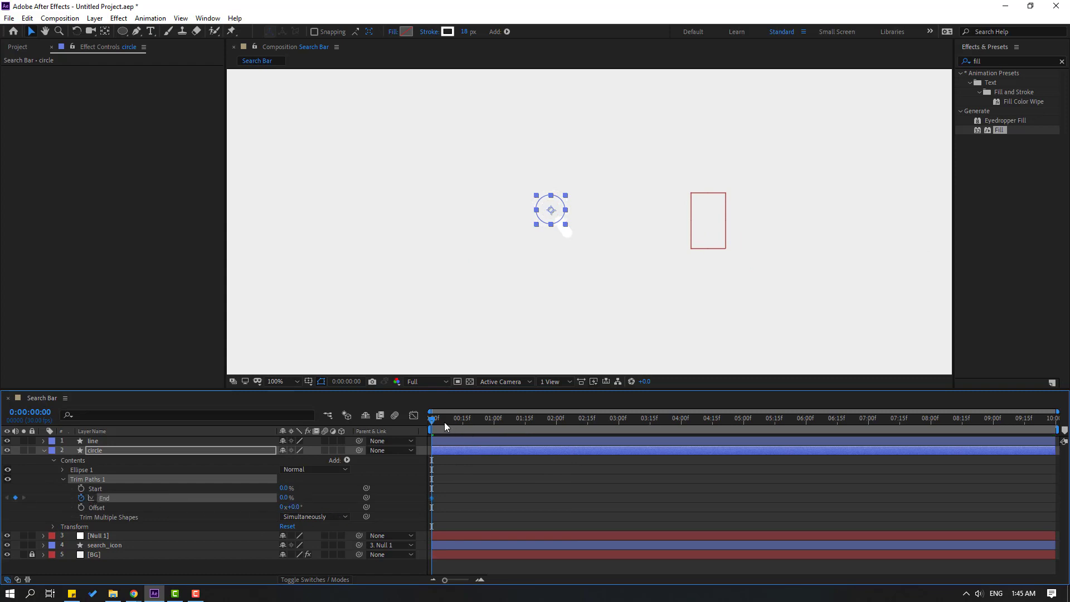
Key the circle's Trim Paths End at 100% at 0:18 and Easy Ease both End keyframes.
{"action": "left_click_drag", "start_coordinate": [445, 426], "coordinate": [470, 426]}
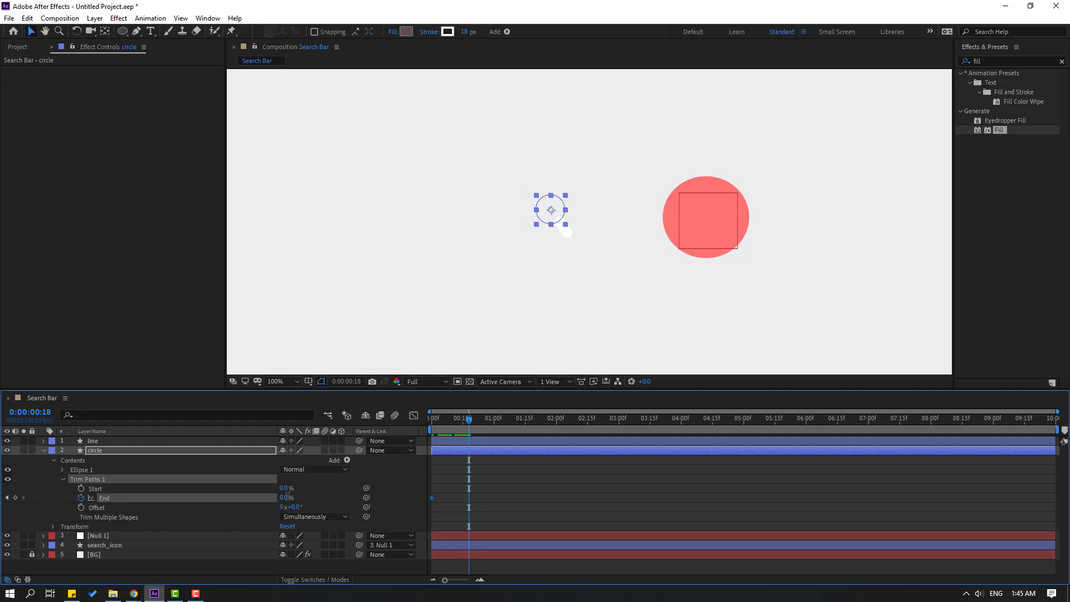
{"action": "left_click", "coordinate": [287, 495]}
{"action": "type", "text": "100"}
{"action": "key", "text": "Return"}
{"action": "left_click_drag", "start_coordinate": [502, 491], "coordinate": [432, 504]}
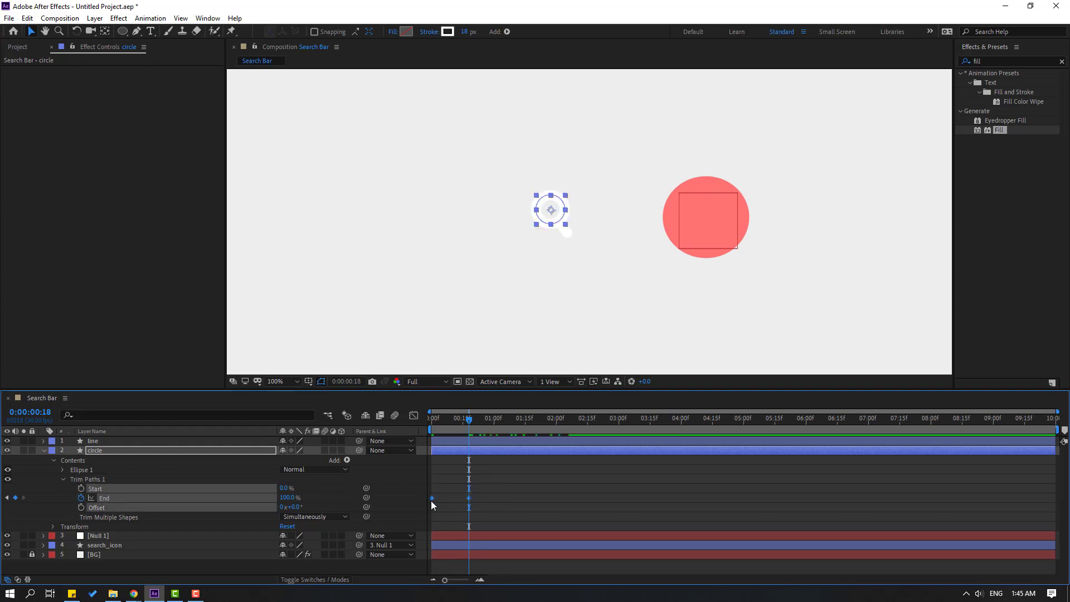
{"action": "right_click", "coordinate": [432, 500]}
{"action": "mouse_move", "coordinate": [490, 487]}
{"action": "left_click", "coordinate": [586, 419]}
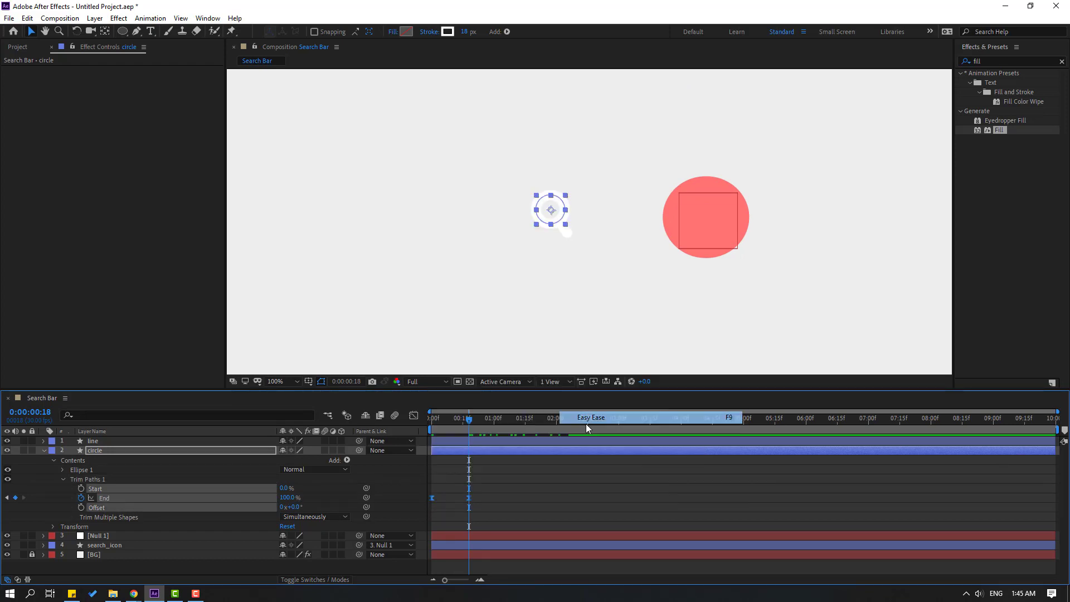
{"action": "left_click", "coordinate": [560, 489]}
{"action": "key", "text": "space"}
{"action": "key", "text": "space"}
Set the circle's Stroke 1 Line Cap to Round Cap.
{"action": "scroll", "coordinate": [520, 308], "scroll_direction": "up", "scroll_amount": 2}
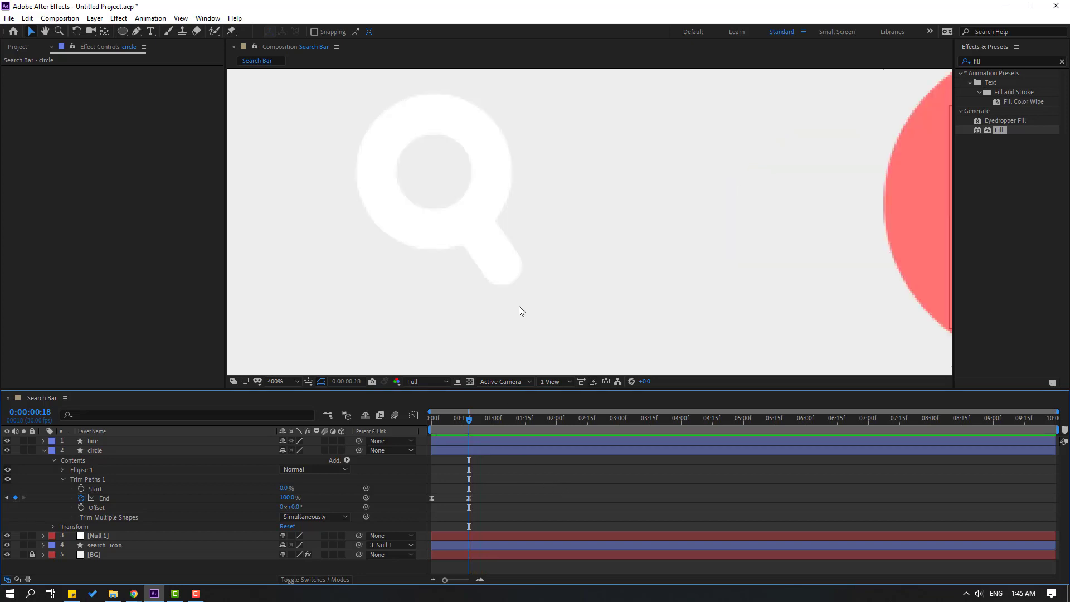
{"action": "left_click_drag", "start_coordinate": [463, 421], "coordinate": [454, 418]}
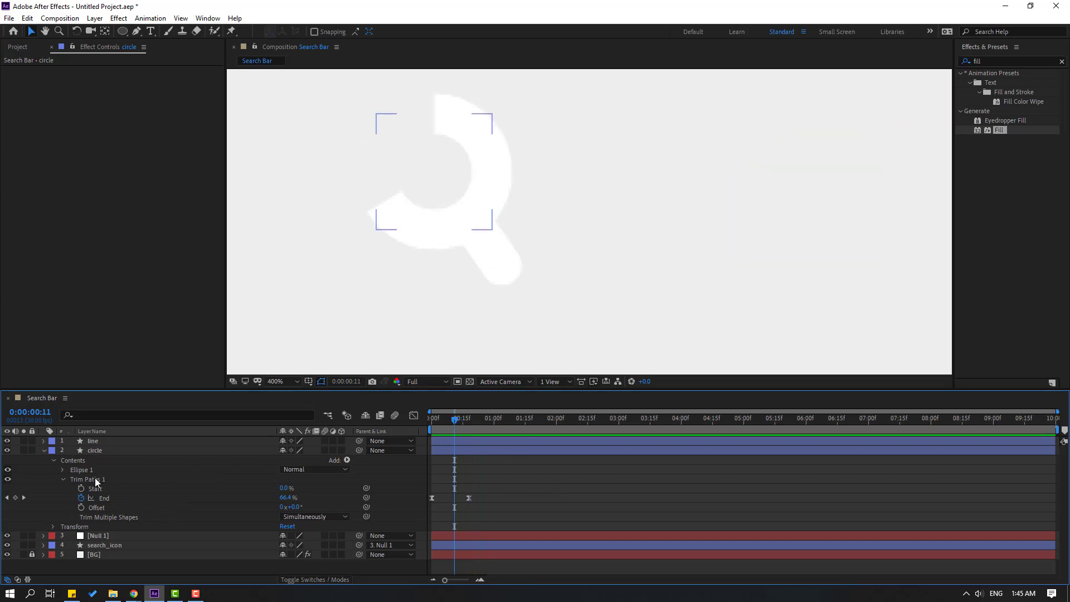
{"action": "left_click", "coordinate": [74, 469]}
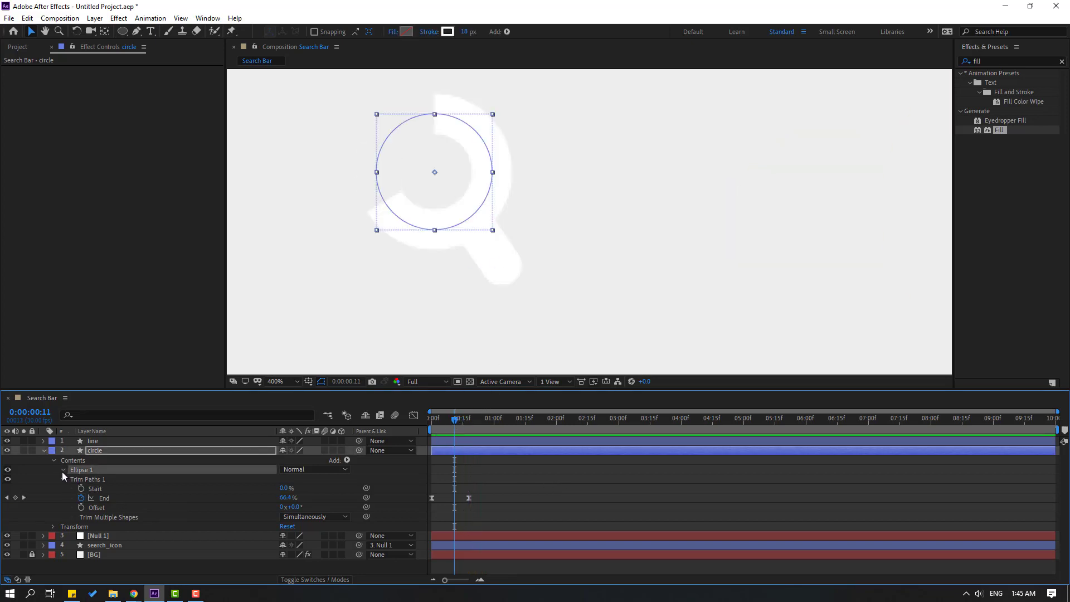
{"action": "left_click", "coordinate": [62, 470]}
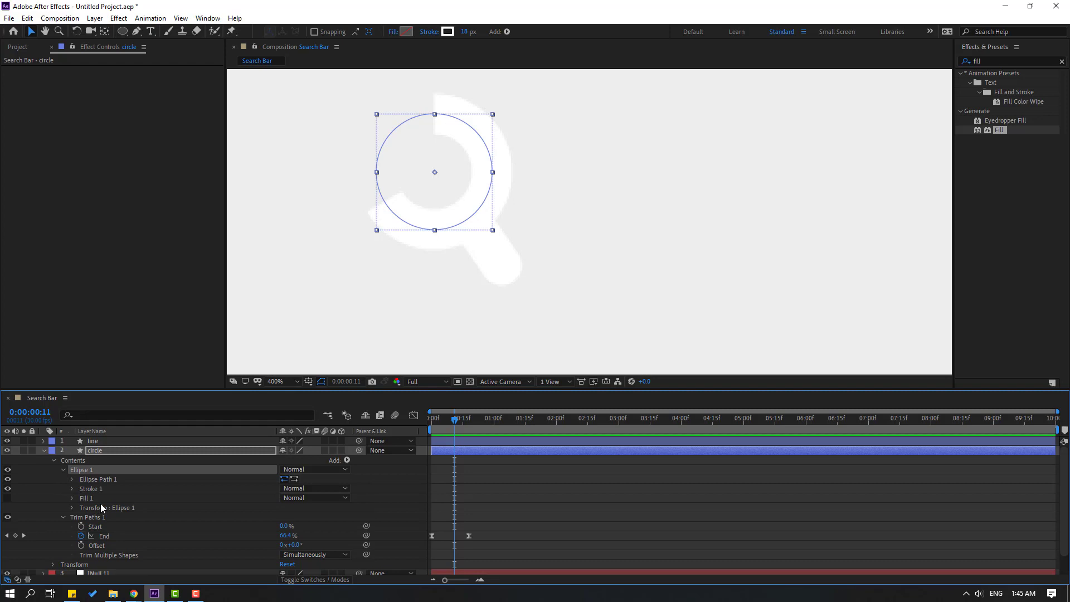
{"action": "left_click", "coordinate": [71, 489]}
{"action": "left_click", "coordinate": [308, 536]}
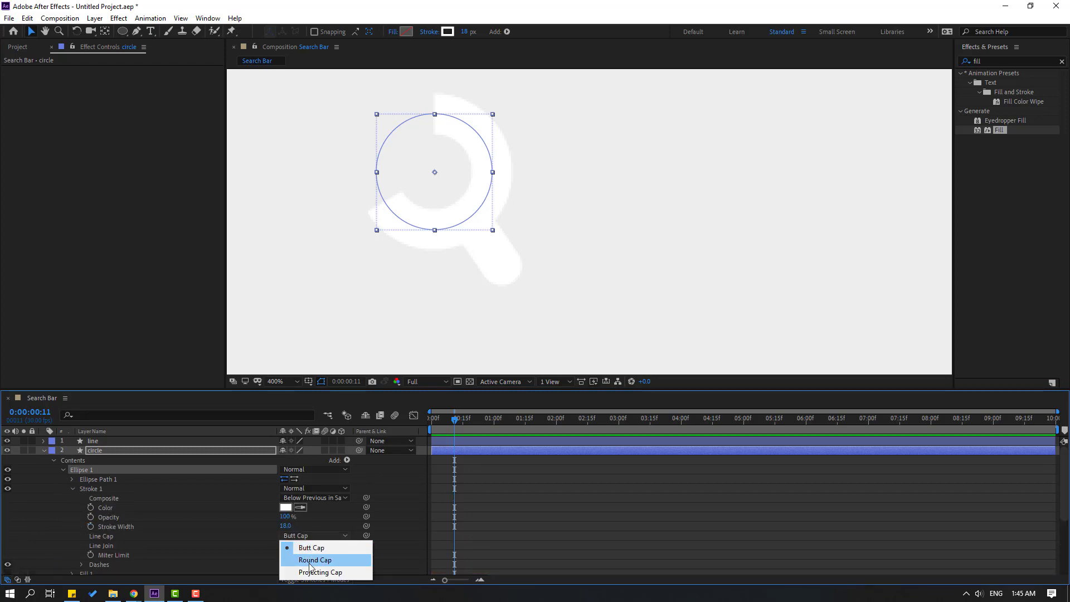
{"action": "left_click", "coordinate": [312, 561]}
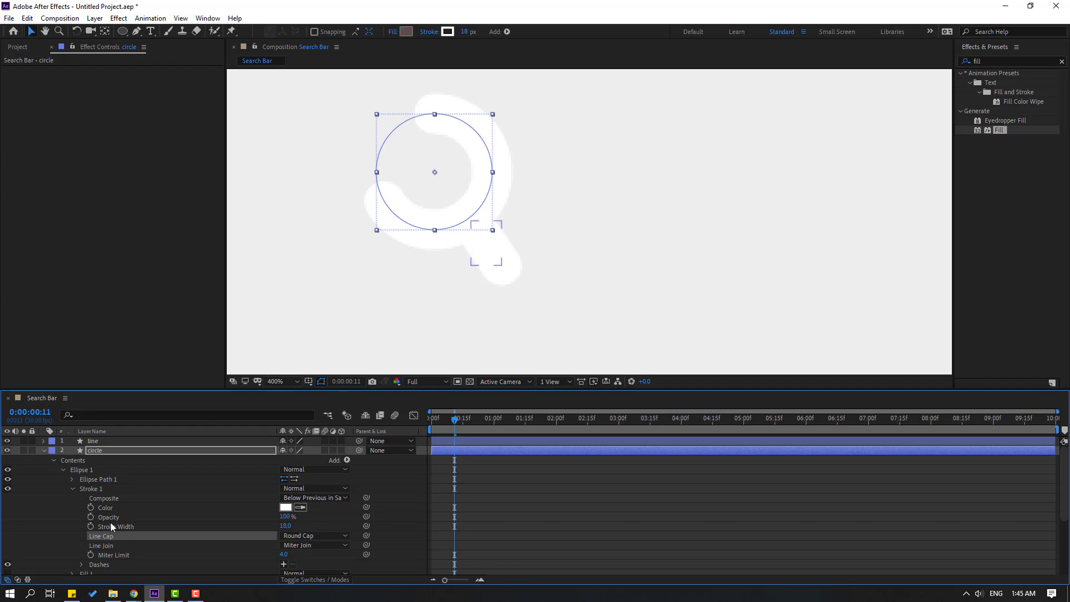
{"action": "left_click", "coordinate": [72, 490]}
{"action": "left_click", "coordinate": [522, 493]}
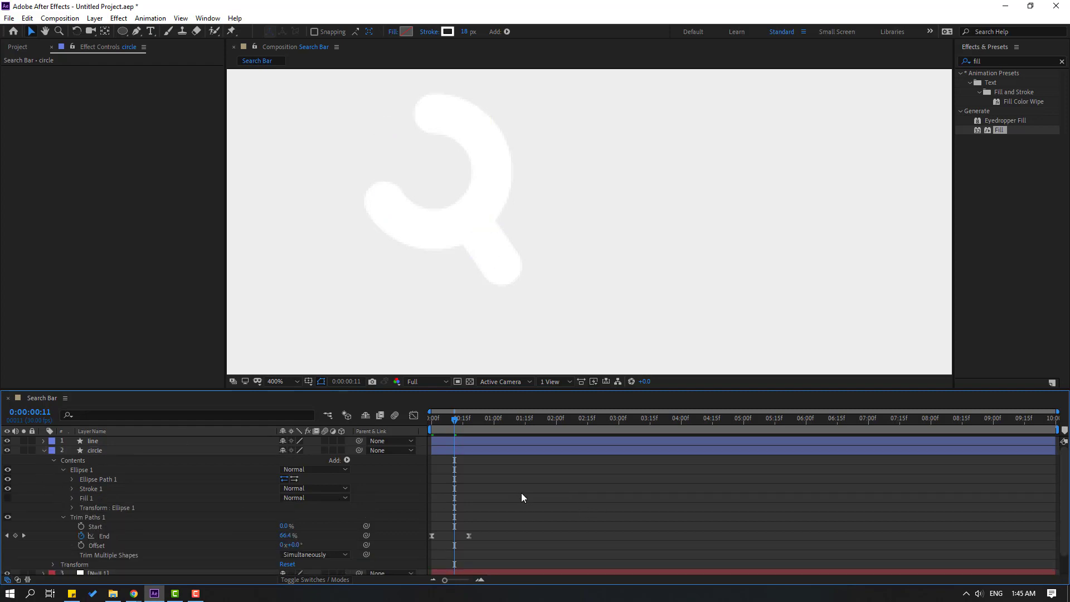
Preview the ring draw-on and view the End keyframes' speed graph.
{"action": "key", "text": "space"}
{"action": "key", "text": "space"}
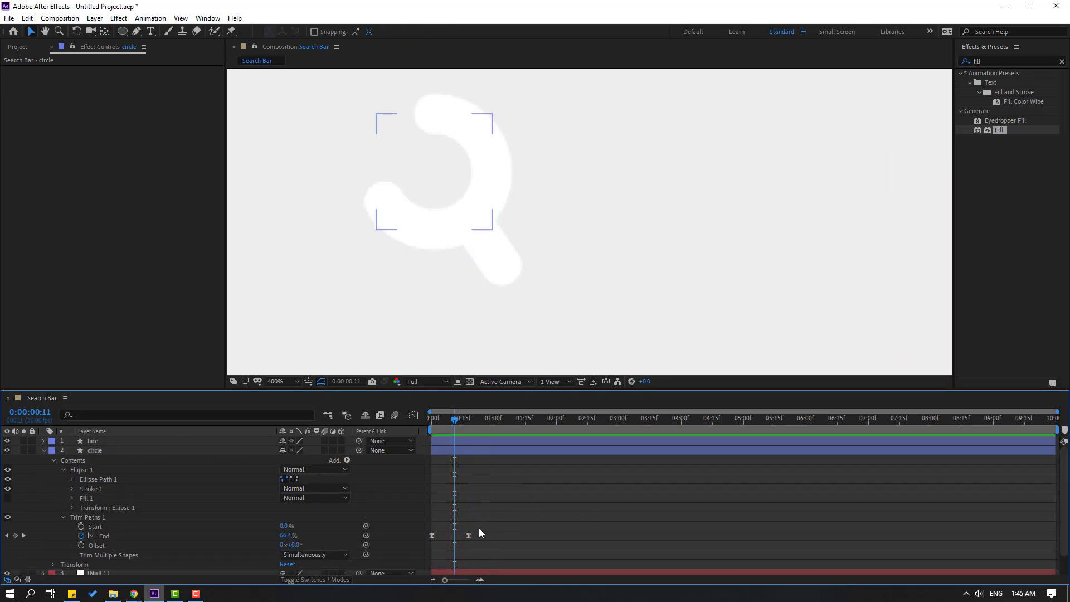
{"action": "left_click_drag", "start_coordinate": [497, 528], "coordinate": [456, 552]}
{"action": "left_click", "coordinate": [413, 416]}
Drag the circle's final End keyframe later to slow the ring's draw-on.
{"action": "key", "text": "space"}
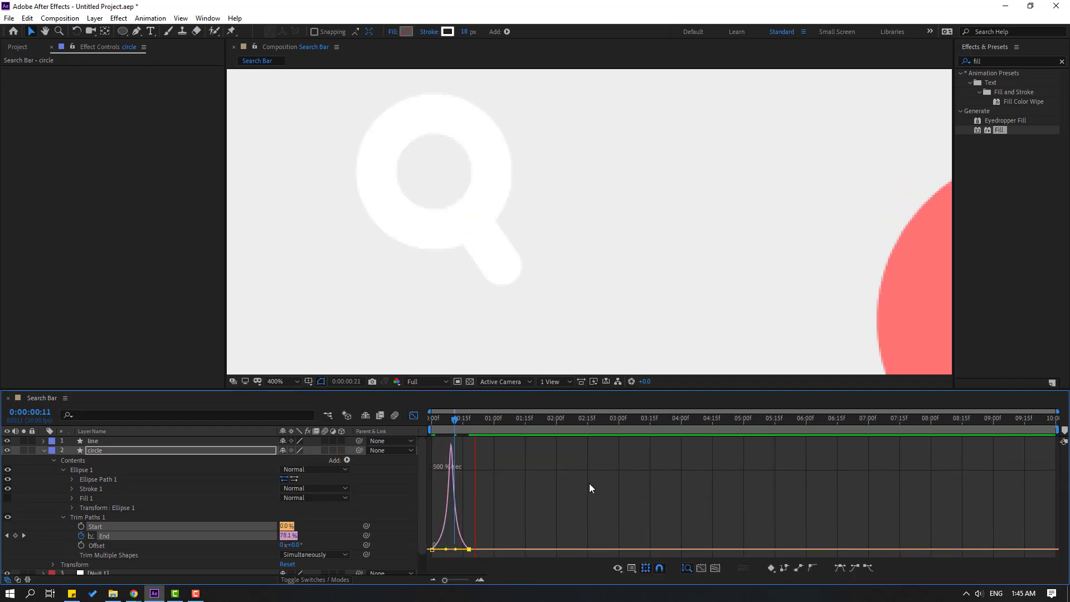
{"action": "key", "text": "space"}
{"action": "left_click", "coordinate": [413, 417]}
{"action": "left_click_drag", "start_coordinate": [469, 536], "coordinate": [497, 536]}
{"action": "key", "text": "space"}
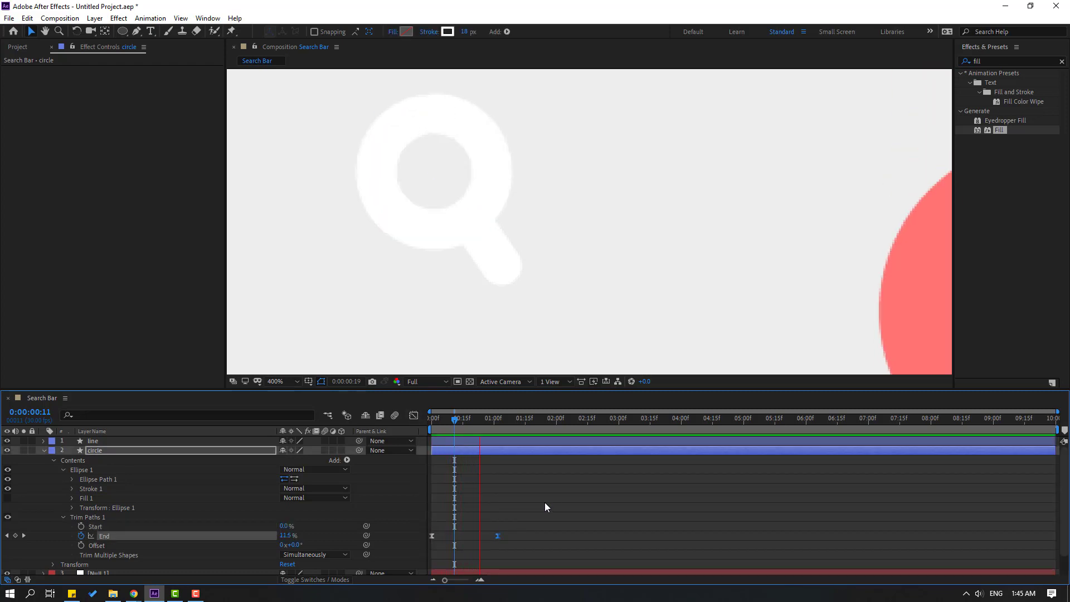
{"action": "left_click_drag", "start_coordinate": [453, 422], "coordinate": [393, 437]}
{"action": "left_click", "coordinate": [513, 502]}
{"action": "left_click_drag", "start_coordinate": [552, 524], "coordinate": [420, 541]}
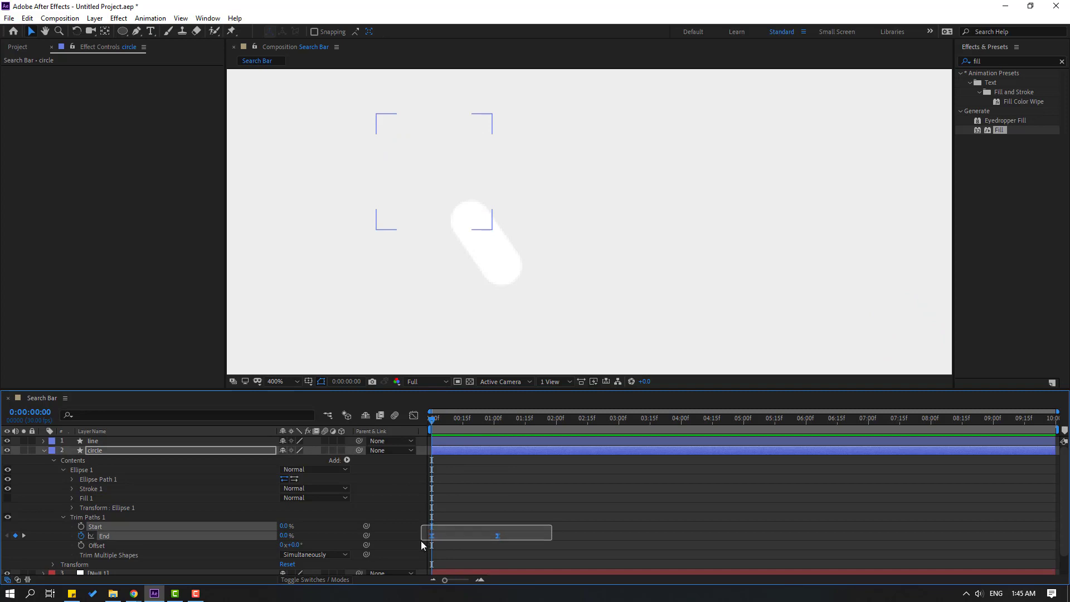
Slide the line layer so the handle starts a little later in time.
{"action": "left_click", "coordinate": [98, 445]}
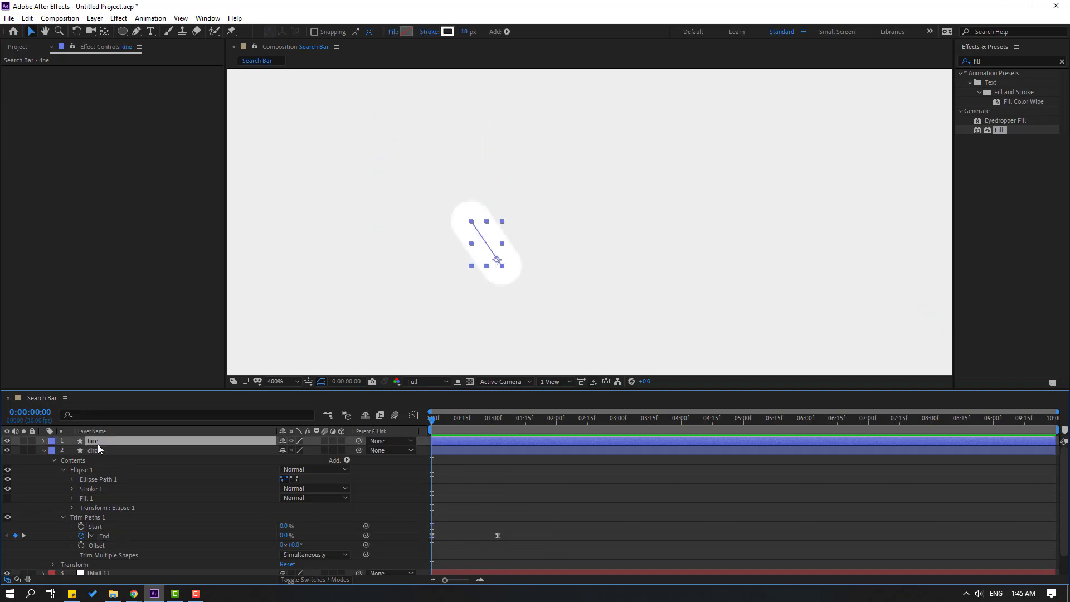
{"action": "key", "text": "space"}
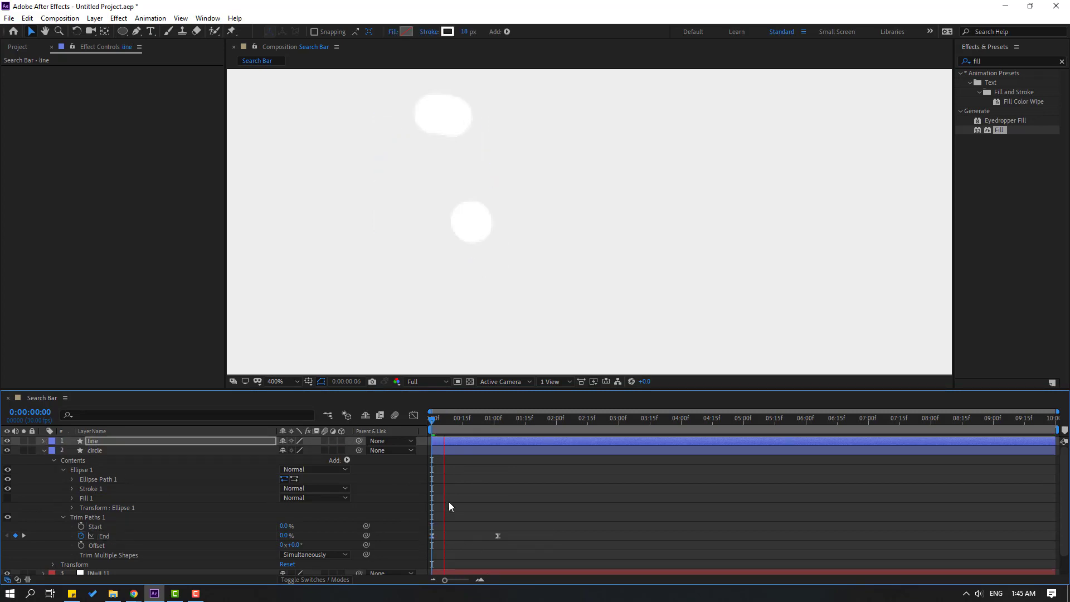
{"action": "left_click_drag", "start_coordinate": [435, 441], "coordinate": [470, 444]}
{"action": "key", "text": "space"}
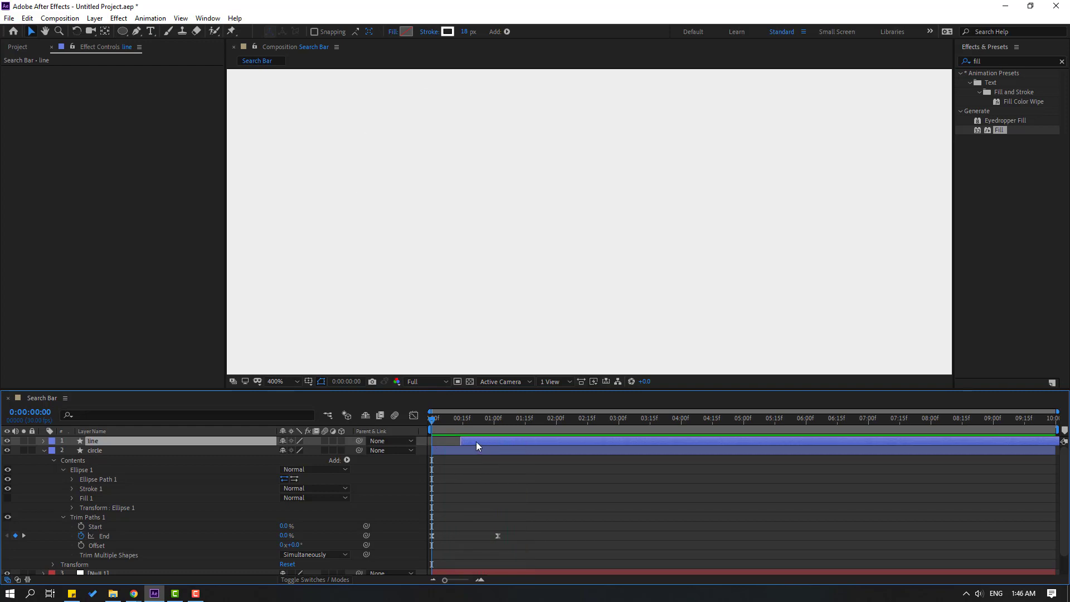
Move the line's final End keyframe earlier near frame 28 and nudge the layer two frames earlier.
{"action": "key", "text": "u"}
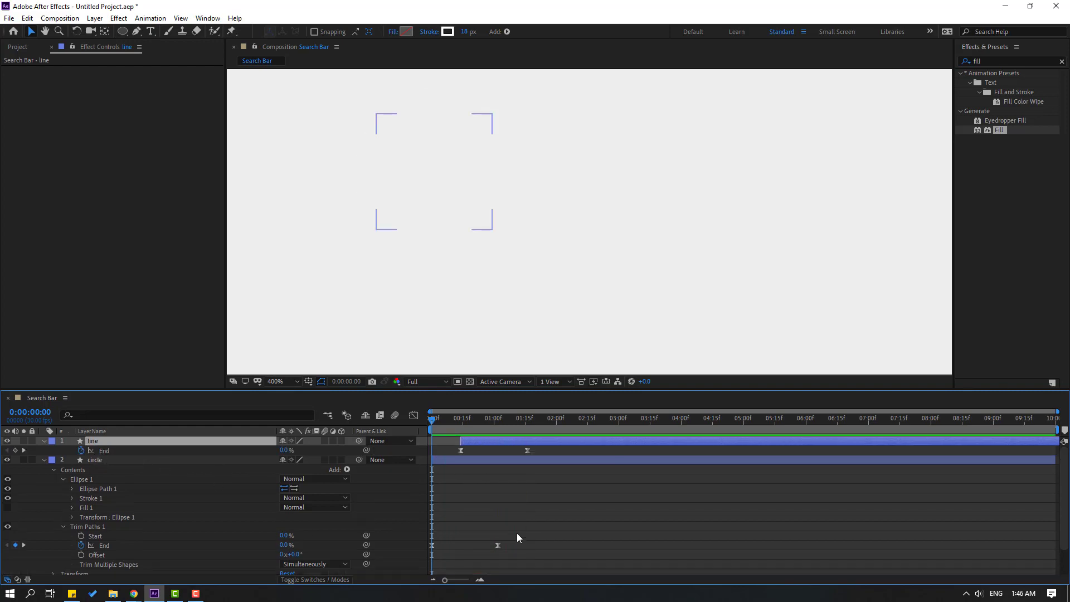
{"action": "left_click", "coordinate": [490, 420]}
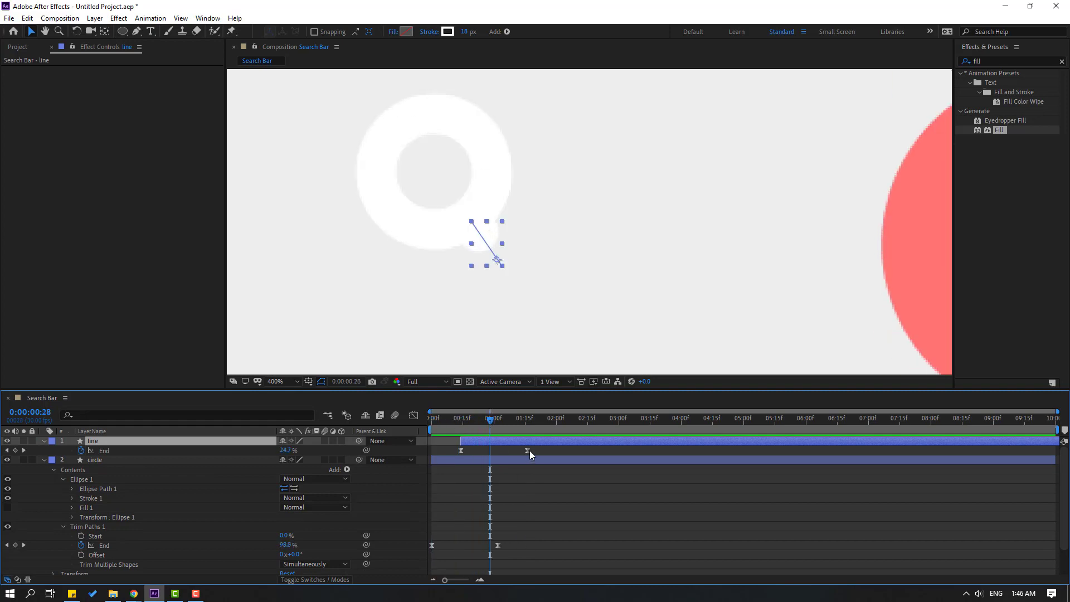
{"action": "left_click_drag", "start_coordinate": [527, 450], "coordinate": [497, 451]}
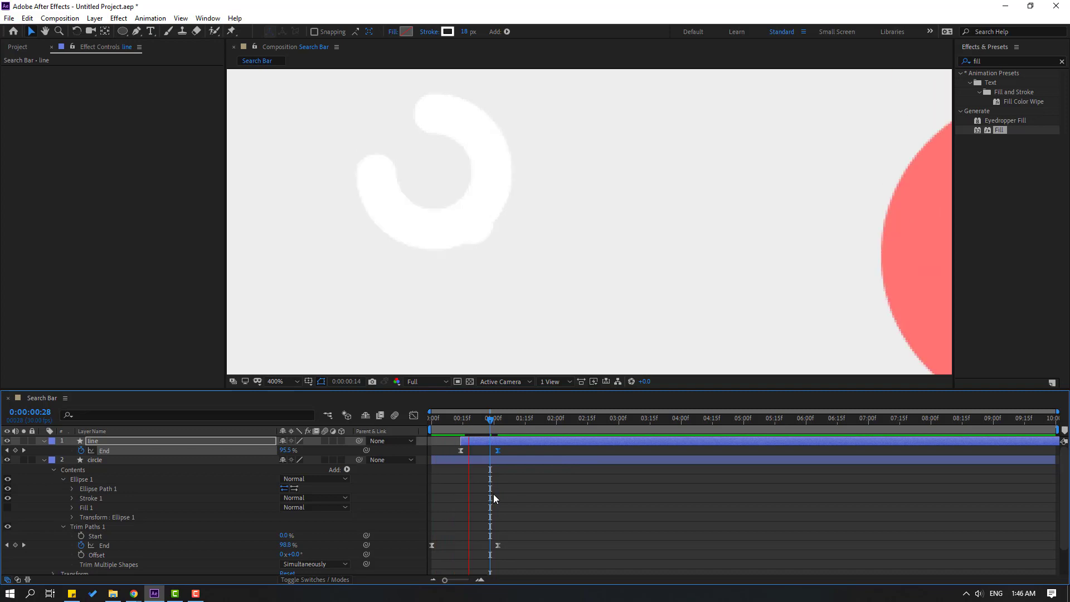
{"action": "key", "text": "space"}
{"action": "left_click_drag", "start_coordinate": [499, 446], "coordinate": [493, 441]}
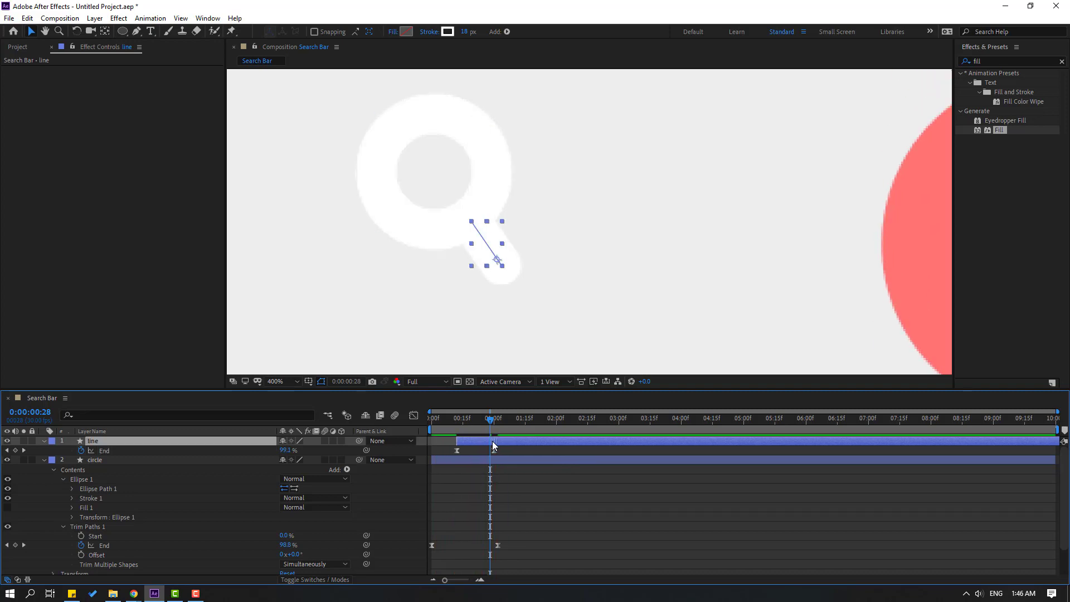
{"action": "key", "text": "space"}
{"action": "key", "text": "space"}
{"action": "key", "text": "space"}
{"action": "scroll", "coordinate": [485, 271], "scroll_direction": "down", "scroll_amount": 3}
{"action": "key", "text": "space"}
{"action": "scroll", "coordinate": [550, 293], "scroll_direction": "up", "scroll_amount": 2}
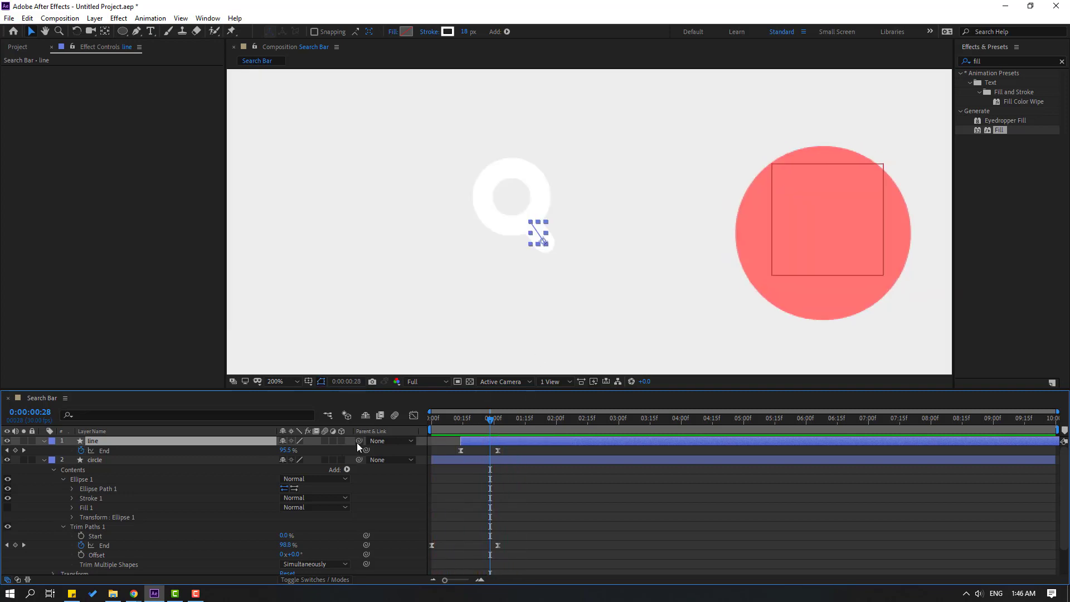
Parent the line layer to the circle and move the magnifier into the red circle's centre.
{"action": "left_click_drag", "start_coordinate": [359, 441], "coordinate": [96, 460]}
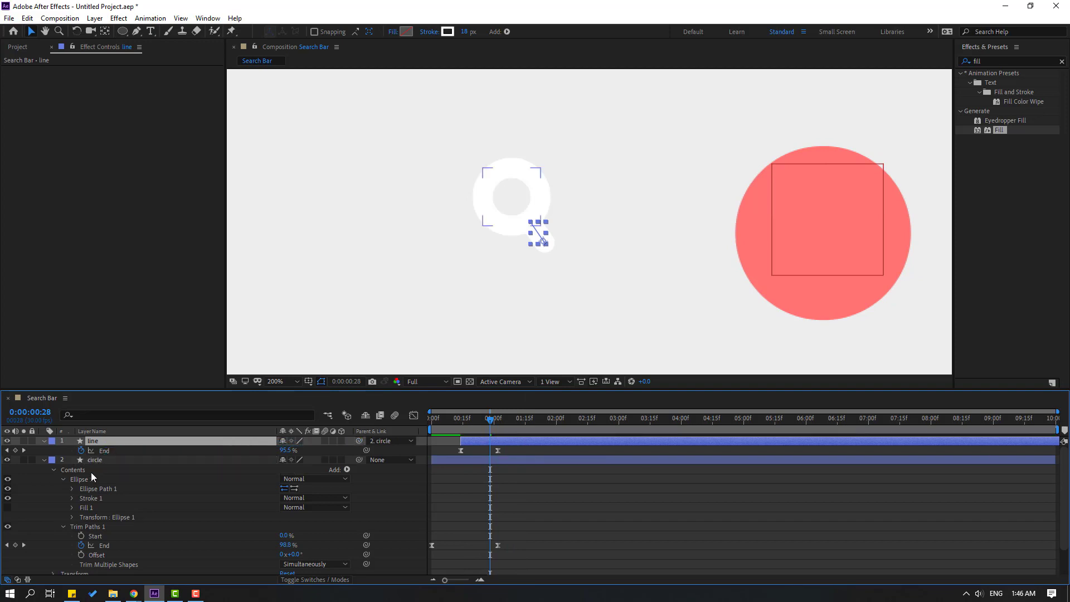
{"action": "left_click", "coordinate": [45, 464]}
{"action": "left_click", "coordinate": [43, 445]}
{"action": "key", "text": "comma"}
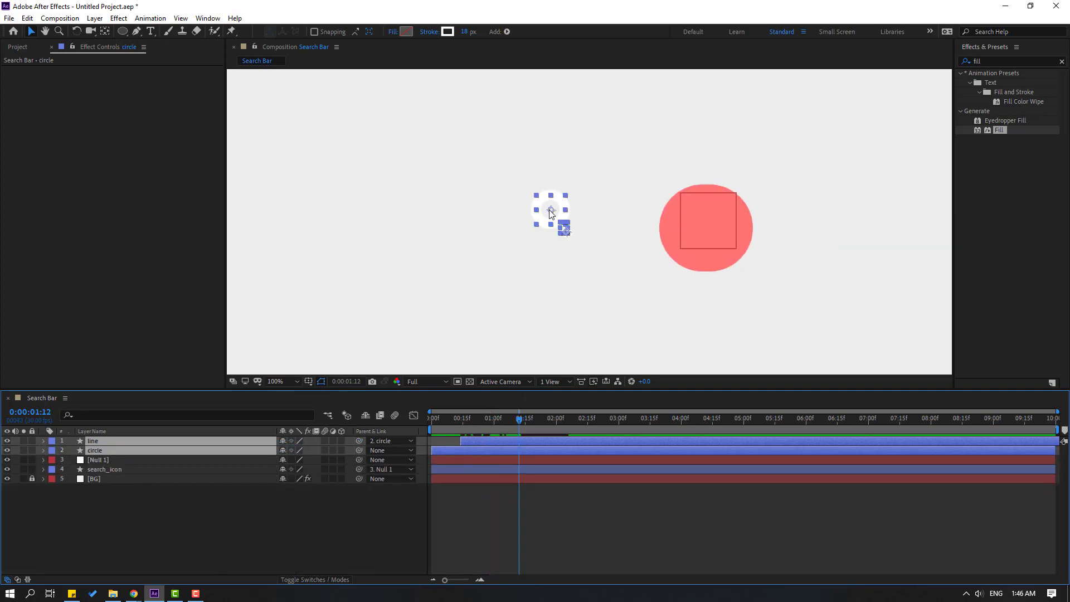
{"action": "left_click_drag", "start_coordinate": [550, 213], "coordinate": [705, 229]}
Parent the circle layer to search_icon and preview the animation at Fit view.
{"action": "left_click", "coordinate": [160, 503]}
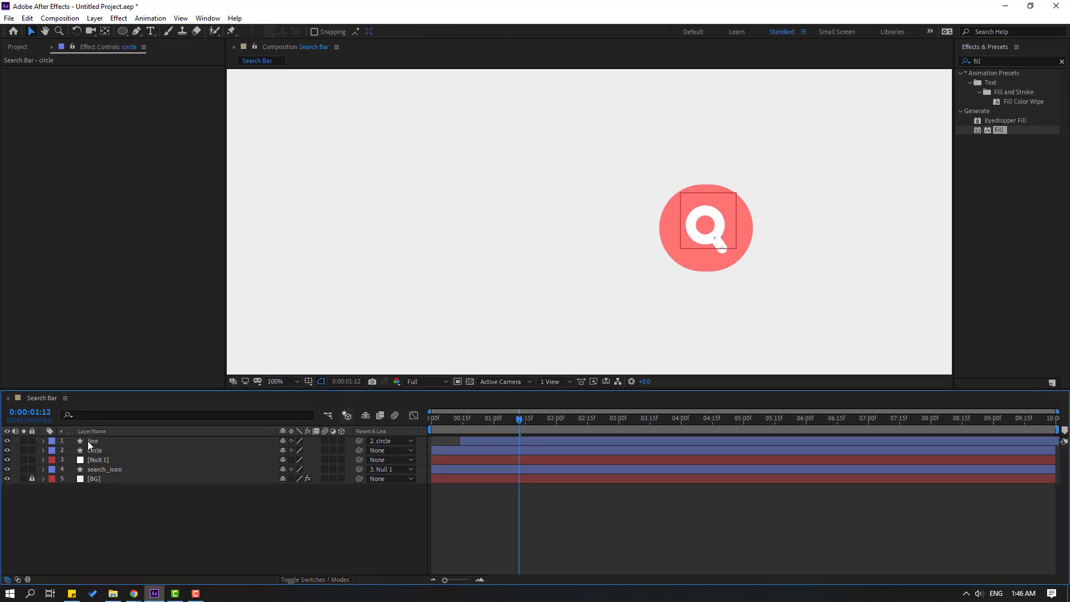
{"action": "left_click", "coordinate": [160, 450]}
{"action": "left_click_drag", "start_coordinate": [359, 450], "coordinate": [118, 470]}
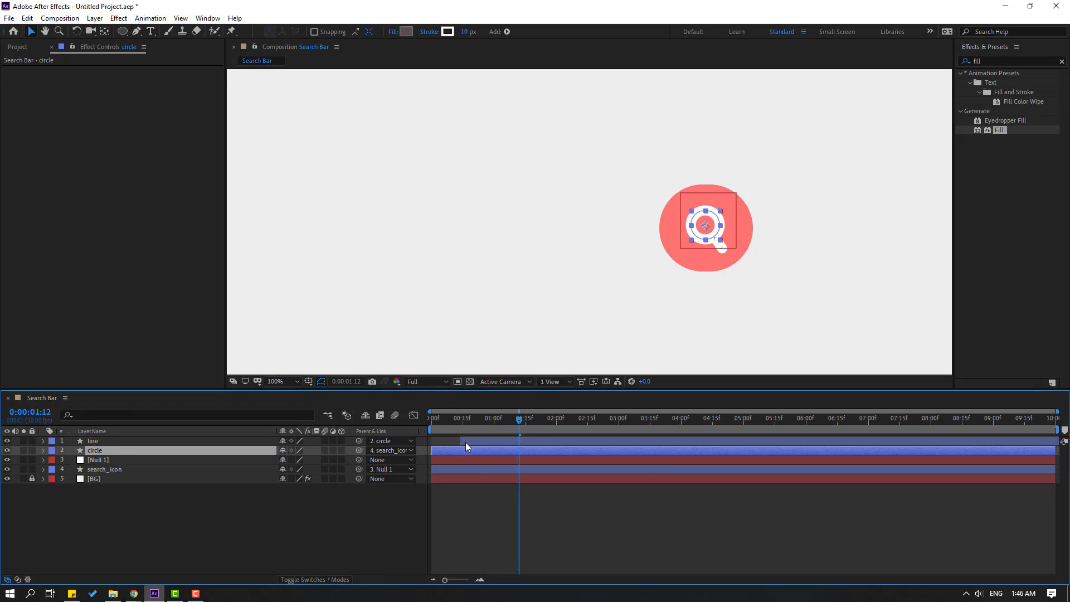
{"action": "scroll", "coordinate": [511, 255], "scroll_direction": "down", "scroll_amount": 1}
{"action": "left_click", "coordinate": [289, 383]}
{"action": "left_click", "coordinate": [298, 196]}
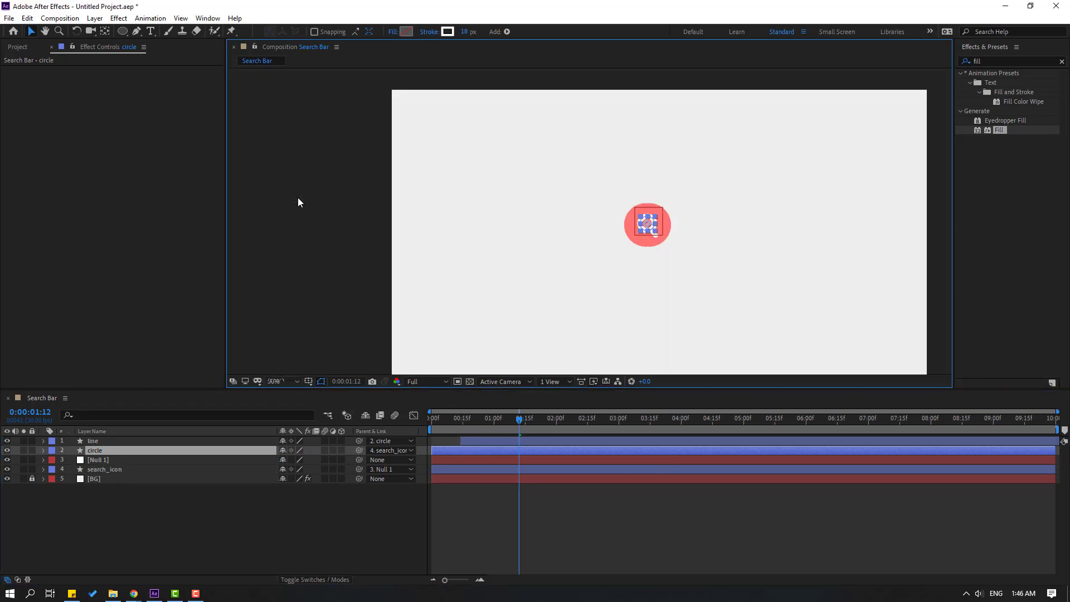
{"action": "key", "text": "space"}
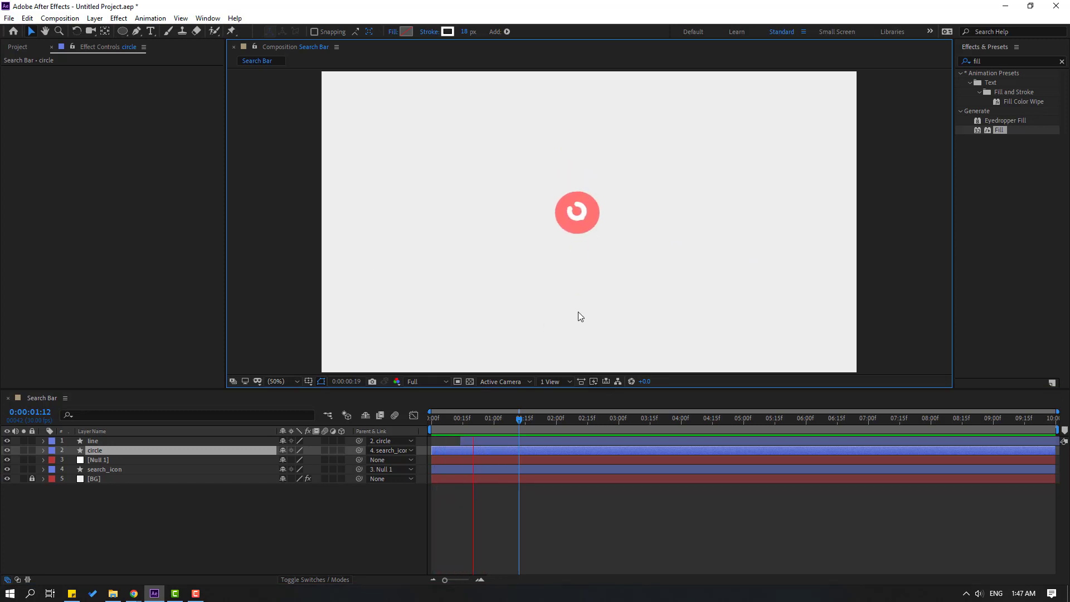
{"action": "key", "text": "space"}
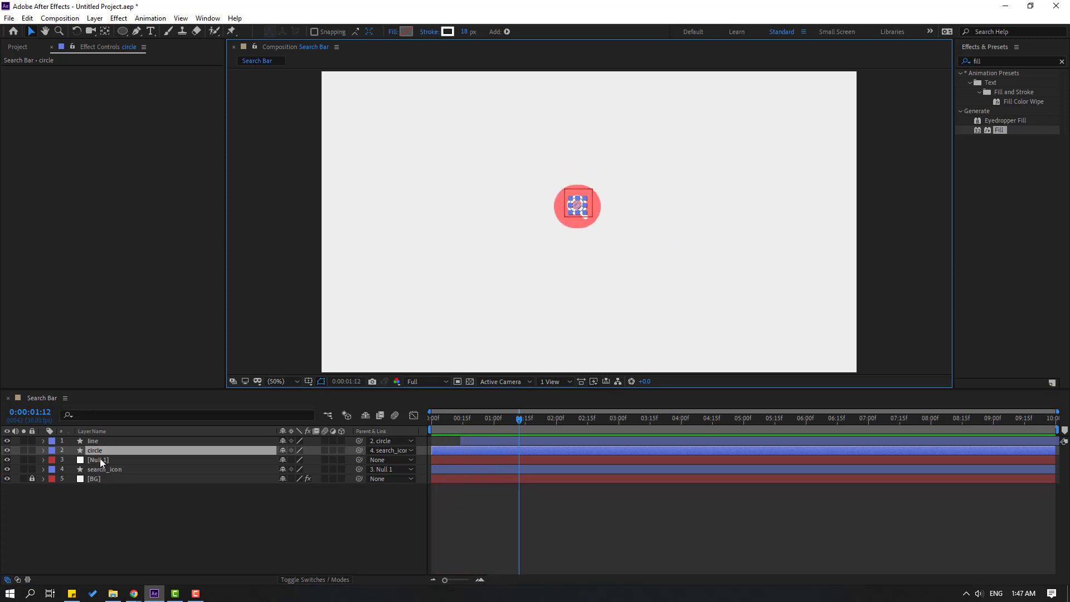
Shift the line and circle layers about one frame later, preview, and reselect the circle.
{"action": "left_click", "coordinate": [96, 448]}
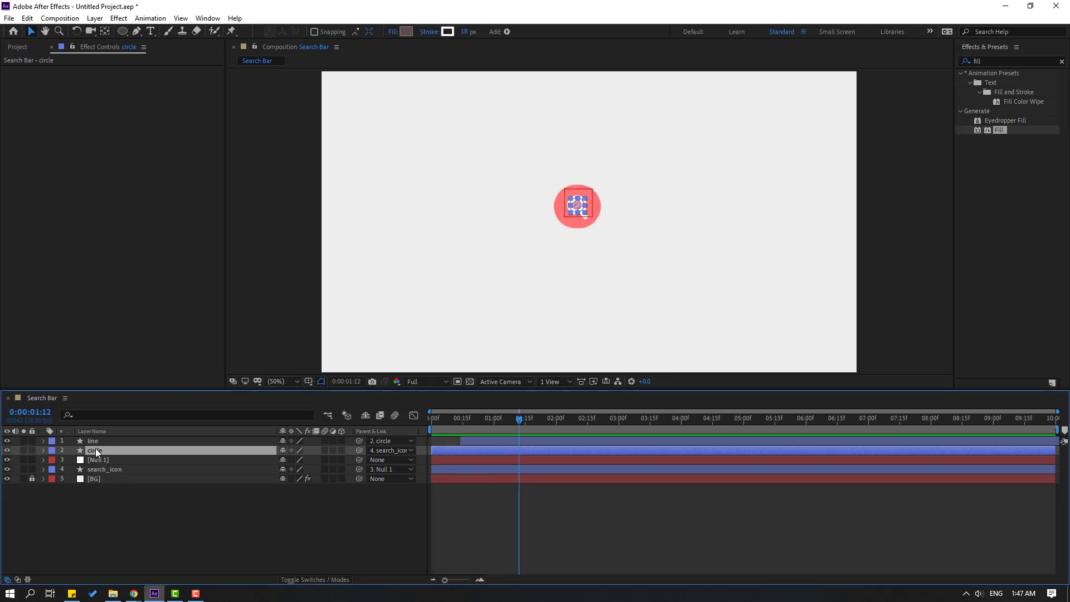
{"action": "left_click", "coordinate": [96, 444], "text": "ctrl"}
{"action": "left_click_drag", "start_coordinate": [458, 453], "coordinate": [476, 452]}
{"action": "key", "text": "space"}
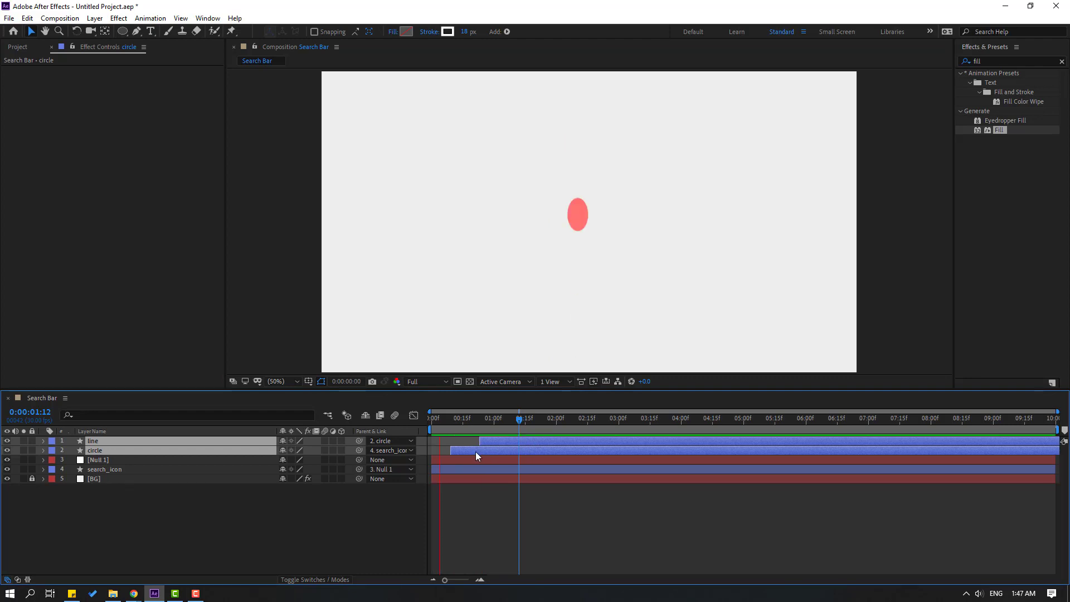
{"action": "key", "text": "space"}
{"action": "key", "text": "space"}
{"action": "mouse_move", "coordinate": [521, 419]}
{"action": "left_mouse_down"}
{"action": "mouse_move", "coordinate": [534, 420]}
{"action": "mouse_move", "coordinate": [488, 425]}
{"action": "mouse_move", "coordinate": [529, 425]}
{"action": "left_mouse_up"}
{"action": "left_click", "coordinate": [199, 503]}
{"action": "left_click", "coordinate": [105, 450]}
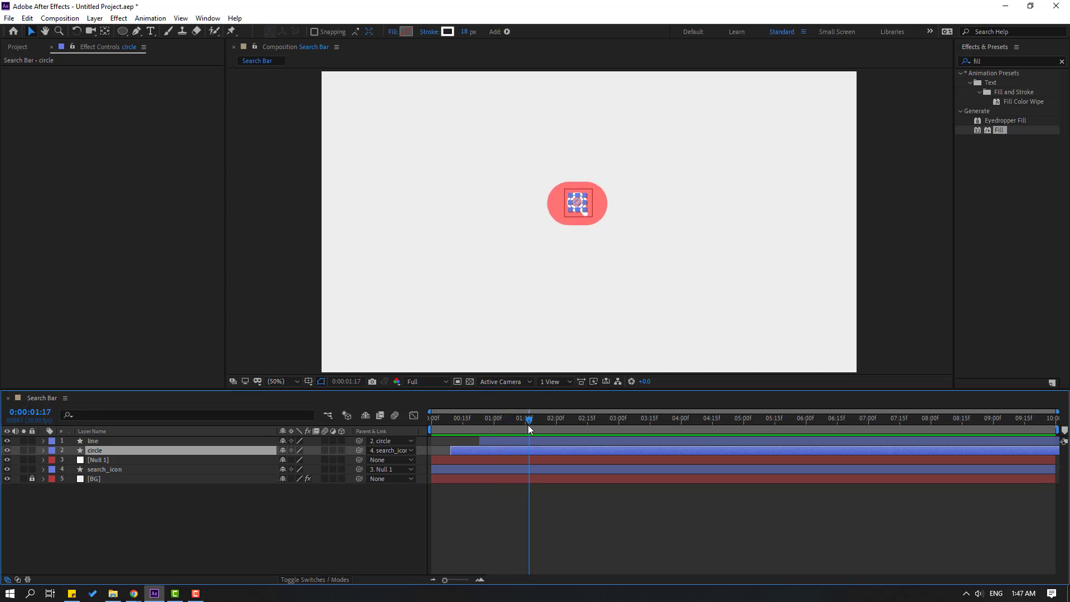
Keyframe the circle's Position and move it left to X -725.5 at 0:00:02:09.
{"action": "key", "text": "p"}
{"action": "left_click", "coordinate": [72, 461]}
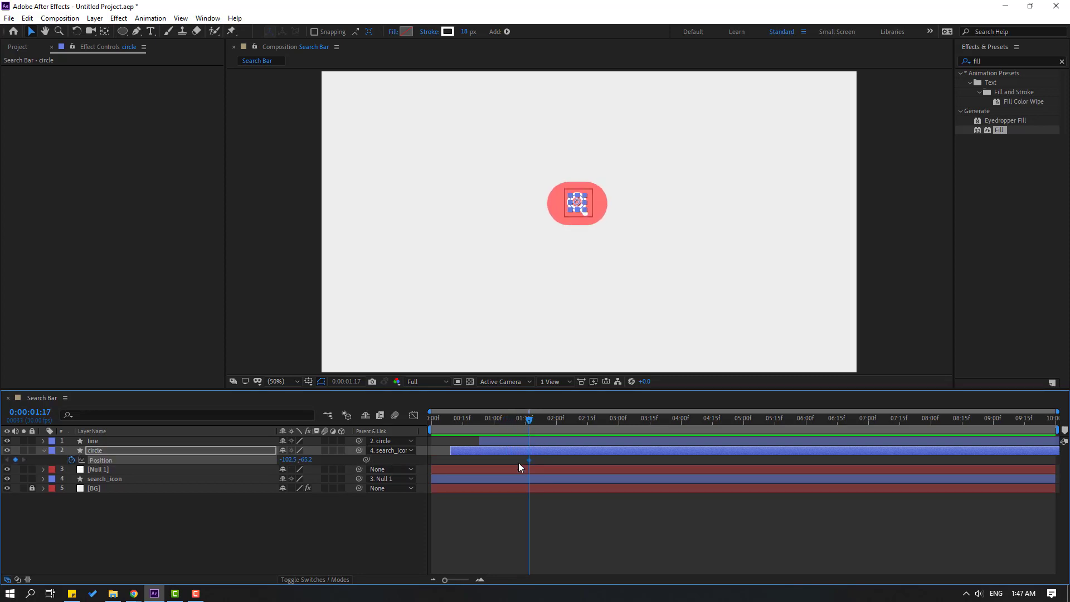
{"action": "left_click_drag", "start_coordinate": [544, 423], "coordinate": [579, 424]}
{"action": "key", "text": "period"}
{"action": "key", "text": "period"}
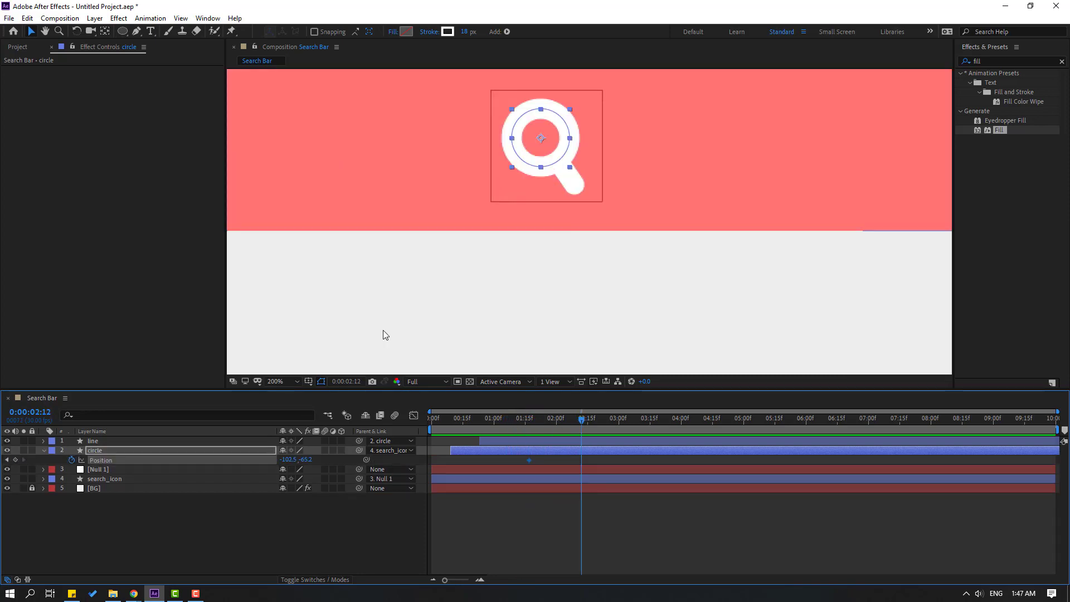
{"action": "key", "text": "comma"}
{"action": "left_click_drag", "start_coordinate": [289, 460], "coordinate": [1, 461]}
{"action": "left_click_drag", "start_coordinate": [289, 460], "coordinate": [255, 460]}
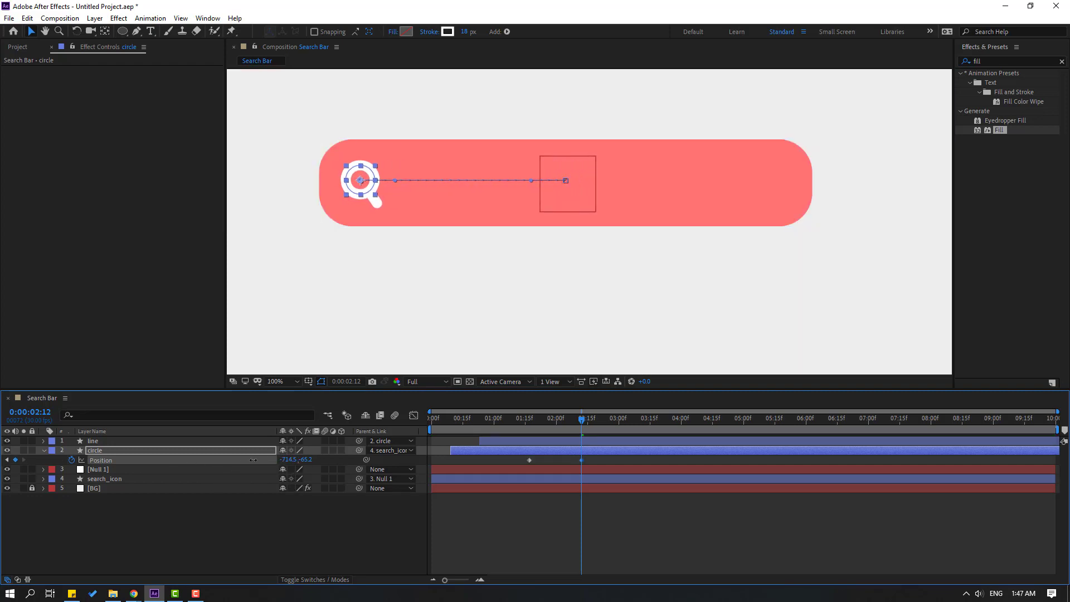
Apply Easy Ease to both Position keyframes and balance their influence in the speed graph.
{"action": "right_click", "coordinate": [529, 460]}
{"action": "mouse_move", "coordinate": [602, 452]}
{"action": "left_click", "coordinate": [697, 486]}
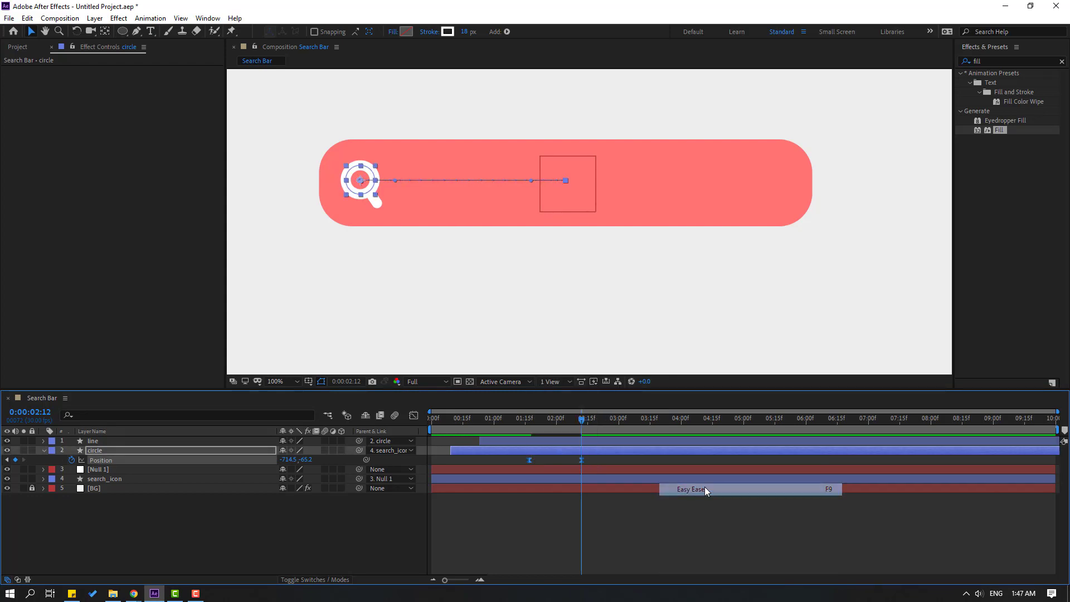
{"action": "left_click", "coordinate": [413, 416]}
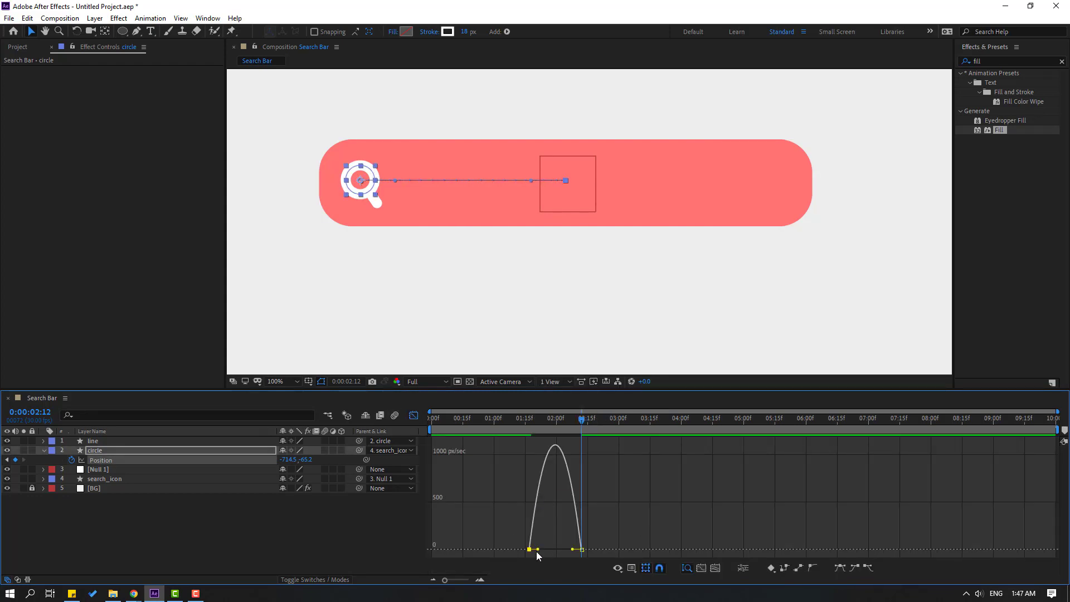
{"action": "left_click_drag", "start_coordinate": [538, 549], "coordinate": [566, 552]}
{"action": "left_click", "coordinate": [688, 519]}
{"action": "key", "text": "space"}
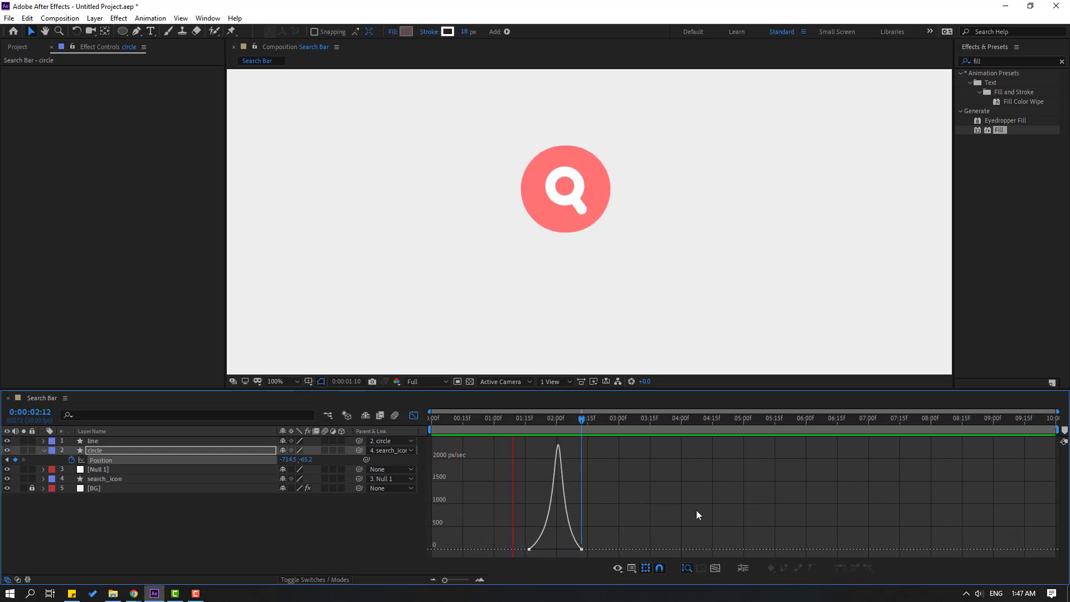
{"action": "key", "text": "space"}
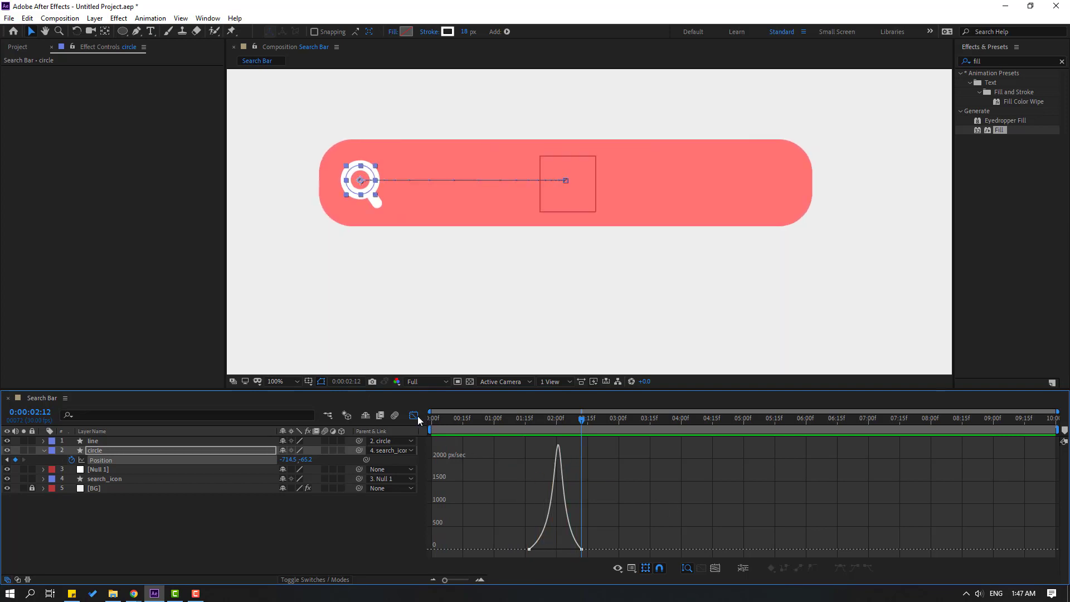
Shift both circle Position keyframes earlier and preview the slide.
{"action": "left_click", "coordinate": [414, 415]}
{"action": "mouse_move", "coordinate": [541, 422]}
{"action": "left_mouse_down"}
{"action": "mouse_move", "coordinate": [525, 421]}
{"action": "mouse_move", "coordinate": [544, 421]}
{"action": "left_mouse_up"}
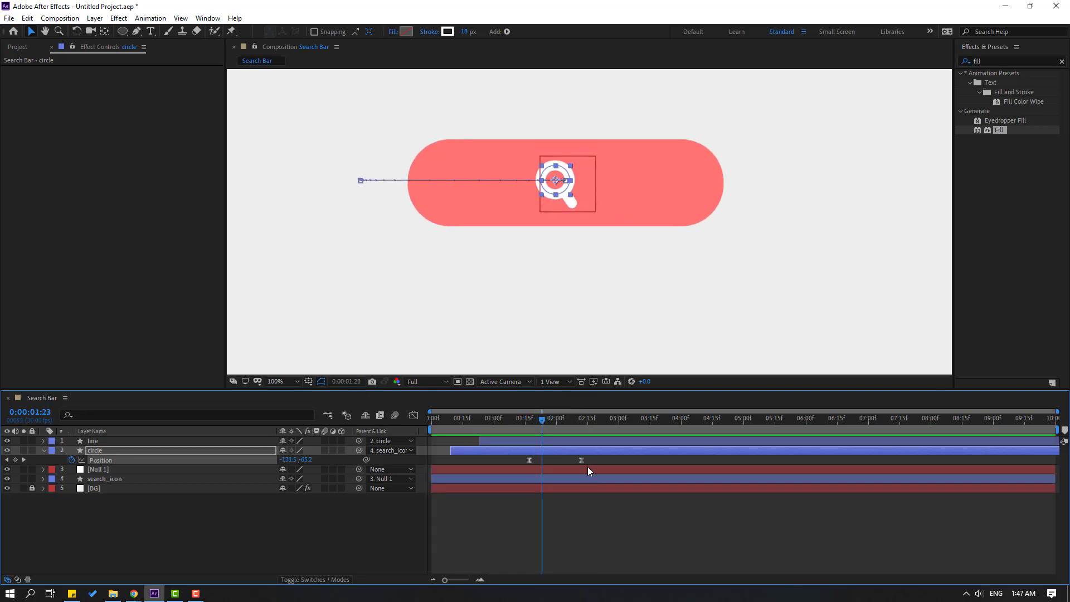
{"action": "left_click_drag", "start_coordinate": [588, 471], "coordinate": [518, 463]}
{"action": "key", "text": "space"}
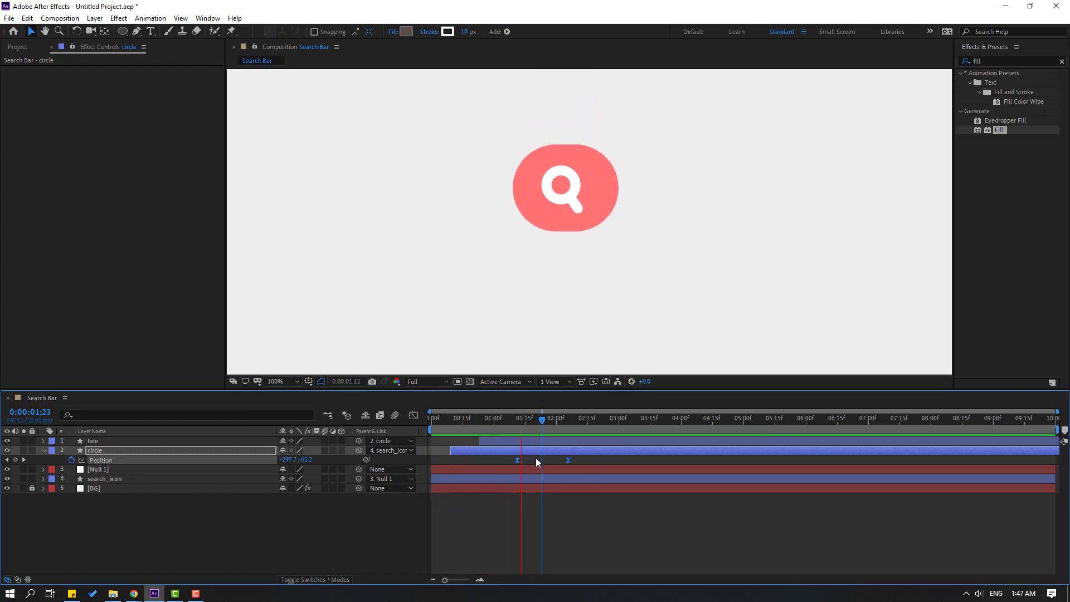
{"action": "key", "text": "comma"}
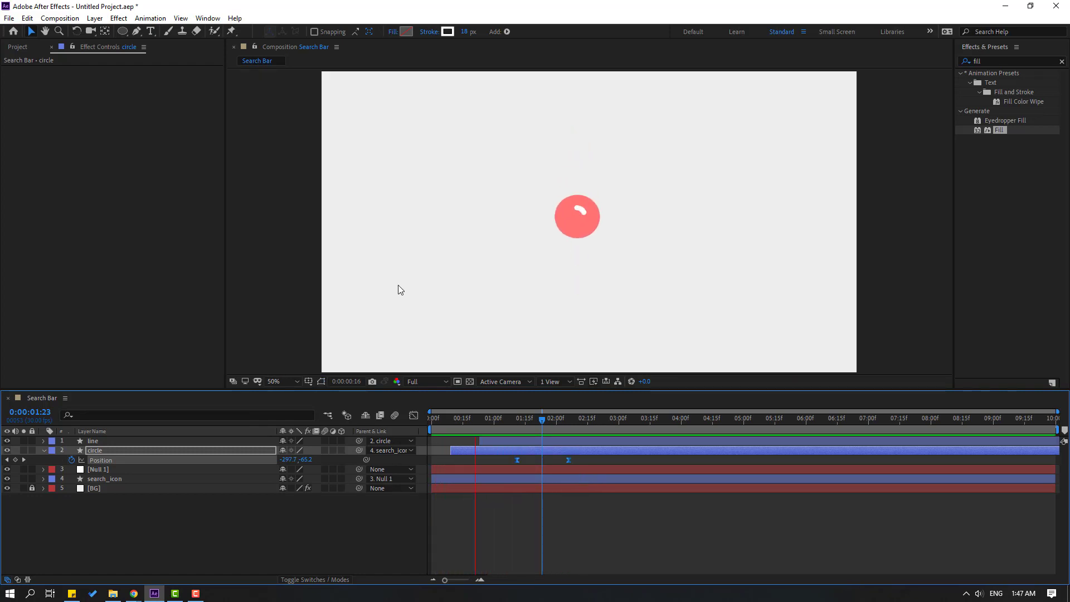
{"action": "key", "text": "space"}
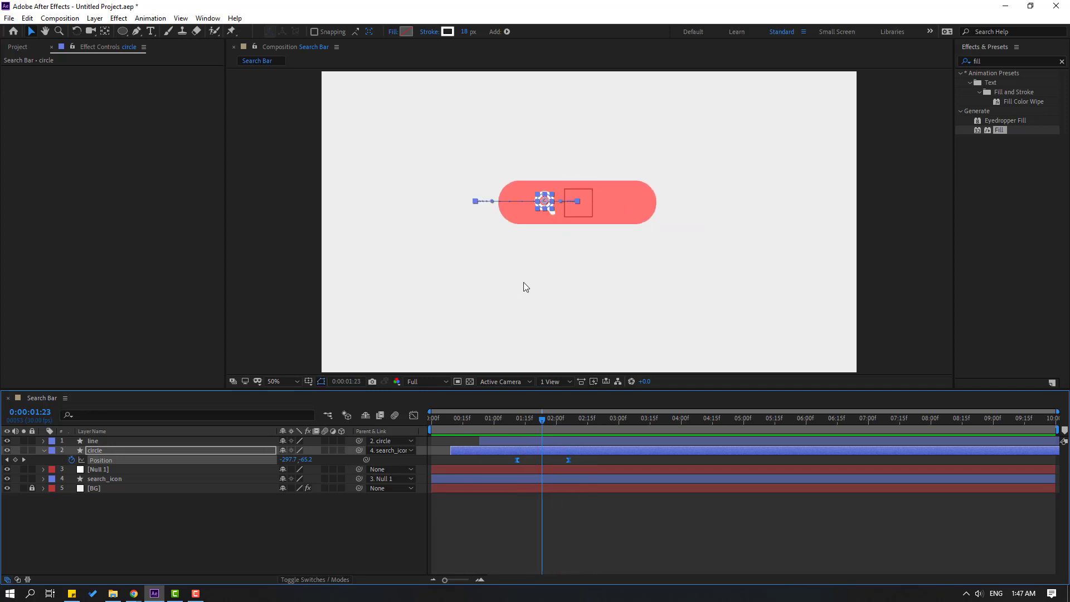
Add a 0° Rotation keyframe on the circle at the first Position key, 0:00:01:11.
{"action": "left_click_drag", "start_coordinate": [525, 425], "coordinate": [518, 427]}
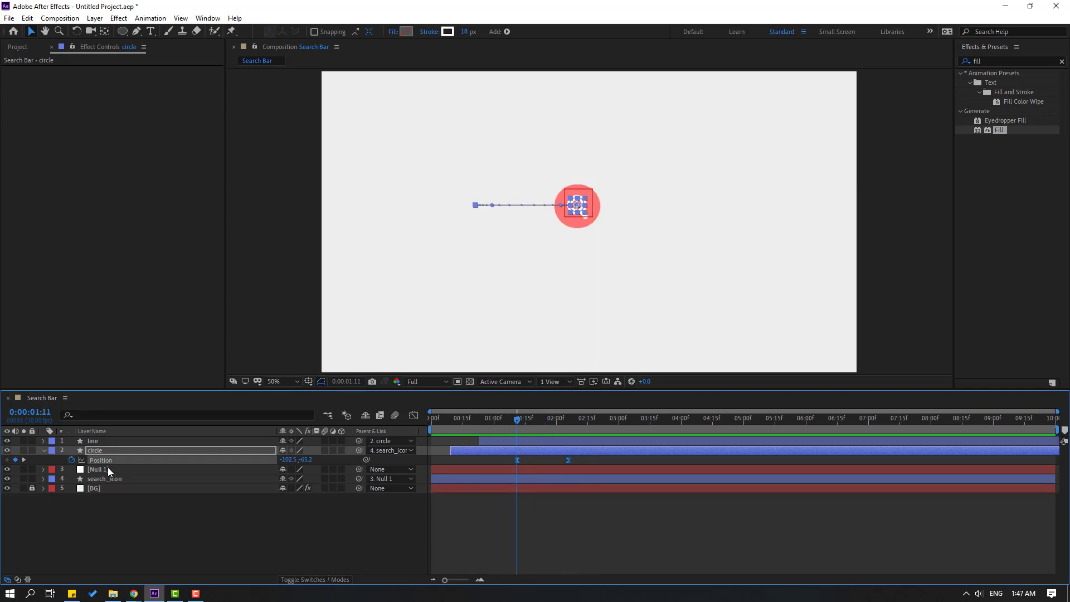
{"action": "key", "text": "shift+r"}
{"action": "left_click", "coordinate": [71, 469]}
{"action": "key", "text": "period"}
{"action": "key", "text": "period"}
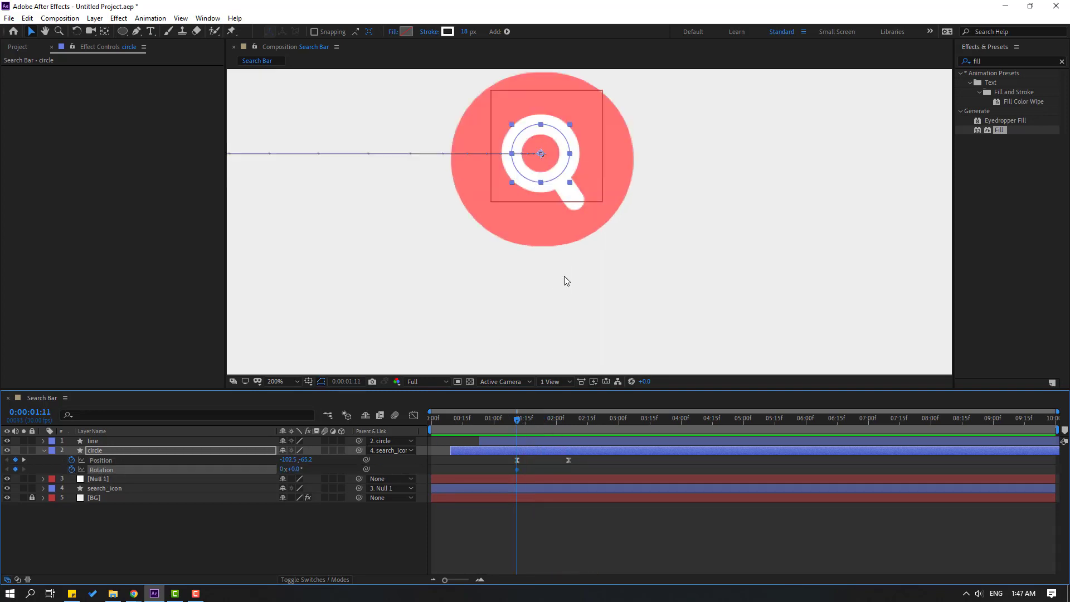
{"action": "key", "text": "comma"}
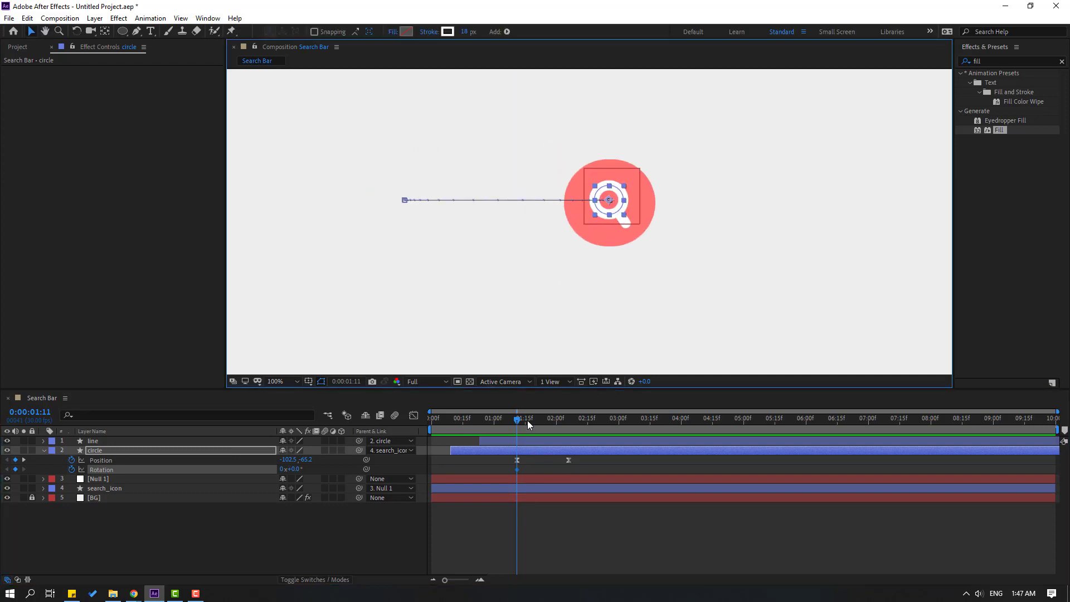
{"action": "left_click_drag", "start_coordinate": [529, 425], "coordinate": [569, 428]}
Roll the magnifier to -260° Rotation and apply Easy Ease to the Rotation keyframes.
{"action": "left_click", "coordinate": [260, 527]}
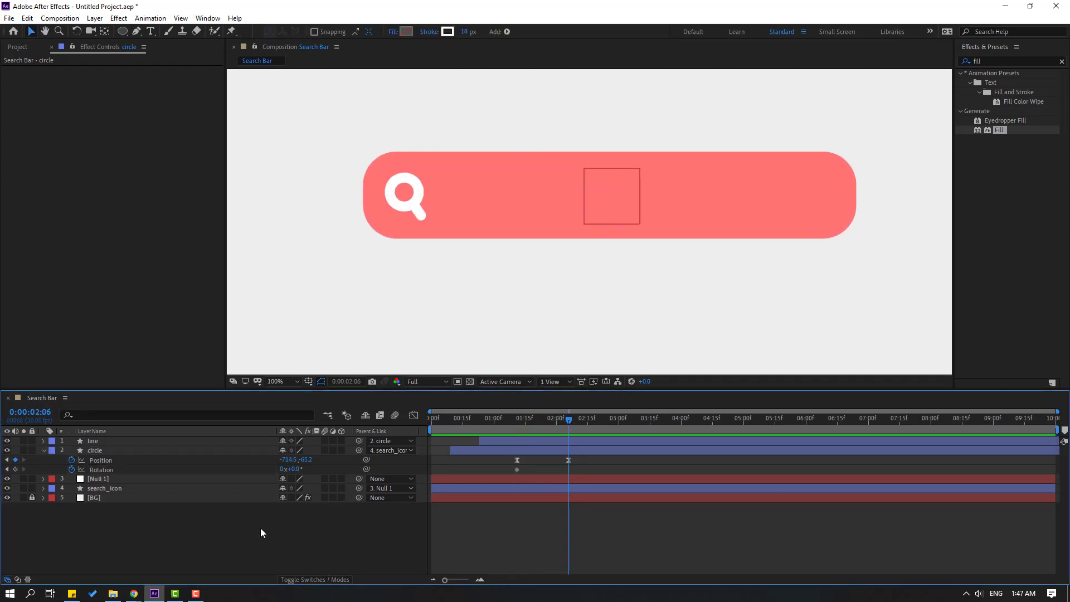
{"action": "left_click_drag", "start_coordinate": [293, 469], "coordinate": [280, 469]}
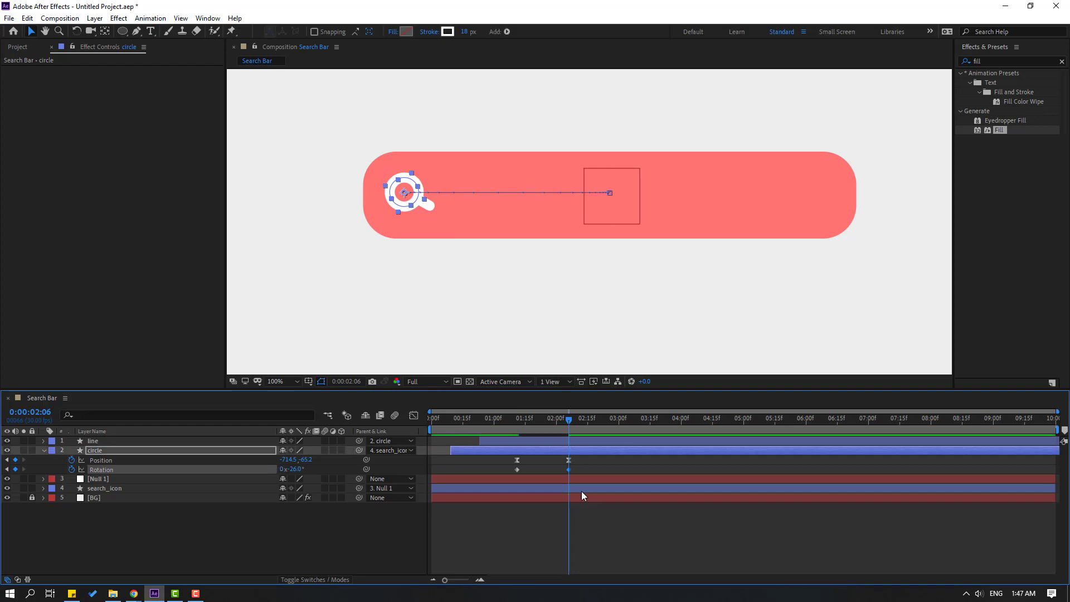
{"action": "right_click", "coordinate": [518, 470]}
{"action": "mouse_move", "coordinate": [636, 462]}
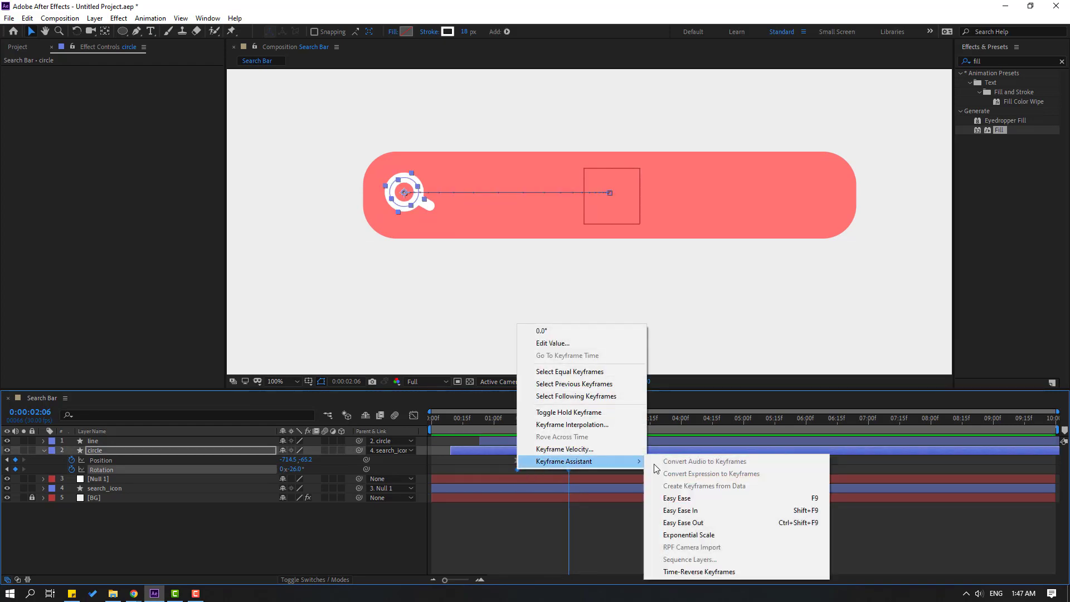
{"action": "left_click", "coordinate": [678, 498]}
{"action": "scroll", "coordinate": [597, 287], "scroll_direction": "down", "scroll_amount": 1}
{"action": "key", "text": "space"}
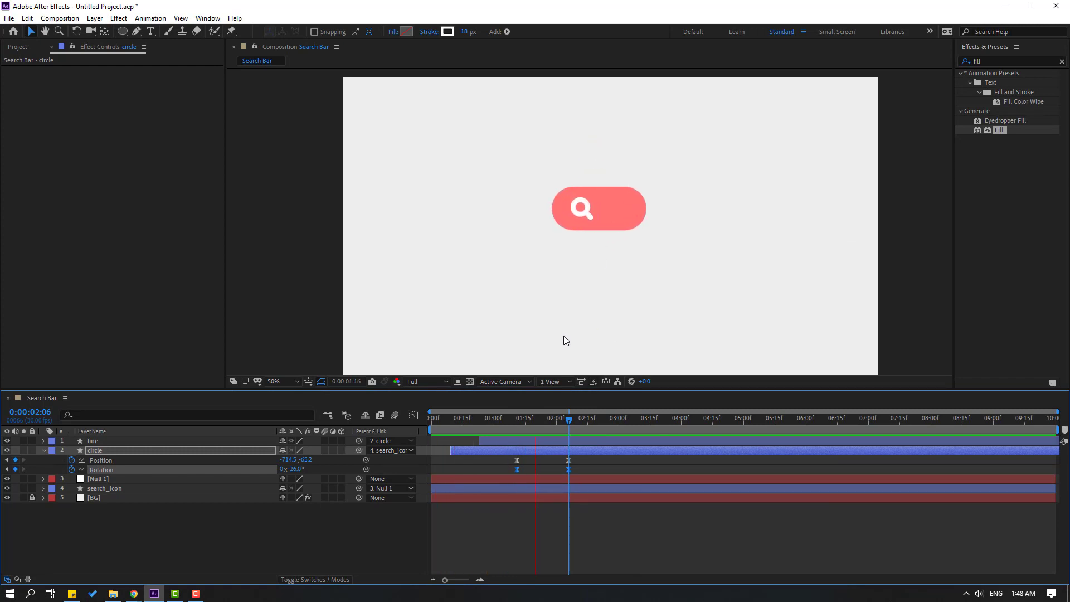
{"action": "scroll", "coordinate": [560, 334], "scroll_direction": "up", "scroll_amount": 1}
{"action": "key", "text": "space"}
Add rebound Position keys at -687.5 and -714.5, and start the work area at 1:15.
{"action": "left_click_drag", "start_coordinate": [523, 422], "coordinate": [570, 421]}
{"action": "left_click", "coordinate": [568, 459]}
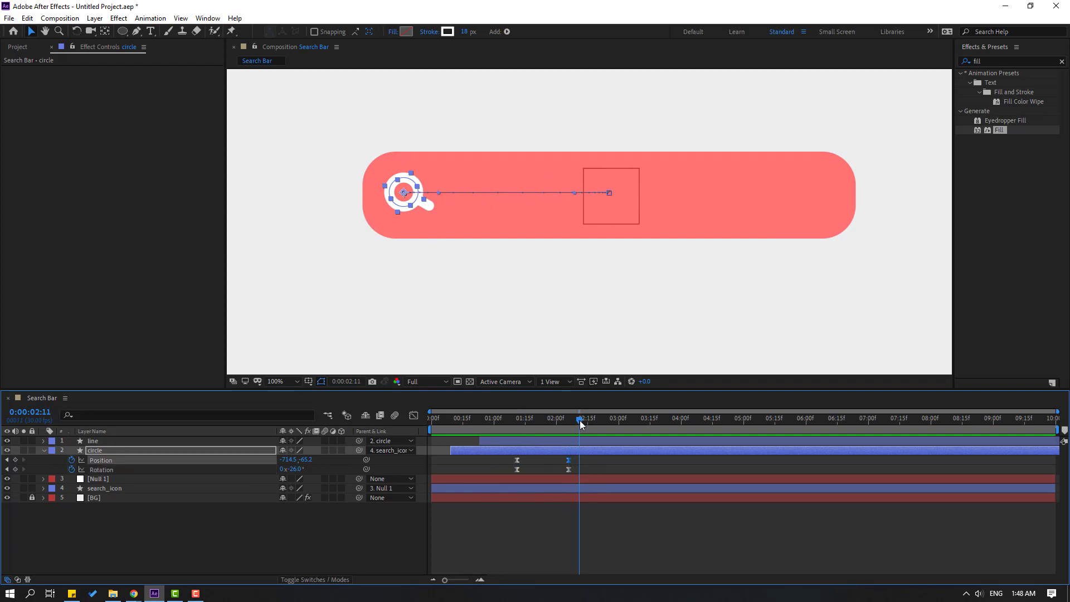
{"action": "left_click_drag", "start_coordinate": [289, 460], "coordinate": [299, 460]}
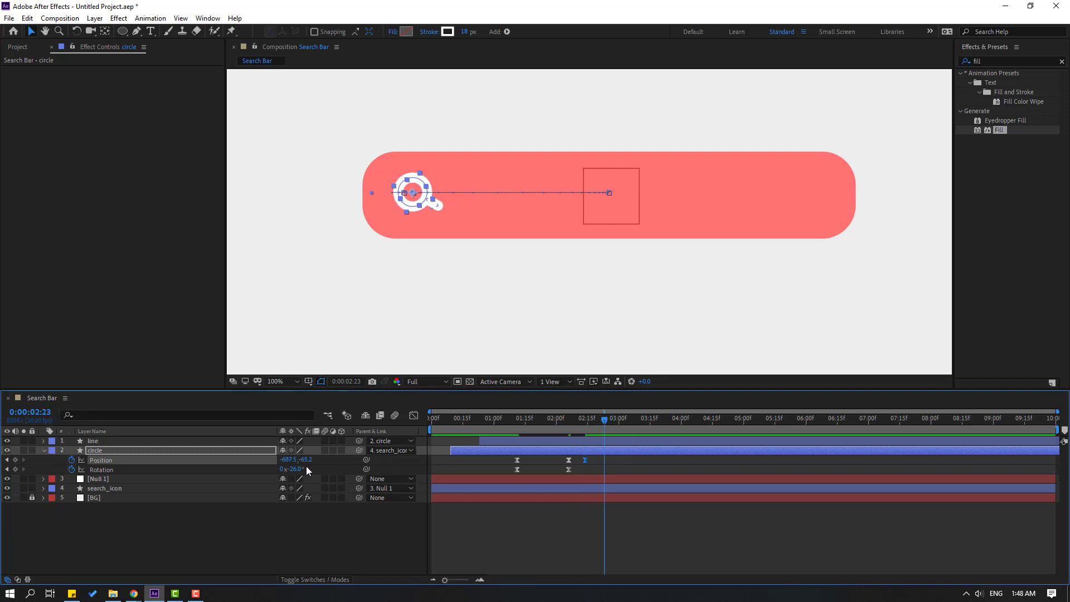
{"action": "left_click_drag", "start_coordinate": [281, 460], "coordinate": [269, 460]}
{"action": "left_click_drag", "start_coordinate": [433, 431], "coordinate": [578, 424]}
{"action": "key", "text": "space"}
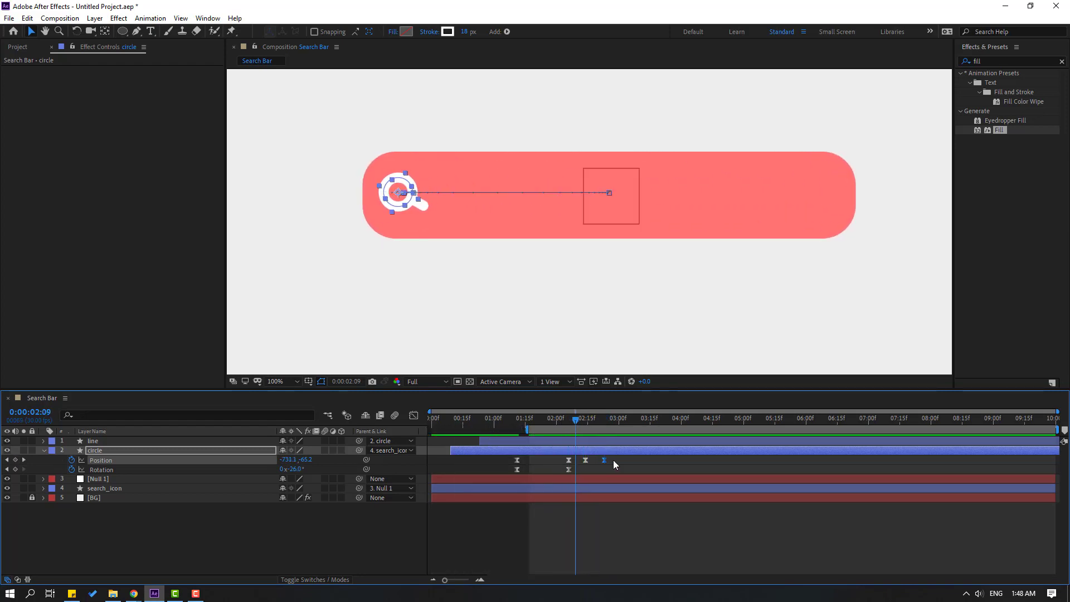
{"action": "left_click_drag", "start_coordinate": [617, 459], "coordinate": [560, 466]}
Set the circle's Position keyframes to Linear spatial interpolation.
{"action": "right_click", "coordinate": [571, 466]}
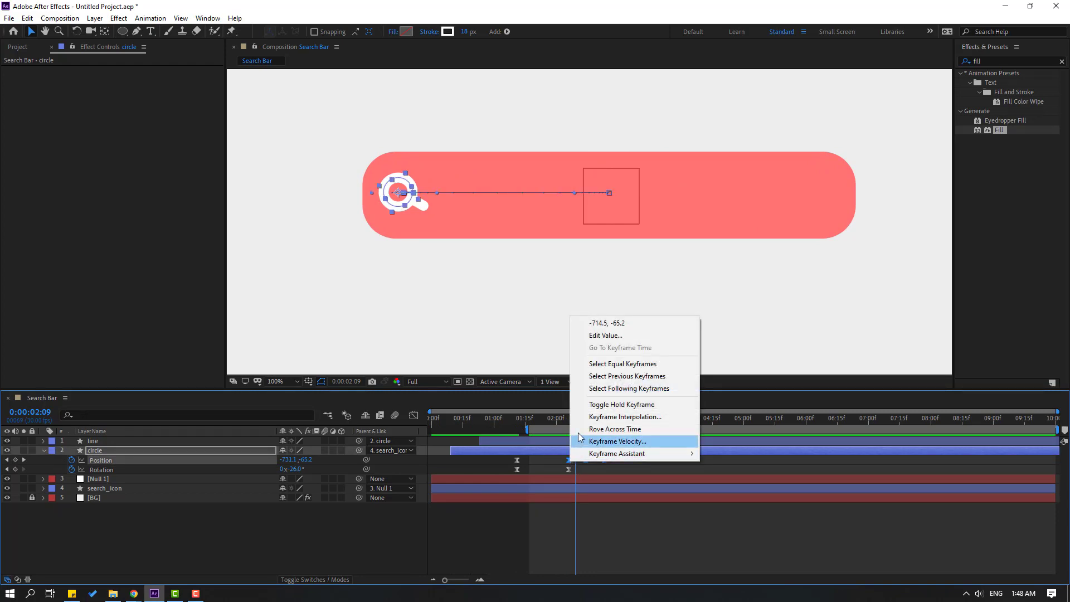
{"action": "left_click", "coordinate": [625, 417]}
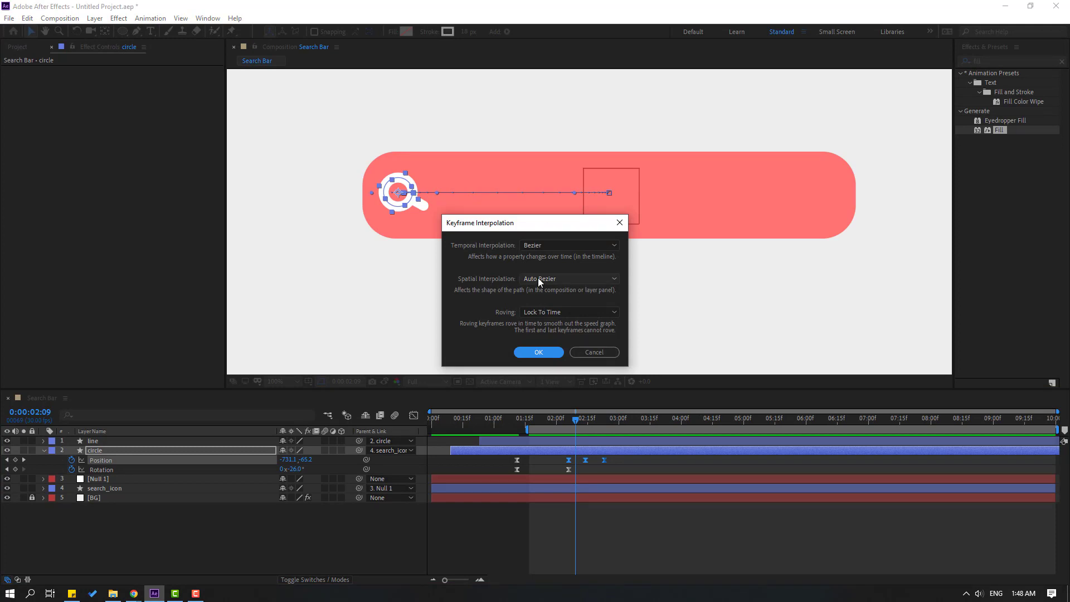
{"action": "left_click", "coordinate": [539, 279]}
{"action": "left_click", "coordinate": [546, 314]}
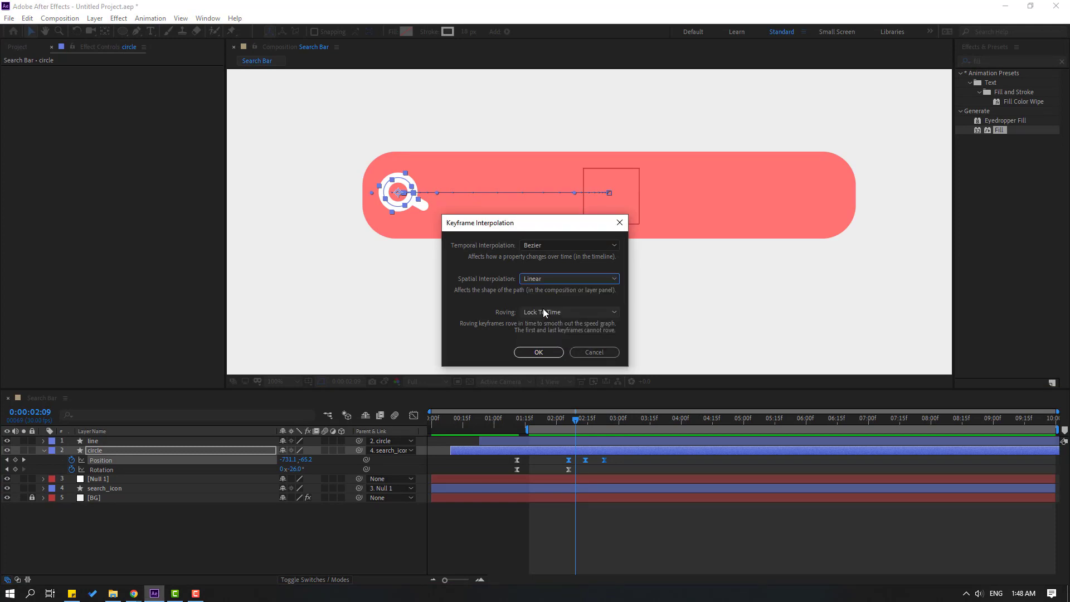
{"action": "left_click", "coordinate": [539, 353]}
{"action": "left_click", "coordinate": [474, 521]}
Preview the magnifier roll-in and move the current time to about 0:00:03:24.
{"action": "key", "text": "space"}
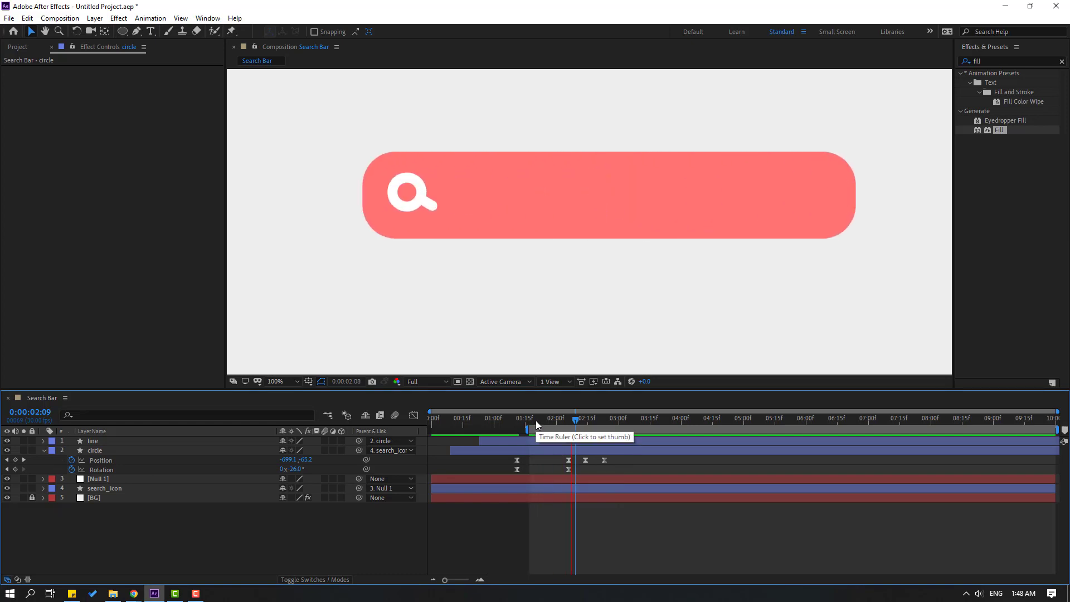
{"action": "left_click_drag", "start_coordinate": [615, 457], "coordinate": [562, 464]}
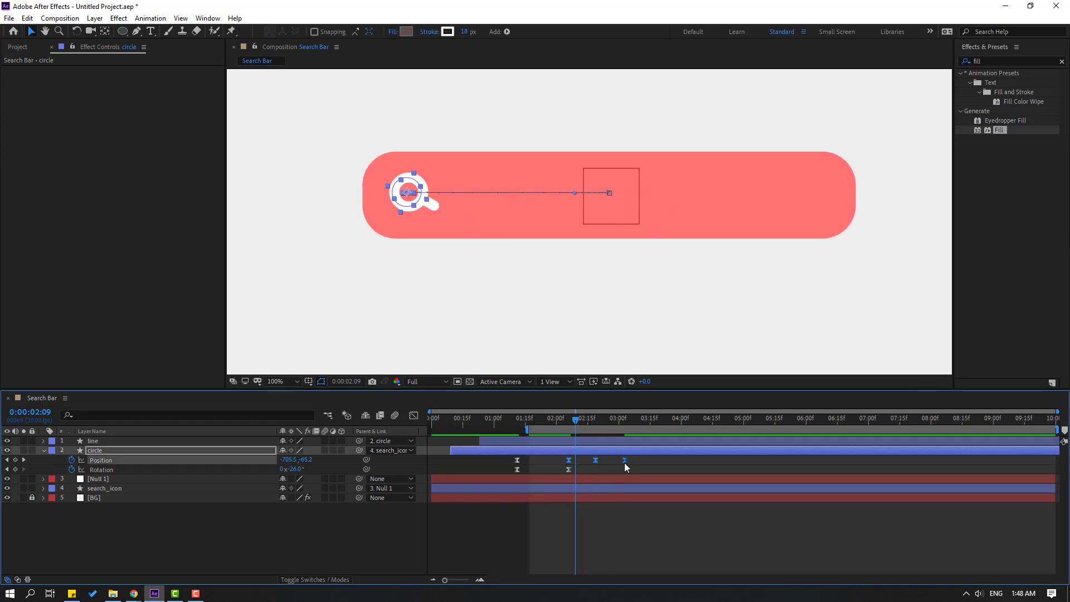
{"action": "key", "text": "space"}
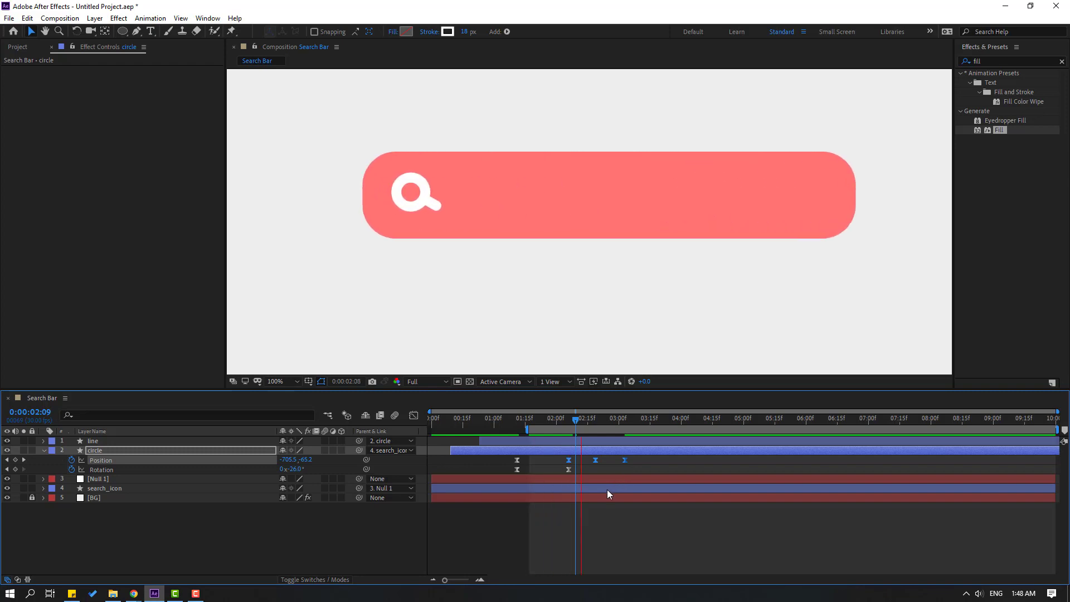
{"action": "key", "text": "space"}
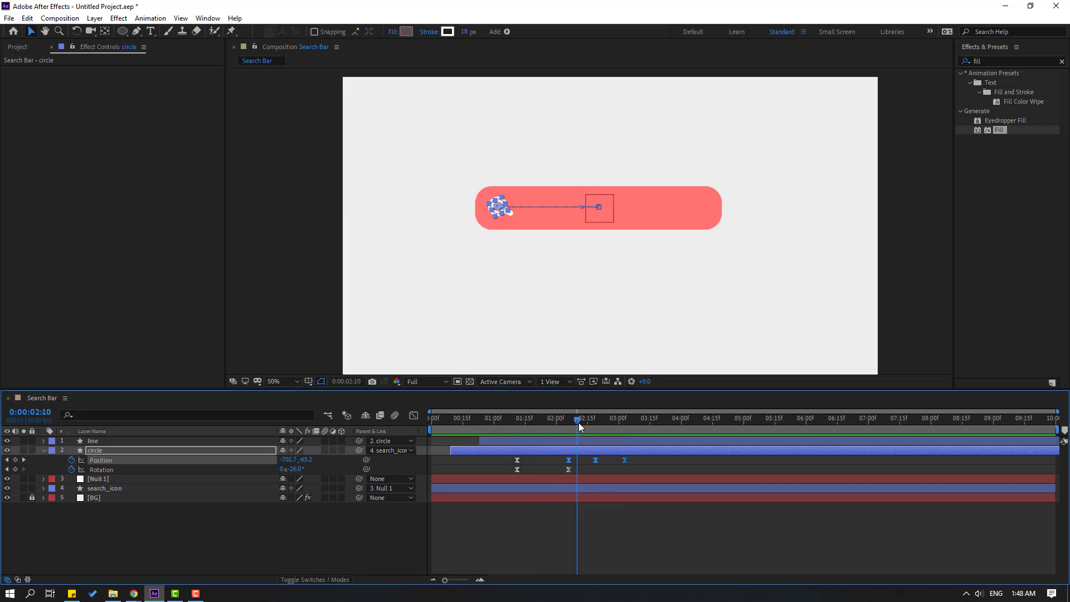
{"action": "left_click_drag", "start_coordinate": [580, 427], "coordinate": [673, 428]}
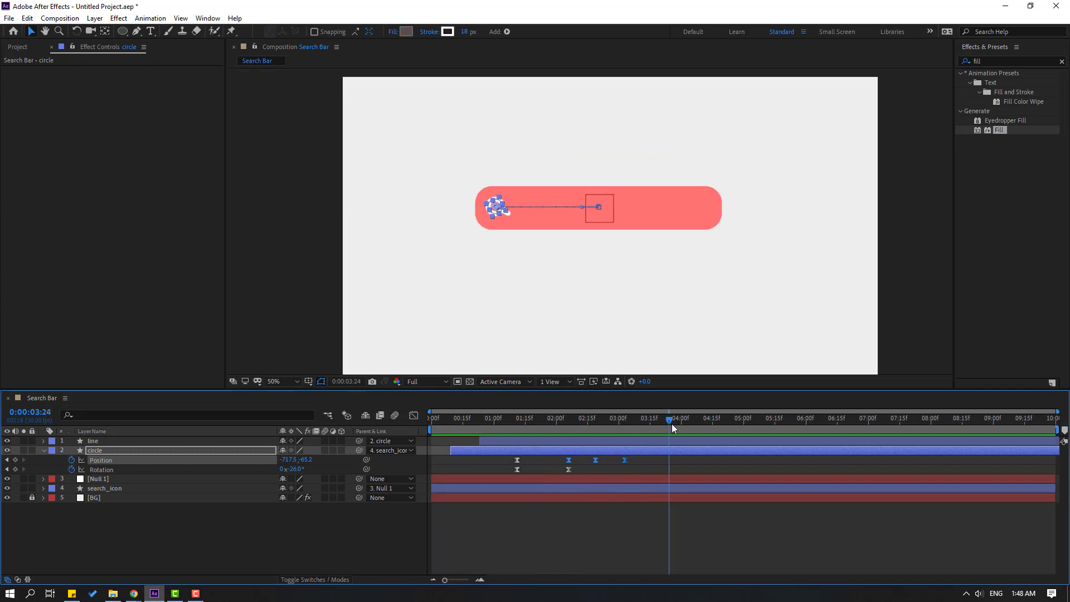
Create a text layer inside the coral bar and type the person's full name.
{"action": "left_click", "coordinate": [191, 548]}
{"action": "left_click", "coordinate": [150, 31]}
{"action": "key", "text": "period"}
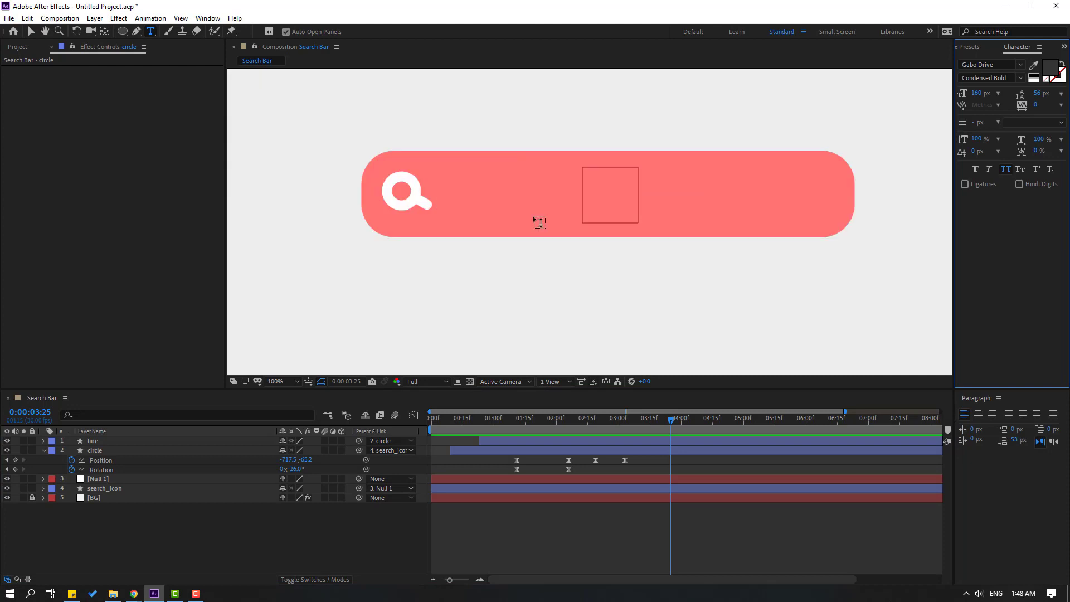
{"action": "left_click", "coordinate": [486, 192]}
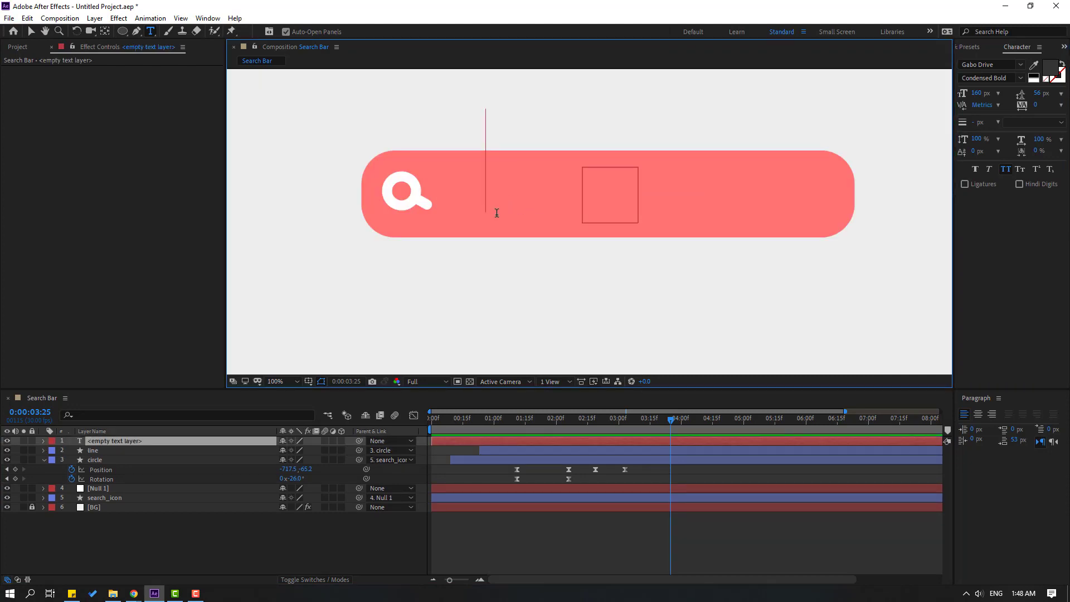
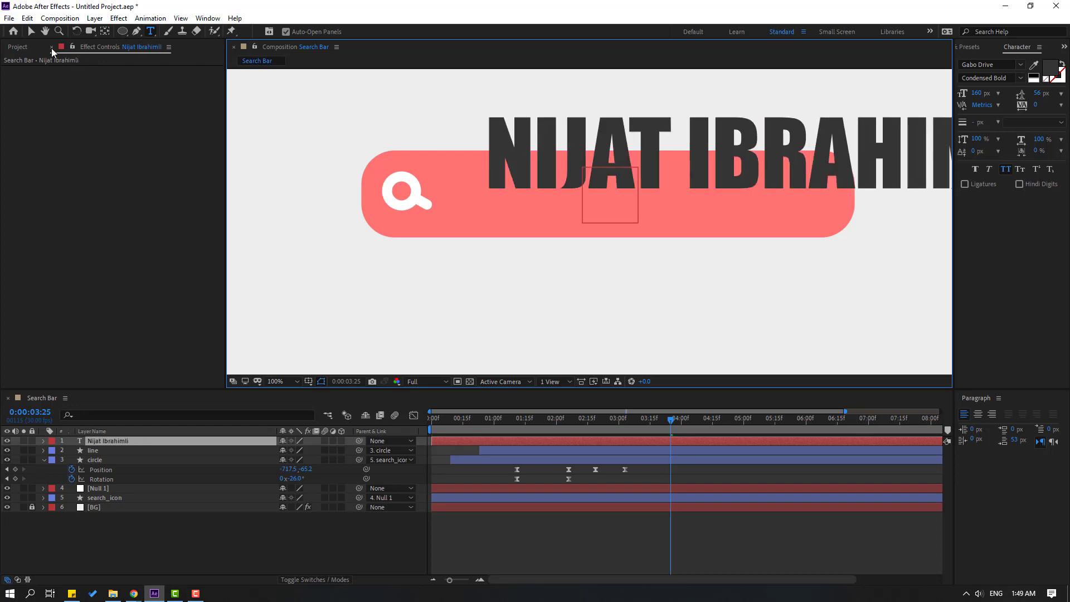
Scale the name's font size down so it fits within the bar's width.
{"action": "left_click", "coordinate": [30, 31]}
{"action": "scroll", "coordinate": [601, 196], "scroll_direction": "down", "scroll_amount": 3}
{"action": "scroll", "coordinate": [639, 215], "scroll_direction": "up", "scroll_amount": 3}
{"action": "key", "text": "space"}
{"action": "left_click_drag", "start_coordinate": [720, 183], "coordinate": [673, 200]}
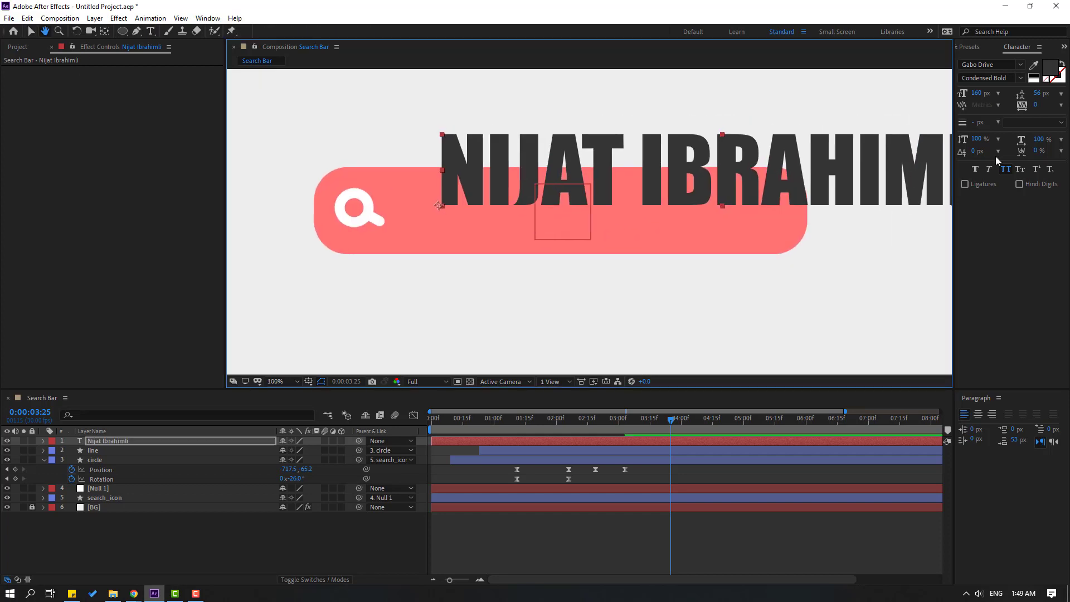
{"action": "left_click_drag", "start_coordinate": [980, 97], "coordinate": [940, 101]}
Colour the name white (FFFFFF) and move it down into the bar's middle.
{"action": "left_click", "coordinate": [1051, 70]}
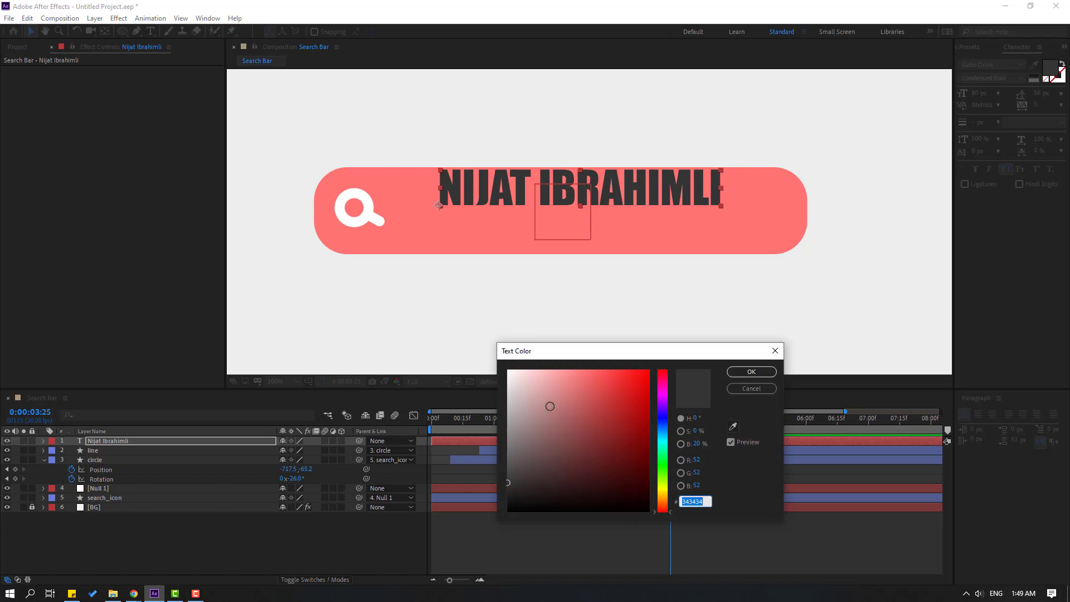
{"action": "left_click", "coordinate": [508, 370]}
{"action": "left_click", "coordinate": [749, 374]}
{"action": "left_click_drag", "start_coordinate": [614, 195], "coordinate": [608, 213]}
Switch the name's font to Kanit and turn off All Caps.
{"action": "left_click", "coordinate": [1020, 65]}
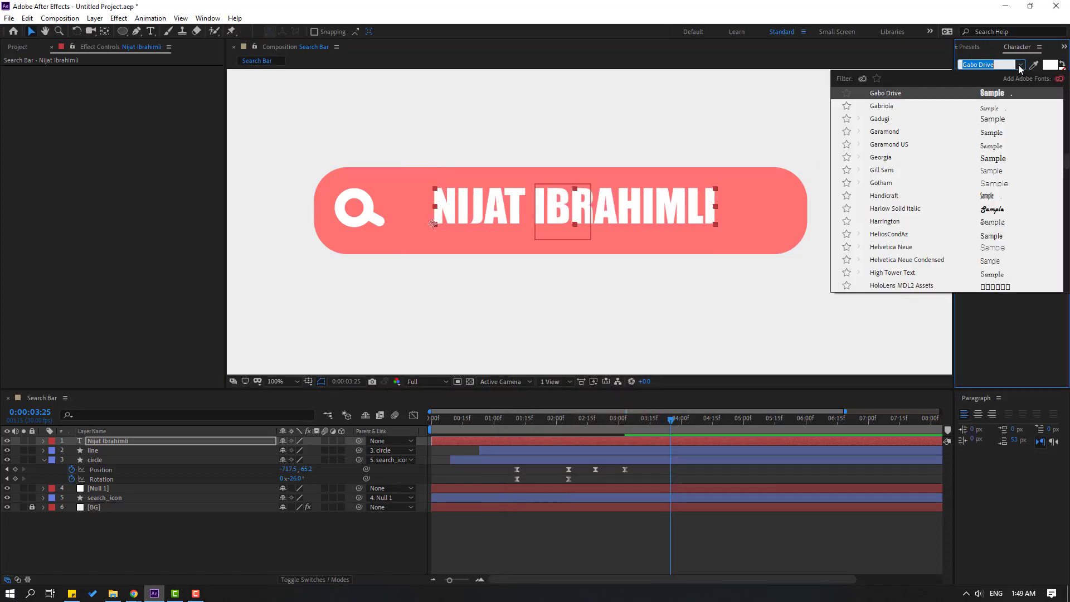
{"action": "scroll", "coordinate": [949, 217], "scroll_direction": "down", "scroll_amount": 3}
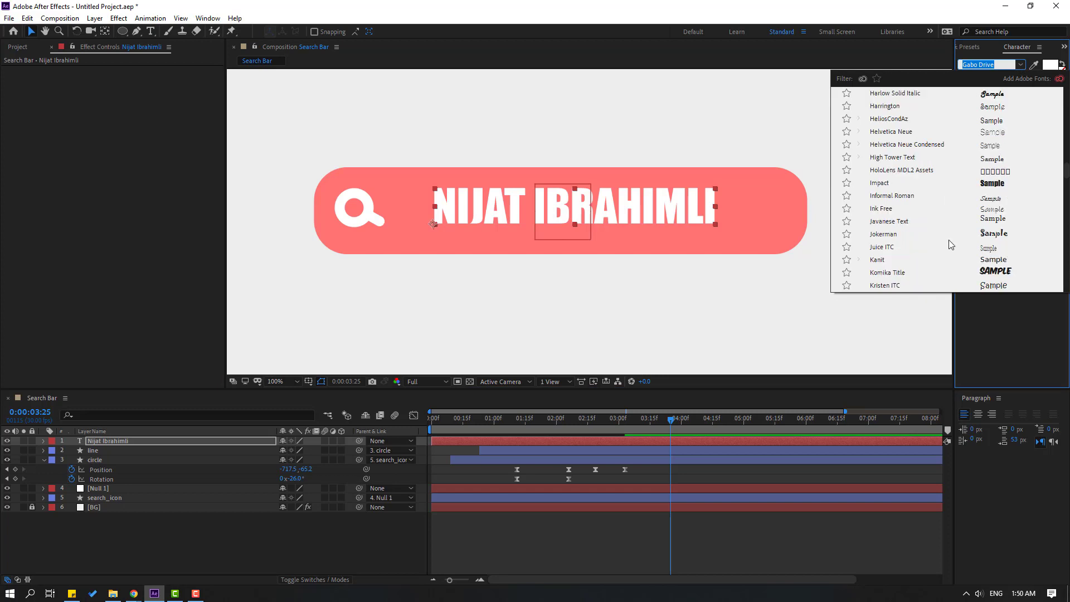
{"action": "left_click", "coordinate": [878, 260]}
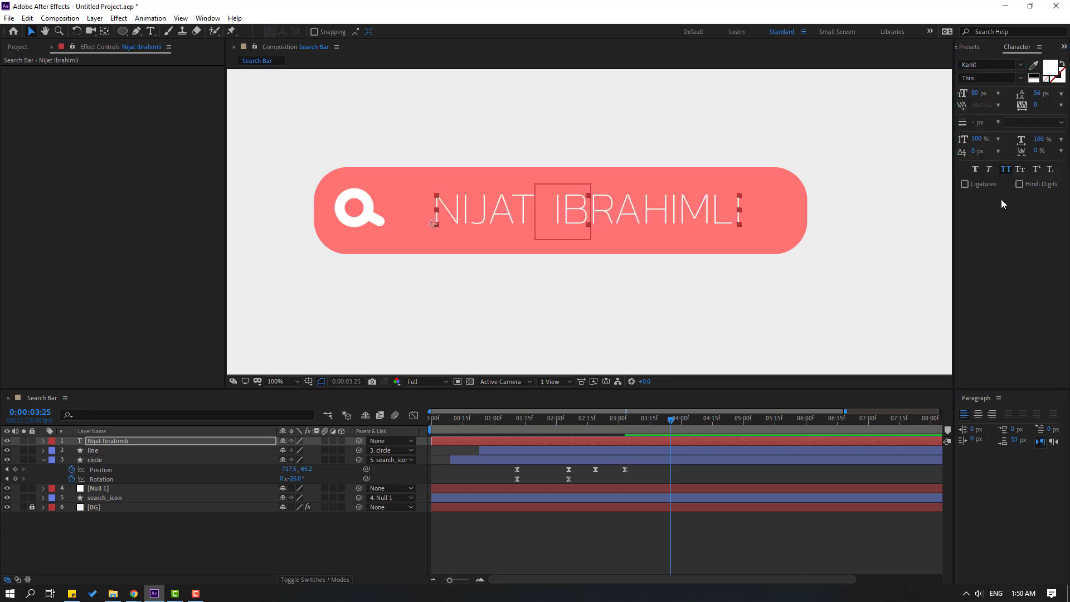
{"action": "left_click", "coordinate": [1007, 173]}
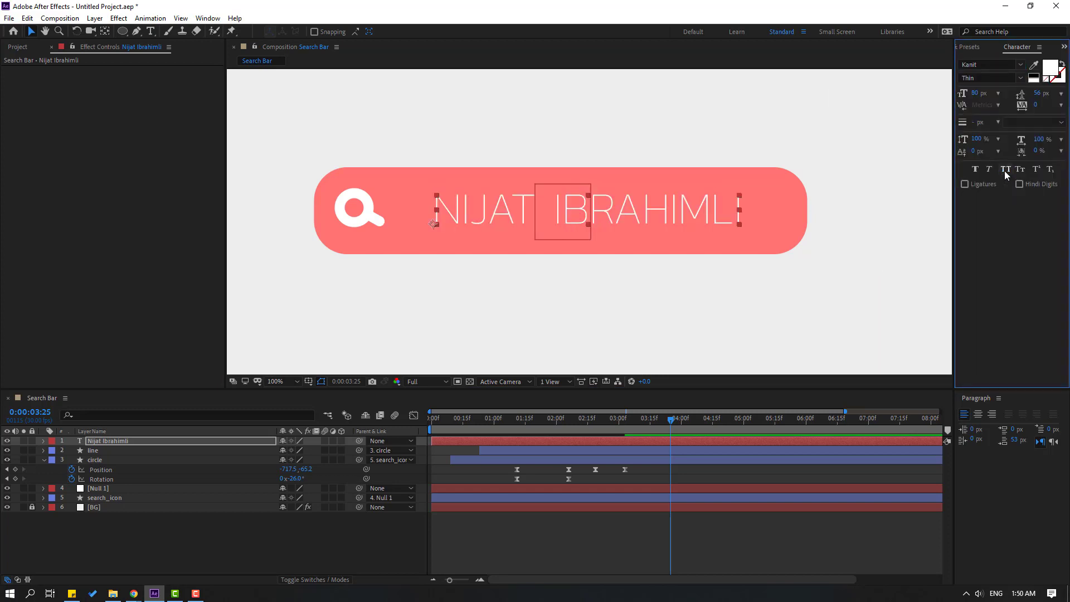
Try Bold and SemiBold, settle on Kanit Medium weight, and nudge the name left.
{"action": "left_click", "coordinate": [1022, 78]}
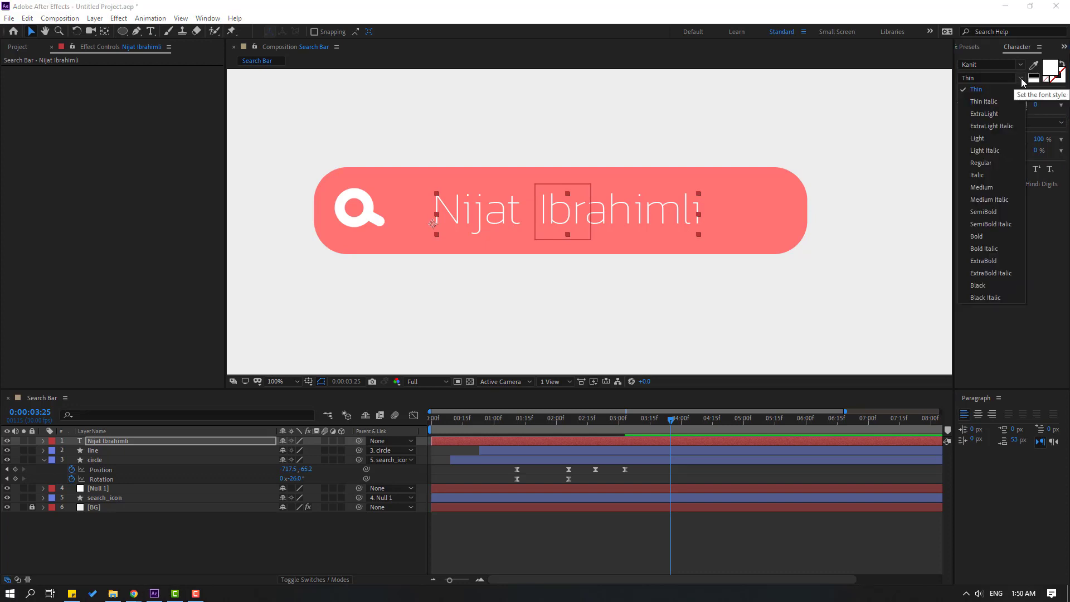
{"action": "left_click", "coordinate": [989, 246]}
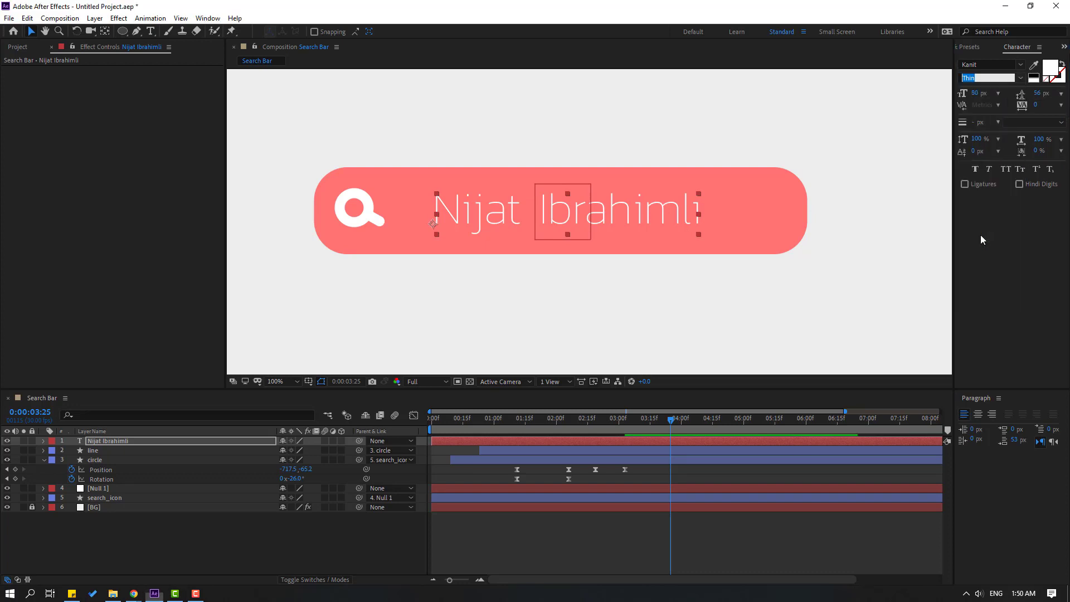
{"action": "left_click", "coordinate": [1021, 79]}
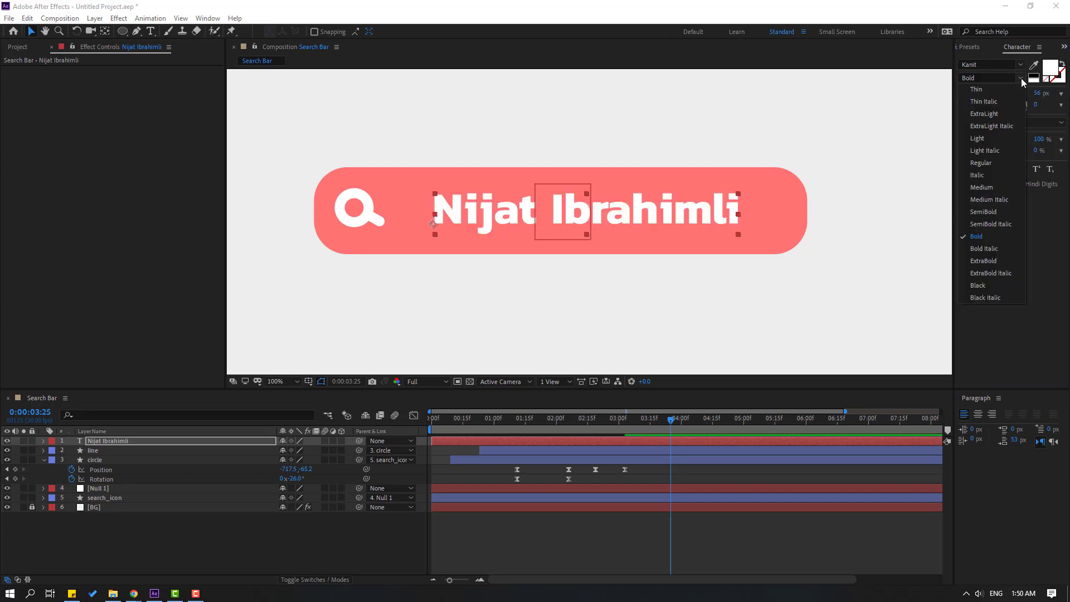
{"action": "left_click", "coordinate": [984, 212]}
{"action": "left_click", "coordinate": [1022, 78]}
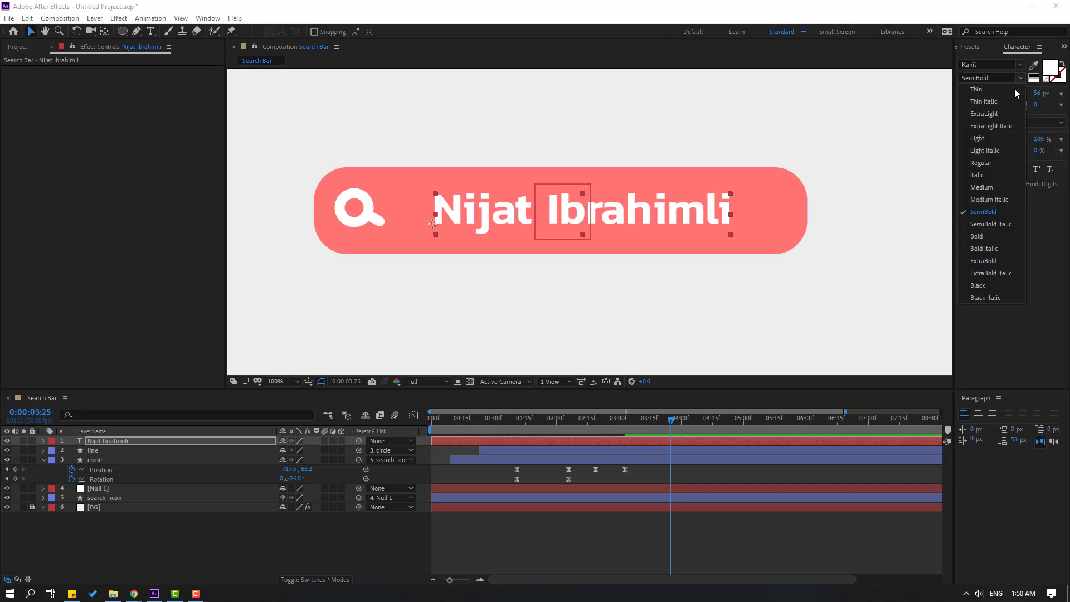
{"action": "left_click", "coordinate": [988, 188]}
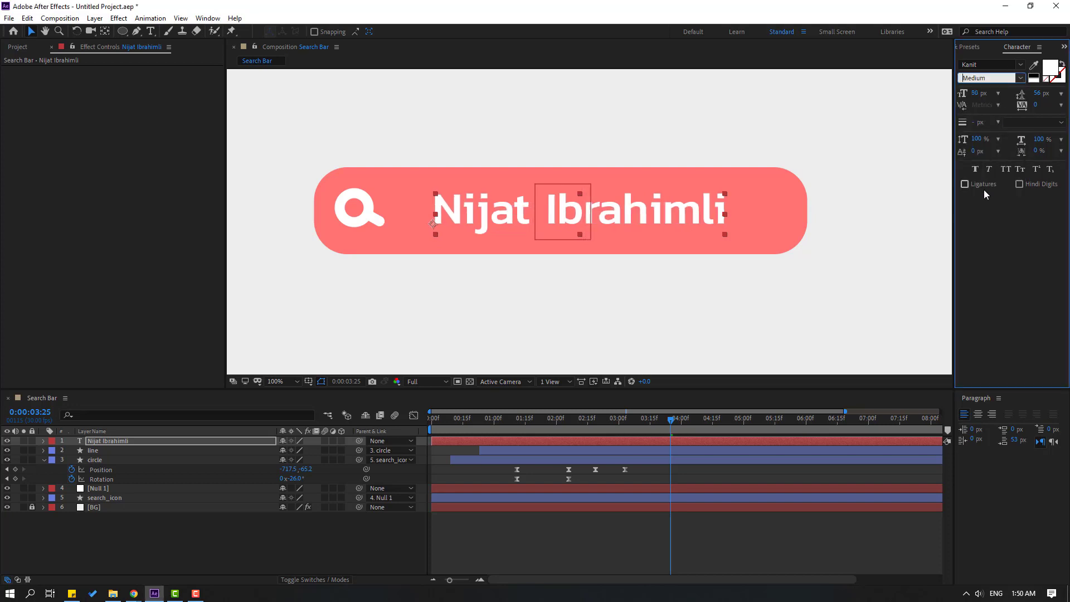
{"action": "left_click", "coordinate": [478, 217]}
{"action": "key", "text": "shift+Left"}
{"action": "key", "text": "shift+Left"}
{"action": "key", "text": "shift+Left"}
{"action": "key", "text": "shift+Left"}
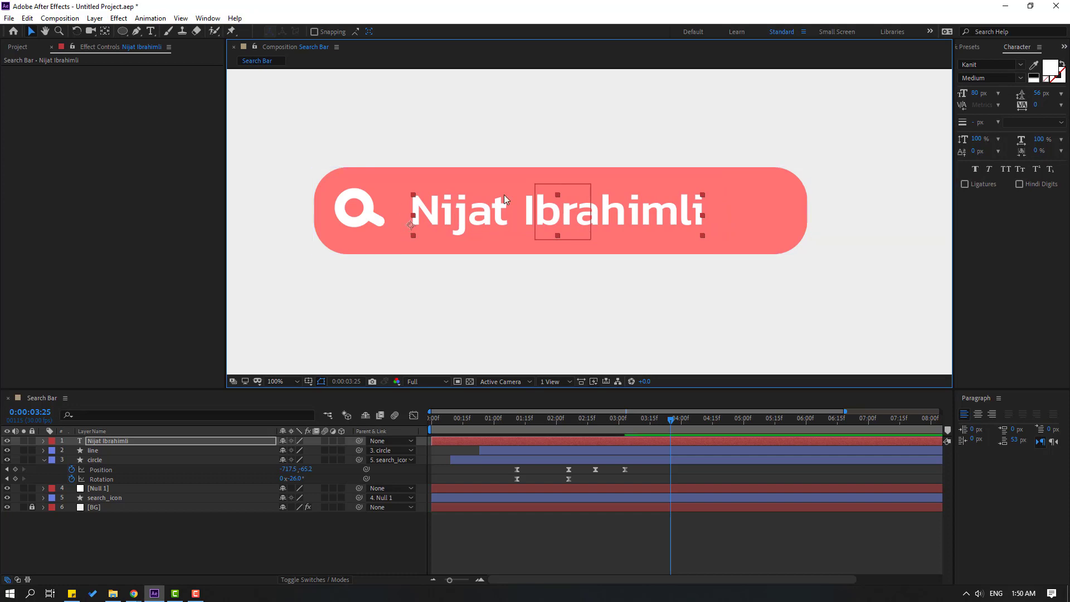
Apply the Word Processor preset, found by searching 'word', to the name layer.
{"action": "left_click", "coordinate": [968, 49]}
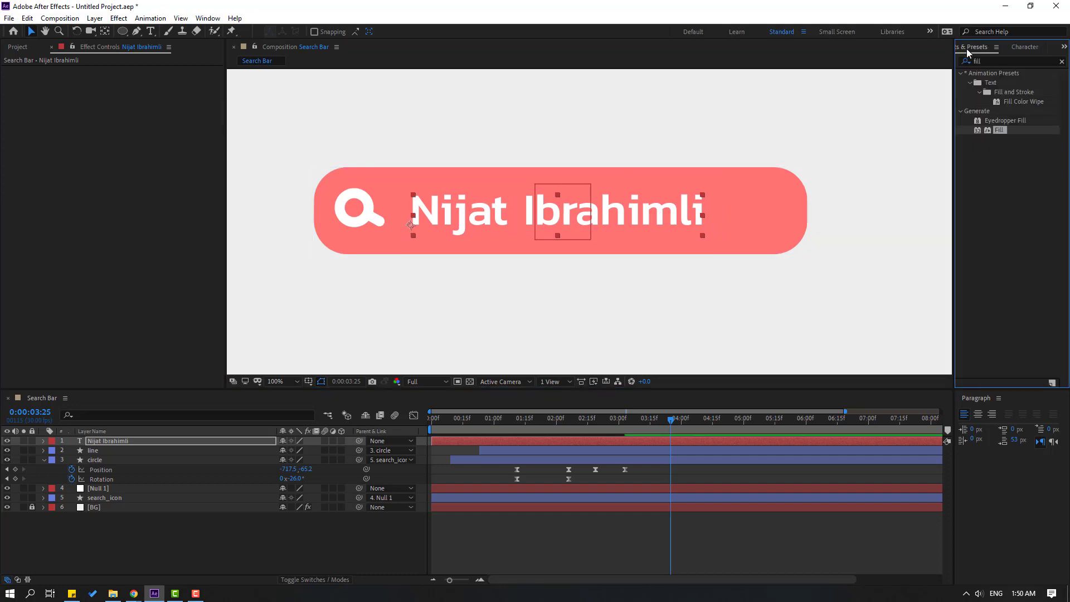
{"action": "left_click", "coordinate": [996, 59]}
{"action": "type", "text": "word"}
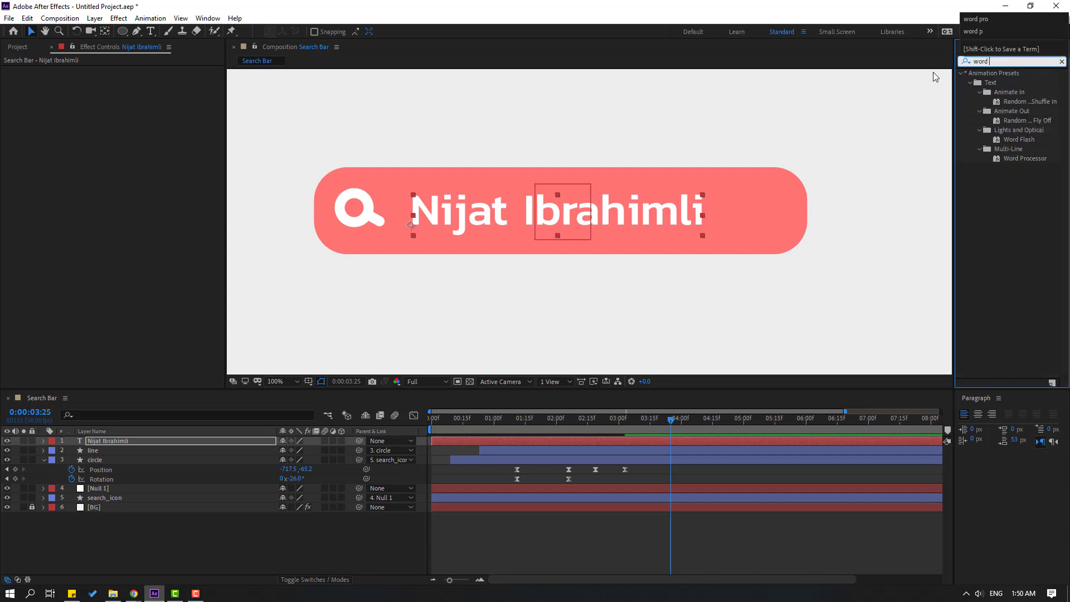
{"action": "left_click", "coordinate": [1016, 159]}
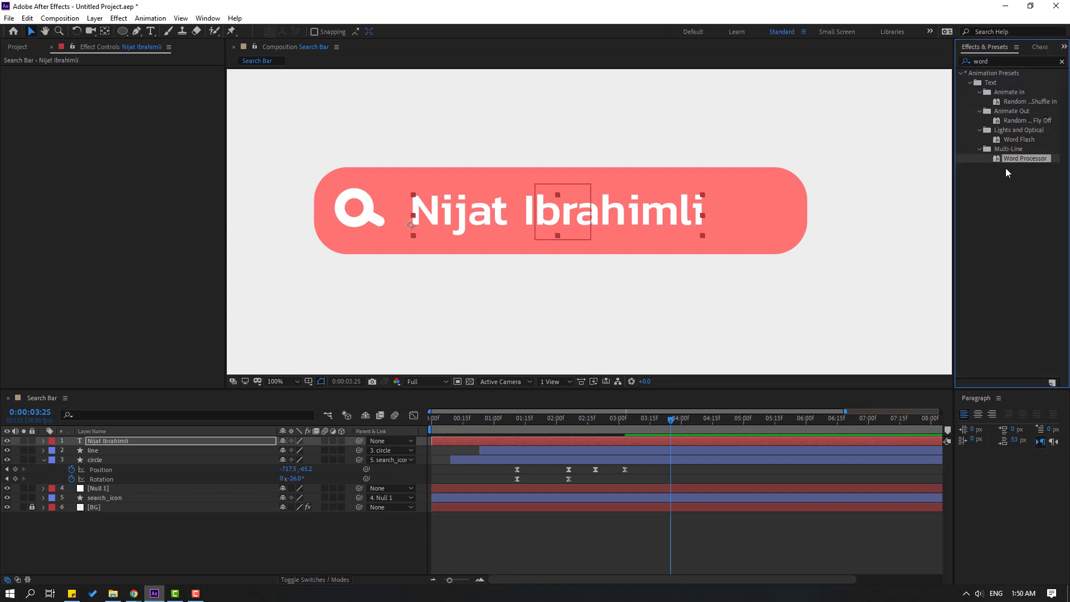
{"action": "left_click_drag", "start_coordinate": [991, 216], "coordinate": [86, 442]}
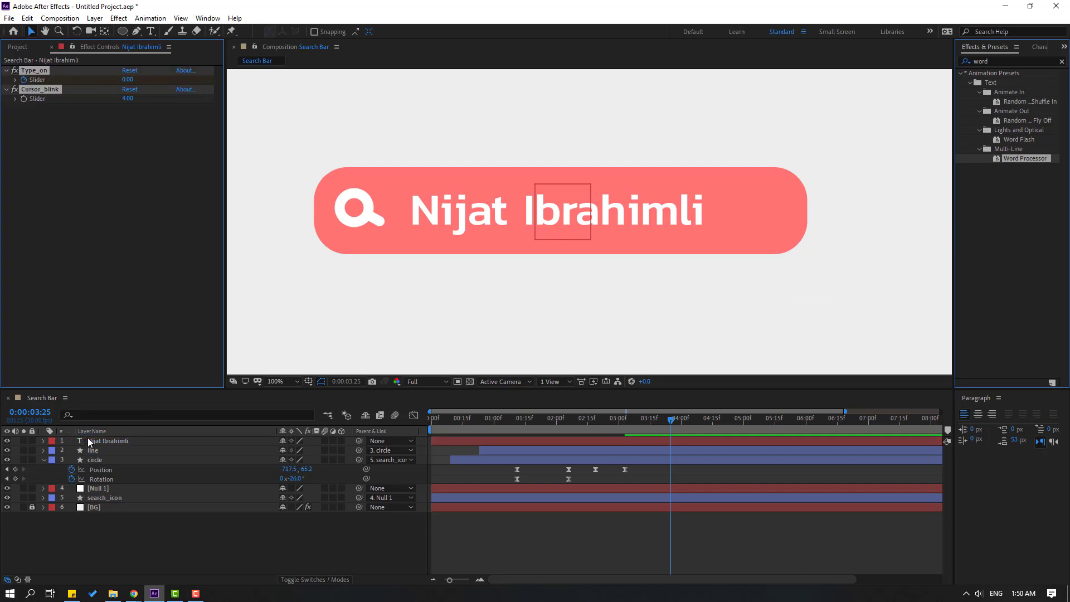
{"action": "left_click_drag", "start_coordinate": [460, 424], "coordinate": [678, 422]}
{"action": "key", "text": "u"}
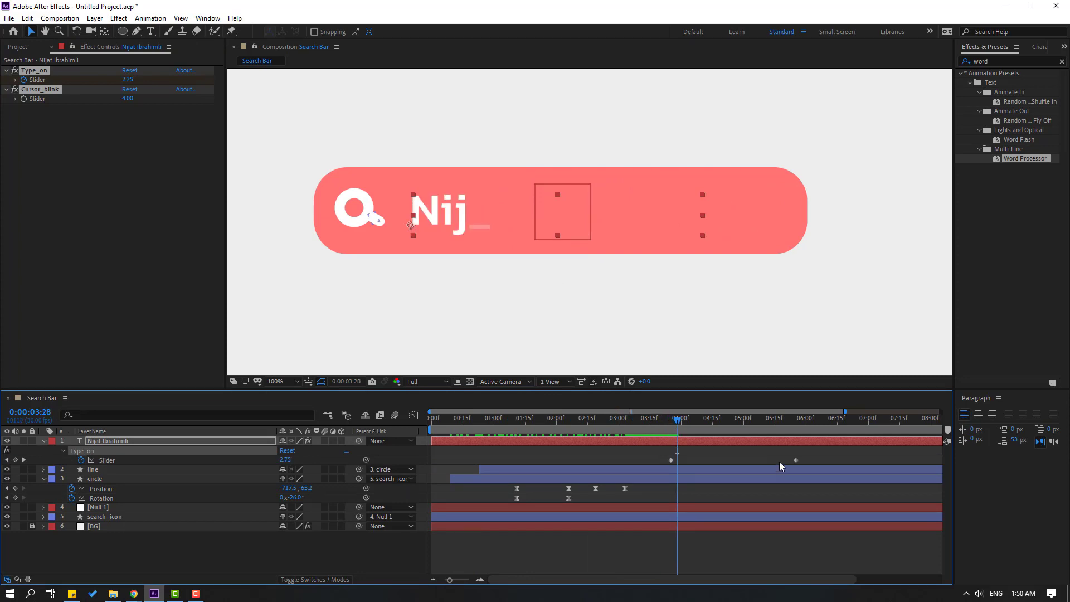
Retime the Type_on Slider keyframes to start as the roll-in ends, and preview.
{"action": "left_click_drag", "start_coordinate": [811, 457], "coordinate": [481, 460]}
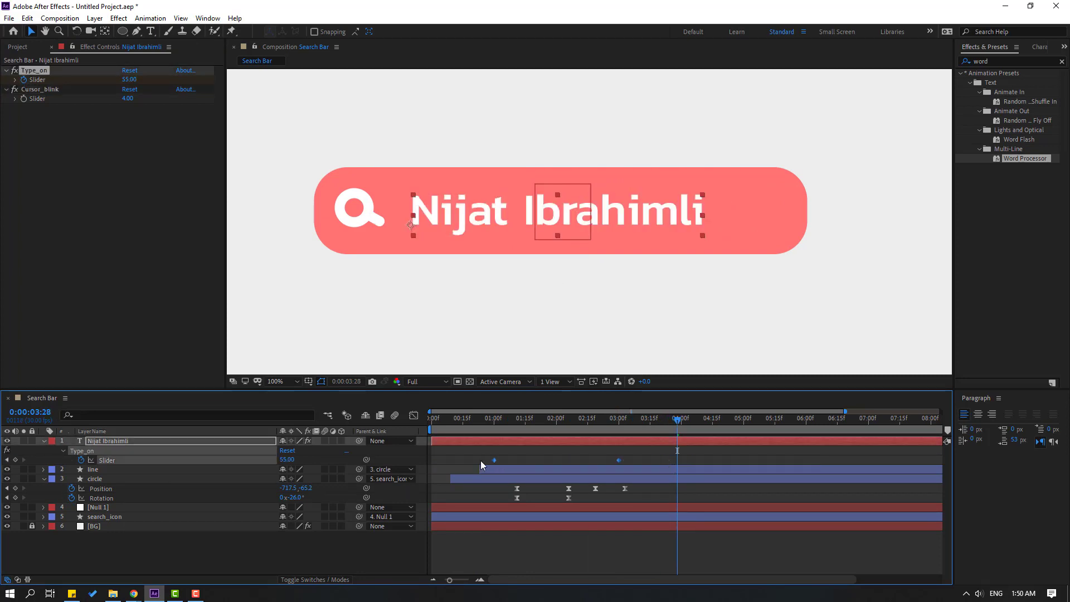
{"action": "left_click_drag", "start_coordinate": [453, 418], "coordinate": [637, 423]}
{"action": "left_click", "coordinate": [579, 263]}
{"action": "key", "text": "space"}
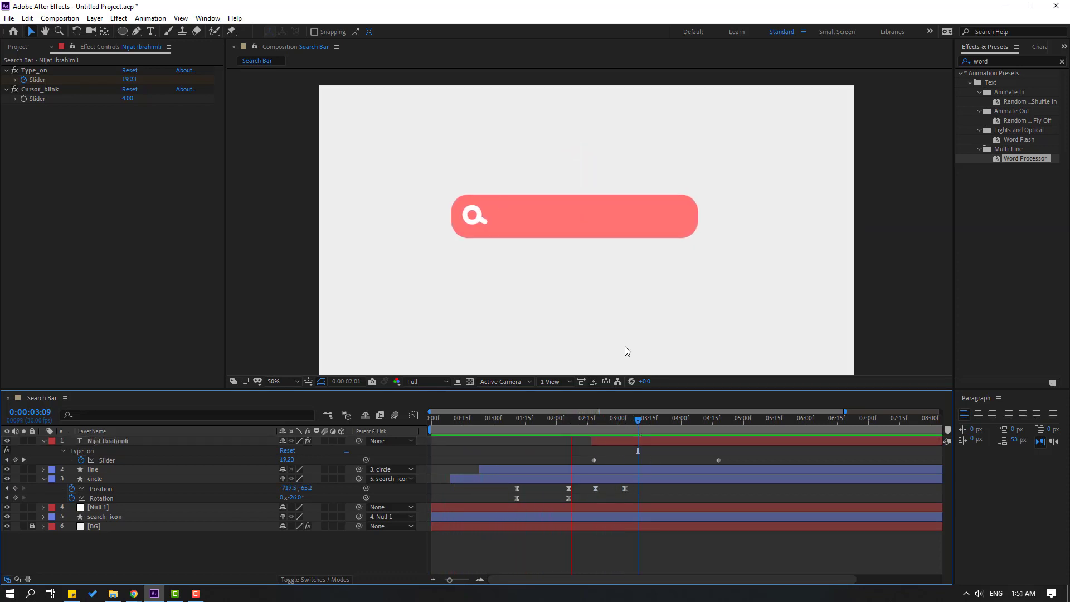
{"action": "left_click_drag", "start_coordinate": [644, 420], "coordinate": [608, 421]}
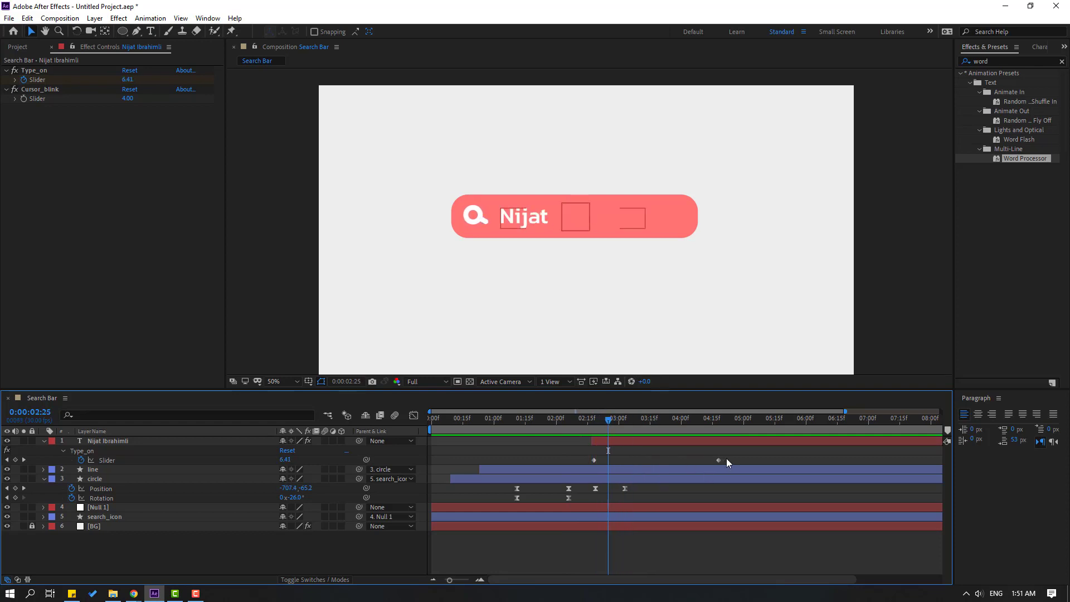
Stretch the typing to finish later and preview from about 2 seconds.
{"action": "left_click_drag", "start_coordinate": [719, 460], "coordinate": [818, 456]}
{"action": "left_click_drag", "start_coordinate": [432, 430], "coordinate": [567, 430]}
{"action": "key", "text": "space"}
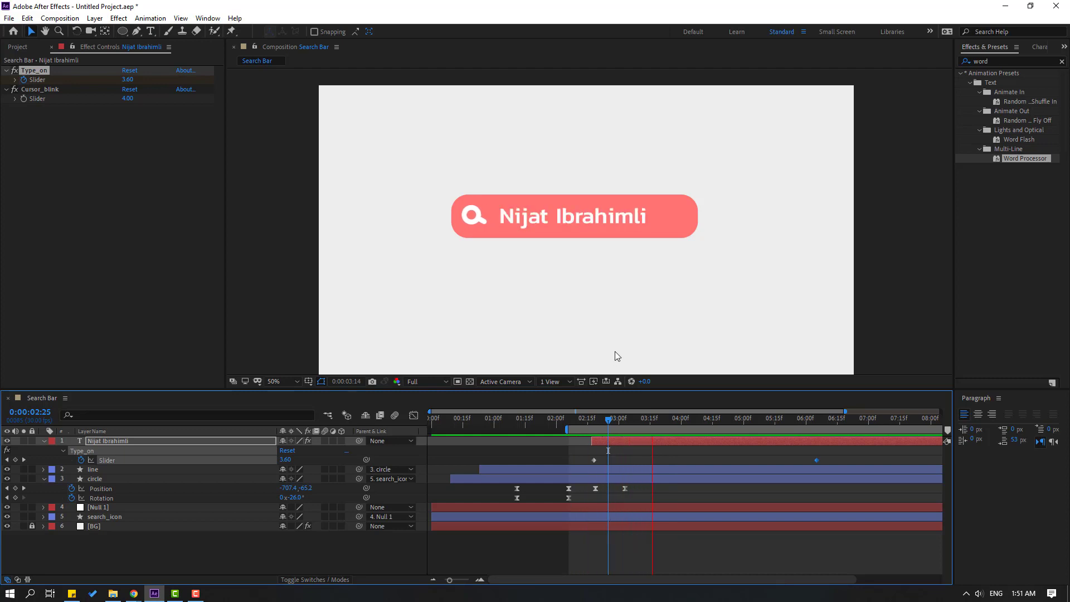
{"action": "left_click_drag", "start_coordinate": [608, 421], "coordinate": [703, 422]}
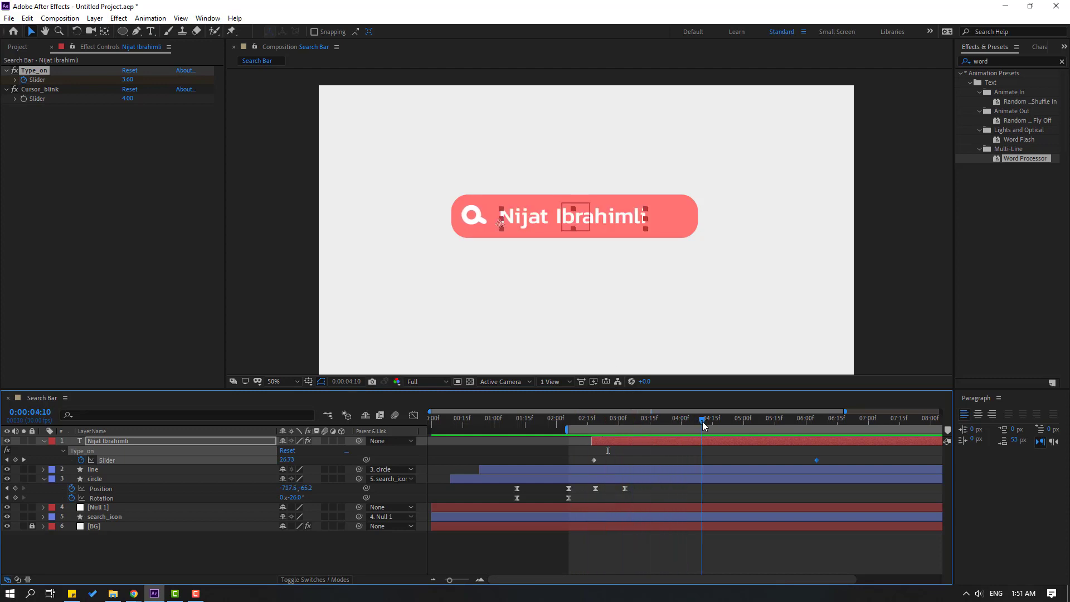
{"action": "left_click", "coordinate": [238, 556]}
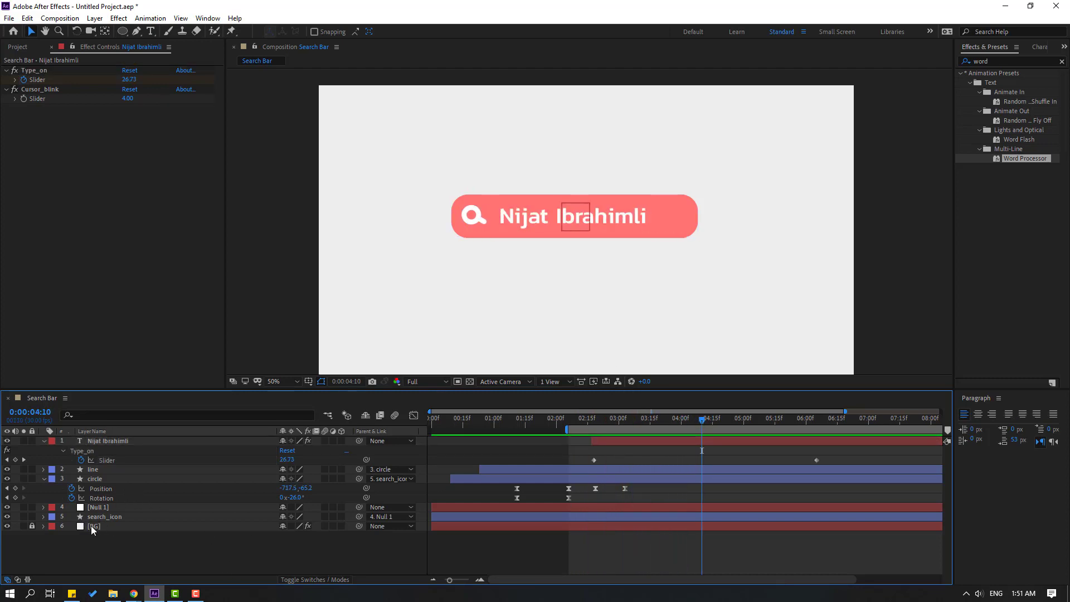
Keyframe the bar's Size at 3:23 and grow it to 1475×742 at 4:28.
{"action": "left_click", "coordinate": [52, 518]}
{"action": "left_click", "coordinate": [44, 518]}
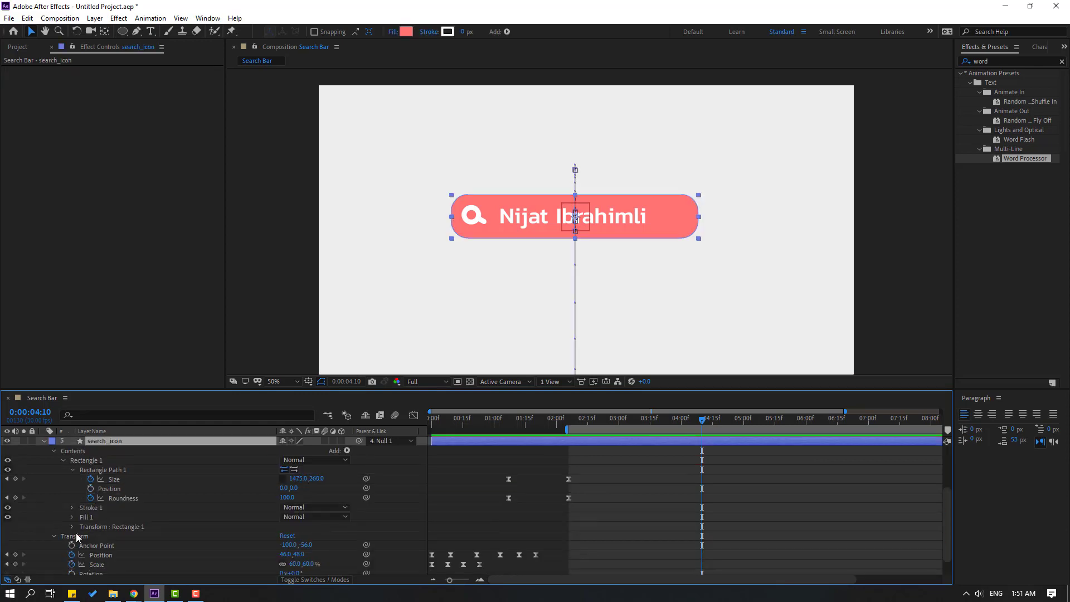
{"action": "left_click", "coordinate": [54, 535]}
{"action": "left_click_drag", "start_coordinate": [637, 422], "coordinate": [667, 423]}
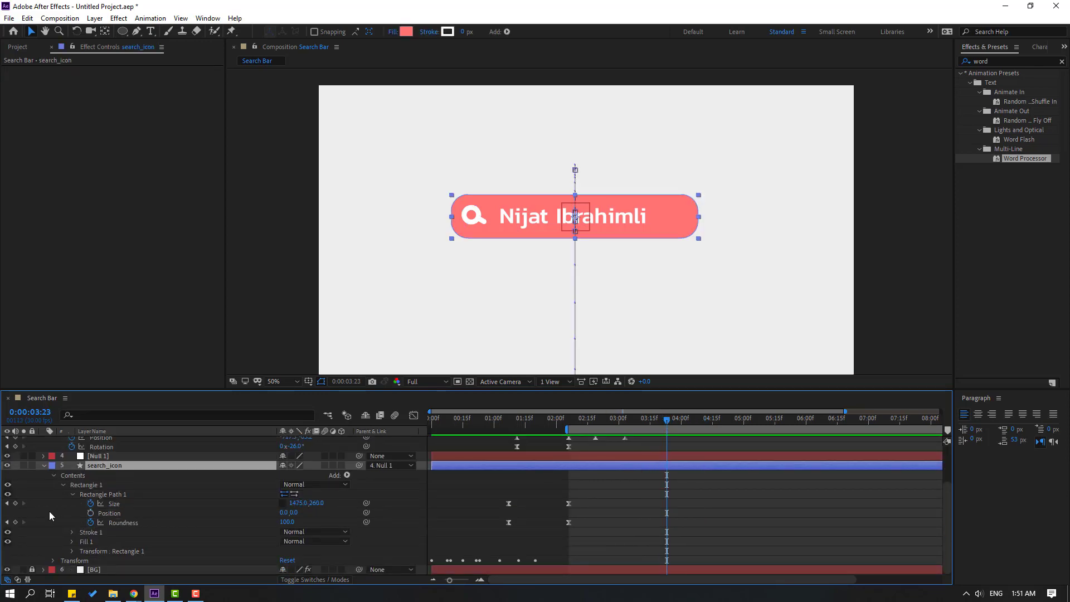
{"action": "left_click", "coordinate": [15, 503]}
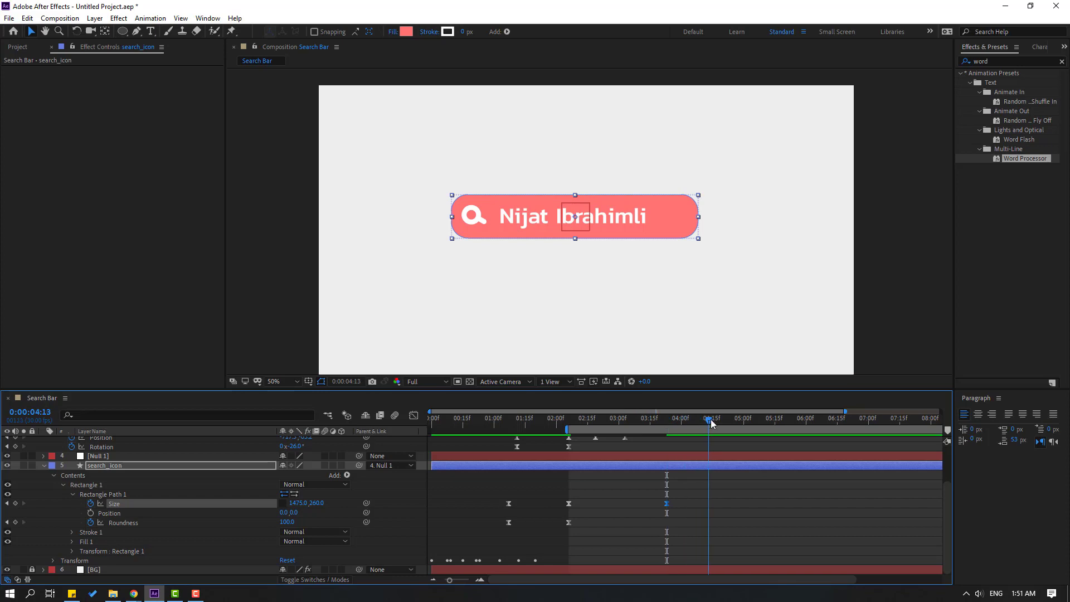
{"action": "left_click_drag", "start_coordinate": [711, 424], "coordinate": [742, 424]}
{"action": "left_click_drag", "start_coordinate": [319, 507], "coordinate": [742, 429]}
Keyframe the corner Roundness, raising it from 100 to 156 by 4:28.
{"action": "left_click", "coordinate": [15, 522]}
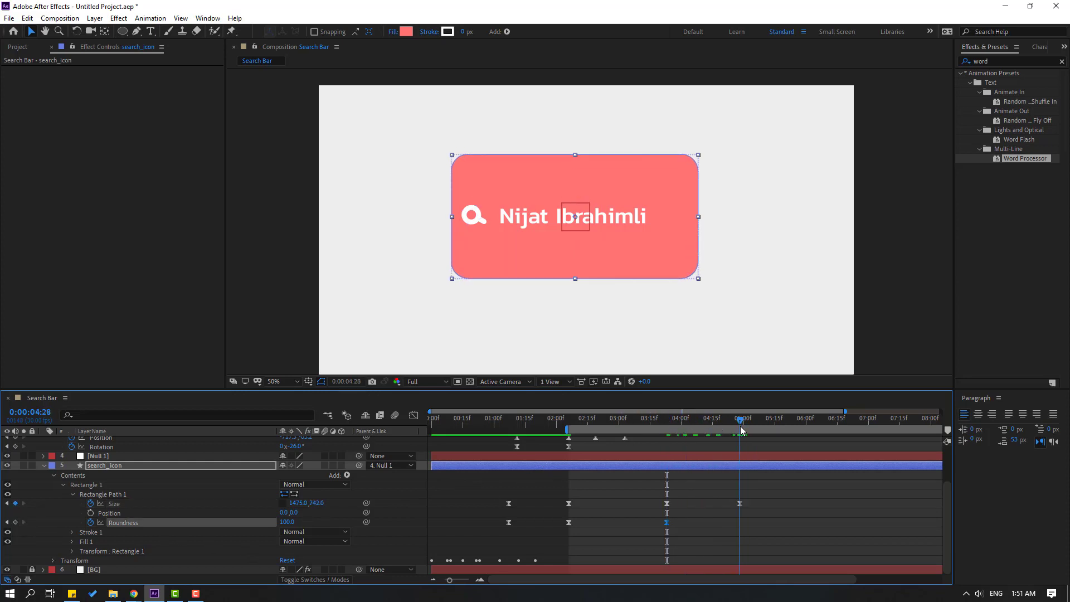
{"action": "left_click_drag", "start_coordinate": [289, 524], "coordinate": [296, 522]}
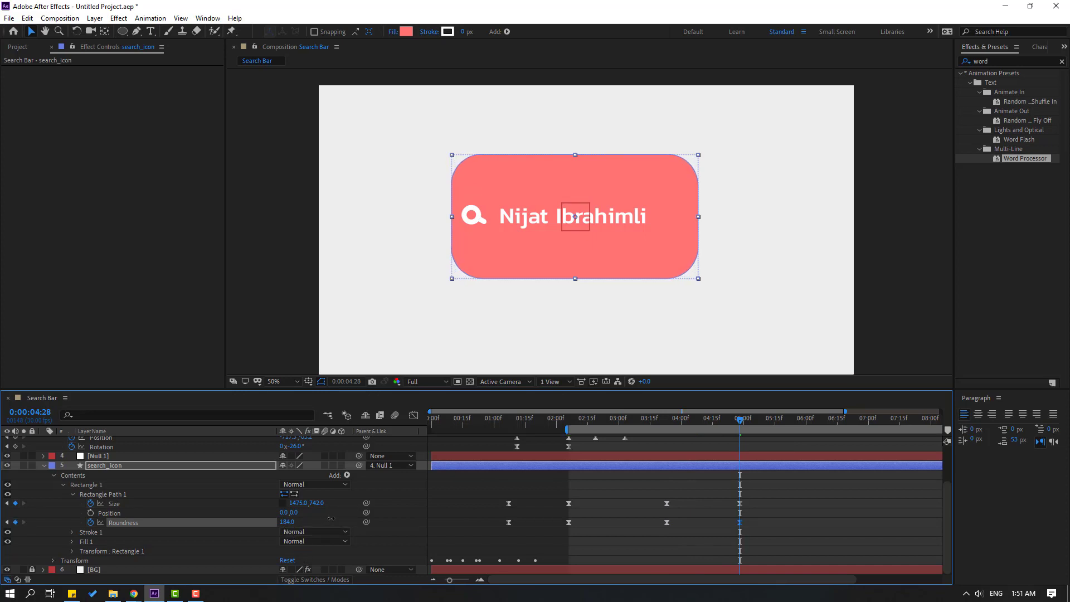
{"action": "left_click_drag", "start_coordinate": [338, 515], "coordinate": [315, 521]}
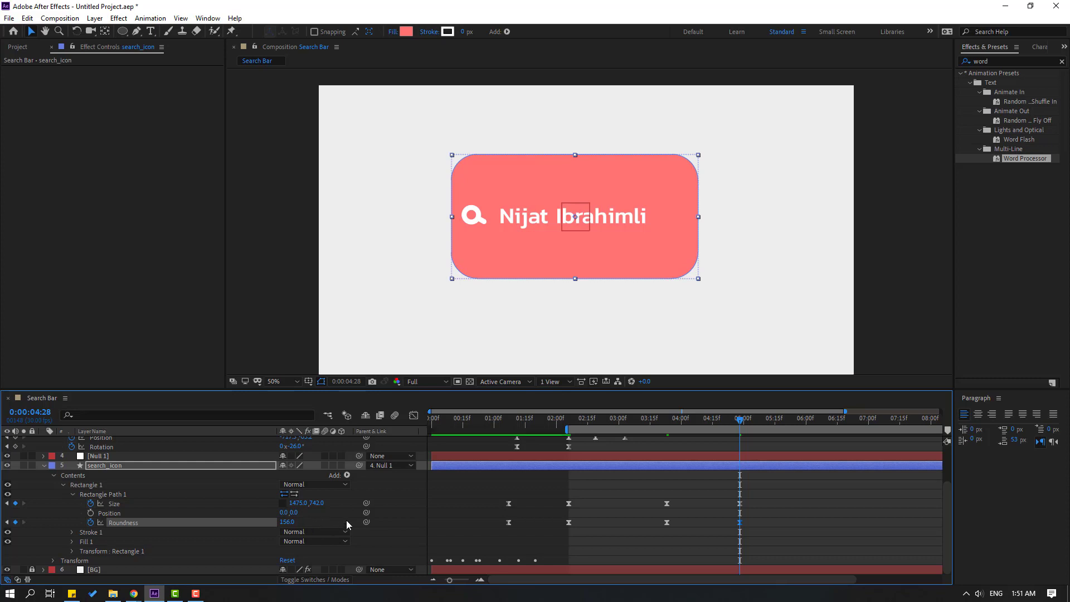
{"action": "left_click_drag", "start_coordinate": [711, 422], "coordinate": [669, 427]}
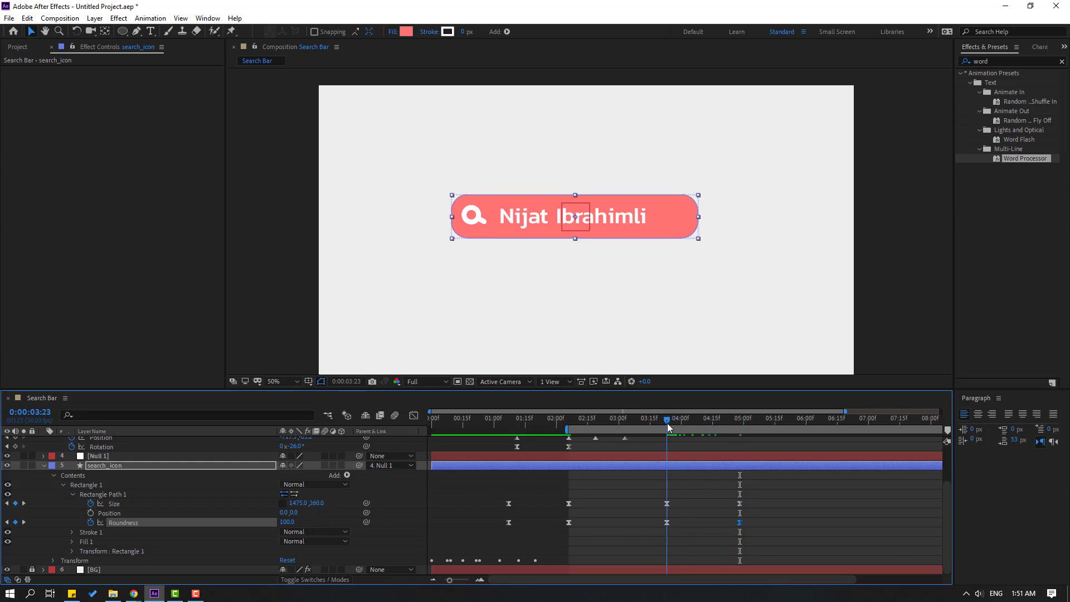
Keyframe Null 1 Position at 3:23 and move it down to Y 590 at 4:28.
{"action": "left_click", "coordinate": [140, 456]}
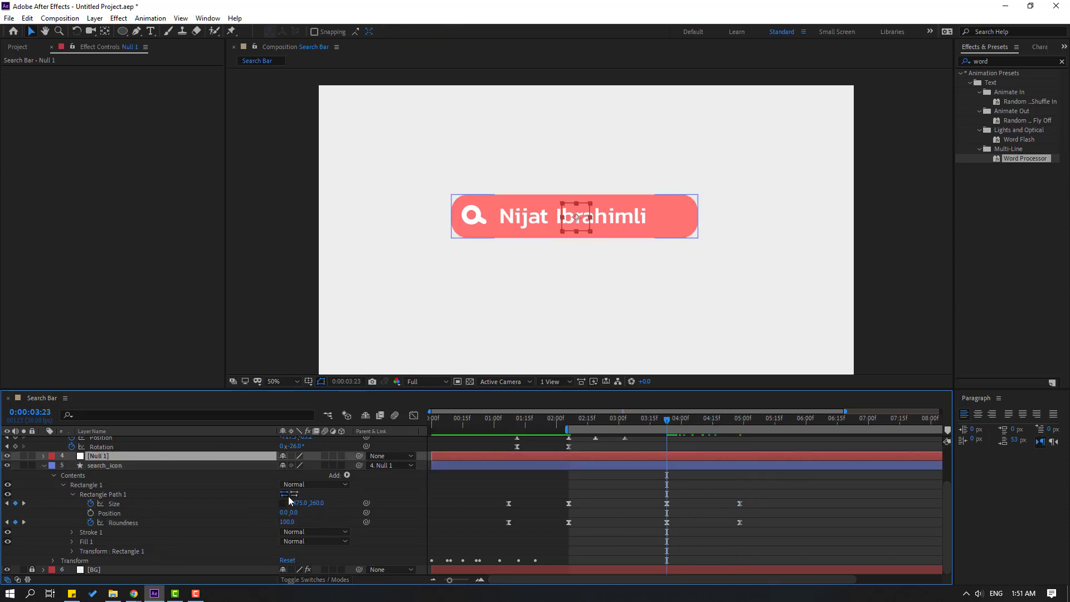
{"action": "key", "text": "p"}
{"action": "left_click", "coordinate": [72, 465]}
{"action": "left_click_drag", "start_coordinate": [667, 421], "coordinate": [743, 429]}
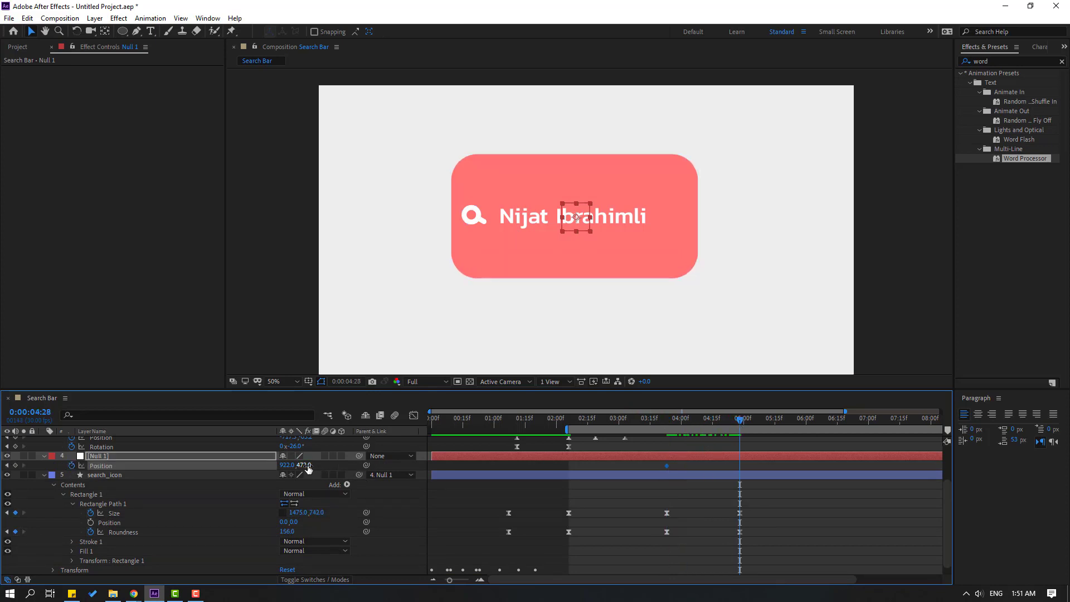
{"action": "left_click_drag", "start_coordinate": [309, 466], "coordinate": [377, 464]}
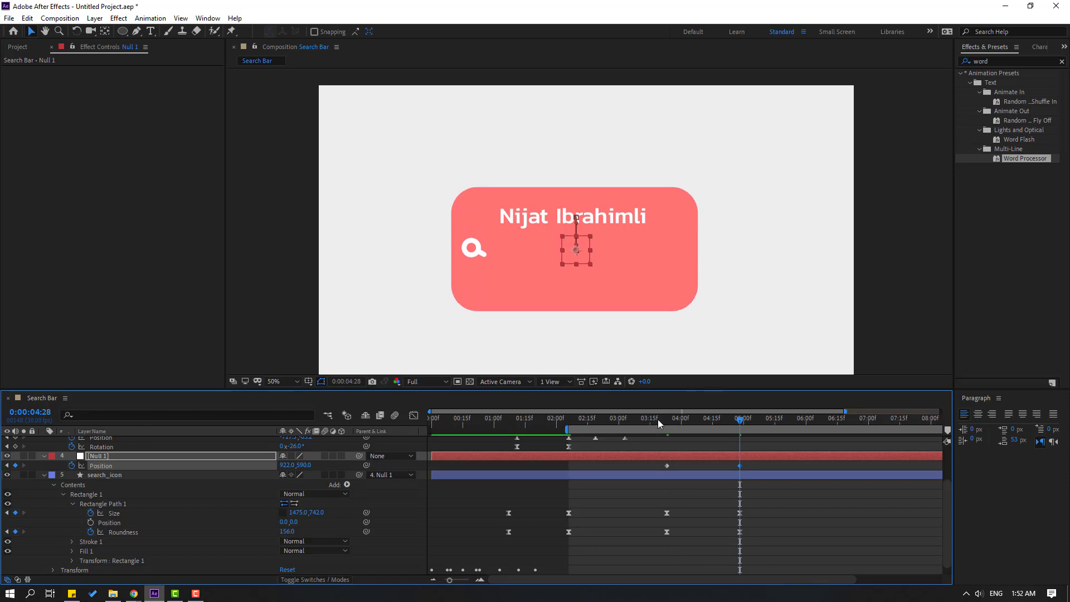
{"action": "mouse_move", "coordinate": [657, 419]}
{"action": "left_mouse_down"}
{"action": "mouse_move", "coordinate": [754, 413]}
{"action": "mouse_move", "coordinate": [675, 424]}
{"action": "left_mouse_up"}
{"action": "scroll", "coordinate": [145, 498], "scroll_direction": "up", "scroll_amount": 3}
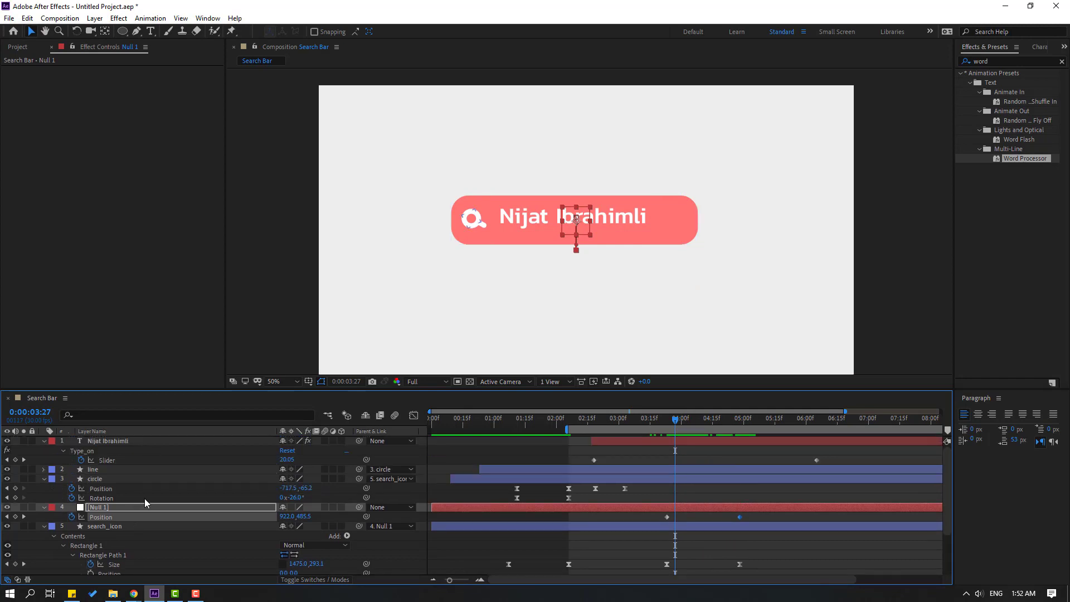
Keyframe the circle's Position and raise the magnifier to Y -242.2 beside the name.
{"action": "left_click", "coordinate": [104, 478]}
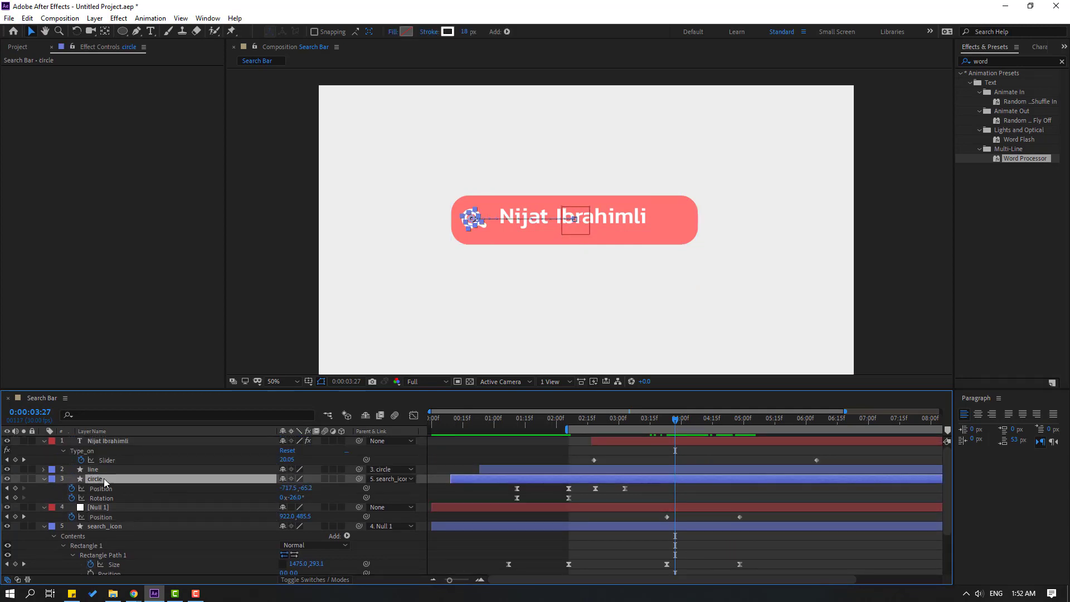
{"action": "left_click_drag", "start_coordinate": [677, 424], "coordinate": [740, 424]}
{"action": "left_click", "coordinate": [15, 488]}
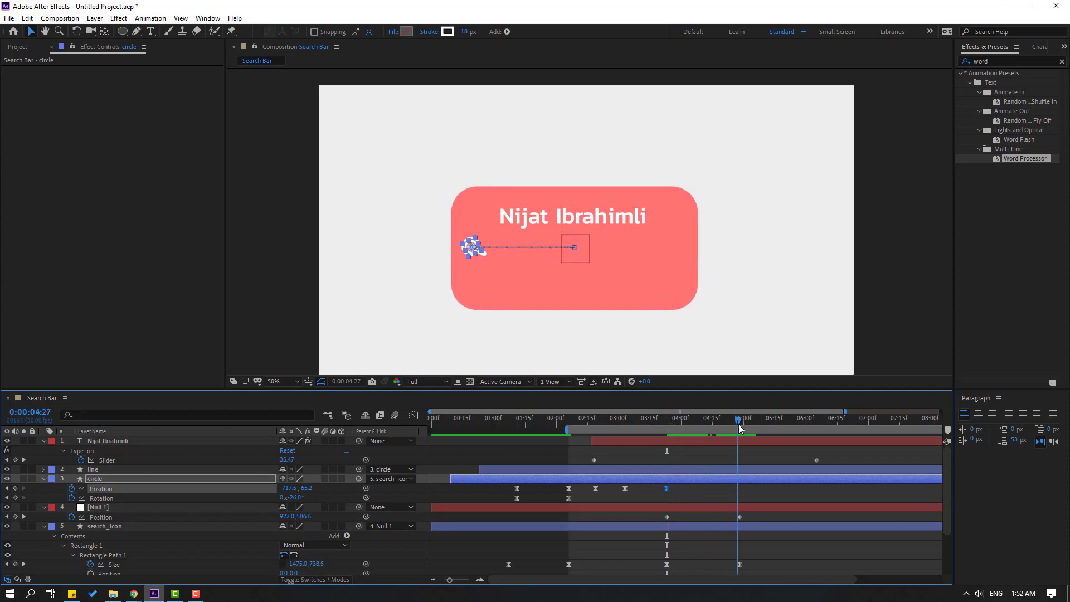
{"action": "left_click_drag", "start_coordinate": [305, 487], "coordinate": [209, 489]}
{"action": "left_click", "coordinate": [765, 494]}
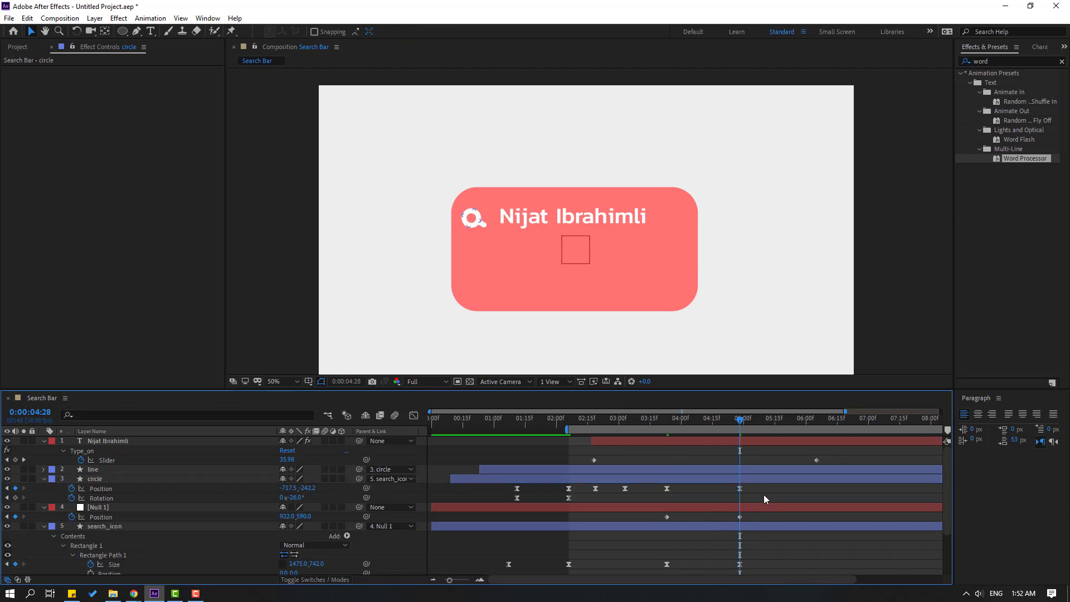
Preview the animation up to 4:28, then select the search_icon layer.
{"action": "key", "text": "space"}
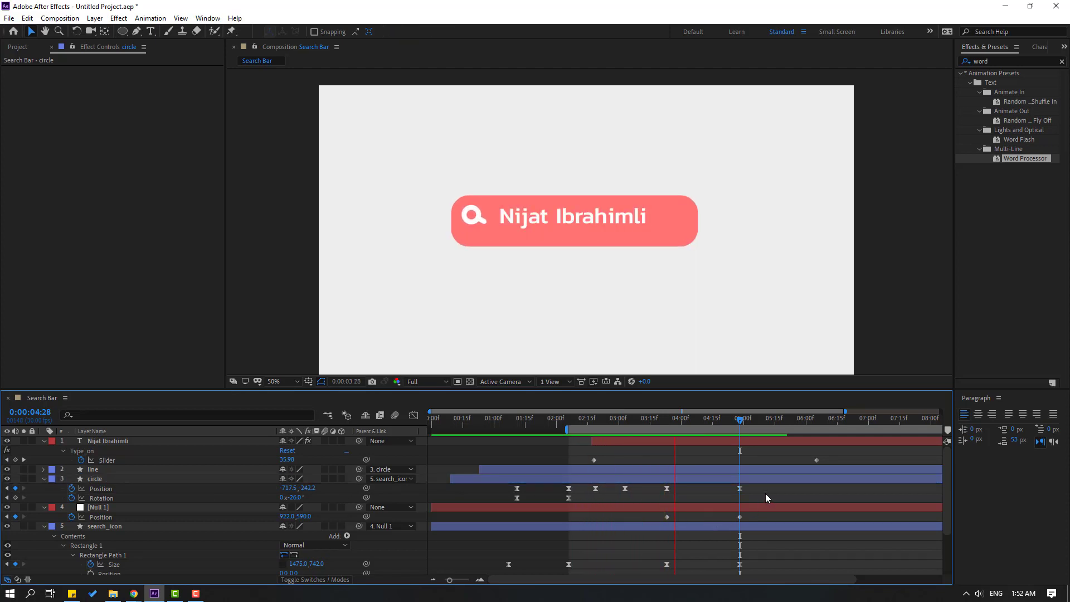
{"action": "left_click", "coordinate": [715, 442]}
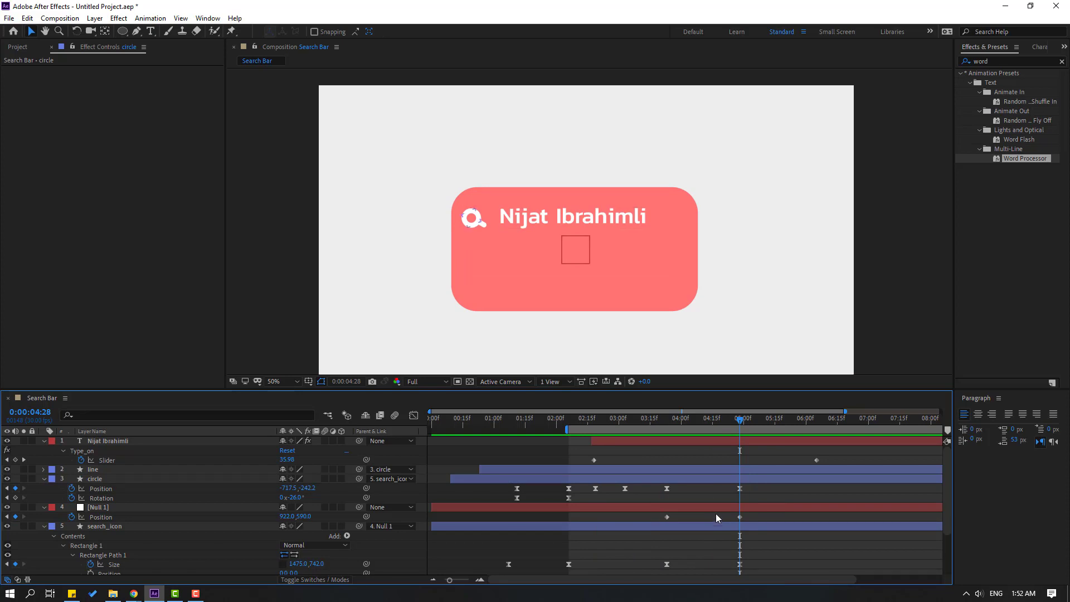
{"action": "left_click", "coordinate": [745, 527]}
{"action": "scroll", "coordinate": [745, 524], "scroll_direction": "down", "scroll_amount": 2}
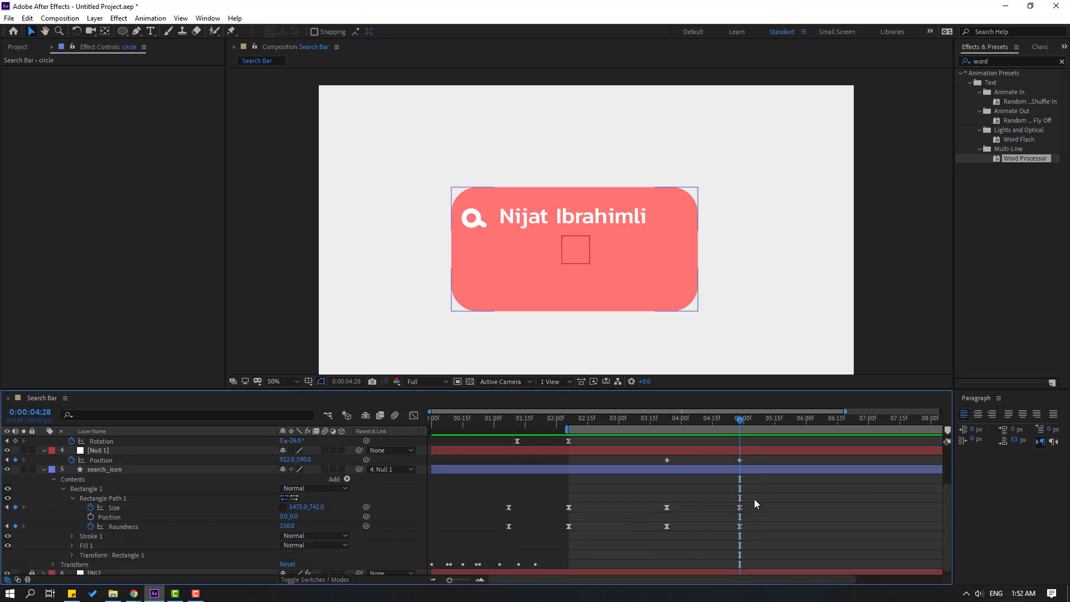
Ease the bar's Size keyframes in the speed graph and preview the expansion.
{"action": "left_click_drag", "start_coordinate": [756, 501], "coordinate": [657, 509]}
{"action": "key", "text": "shift+F3"}
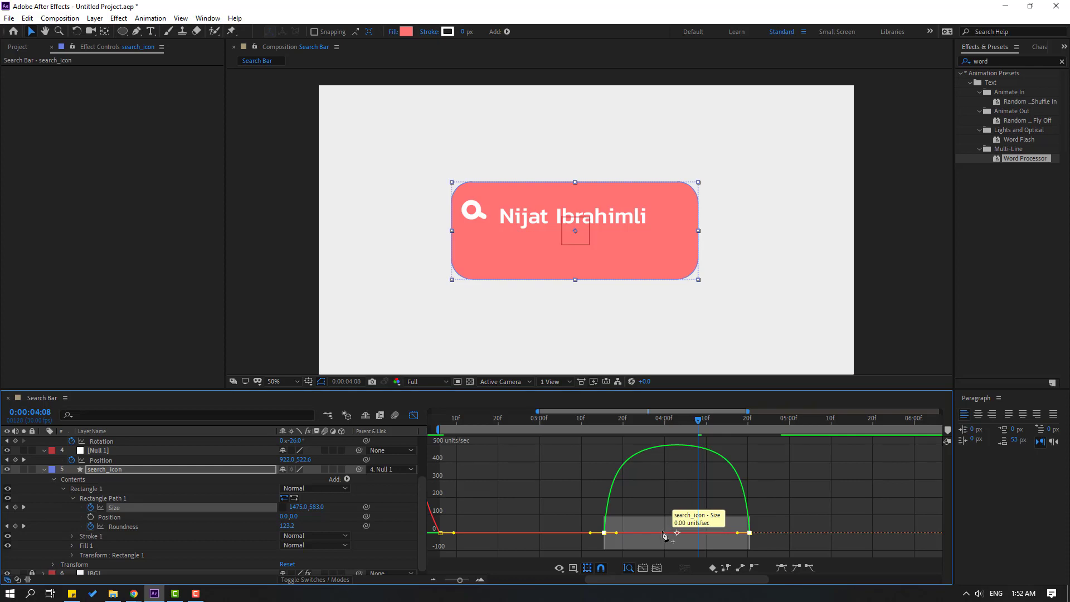
{"action": "key", "text": "ctrl+z"}
{"action": "left_click_drag", "start_coordinate": [663, 512], "coordinate": [685, 555]}
{"action": "left_click_drag", "start_coordinate": [769, 550], "coordinate": [725, 555]}
{"action": "key", "text": "minus"}
{"action": "key", "text": "space"}
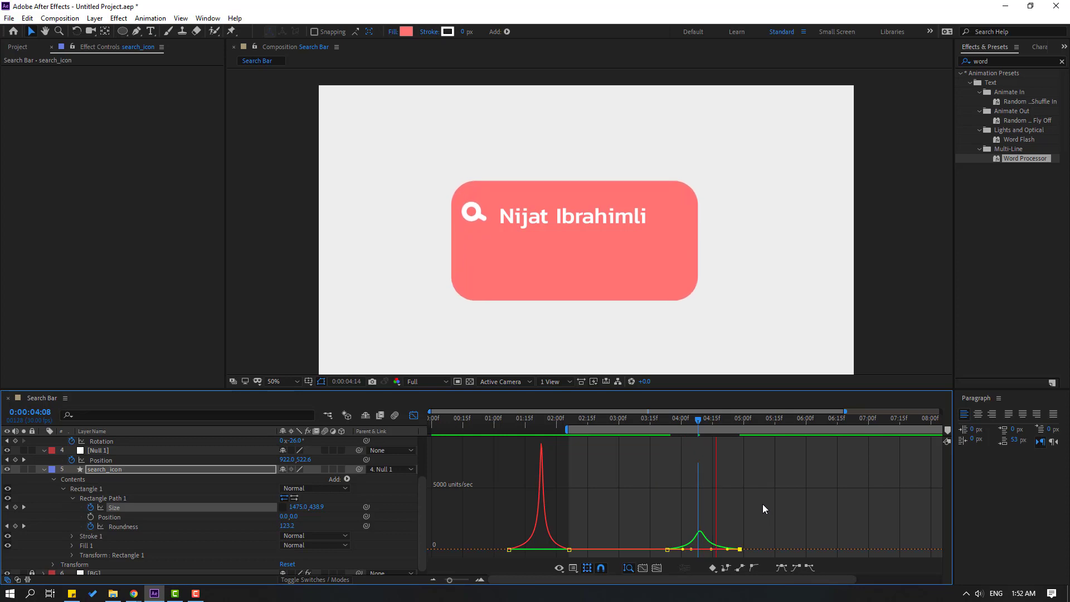
{"action": "key", "text": "space"}
Ease the Roundness keyframes' speed curve, then preview from about 3:10.
{"action": "left_click", "coordinate": [413, 416]}
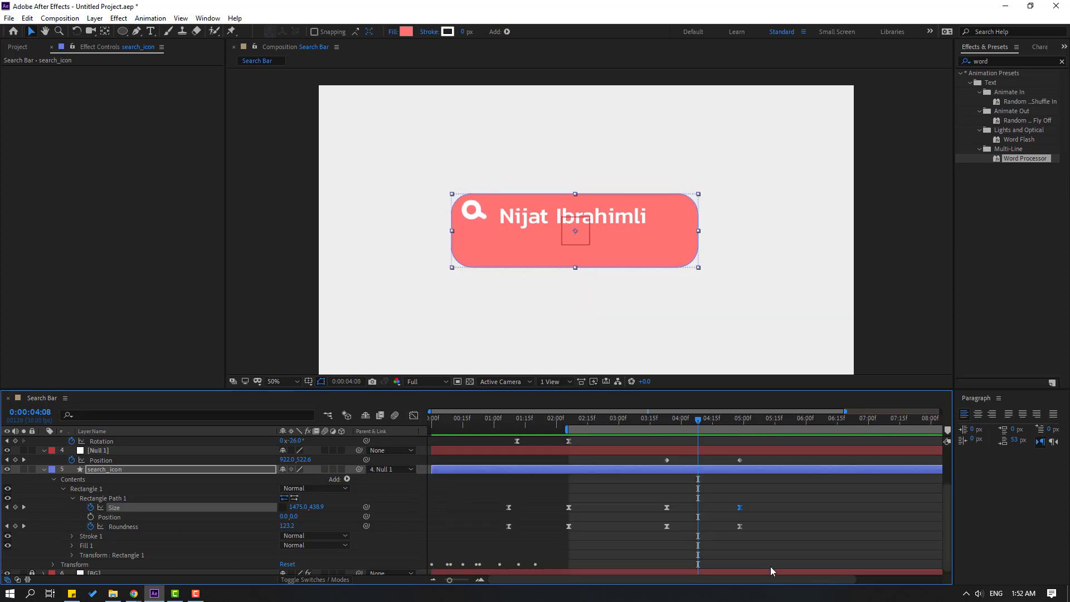
{"action": "left_click_drag", "start_coordinate": [750, 528], "coordinate": [647, 554]}
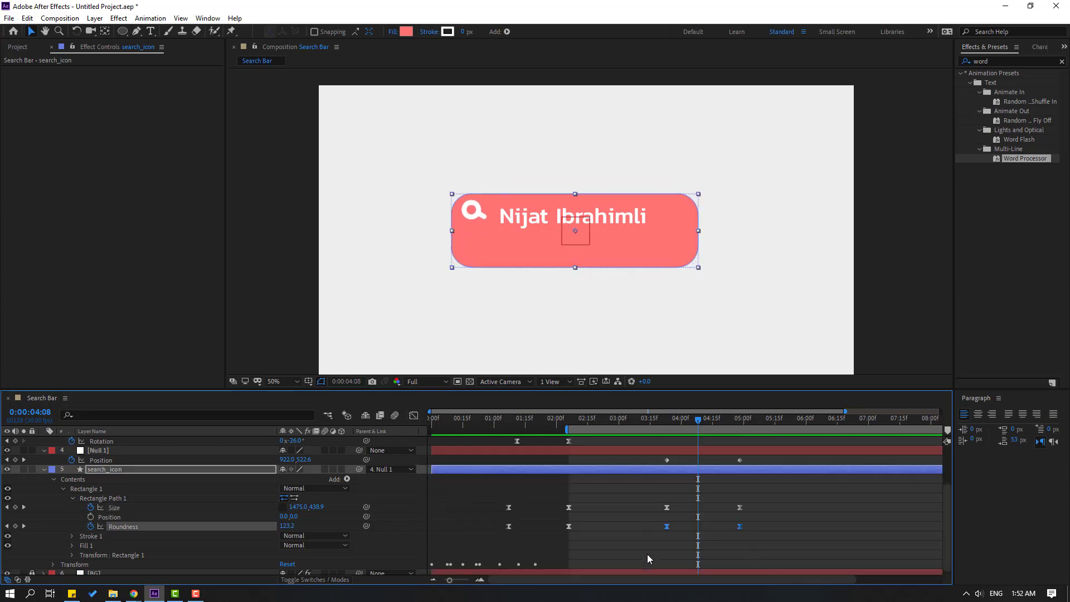
{"action": "left_click", "coordinate": [414, 416]}
{"action": "scroll", "coordinate": [697, 514], "scroll_direction": "up", "scroll_amount": 1}
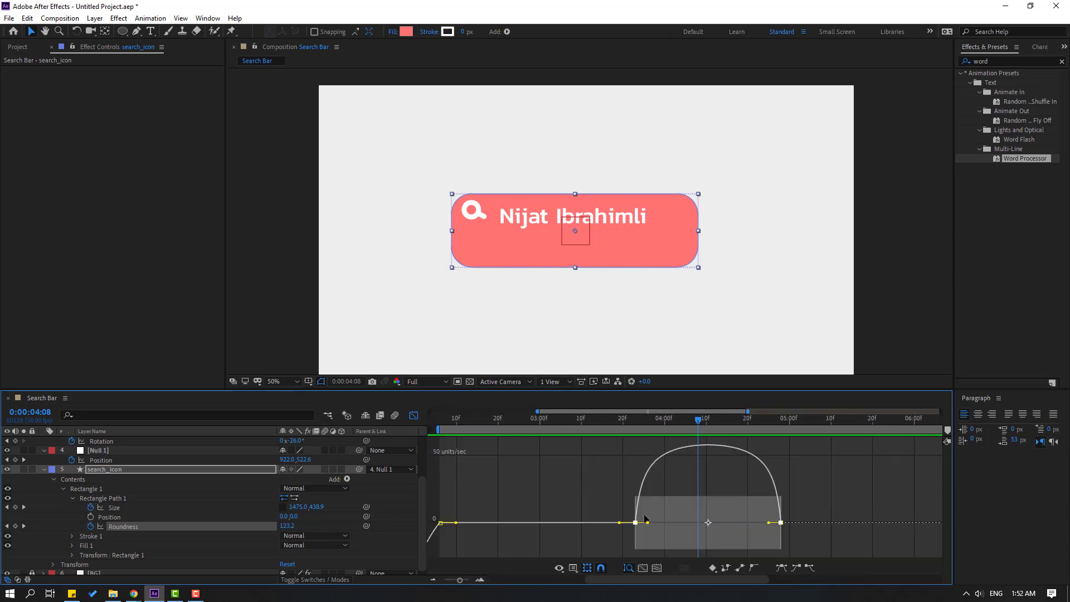
{"action": "left_click_drag", "start_coordinate": [612, 508], "coordinate": [680, 530]}
{"action": "left_click", "coordinate": [781, 535]}
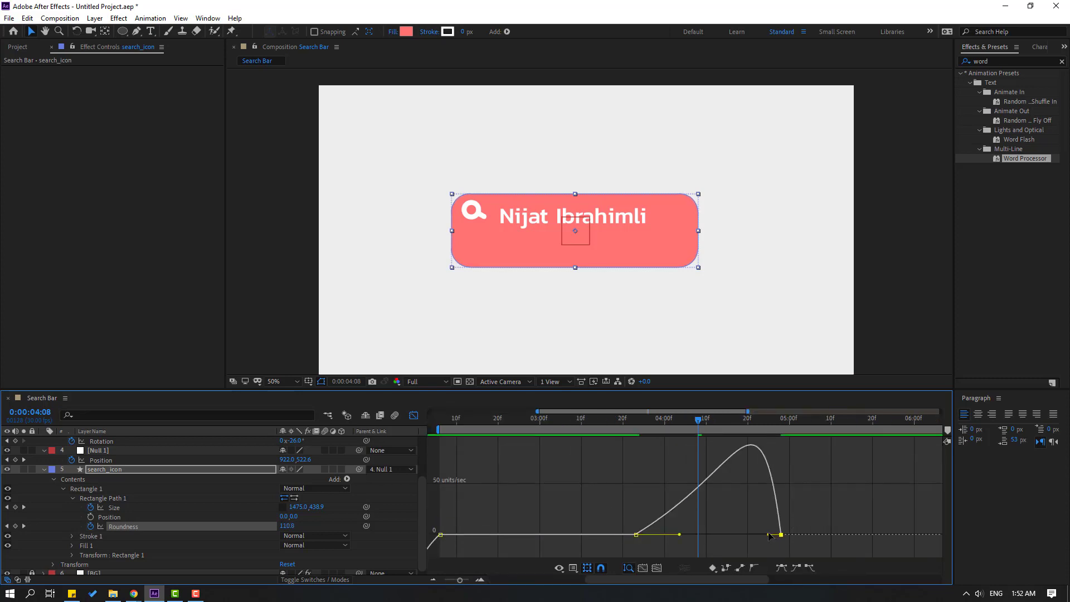
{"action": "left_click_drag", "start_coordinate": [770, 535], "coordinate": [732, 535]}
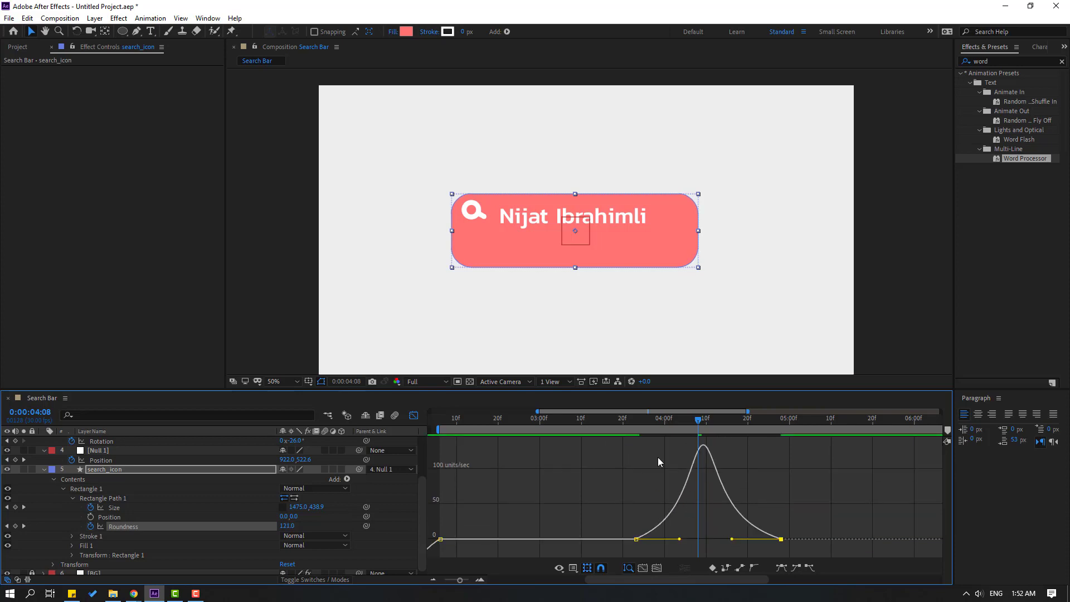
{"action": "scroll", "coordinate": [659, 461], "scroll_direction": "down", "scroll_amount": 2}
{"action": "left_click_drag", "start_coordinate": [541, 432], "coordinate": [599, 432]}
{"action": "key", "text": "space"}
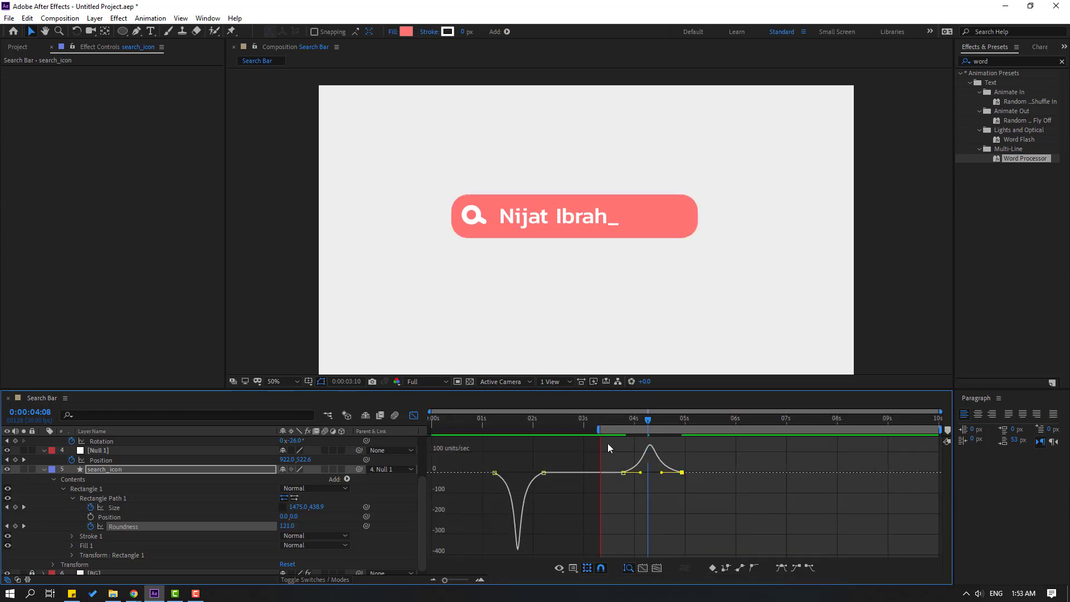
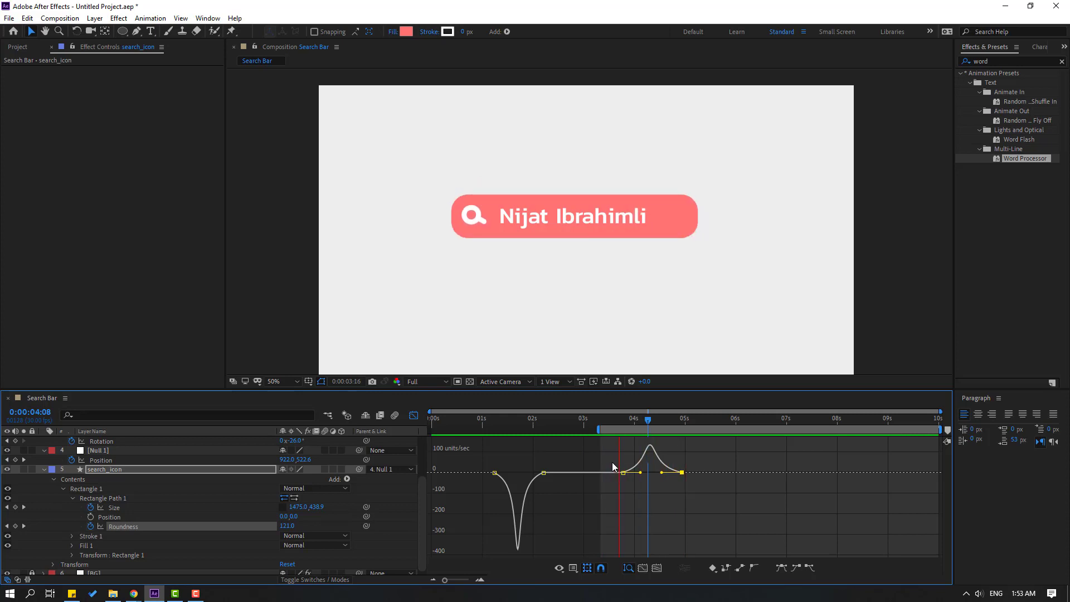
Easy Ease Null 1's two Position keyframes, sharpen its speed-curve peak, and preview.
{"action": "key", "text": "space"}
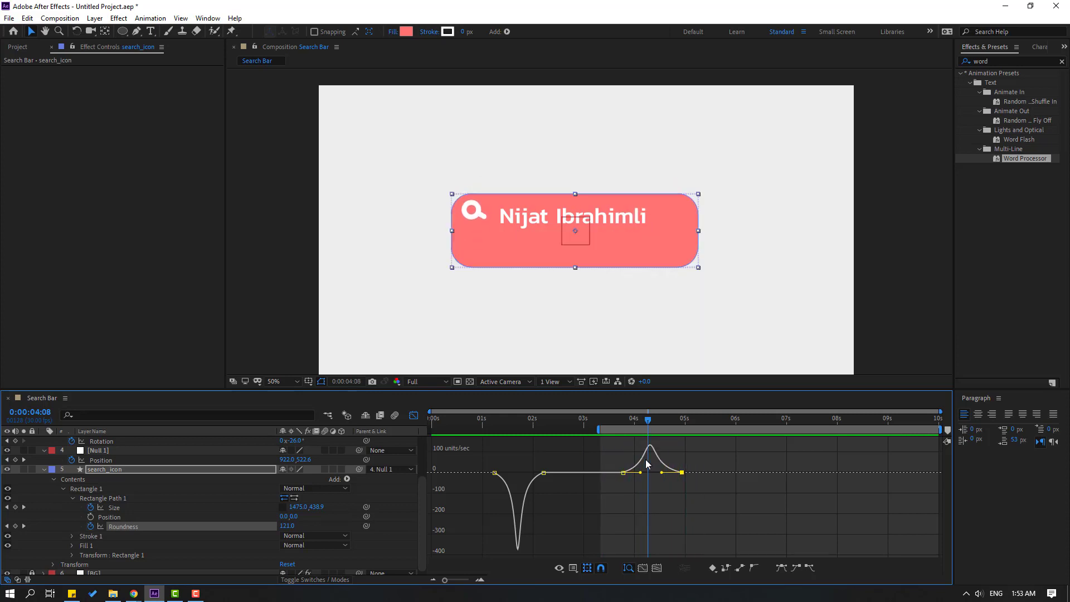
{"action": "left_click", "coordinate": [414, 416]}
{"action": "scroll", "coordinate": [682, 507], "scroll_direction": "up", "scroll_amount": 2}
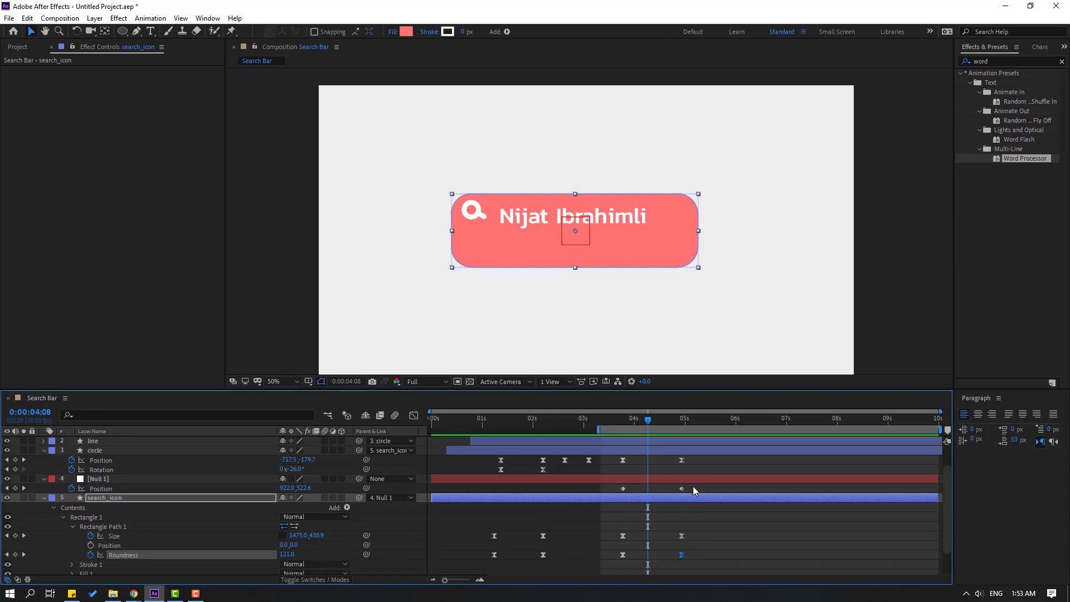
{"action": "left_click_drag", "start_coordinate": [693, 491], "coordinate": [601, 492]}
{"action": "right_click", "coordinate": [623, 488]}
{"action": "mouse_move", "coordinate": [697, 479]}
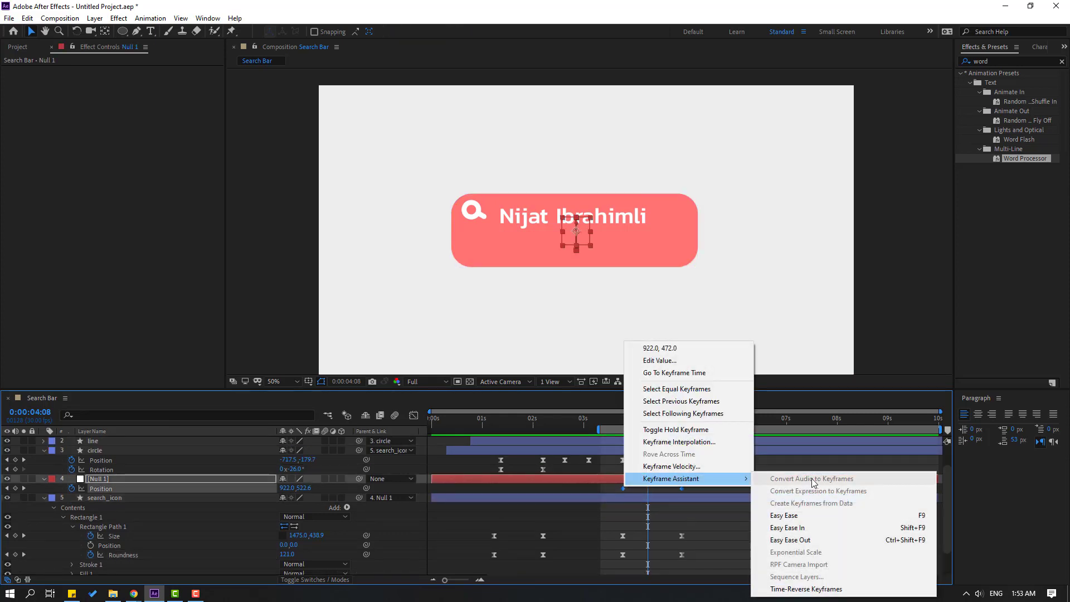
{"action": "left_click", "coordinate": [796, 516]}
{"action": "left_click", "coordinate": [414, 416]}
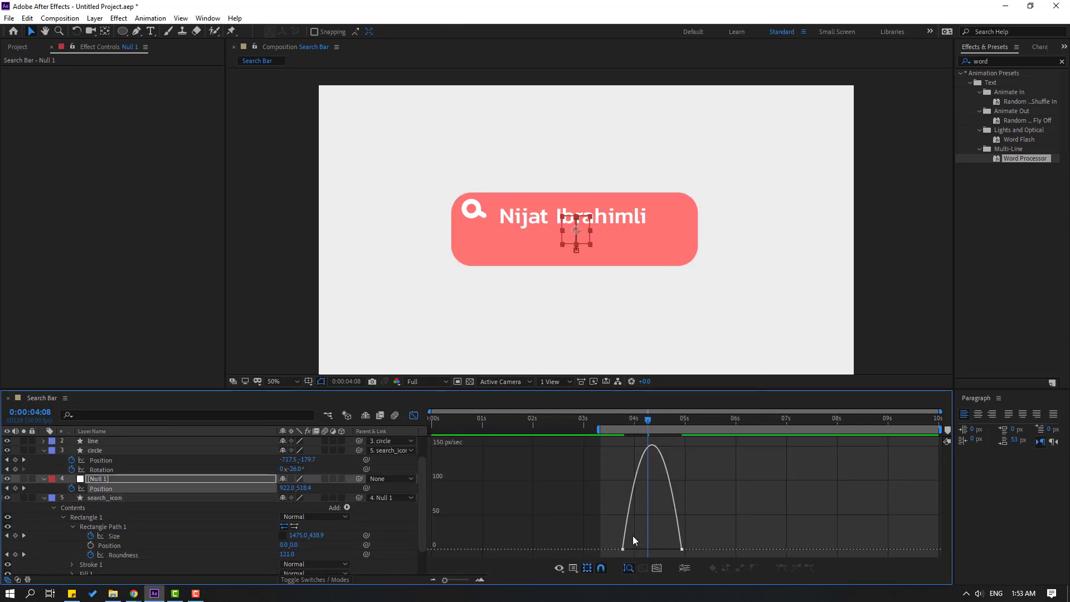
{"action": "left_click_drag", "start_coordinate": [636, 548], "coordinate": [662, 550]}
{"action": "key", "text": "space"}
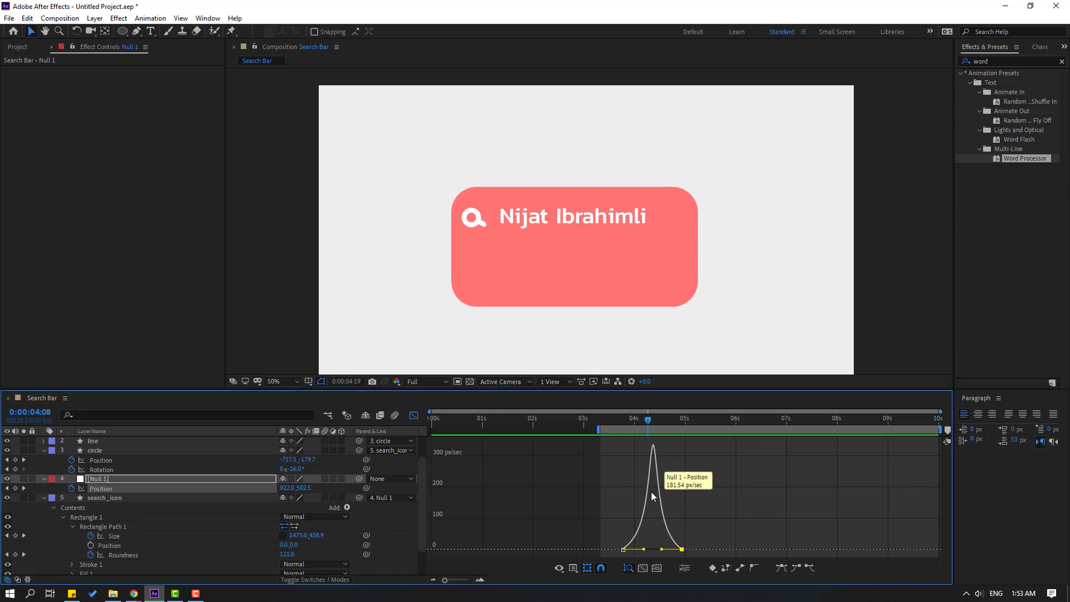
{"action": "key", "text": "space"}
Stretch the influence of the circle's Position keyframes near 4s and 5s, then preview.
{"action": "left_click", "coordinate": [414, 416]}
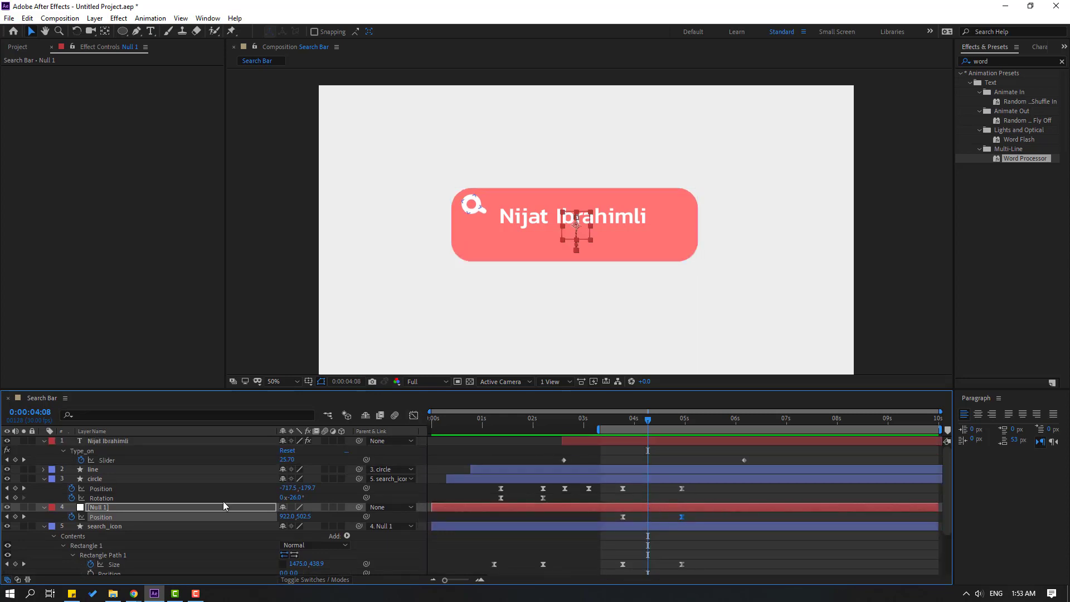
{"action": "left_click", "coordinate": [106, 480]}
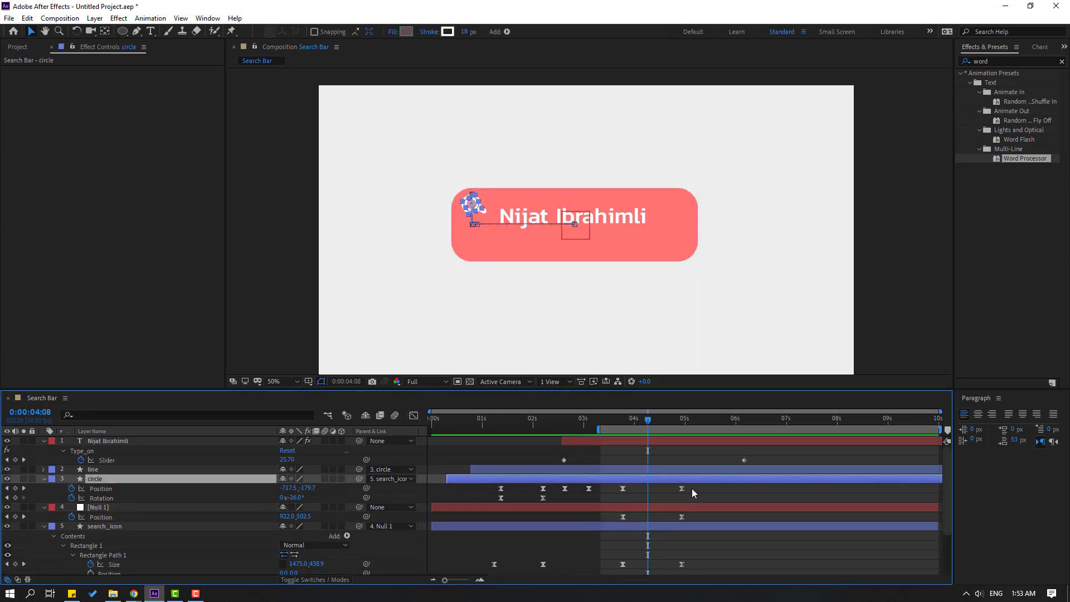
{"action": "left_click_drag", "start_coordinate": [691, 488], "coordinate": [614, 491]}
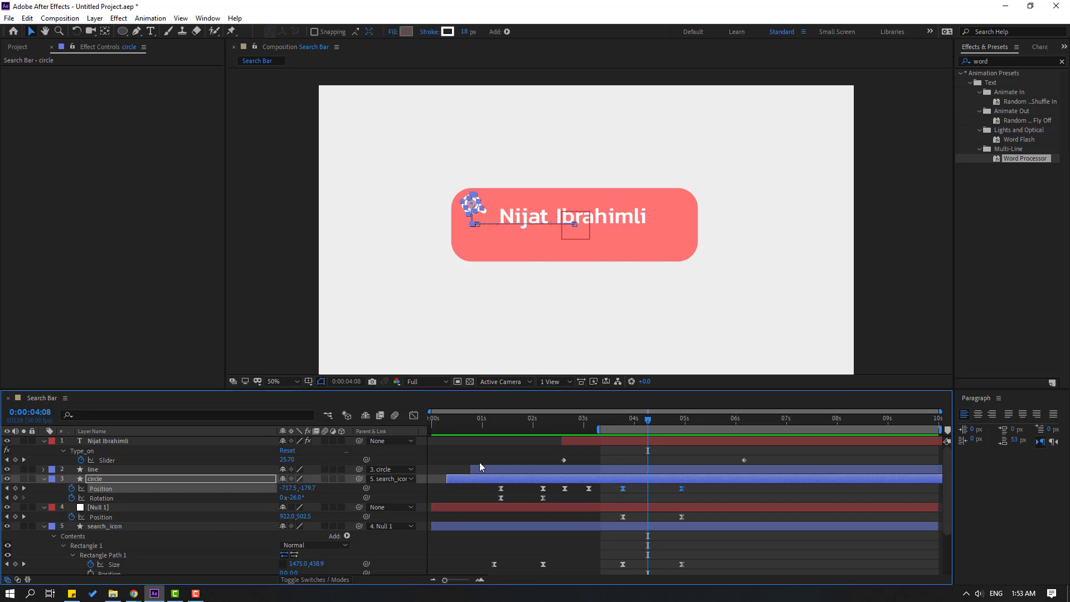
{"action": "left_click", "coordinate": [415, 416]}
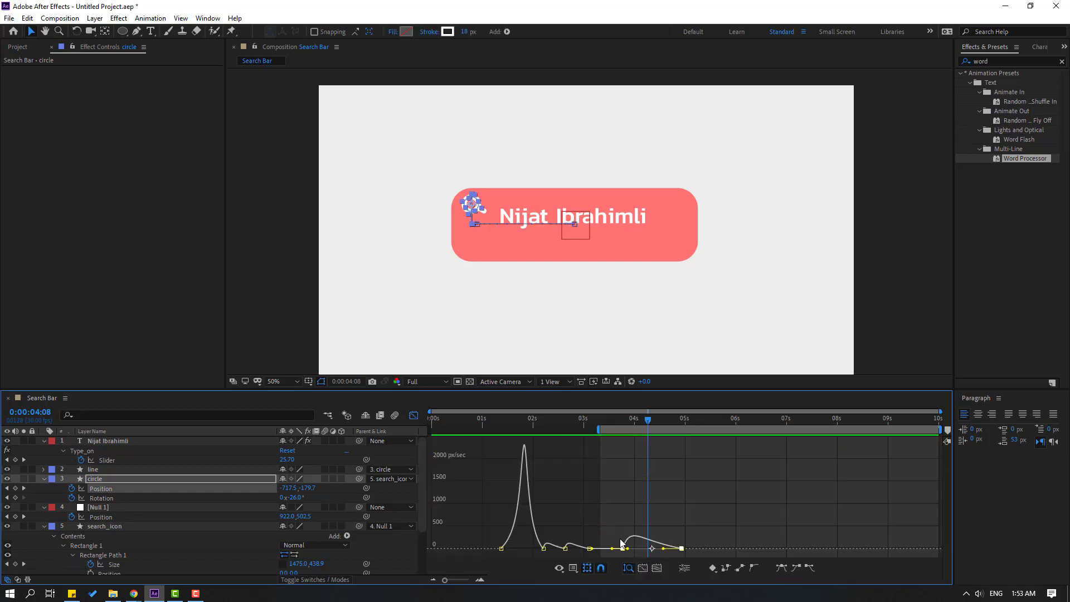
{"action": "scroll", "coordinate": [649, 544], "scroll_direction": "up", "scroll_amount": 2}
{"action": "scroll", "coordinate": [649, 546], "scroll_direction": "down", "scroll_amount": 2}
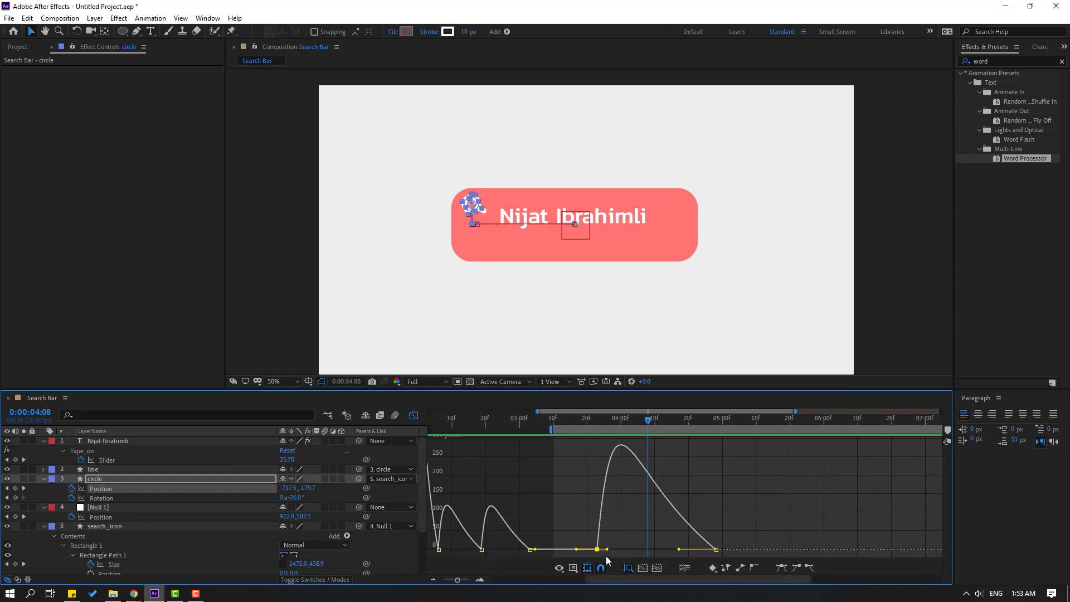
{"action": "left_click_drag", "start_coordinate": [609, 550], "coordinate": [638, 551]}
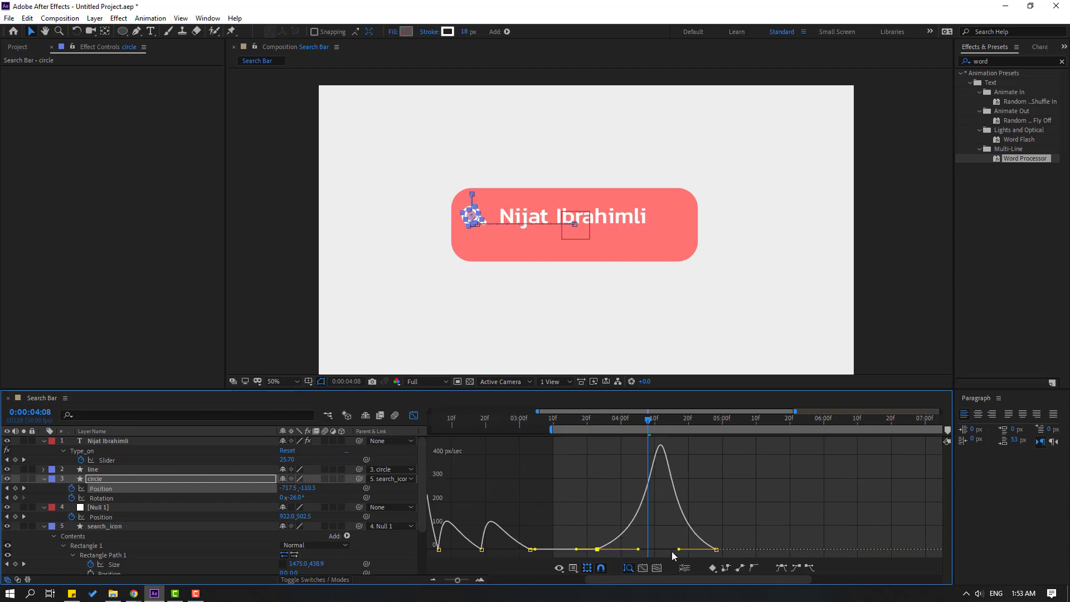
{"action": "scroll", "coordinate": [734, 537], "scroll_direction": "down", "scroll_amount": 2}
{"action": "key", "text": "space"}
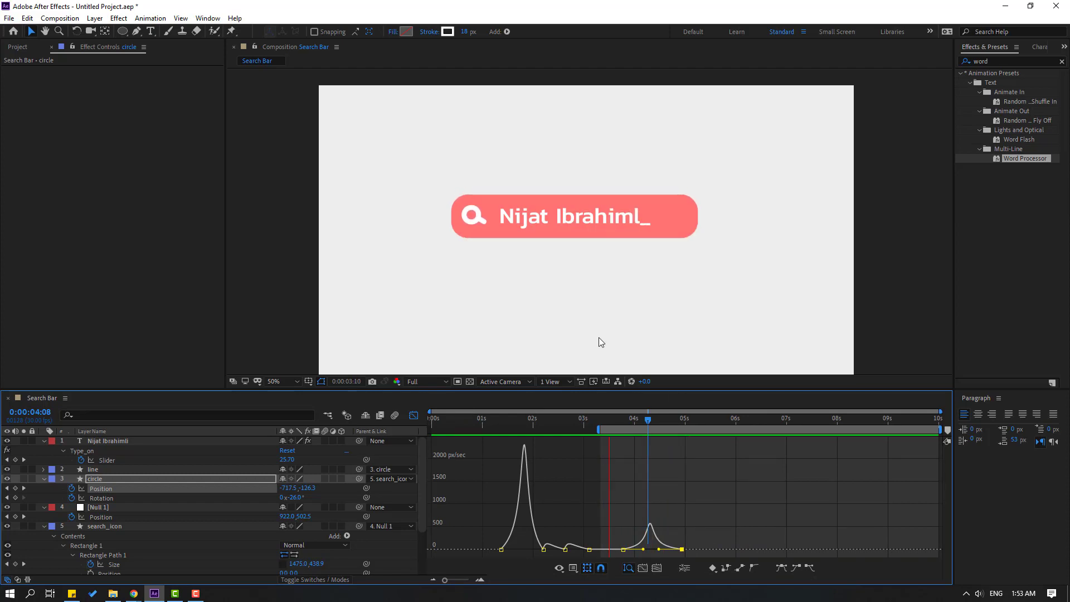
{"action": "scroll", "coordinate": [598, 337], "scroll_direction": "down", "scroll_amount": 2}
{"action": "scroll", "coordinate": [603, 338], "scroll_direction": "up", "scroll_amount": 2}
{"action": "key", "text": "space"}
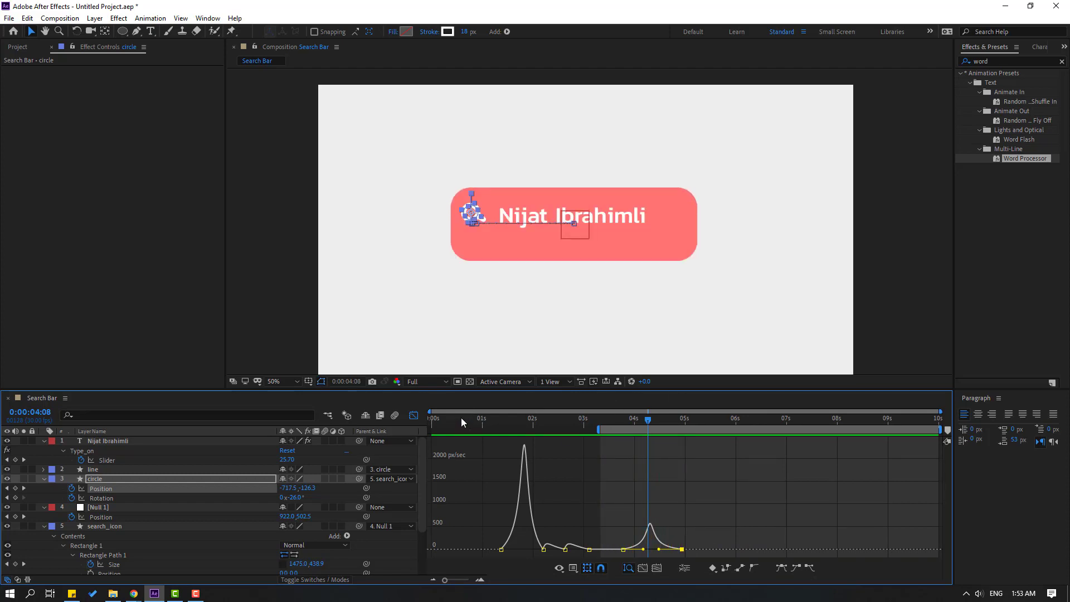
{"action": "left_click", "coordinate": [414, 416]}
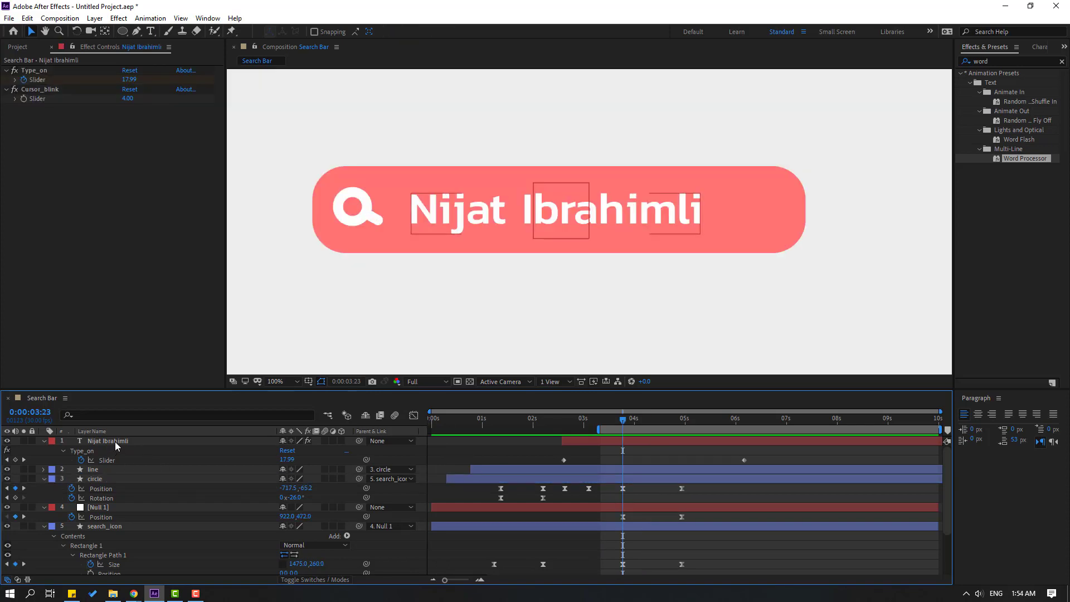
Parent the name text layer to the circle layer and preview it following the circle.
{"action": "left_click", "coordinate": [116, 442]}
{"action": "left_click_drag", "start_coordinate": [157, 442], "coordinate": [104, 480]}
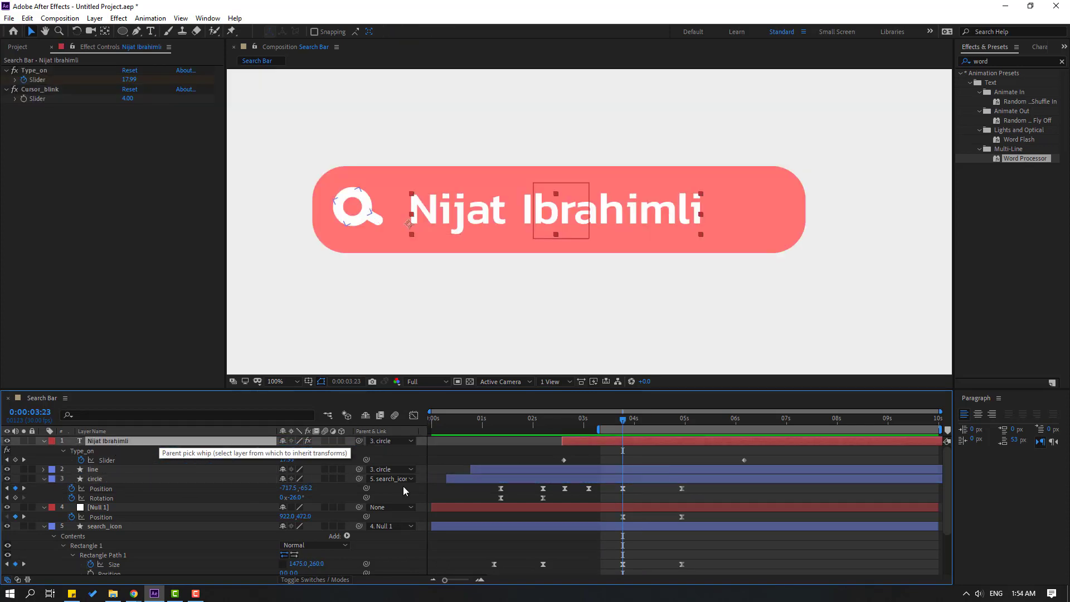
{"action": "left_click", "coordinate": [677, 459]}
{"action": "key", "text": "space"}
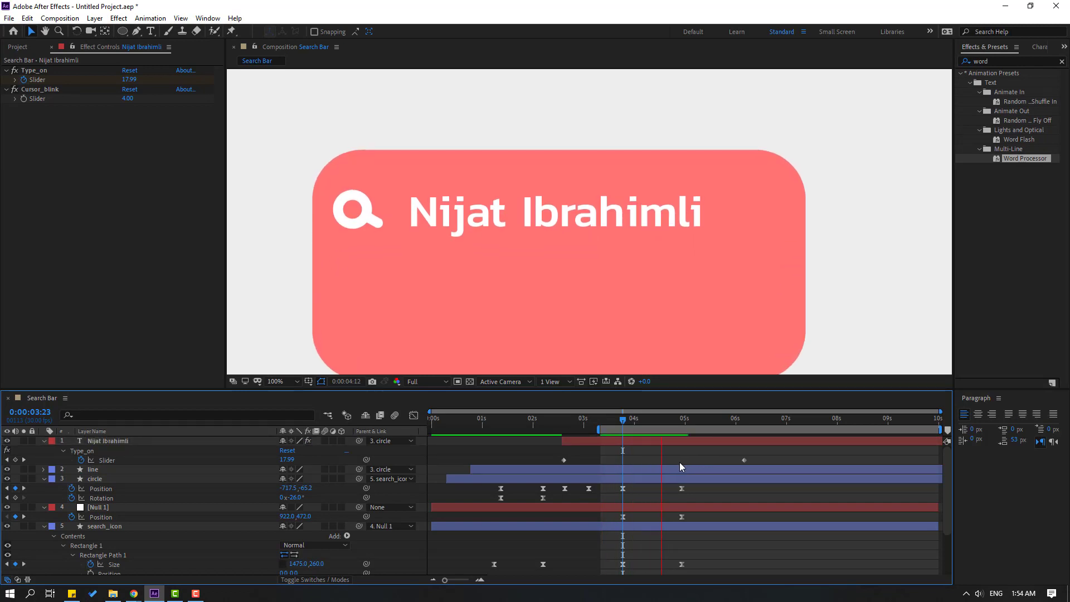
{"action": "key", "text": "space"}
Set the viewer magnification to 50% and preview the animation.
{"action": "left_click", "coordinate": [283, 384]}
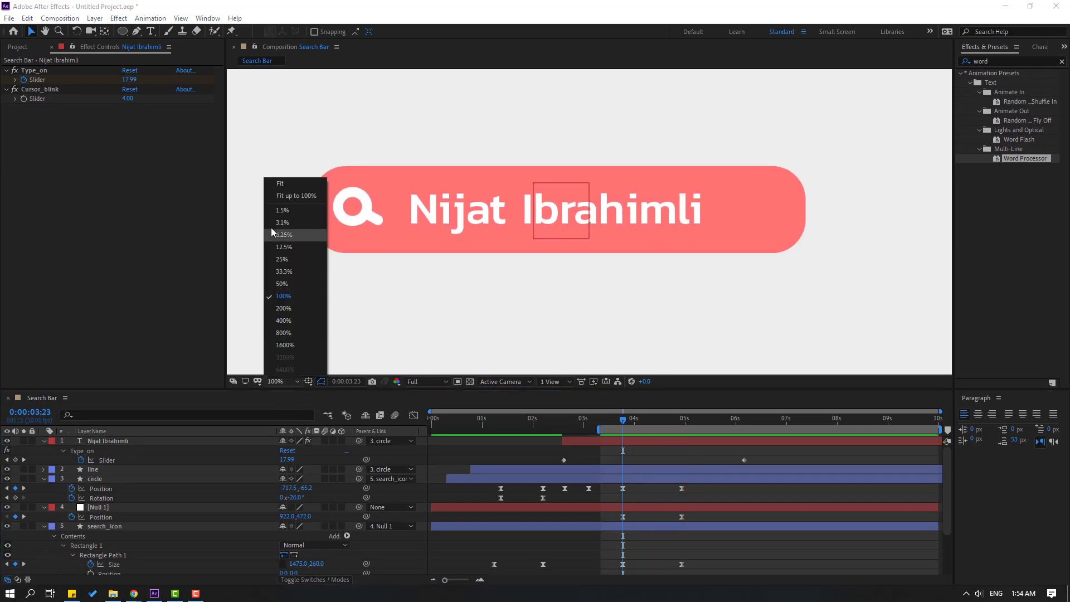
{"action": "left_click", "coordinate": [288, 210]}
{"action": "key", "text": "space"}
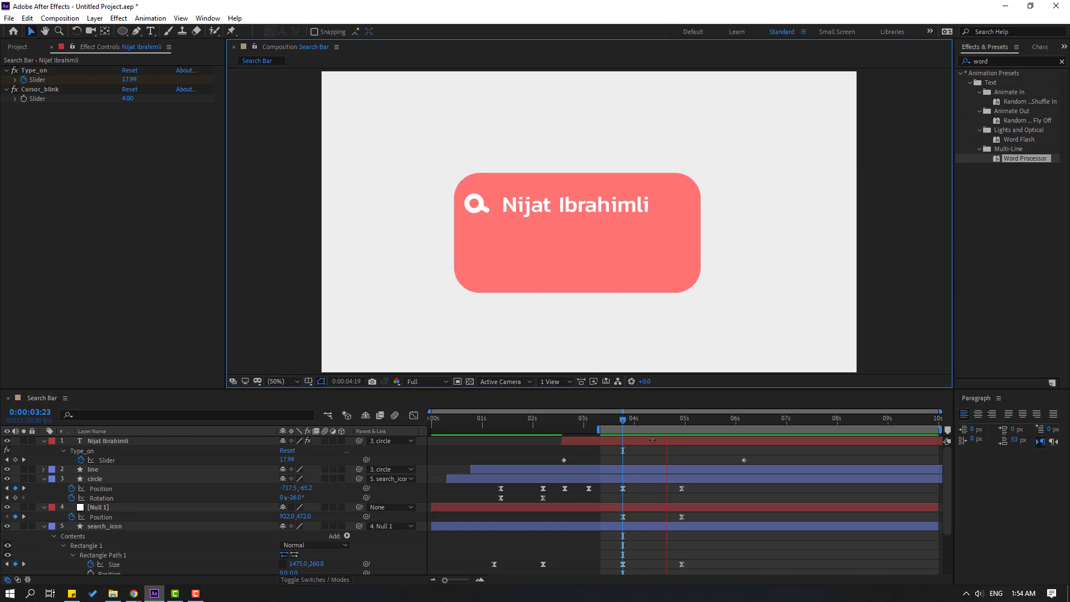
{"action": "left_click", "coordinate": [53, 479]}
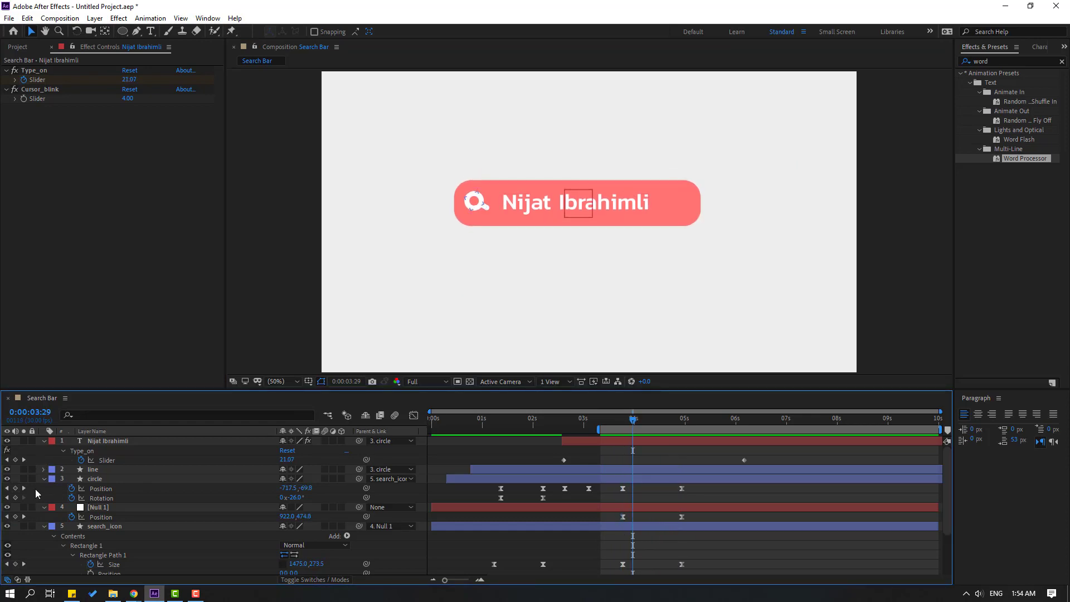
Collapse the properties of Null 1, search_icon and the name text layer, leaving the name layer selected.
{"action": "left_click", "coordinate": [44, 490]}
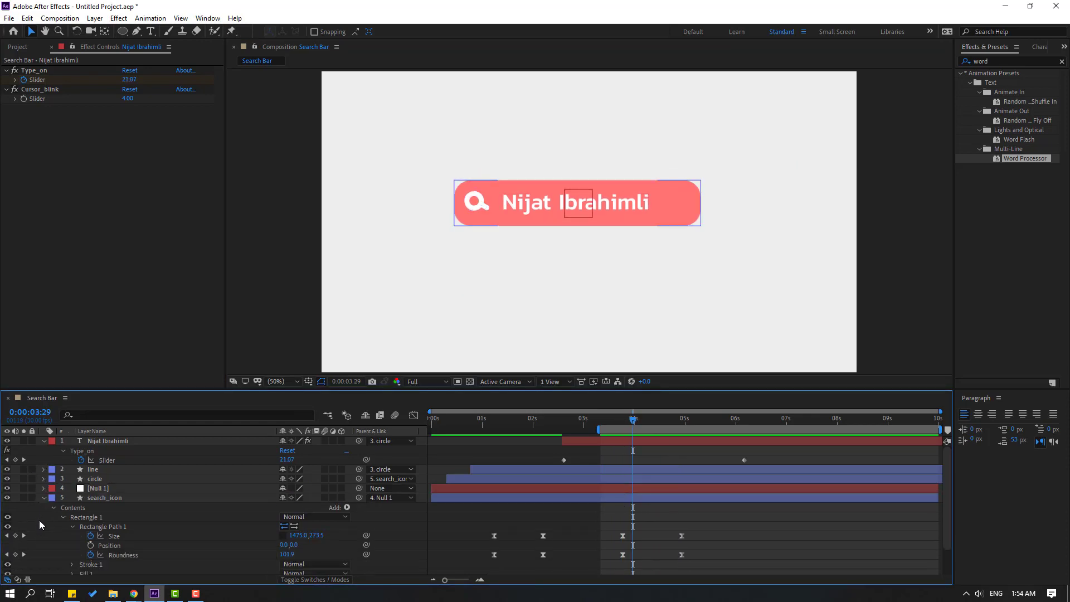
{"action": "left_click", "coordinate": [44, 498]}
{"action": "left_click", "coordinate": [43, 441]}
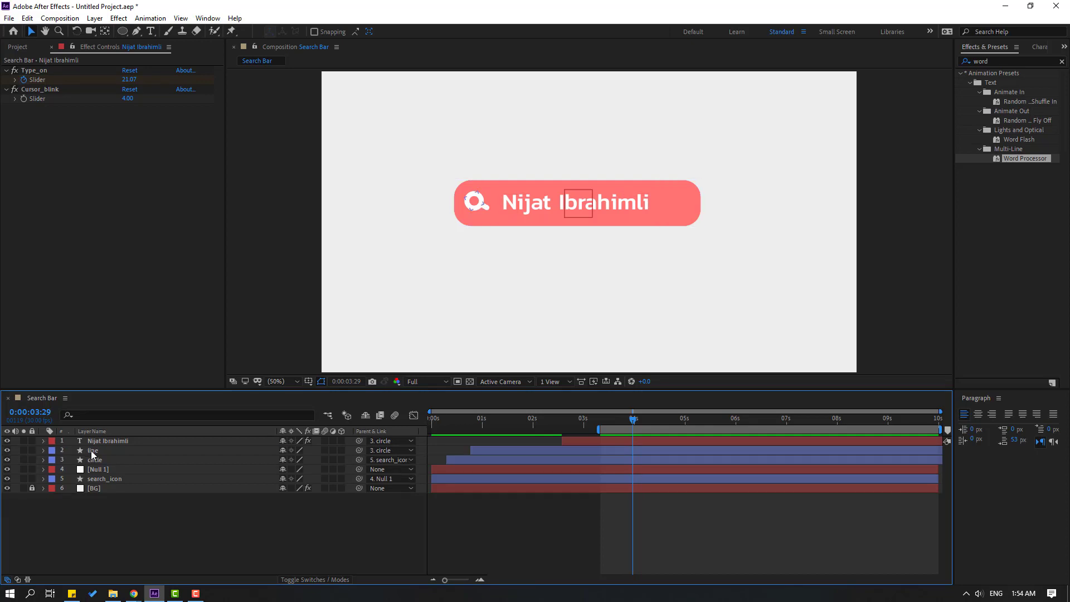
{"action": "left_click", "coordinate": [101, 441]}
Duplicate the name text layer, set the copy's Parent to None, and nudge it below the first line.
{"action": "key", "text": "ctrl+d"}
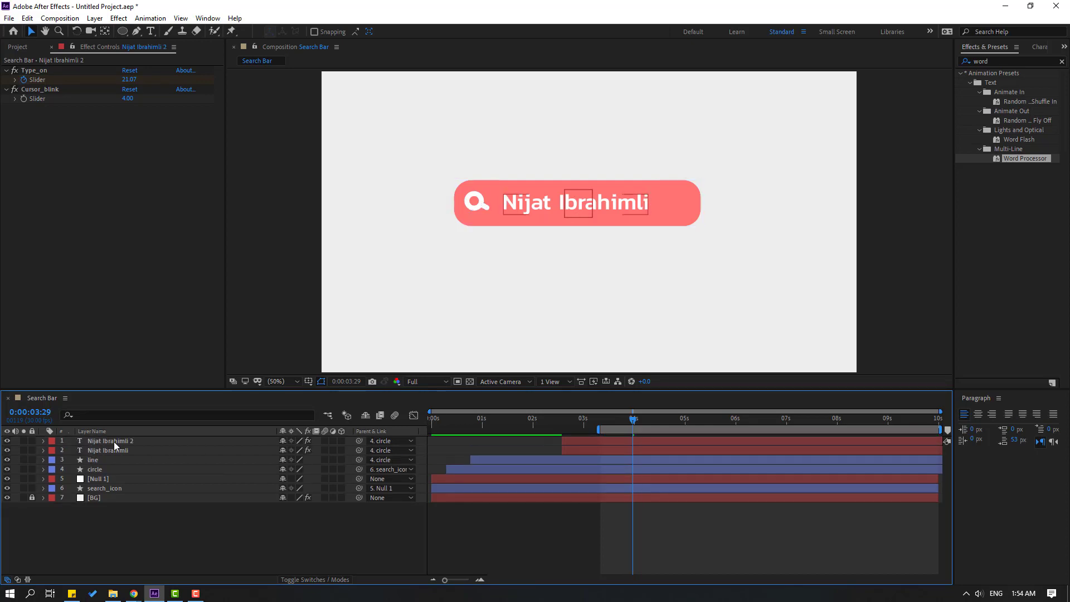
{"action": "left_click", "coordinate": [393, 441]}
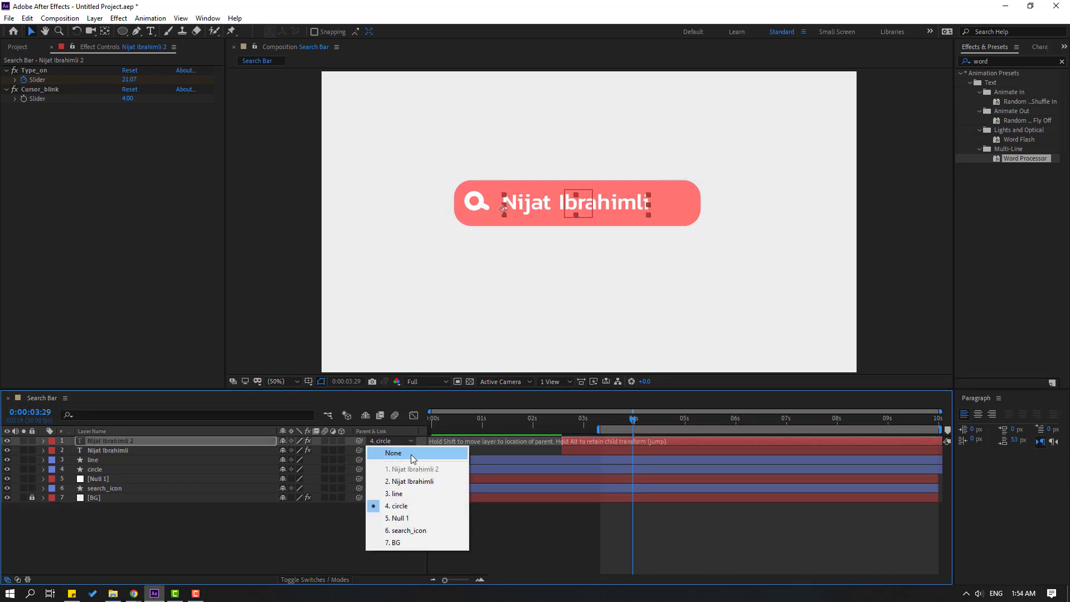
{"action": "left_click", "coordinate": [402, 455]}
{"action": "left_click_drag", "start_coordinate": [595, 422], "coordinate": [710, 424]}
{"action": "key", "text": "shift+Down"}
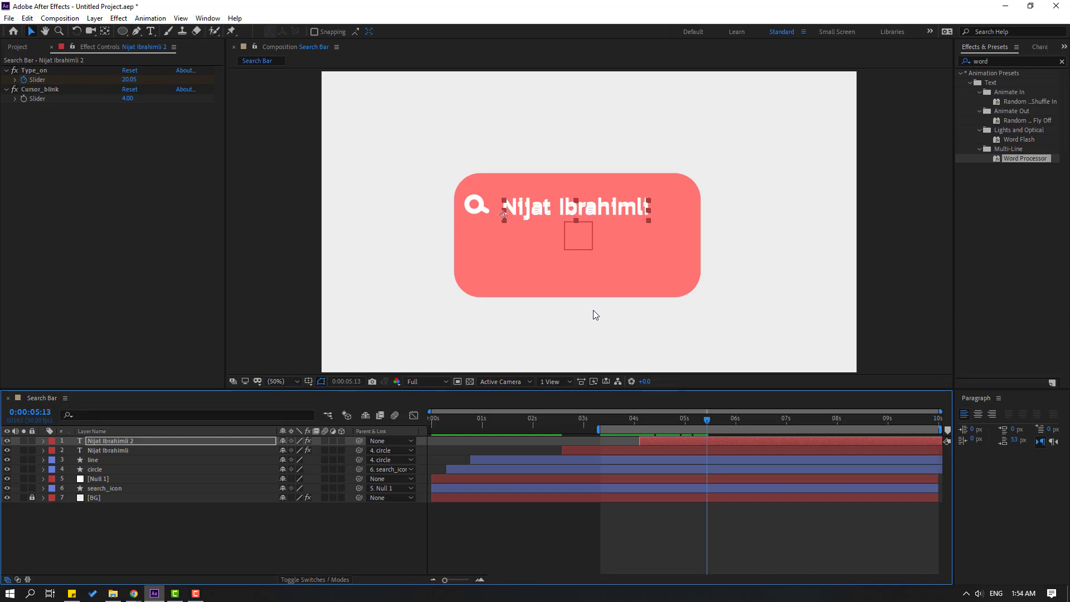
{"action": "key", "text": "shift+Down"}
{"action": "key", "text": "shift+Down"}
{"action": "key", "text": "shift+Down"}
{"action": "key", "text": "shift+Down"}
{"action": "key", "text": "shift+Down"}
{"action": "key", "text": "shift+Down"}
{"action": "key", "text": "shift+Down"}
{"action": "key", "text": "shift+Down"}
{"action": "key", "text": "shift+Down"}
{"action": "key", "text": "shift+Down"}
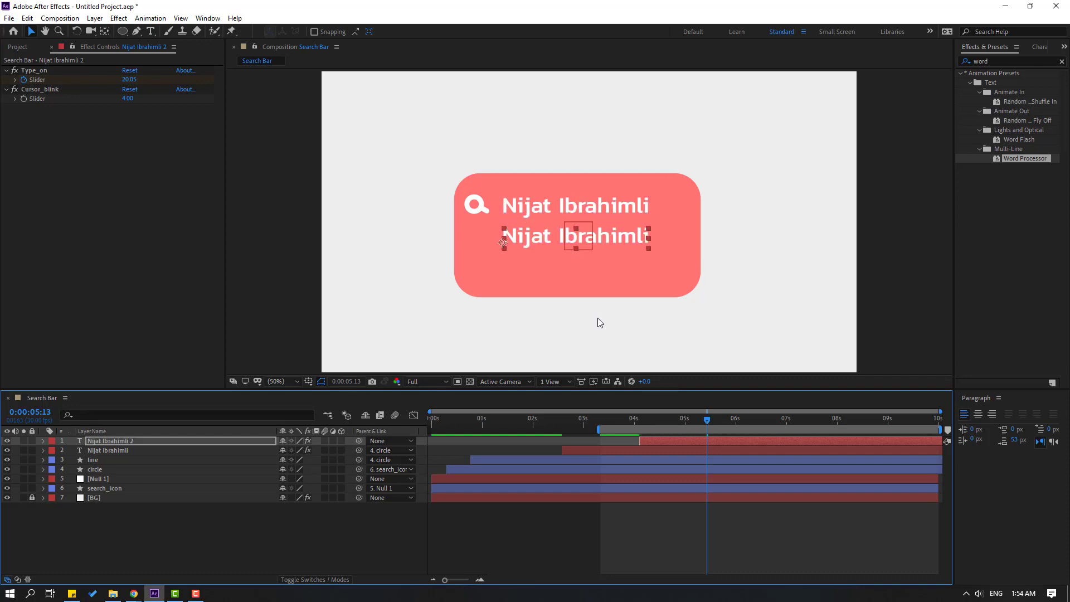
{"action": "key", "text": "shift+Down"}
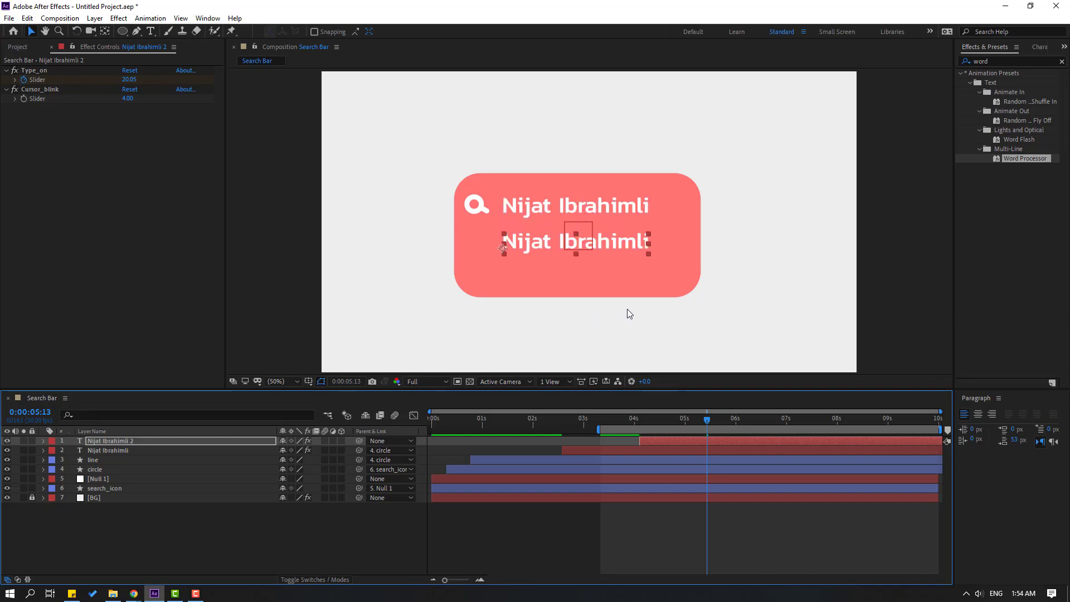
Set the copy's font style to Kanit Italic and start editing at the end of its text.
{"action": "left_click", "coordinate": [1038, 48]}
{"action": "left_click", "coordinate": [1019, 78]}
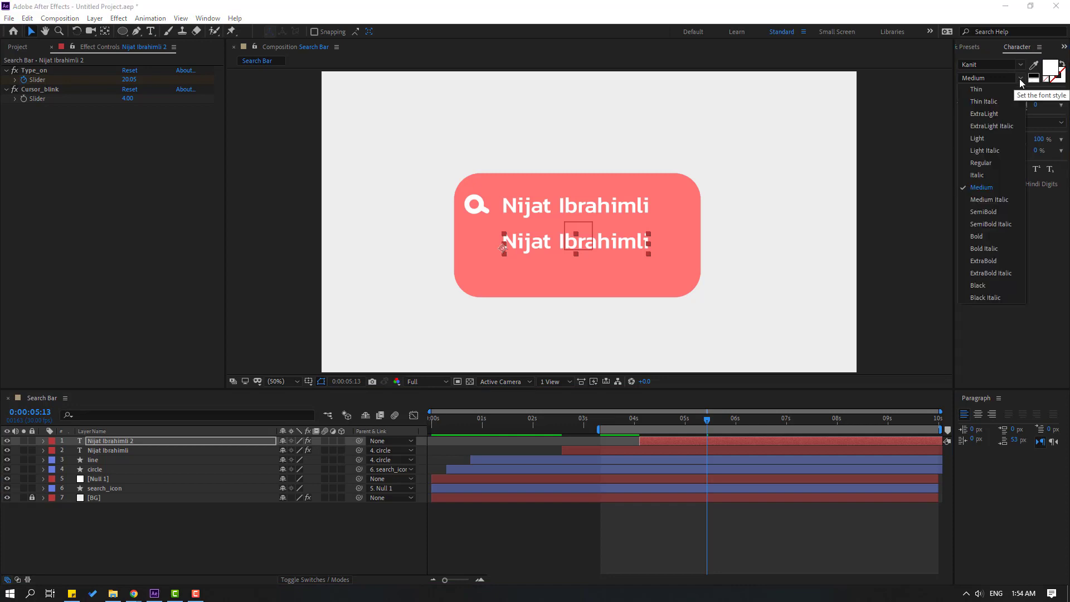
{"action": "left_click", "coordinate": [982, 176]}
{"action": "scroll", "coordinate": [510, 263], "scroll_direction": "up", "scroll_amount": 2}
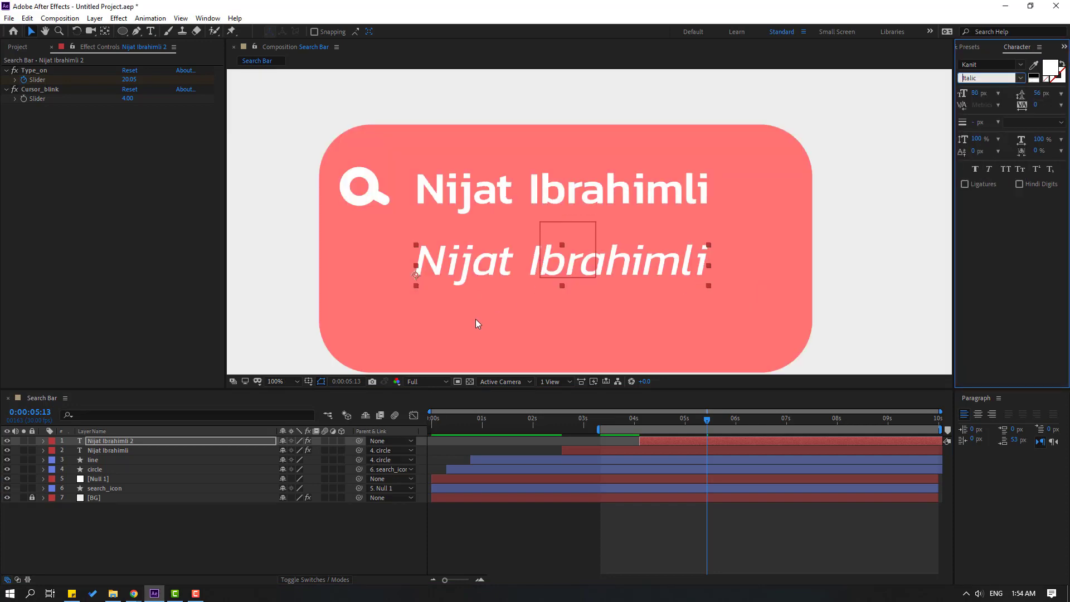
{"action": "double_click", "coordinate": [686, 223]}
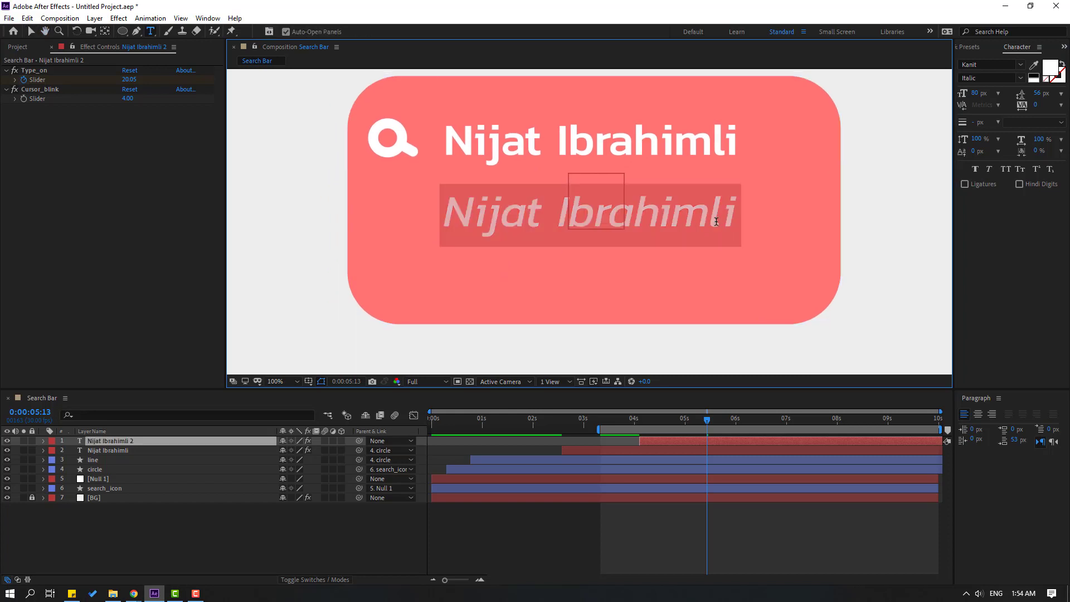
{"action": "left_click", "coordinate": [736, 215]}
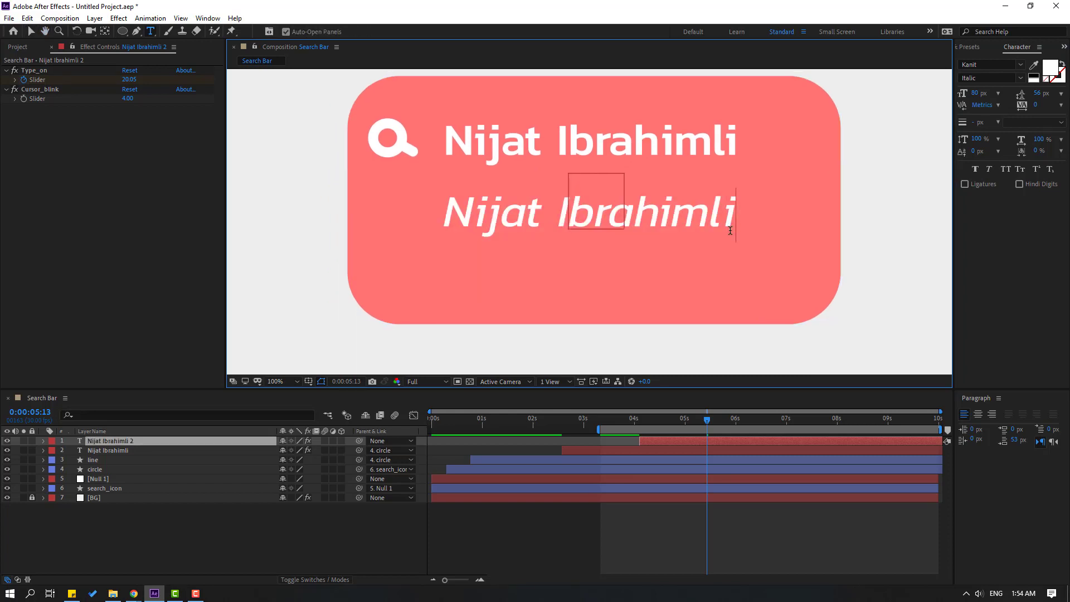
Append ' Duik' to the italic line and reduce its font size to 57 px.
{"action": "type", "text": "Du"}
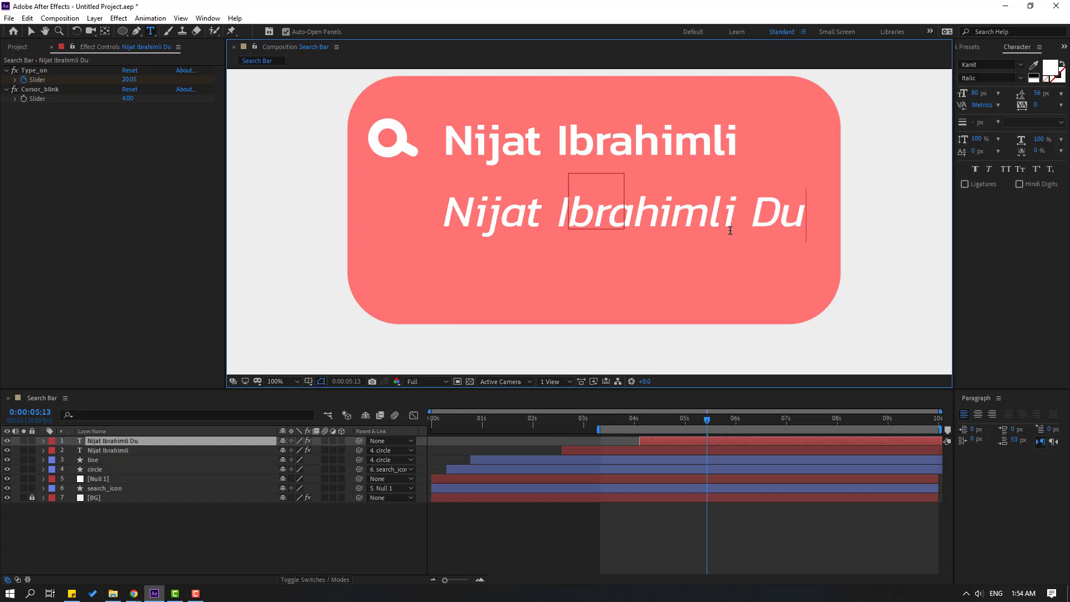
{"action": "type", "text": "ik"}
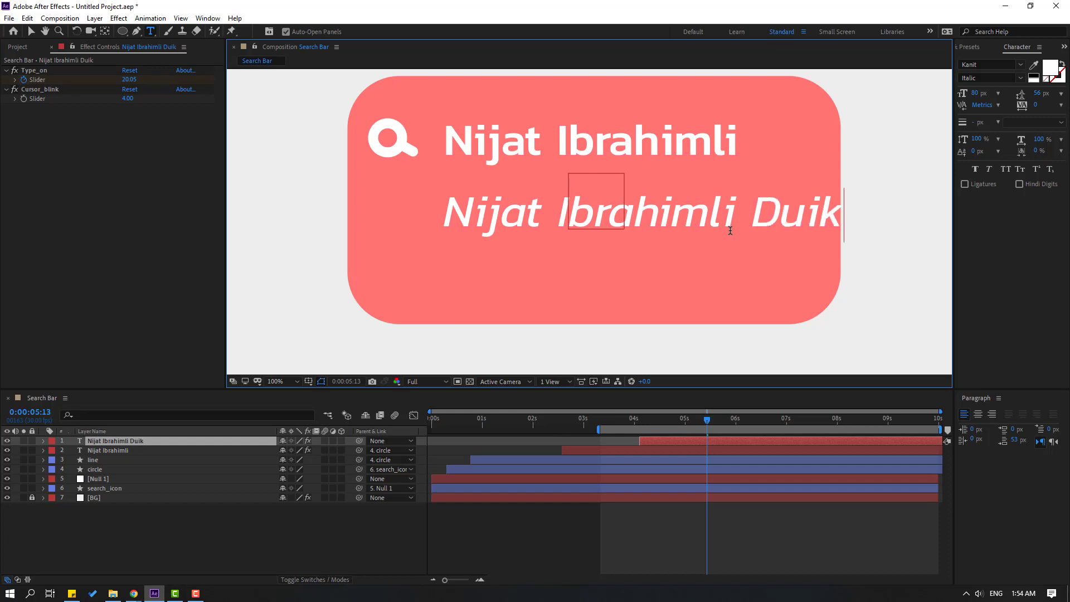
{"action": "left_click", "coordinate": [32, 32]}
{"action": "left_click_drag", "start_coordinate": [975, 99], "coordinate": [960, 93]}
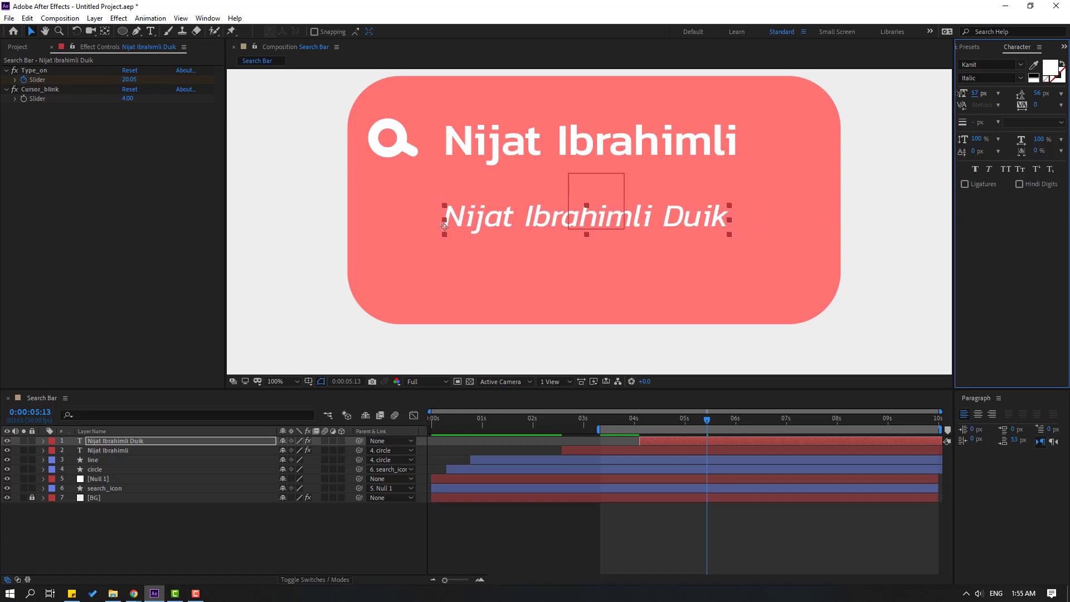
{"action": "scroll", "coordinate": [578, 268], "scroll_direction": "down", "scroll_amount": 1}
Duplicate the Duik line, nudge it down, replace 'Duik' with 'motion', and check its type-on keyframes.
{"action": "key", "text": "ctrl+d"}
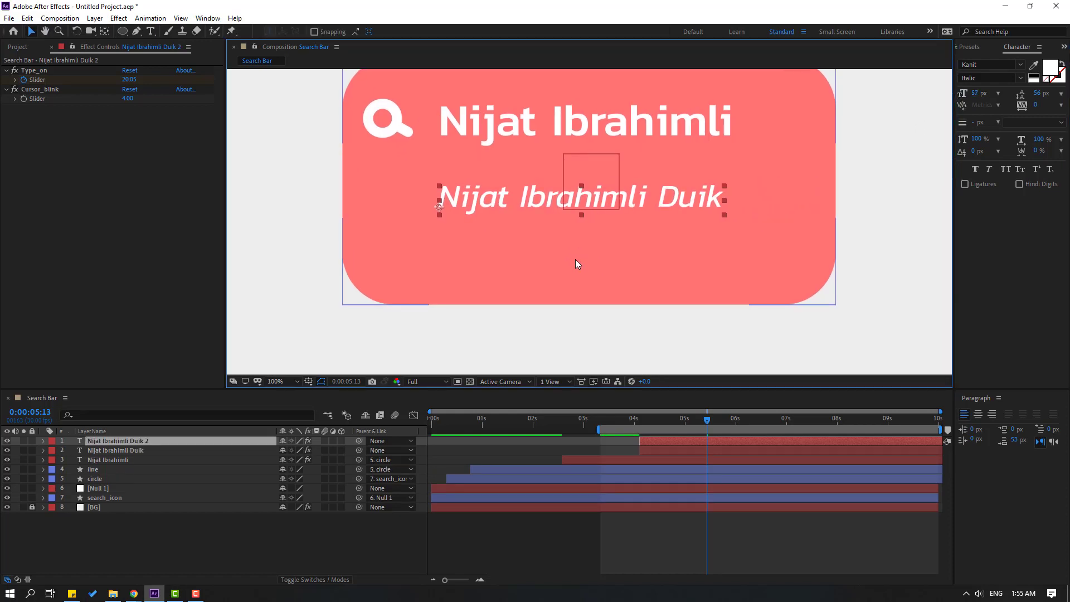
{"action": "key", "text": "shift+Down"}
{"action": "key", "text": "shift+Down"}
{"action": "key", "text": "shift+Down"}
{"action": "key", "text": "shift+Down"}
{"action": "key", "text": "shift+Down"}
{"action": "key", "text": "shift+Down"}
{"action": "key", "text": "shift+Down"}
{"action": "key", "text": "shift+Down"}
{"action": "key", "text": "shift+Down"}
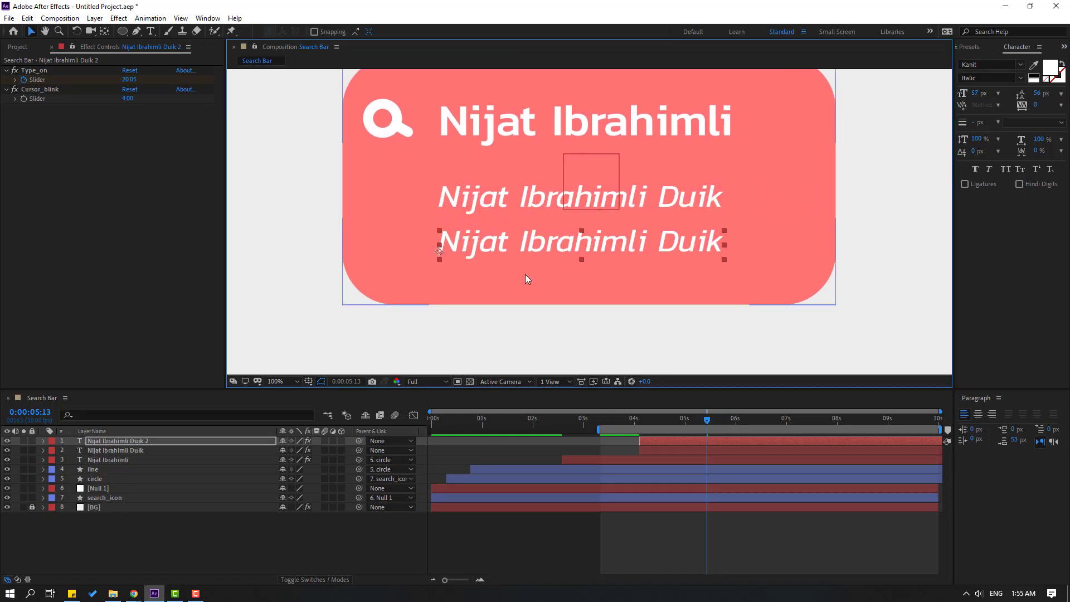
{"action": "double_click", "coordinate": [587, 250]}
{"action": "left_click_drag", "start_coordinate": [659, 245], "coordinate": [734, 244]}
{"action": "type", "text": "mot"}
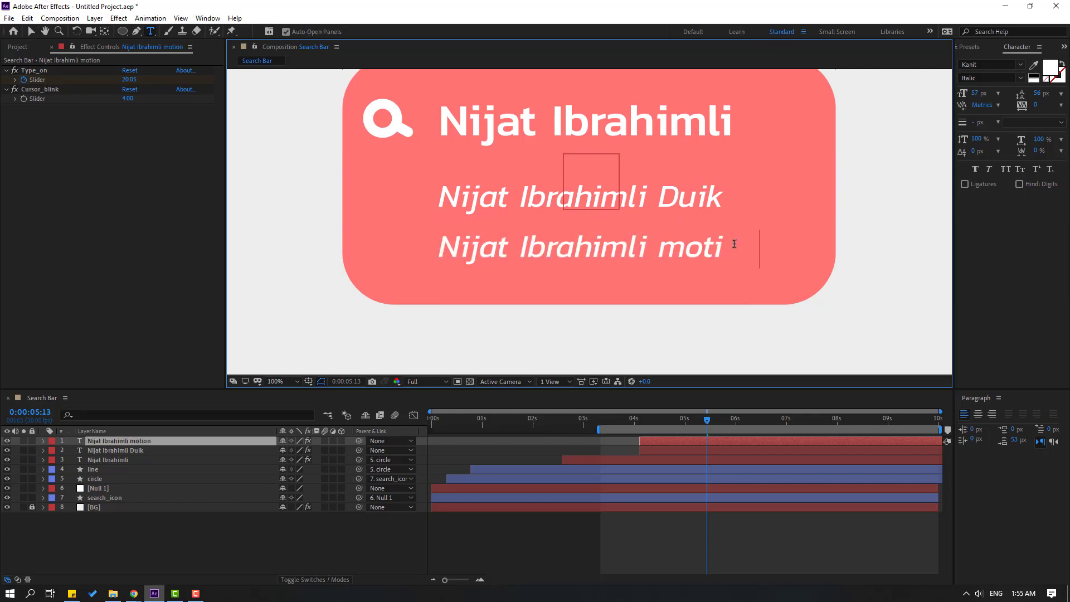
{"action": "left_click", "coordinate": [34, 33]}
{"action": "key", "text": "u"}
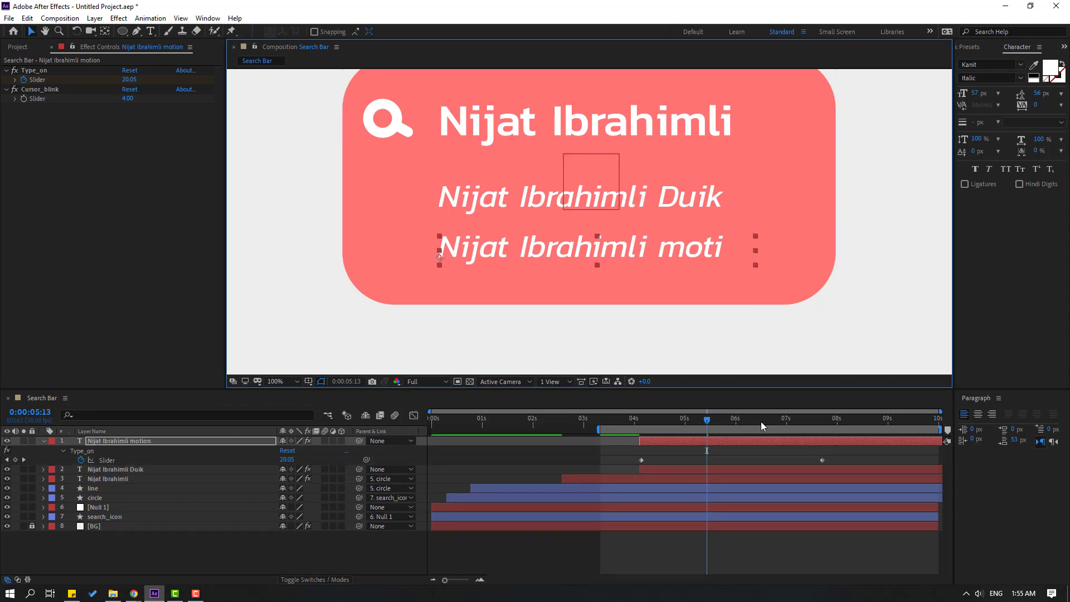
{"action": "left_click_drag", "start_coordinate": [761, 421], "coordinate": [800, 422]}
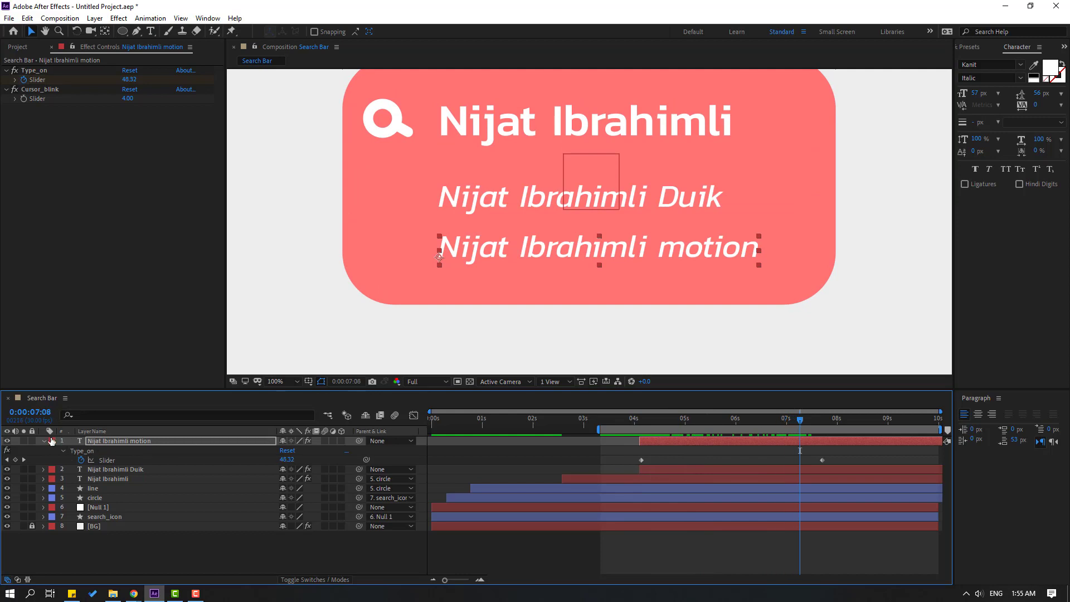
Parent the Duik and motion lines to search_icon, then preview the animation from about 04:05.
{"action": "key", "text": "u"}
{"action": "left_click", "coordinate": [89, 450], "text": "ctrl"}
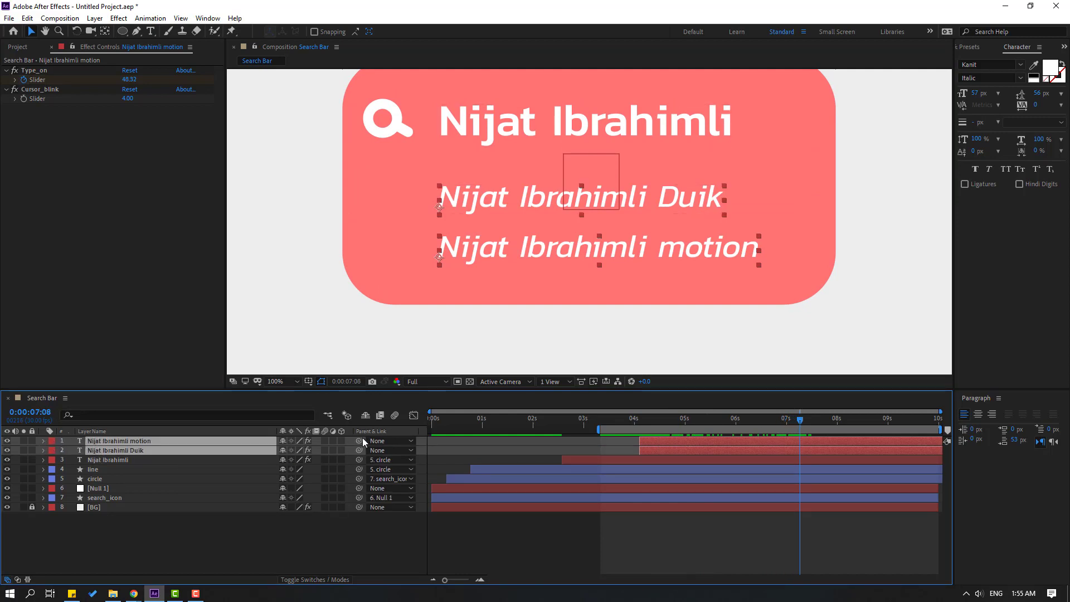
{"action": "left_click_drag", "start_coordinate": [359, 441], "coordinate": [119, 497]}
{"action": "left_click_drag", "start_coordinate": [616, 417], "coordinate": [694, 440]}
{"action": "left_click", "coordinate": [630, 529]}
{"action": "left_click", "coordinate": [661, 443]}
{"action": "key", "text": "space"}
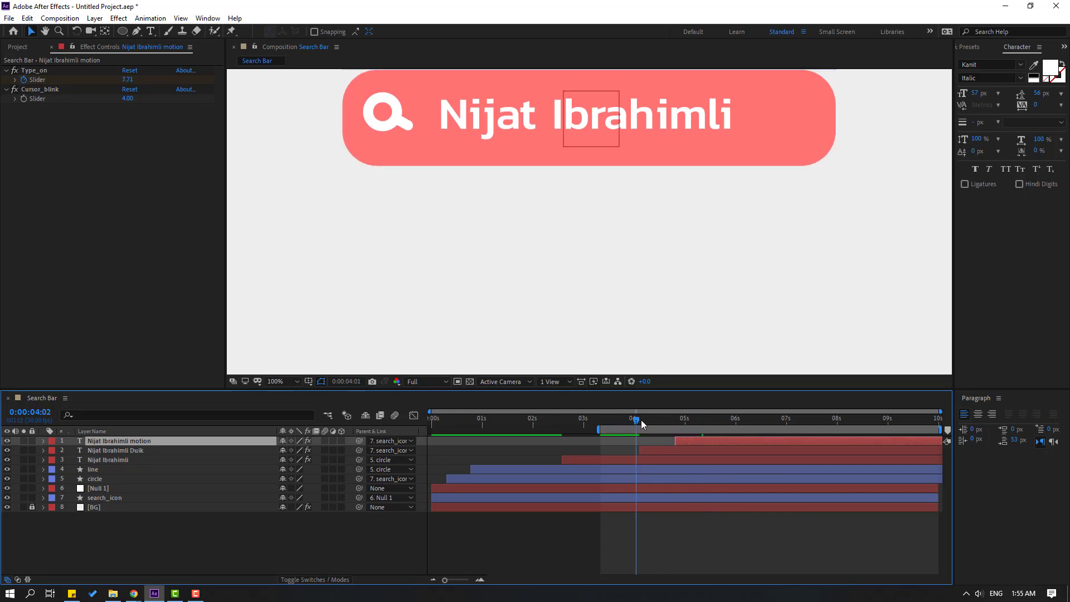
{"action": "key", "text": "space"}
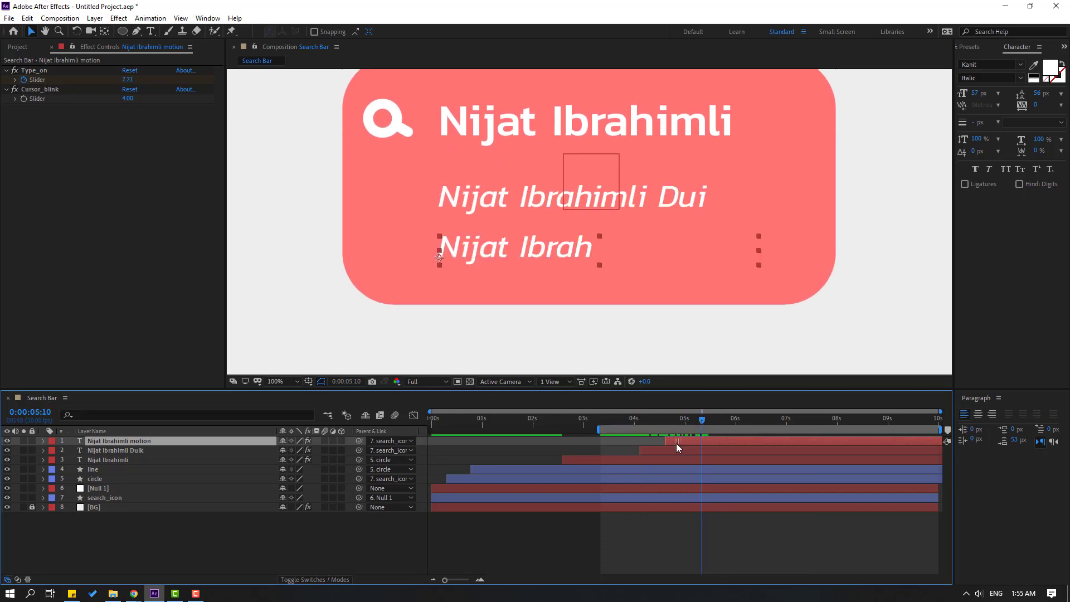
{"action": "left_click_drag", "start_coordinate": [634, 421], "coordinate": [643, 421]}
{"action": "scroll", "coordinate": [595, 236], "scroll_direction": "down", "scroll_amount": 1}
{"action": "key", "text": "space"}
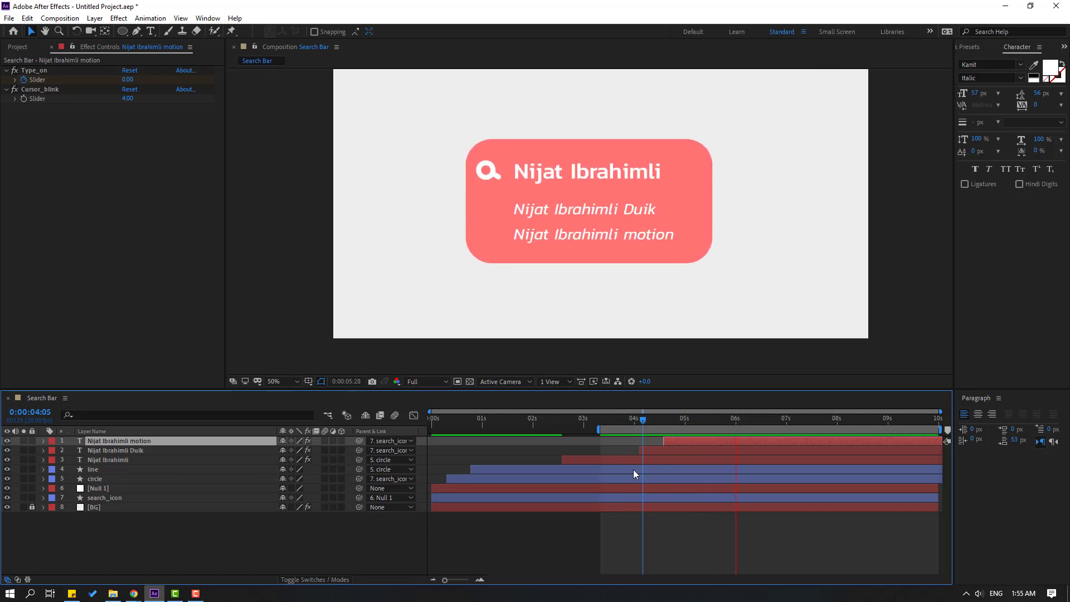
Drag the end Type_on keyframe earlier on both the motion line and the Duik line.
{"action": "key", "text": "space"}
{"action": "key", "text": "u"}
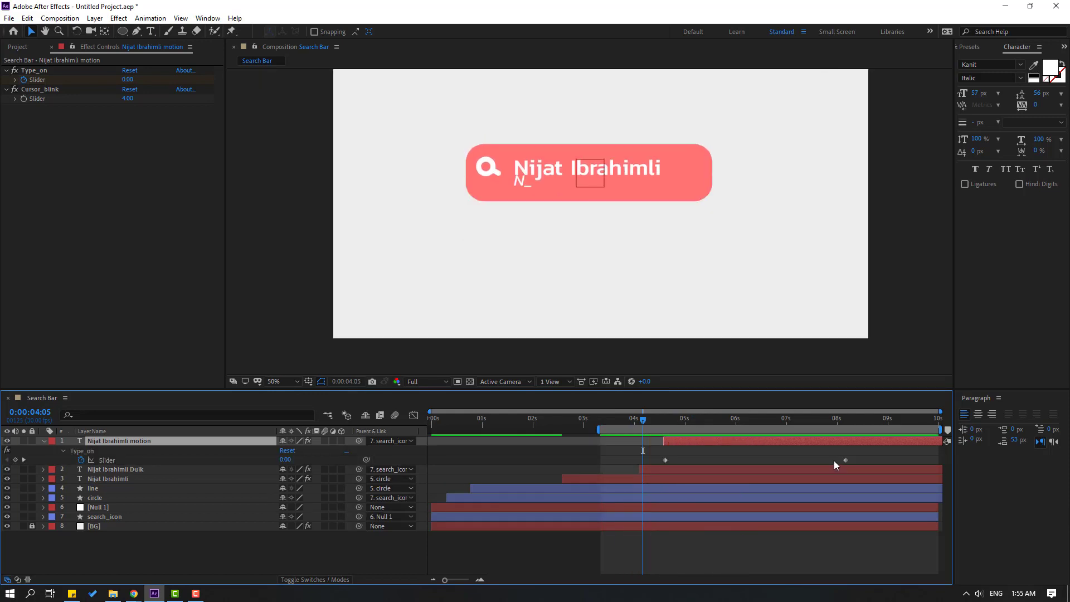
{"action": "left_click_drag", "start_coordinate": [847, 460], "coordinate": [789, 461]}
{"action": "left_click", "coordinate": [712, 478]}
{"action": "key", "text": "u"}
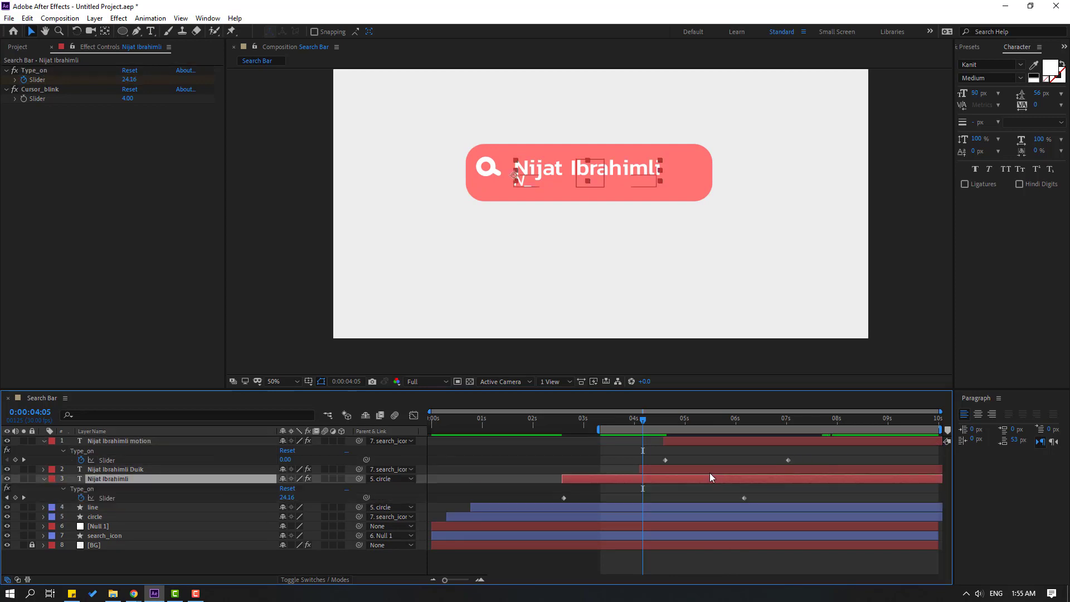
{"action": "left_click", "coordinate": [702, 471]}
{"action": "left_click", "coordinate": [708, 479]}
{"action": "key", "text": "u"}
{"action": "left_click", "coordinate": [720, 471]}
{"action": "key", "text": "u"}
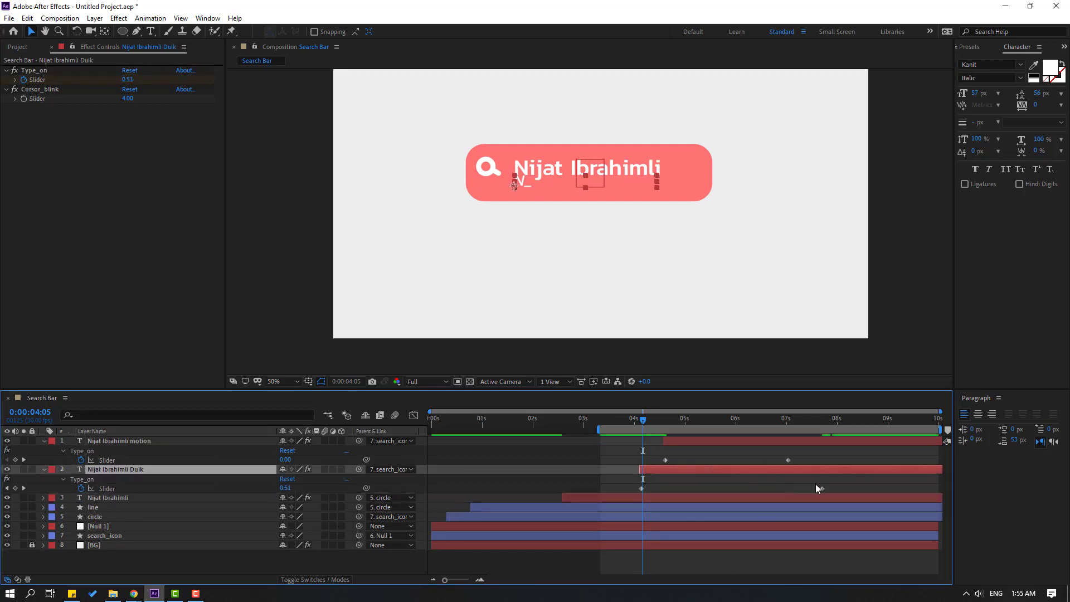
{"action": "left_click_drag", "start_coordinate": [821, 489], "coordinate": [734, 490]}
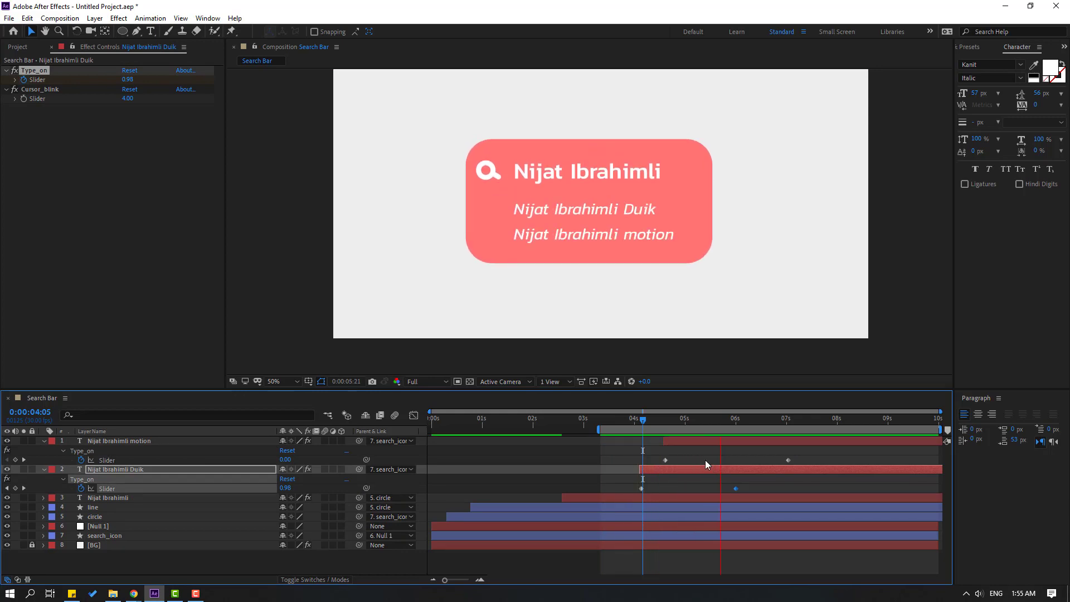
{"action": "scroll", "coordinate": [466, 272], "scroll_direction": "down", "scroll_amount": 4}
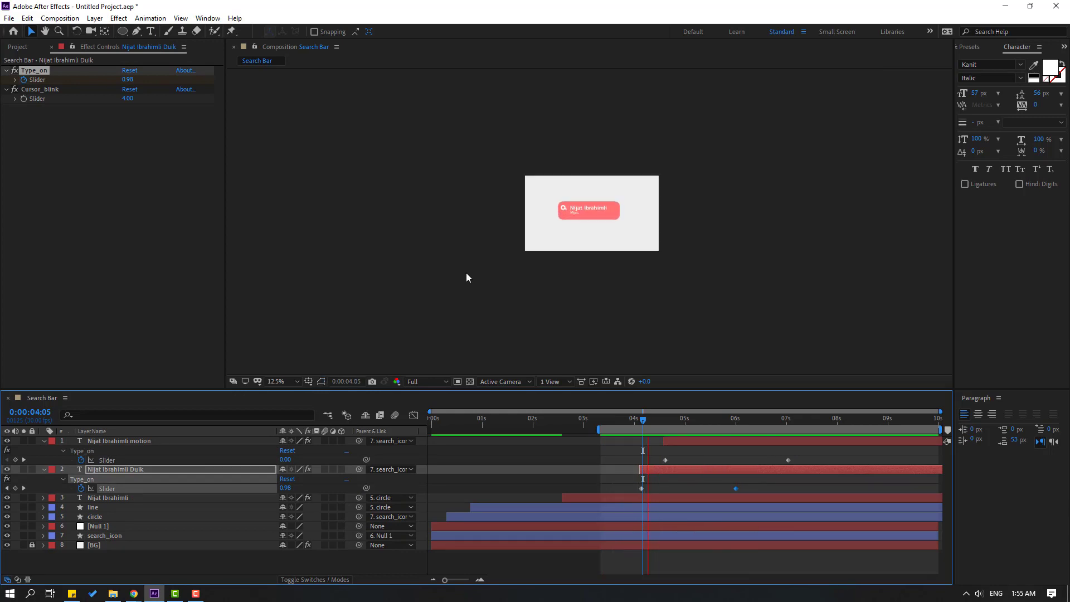
{"action": "scroll", "coordinate": [466, 287], "scroll_direction": "up", "scroll_amount": 4}
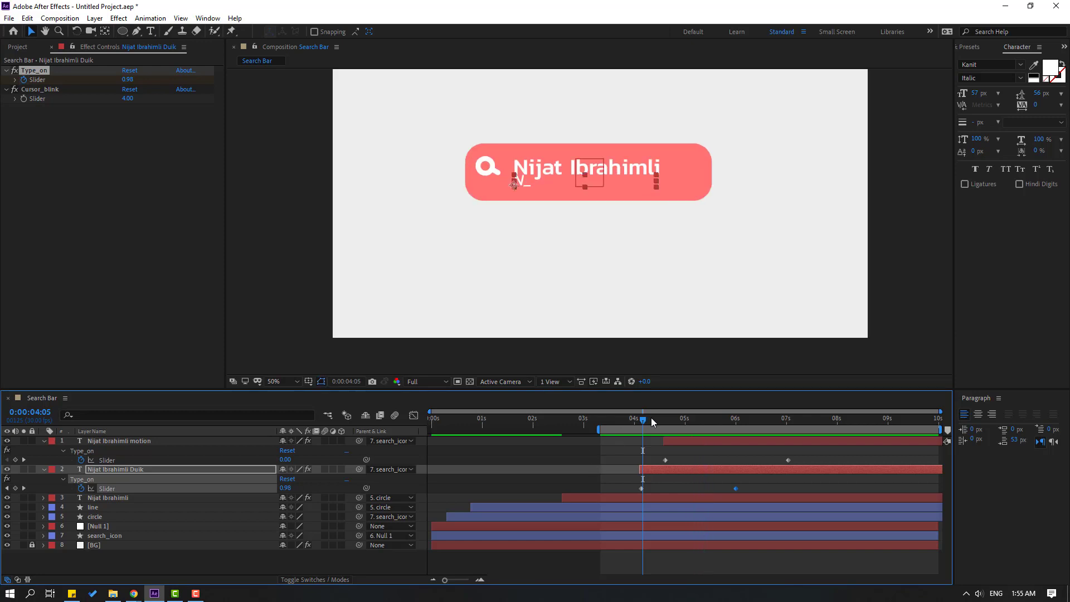
Keyframe the motion line's Opacity from 0% at 04:17 to 100% at about 05:02.
{"action": "left_click", "coordinate": [686, 422]}
{"action": "left_click_drag", "start_coordinate": [686, 423], "coordinate": [735, 424]}
{"action": "left_click", "coordinate": [112, 441]}
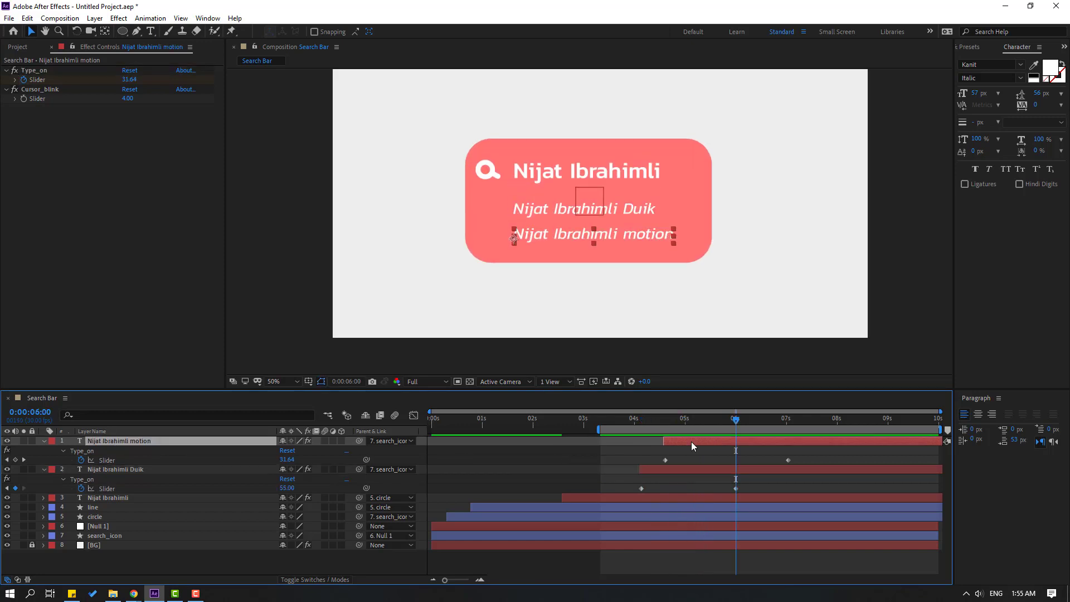
{"action": "key", "text": "t"}
{"action": "left_click", "coordinate": [664, 422]}
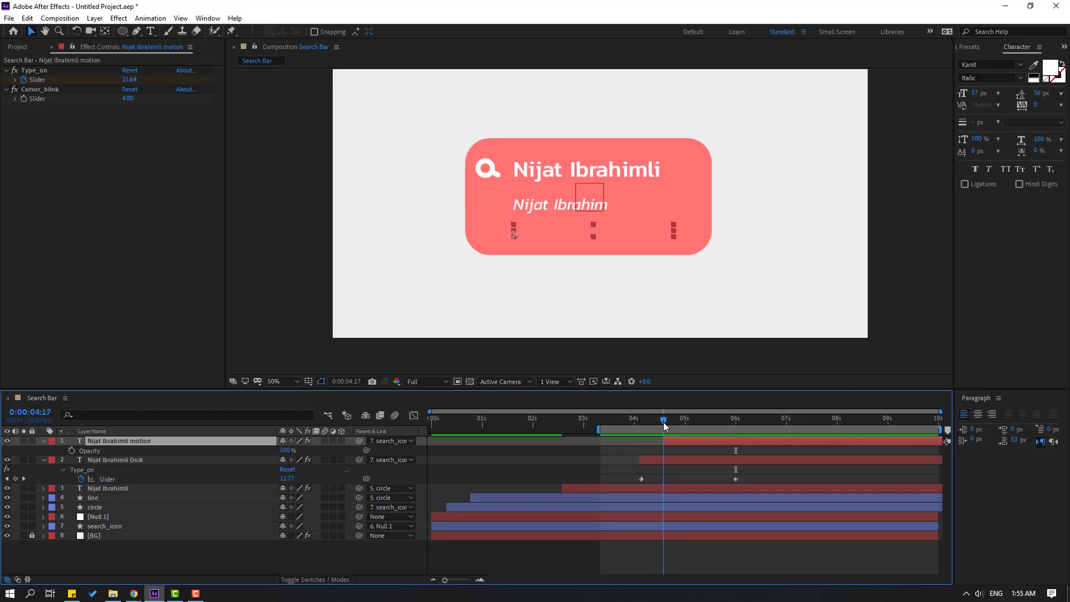
{"action": "left_click_drag", "start_coordinate": [285, 453], "coordinate": [103, 457]}
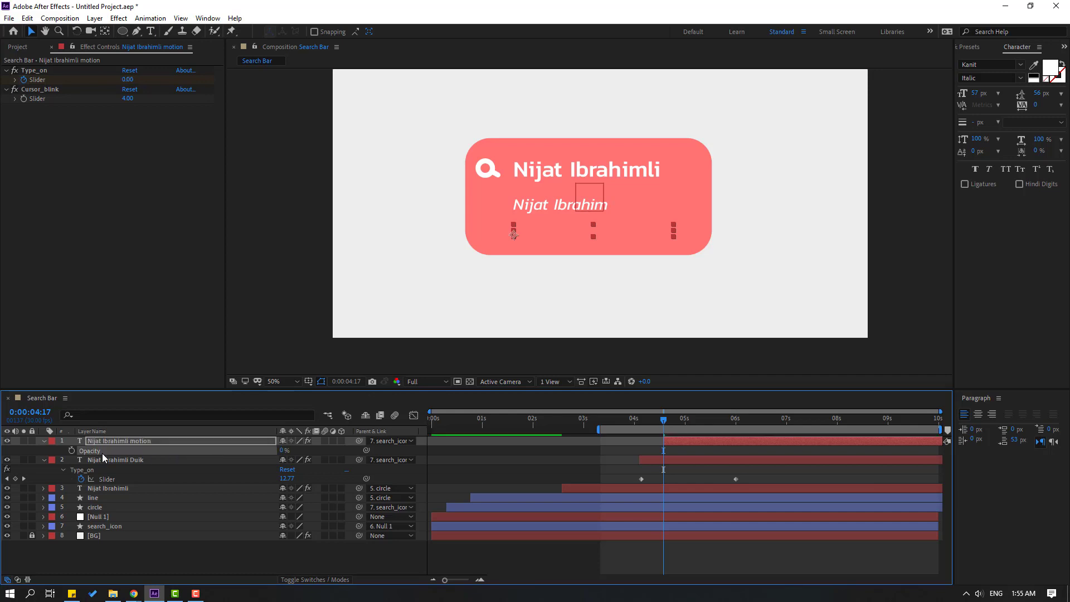
{"action": "left_click_drag", "start_coordinate": [674, 424], "coordinate": [688, 423]}
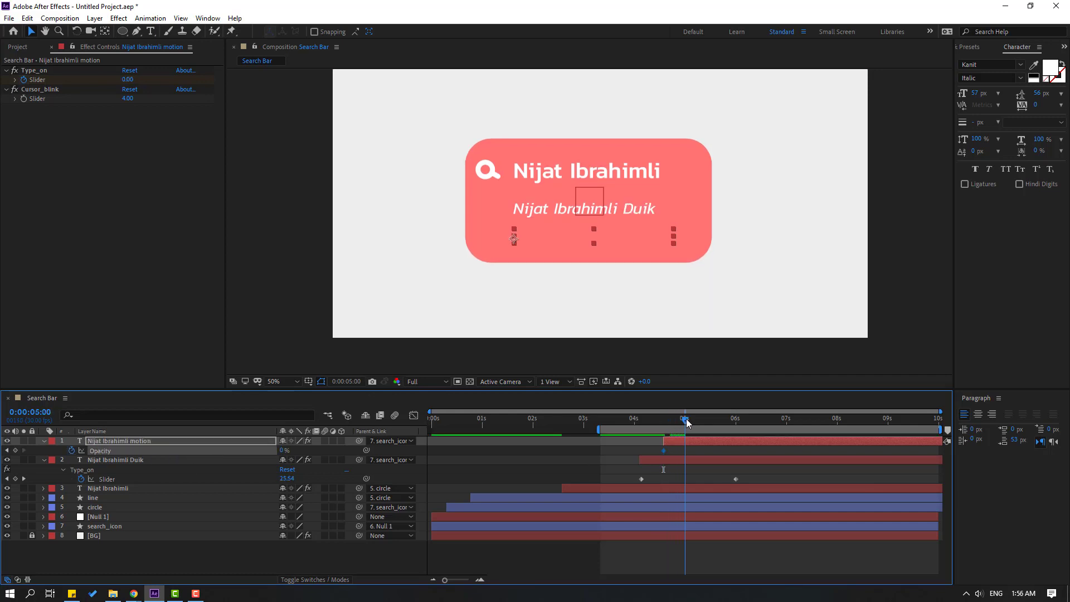
{"action": "left_click_drag", "start_coordinate": [282, 452], "coordinate": [287, 452]}
{"action": "key", "text": "ctrl+z"}
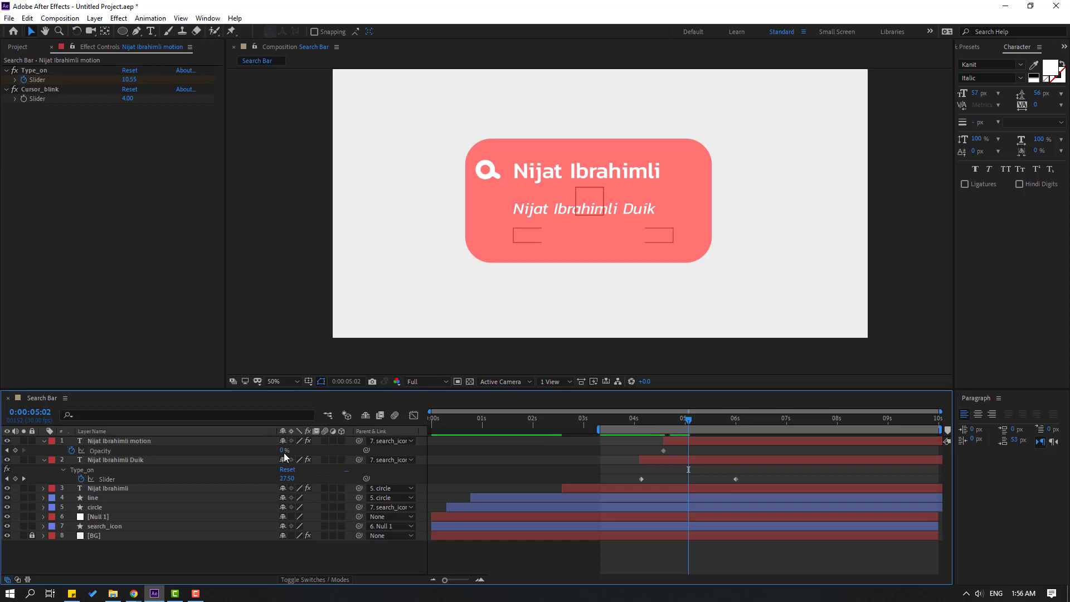
{"action": "key", "text": "Return"}
{"action": "mouse_move", "coordinate": [660, 422]}
{"action": "left_mouse_down"}
{"action": "mouse_move", "coordinate": [695, 423]}
{"action": "mouse_move", "coordinate": [640, 426]}
{"action": "left_mouse_up"}
Keyframe the Duik line's Opacity from 0% near 04:03 to 100% at 04:17.
{"action": "left_click", "coordinate": [100, 460]}
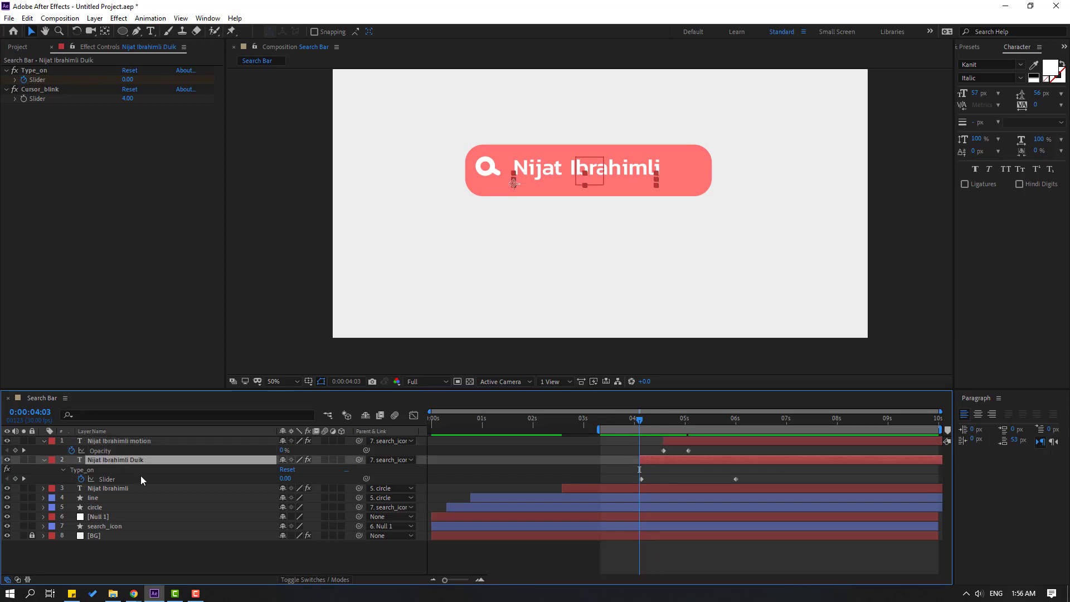
{"action": "key", "text": "t"}
{"action": "left_click", "coordinate": [286, 470]}
{"action": "type", "text": "0"}
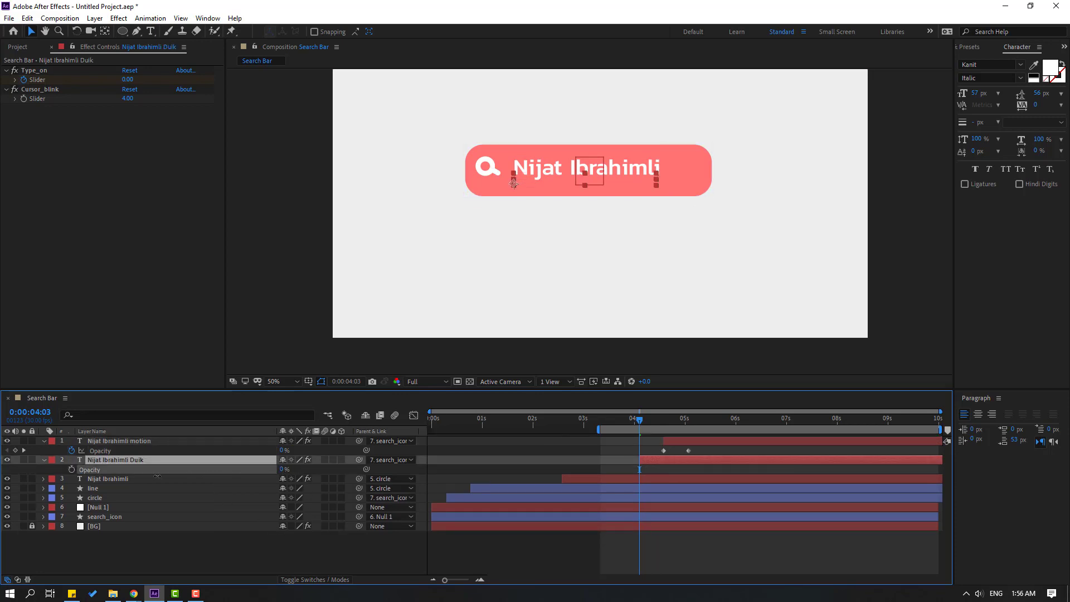
{"action": "key", "text": "Return"}
{"action": "left_click_drag", "start_coordinate": [645, 426], "coordinate": [664, 421]}
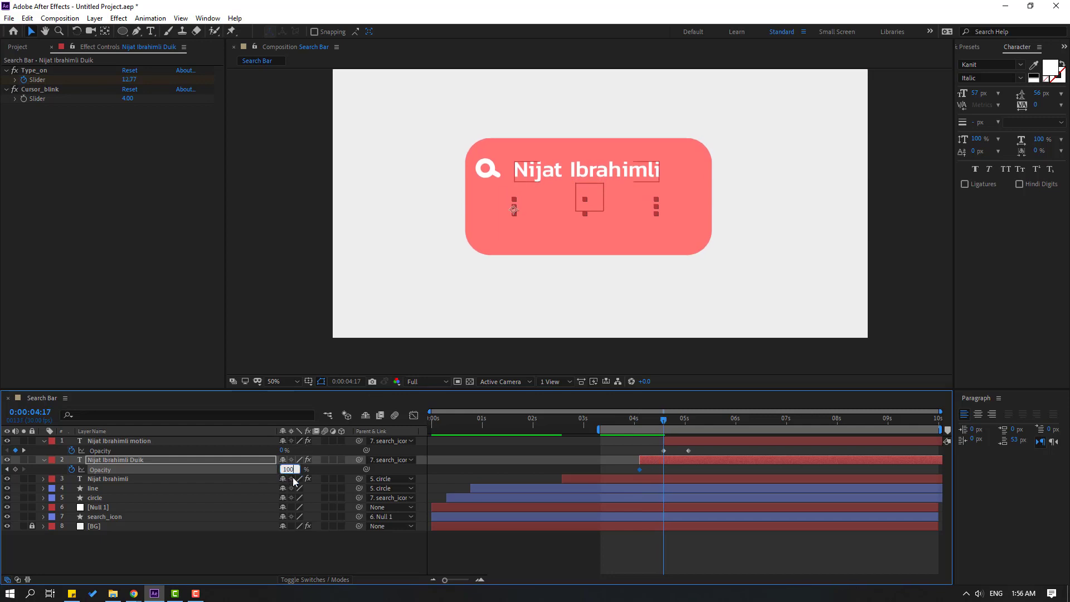
{"action": "key", "text": "Return"}
Apply Easy Ease to all four opacity keyframes of both italic lines.
{"action": "left_click_drag", "start_coordinate": [693, 451], "coordinate": [640, 470]}
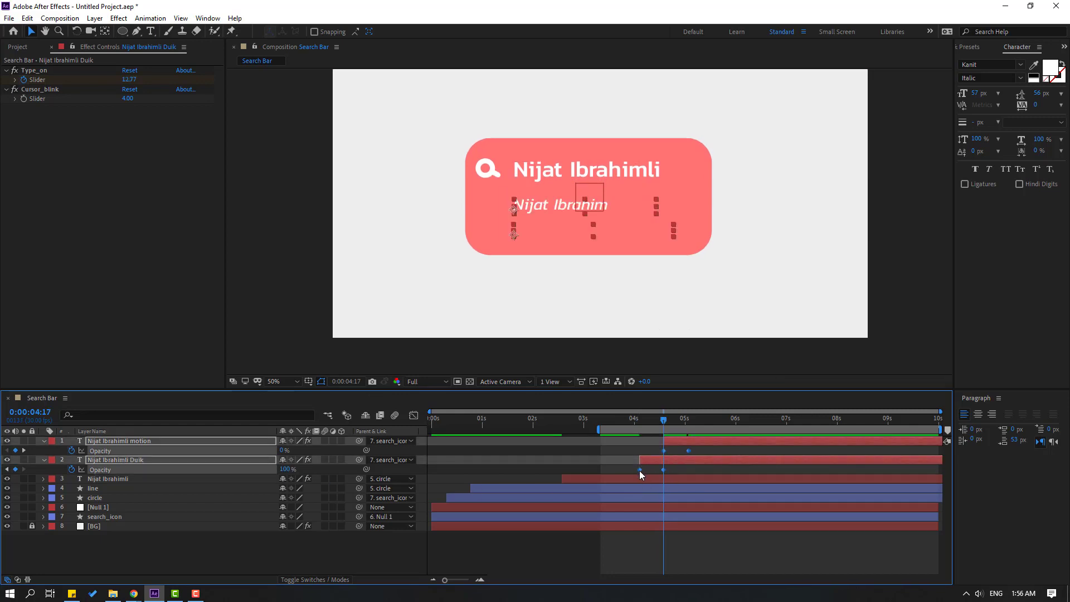
{"action": "right_click", "coordinate": [640, 471]}
{"action": "mouse_move", "coordinate": [666, 464]}
{"action": "left_click", "coordinate": [789, 485]}
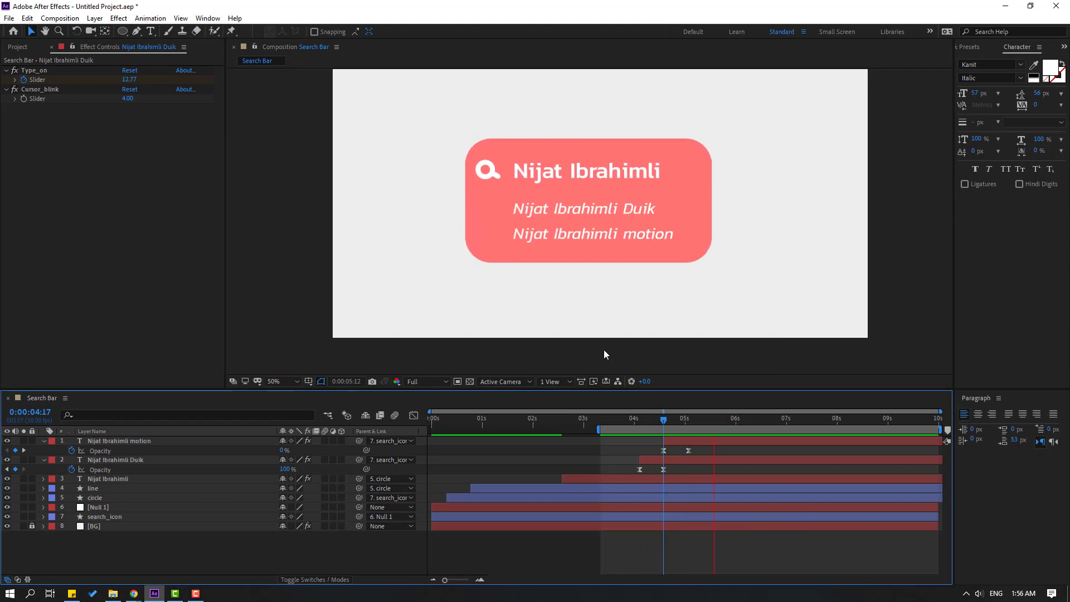
{"action": "scroll", "coordinate": [535, 312], "scroll_direction": "down", "scroll_amount": 2}
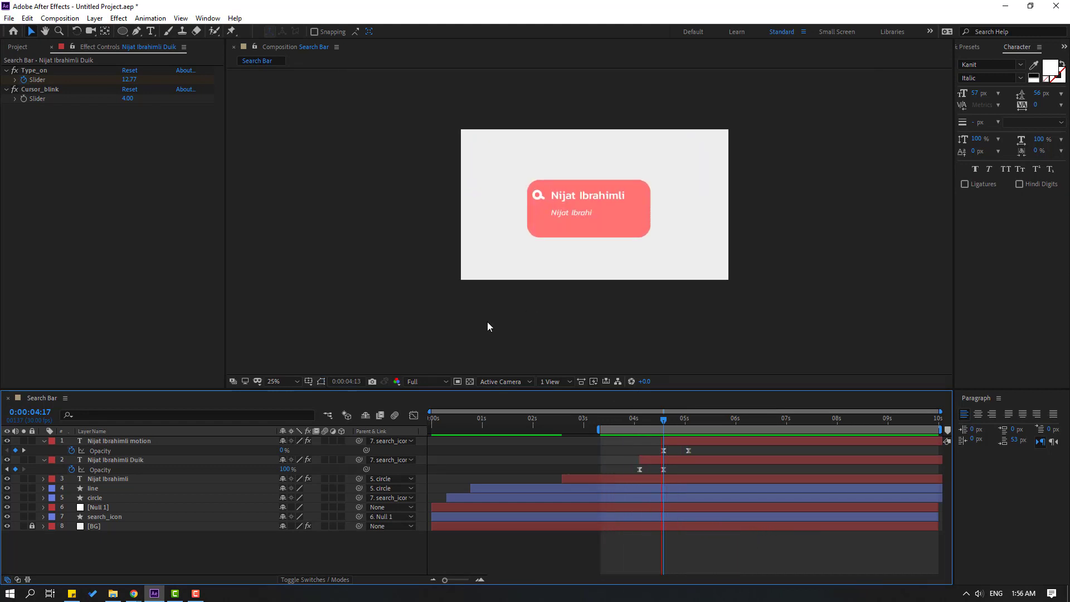